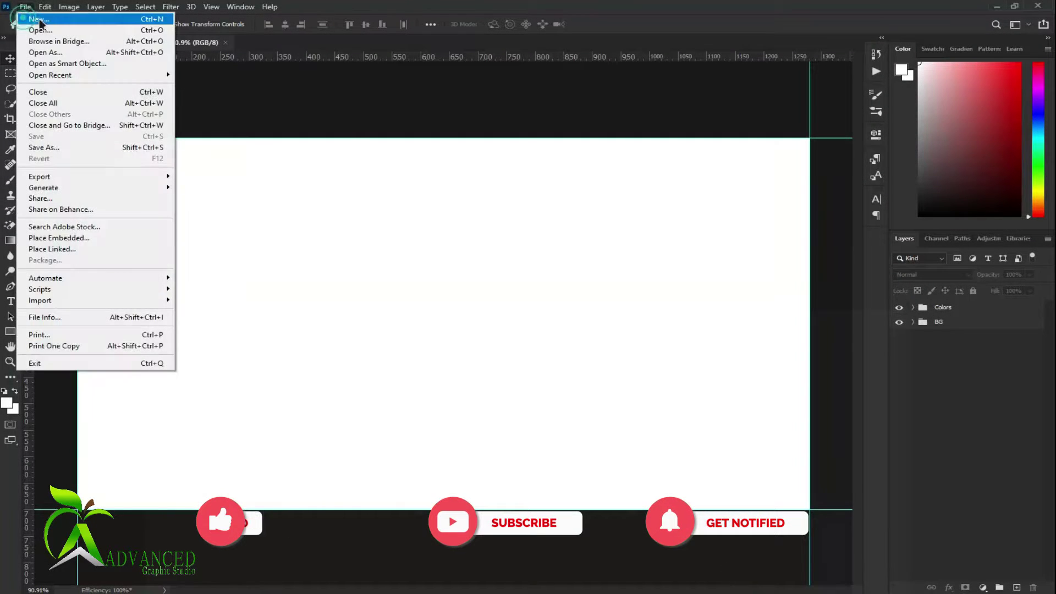
Review new document settings (700 px height, RGB Color) and close without creating one
key(ctrl+n)
click(865, 172)
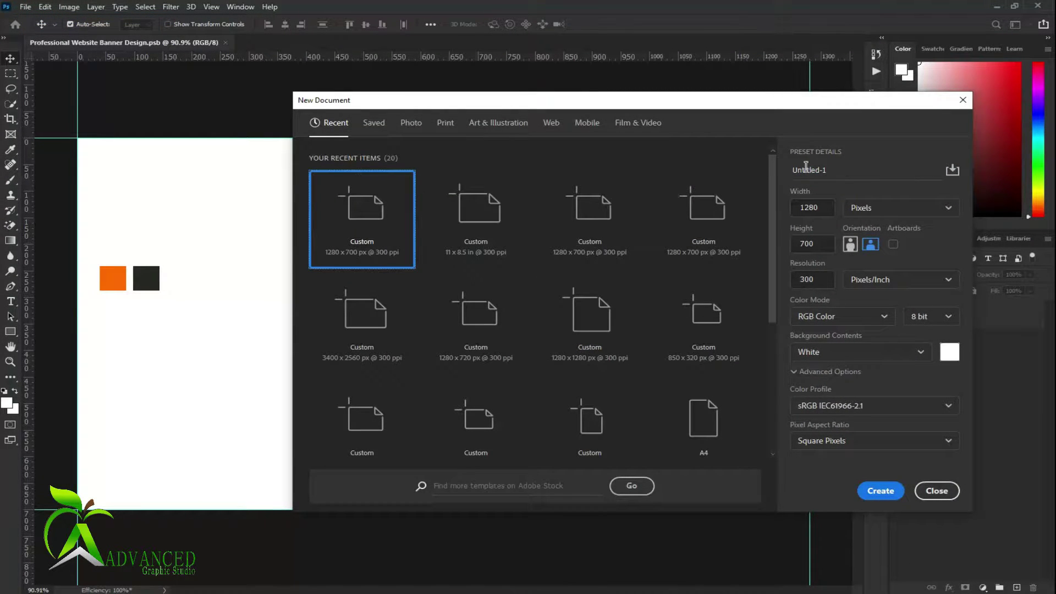
click(833, 173)
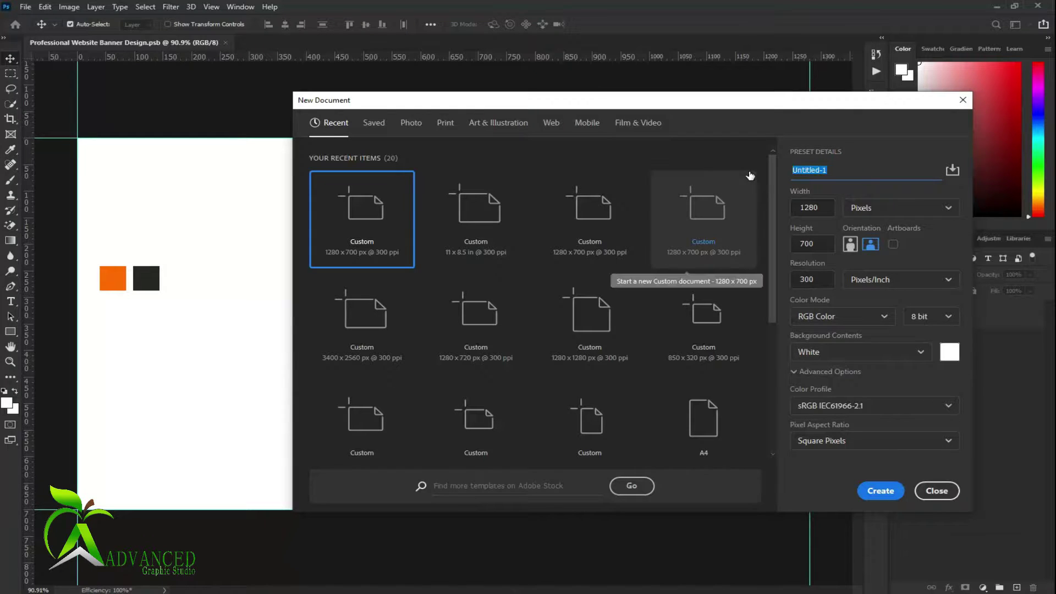
text(P)
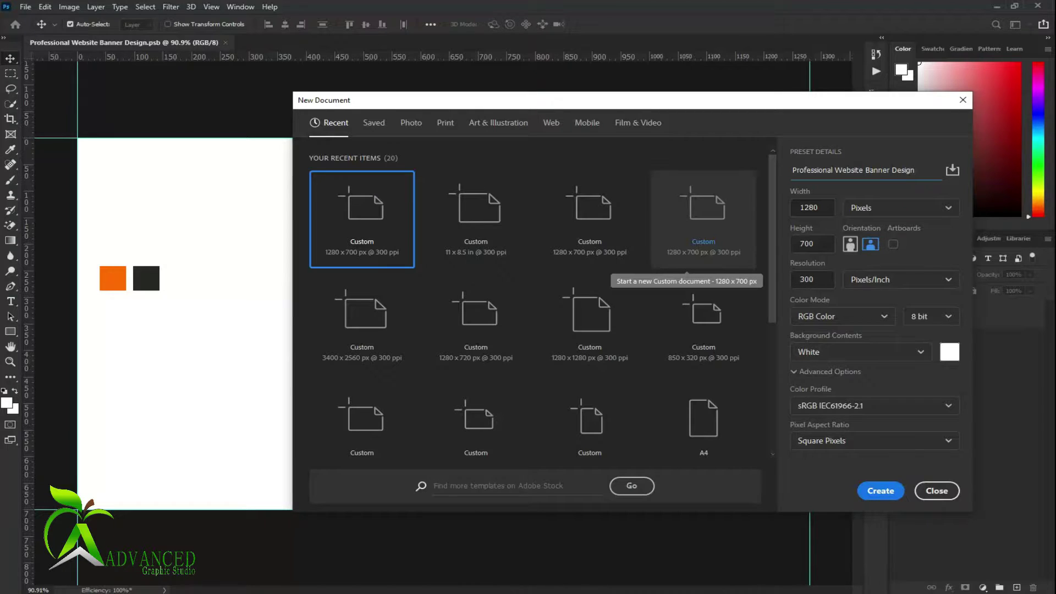
double_click(819, 244)
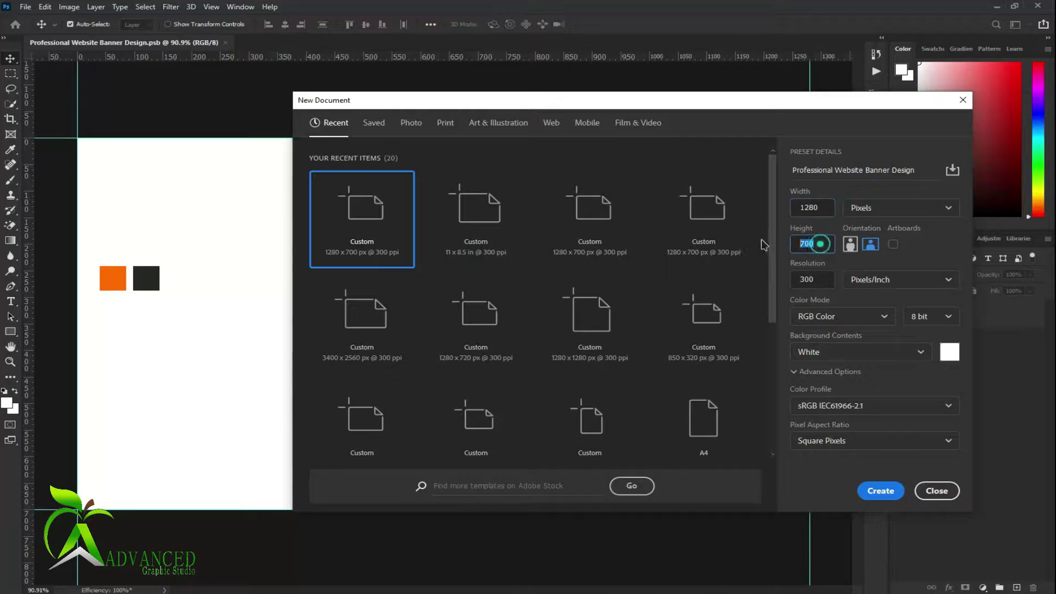
click(828, 316)
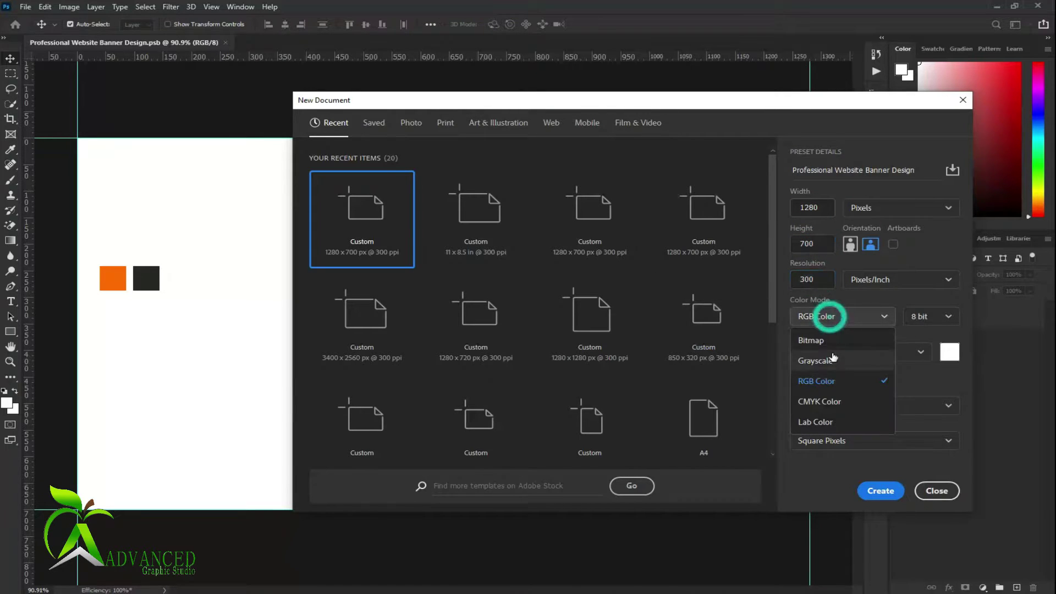
click(830, 382)
click(935, 489)
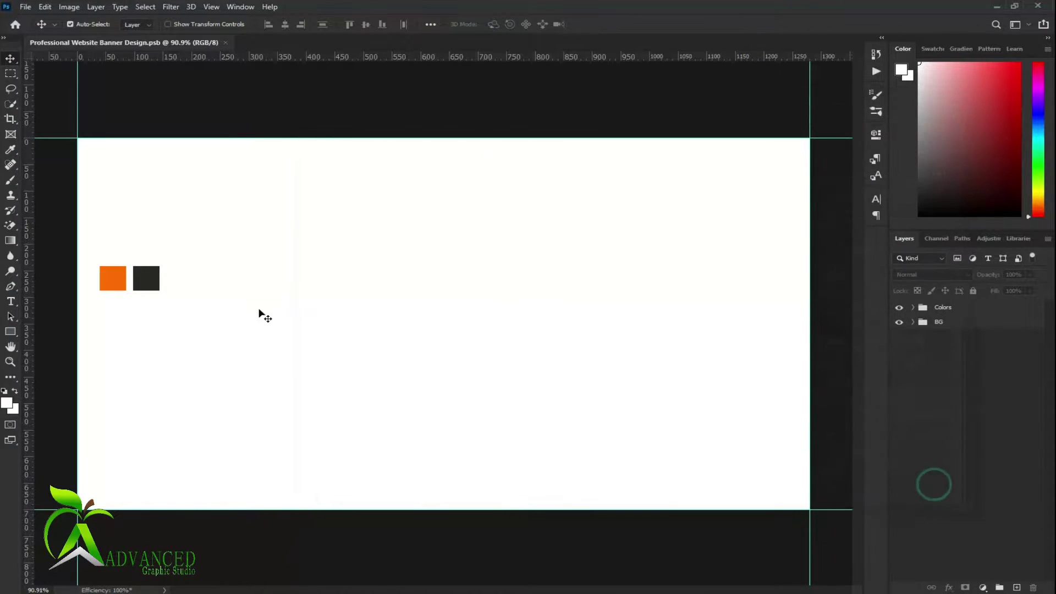
Draw a white rectangle covering the whole 1280×700 canvas
click(943, 394)
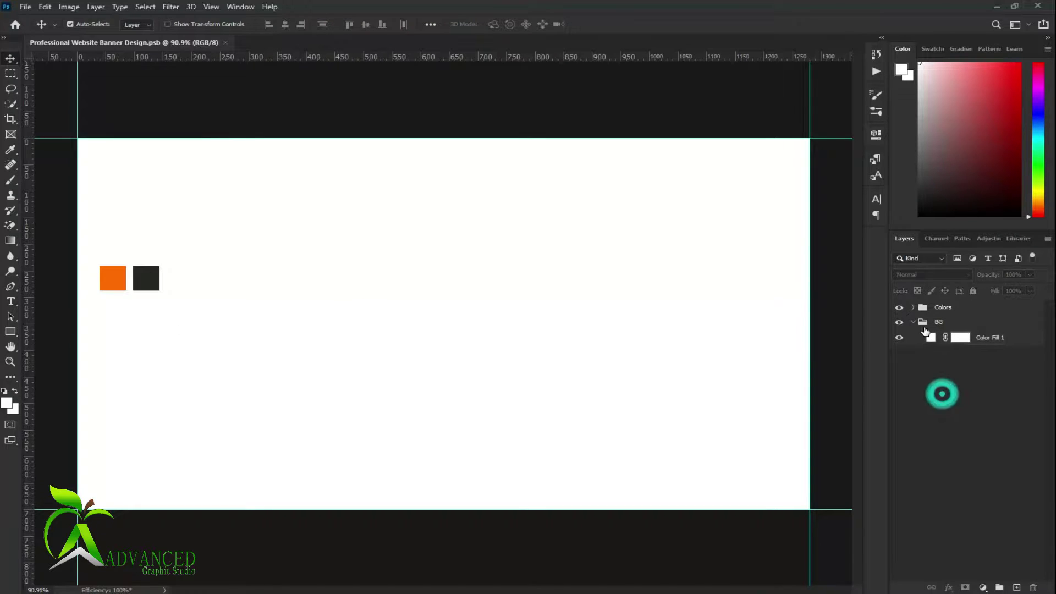
click(913, 322)
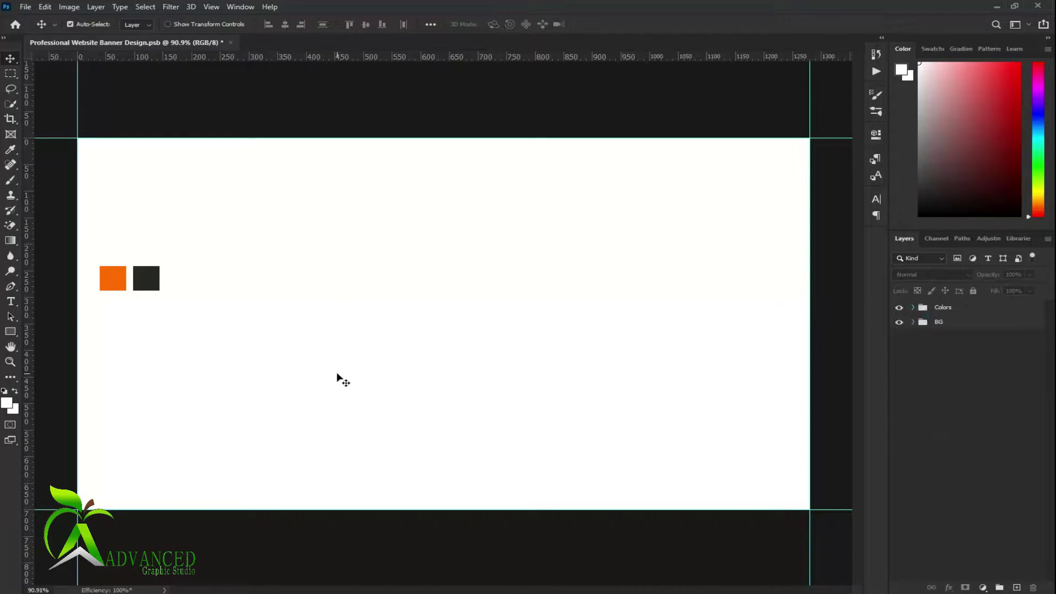
click(11, 332)
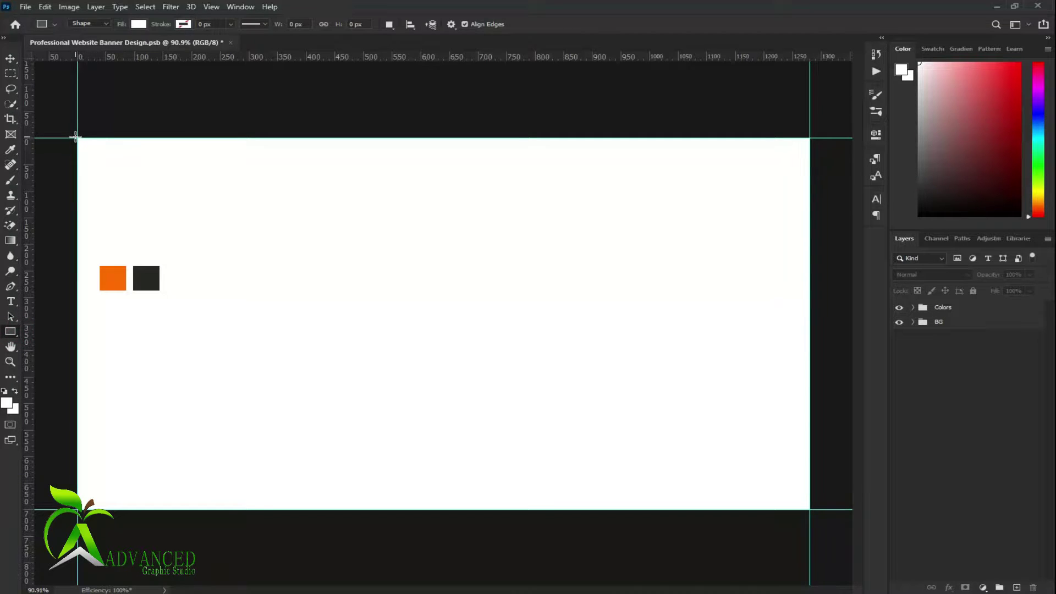
drag(76, 138, 809, 510)
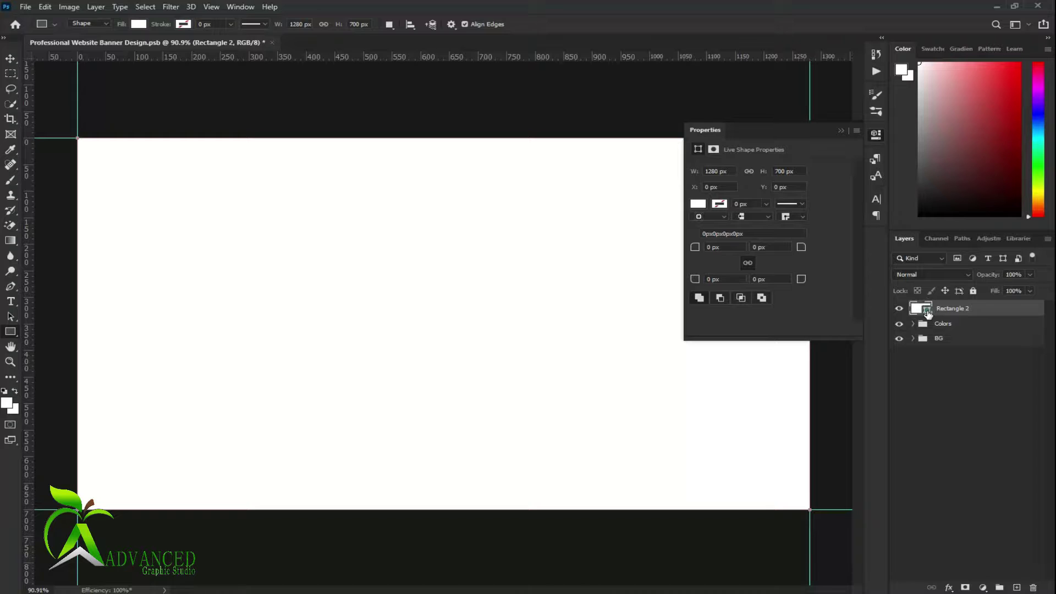
double_click(928, 310)
click(688, 239)
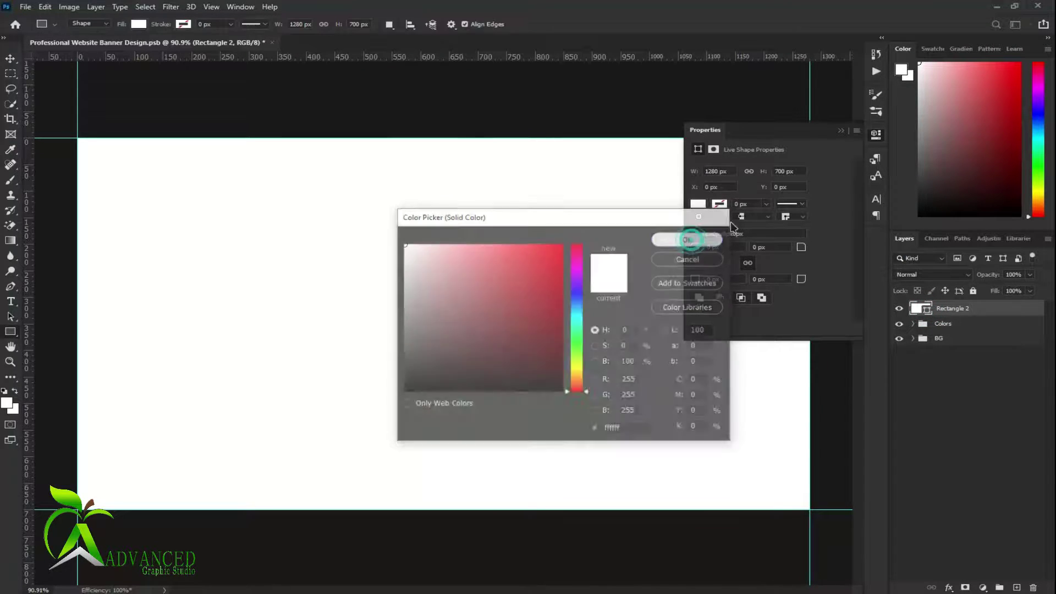
click(841, 131)
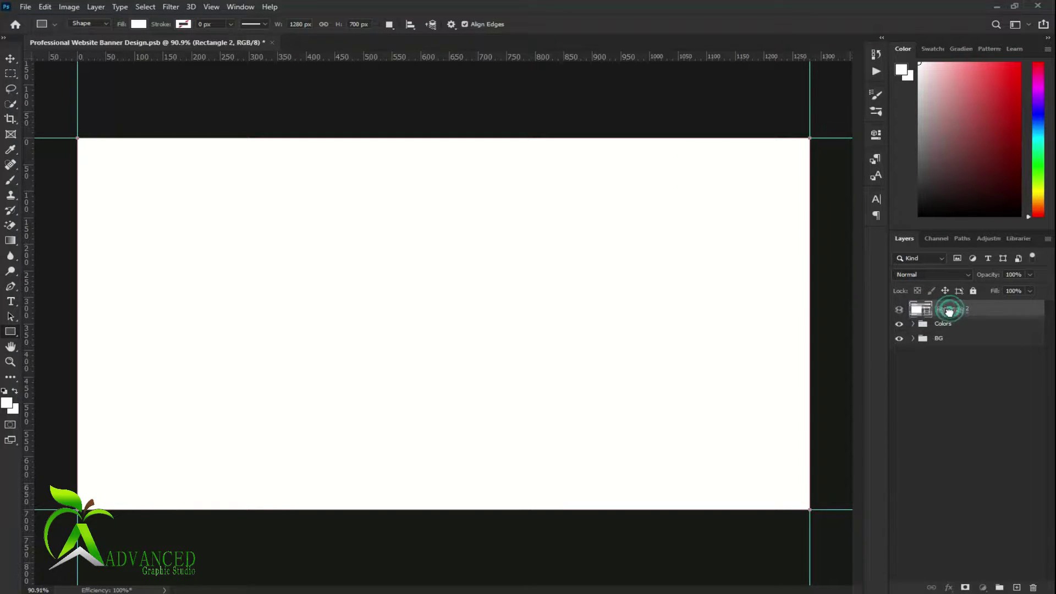
Move the rectangle layer to sit just beneath the Colors sample group
key(Delete)
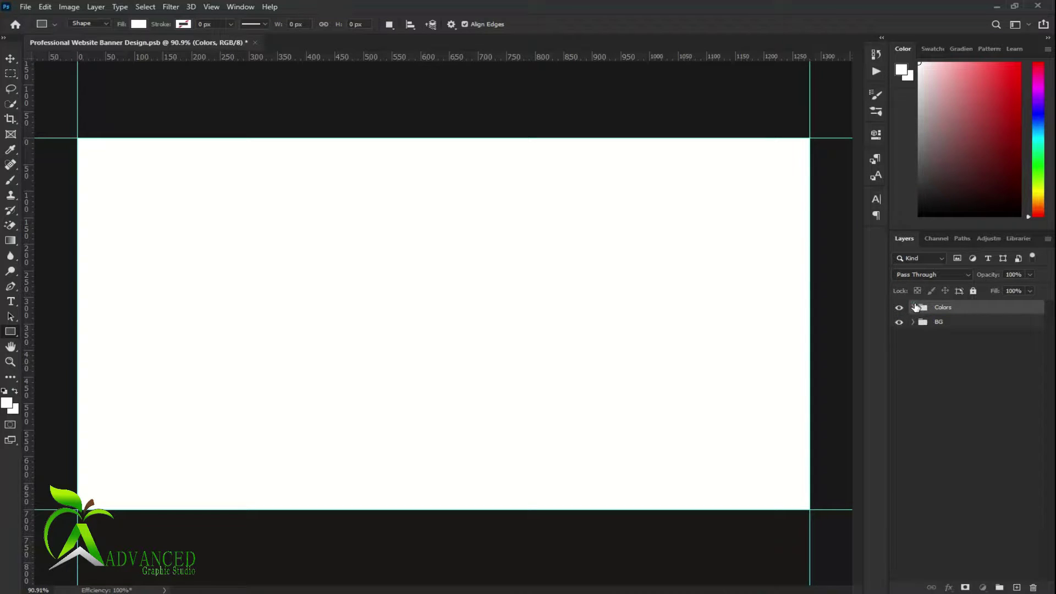
click(914, 306)
click(963, 433)
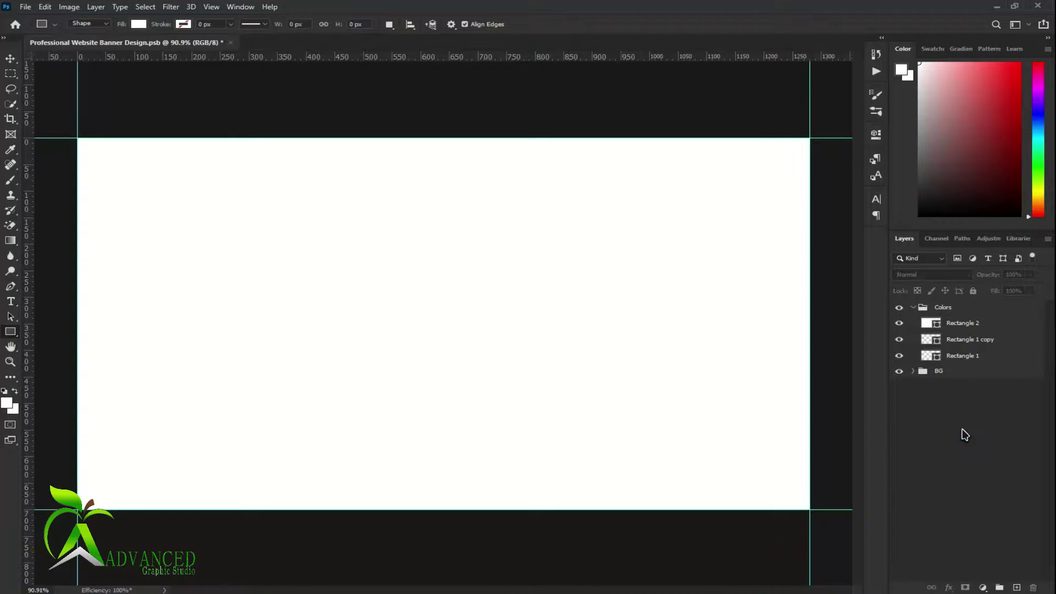
key(ctrl+z)
click(962, 424)
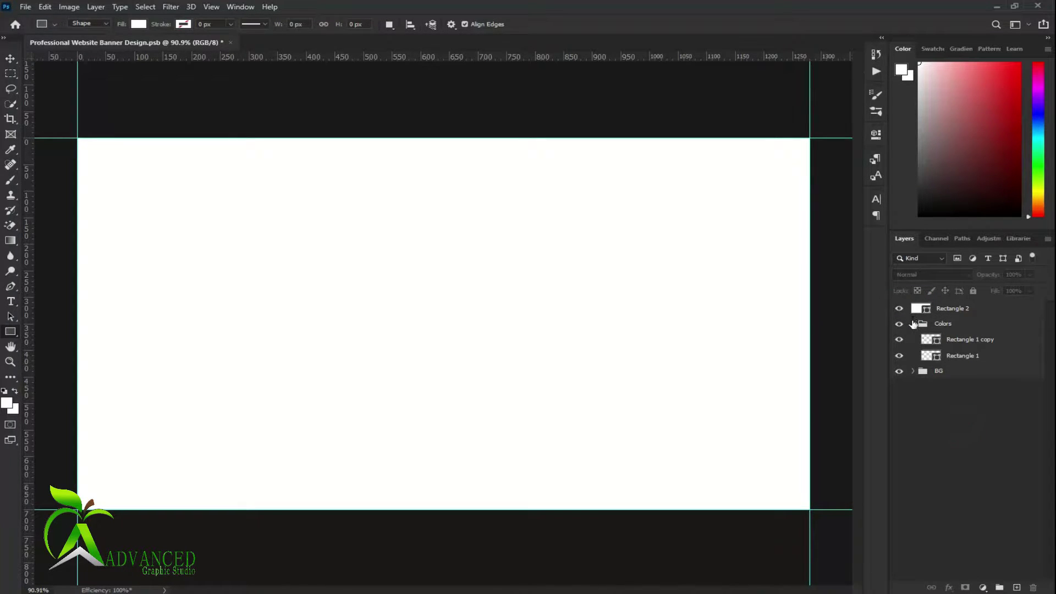
click(912, 323)
drag(935, 311, 928, 325)
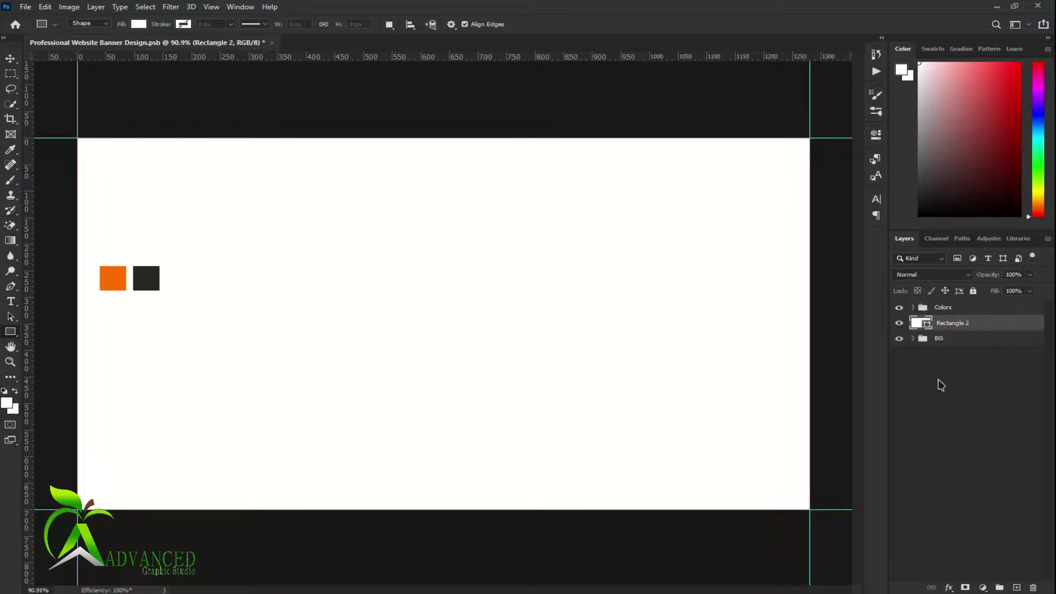
Fill the rectangle with the colour of the dark sample square
double_click(929, 325)
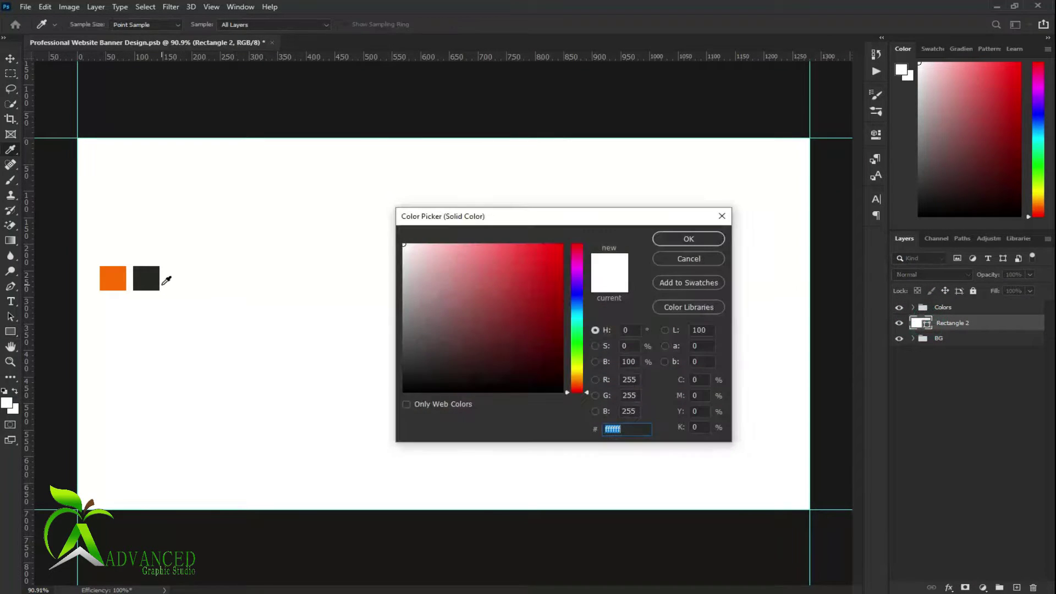
click(159, 281)
click(685, 240)
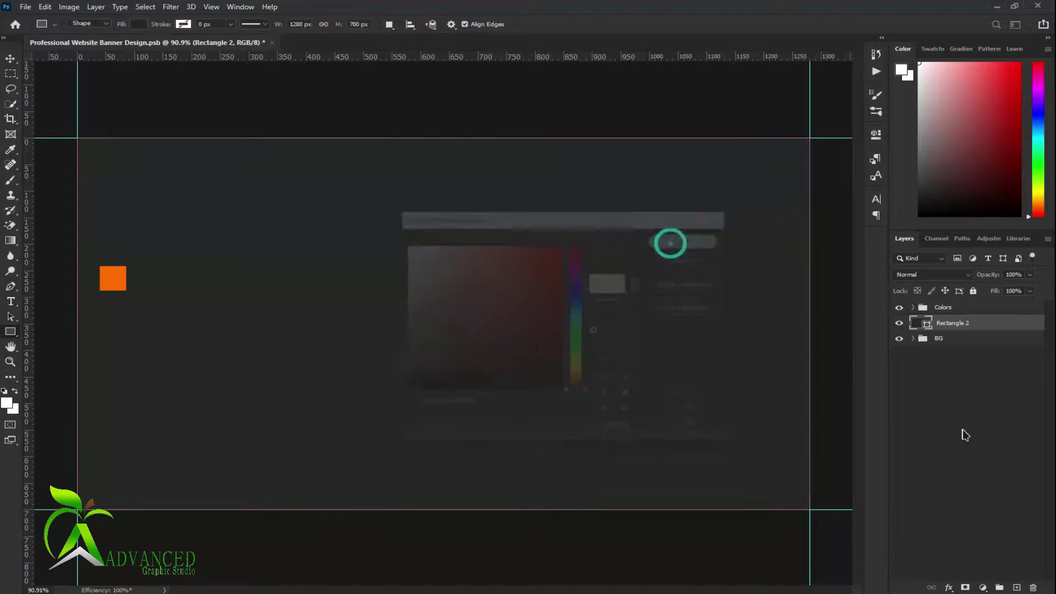
click(963, 433)
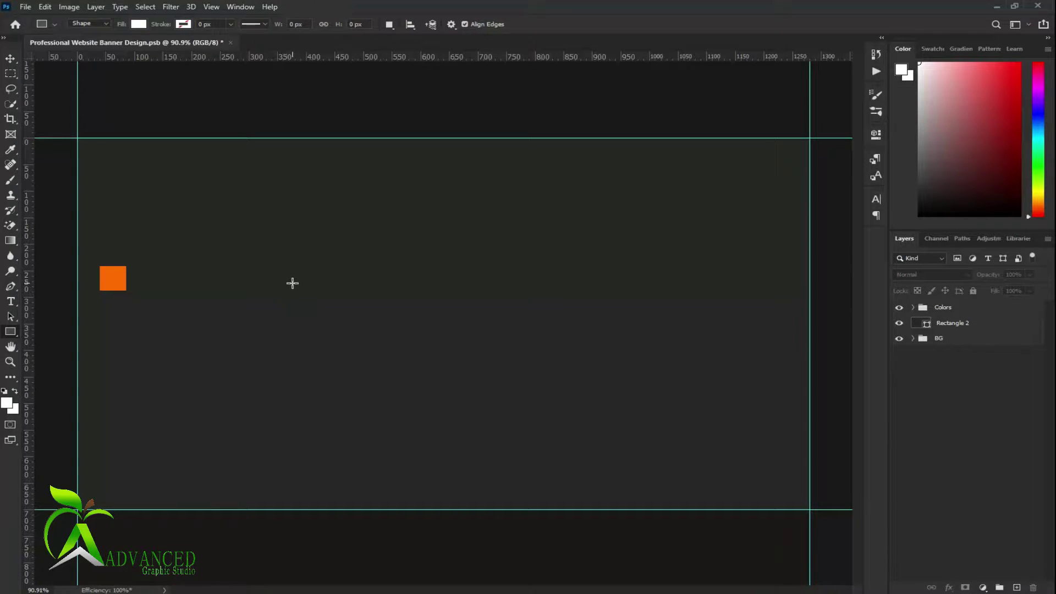
Draw a 1176×202 px bar across the middle, filled with the sampled orange
key(v)
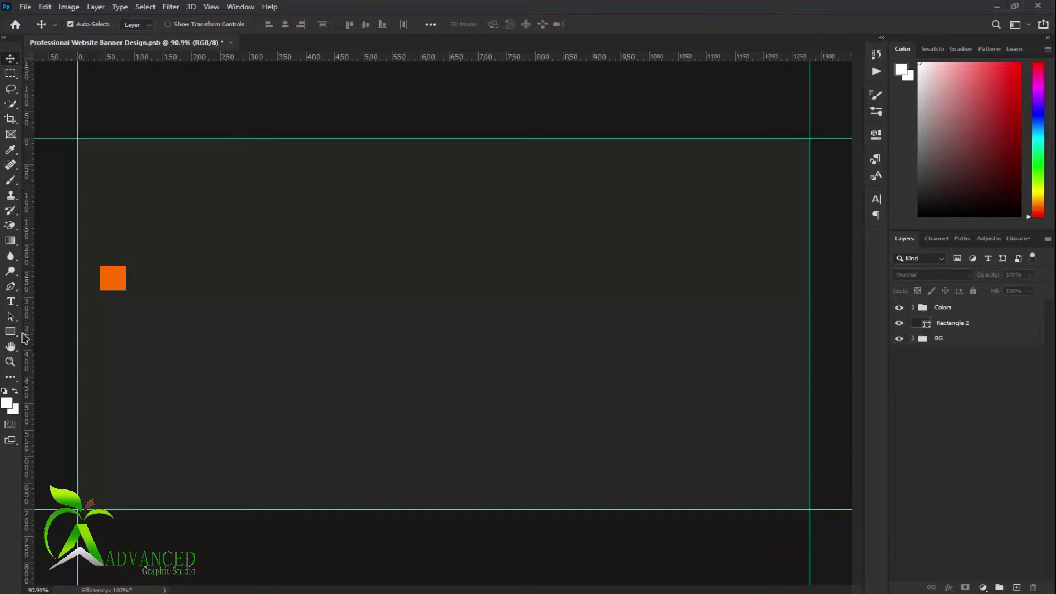
click(10, 332)
mouse_move(155, 258)
mouse_down()
mouse_move(696, 366)
mouse_move(827, 365)
mouse_up()
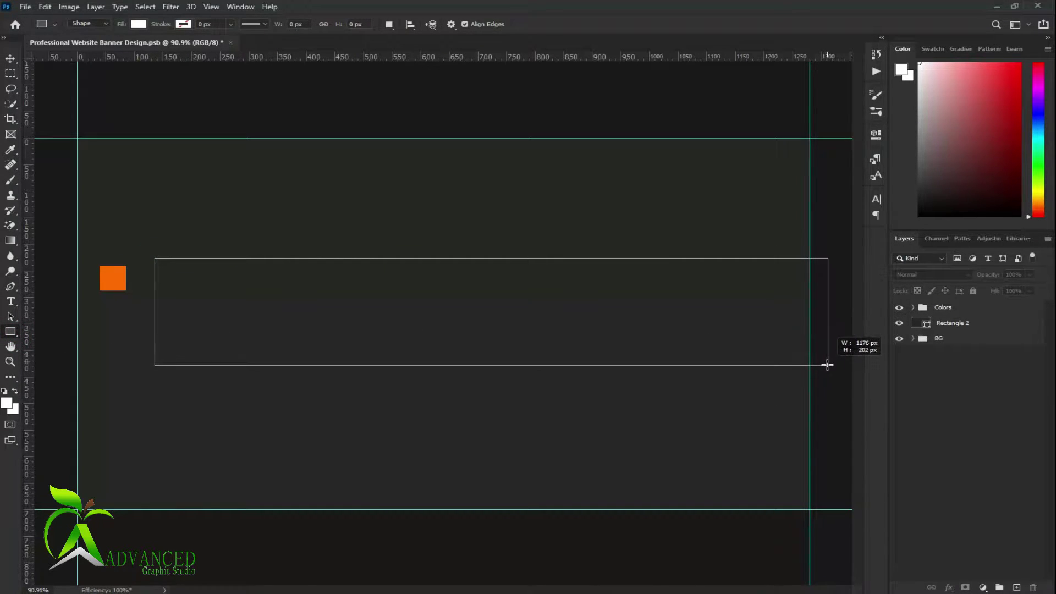
drag(827, 365, 827, 365)
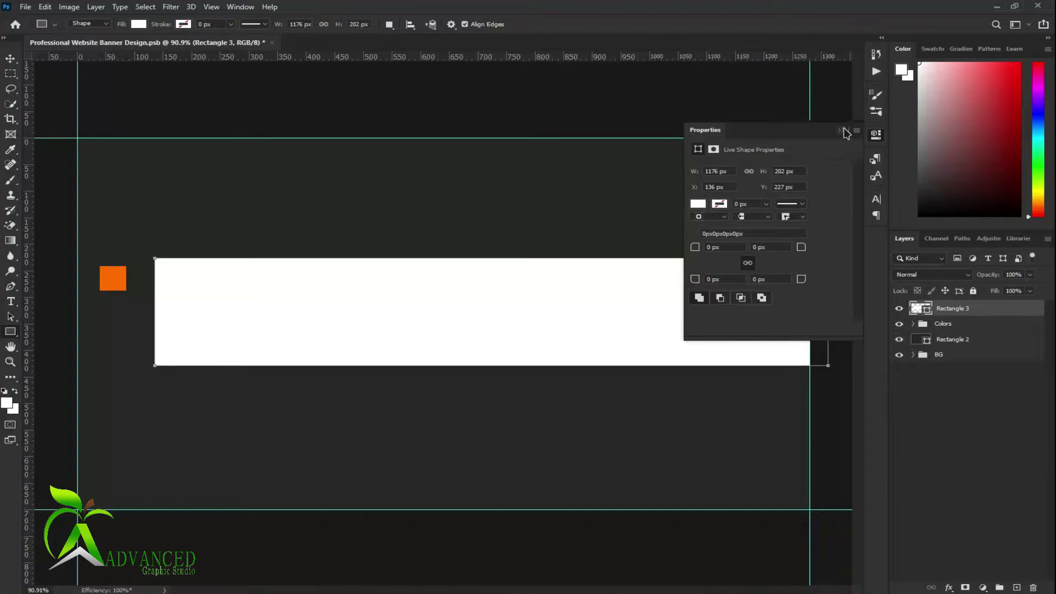
click(843, 130)
double_click(926, 309)
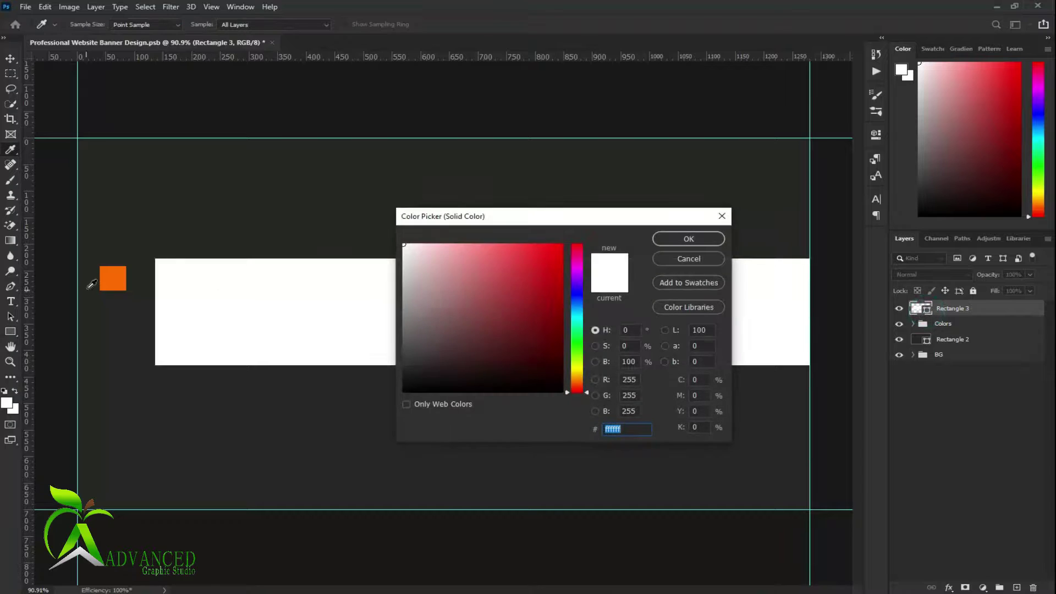
click(113, 276)
click(687, 239)
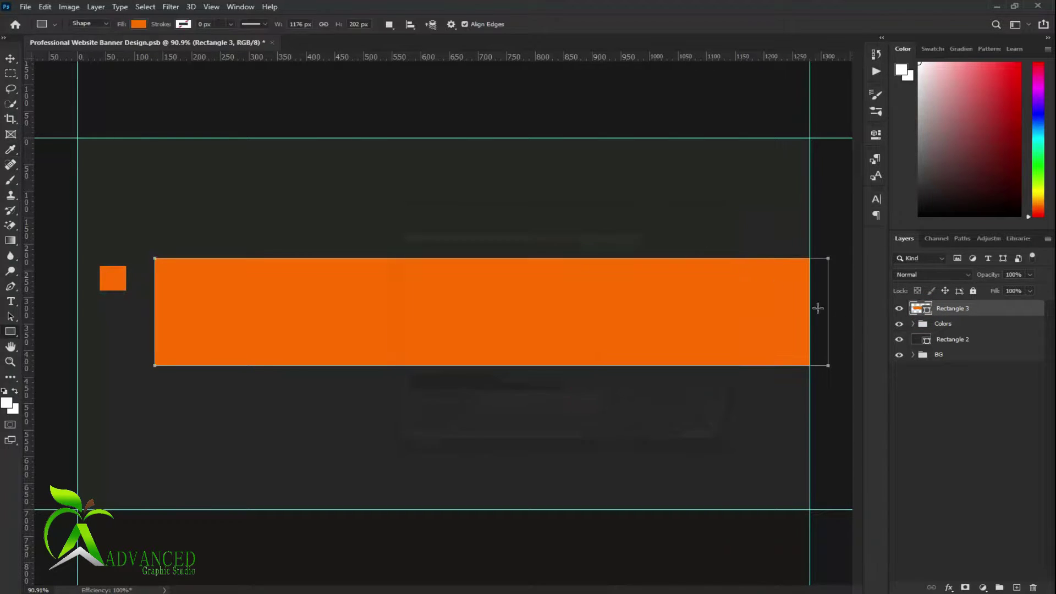
Delete the Colors sample group and select the orange bar for transforming
click(941, 325)
key(Delete)
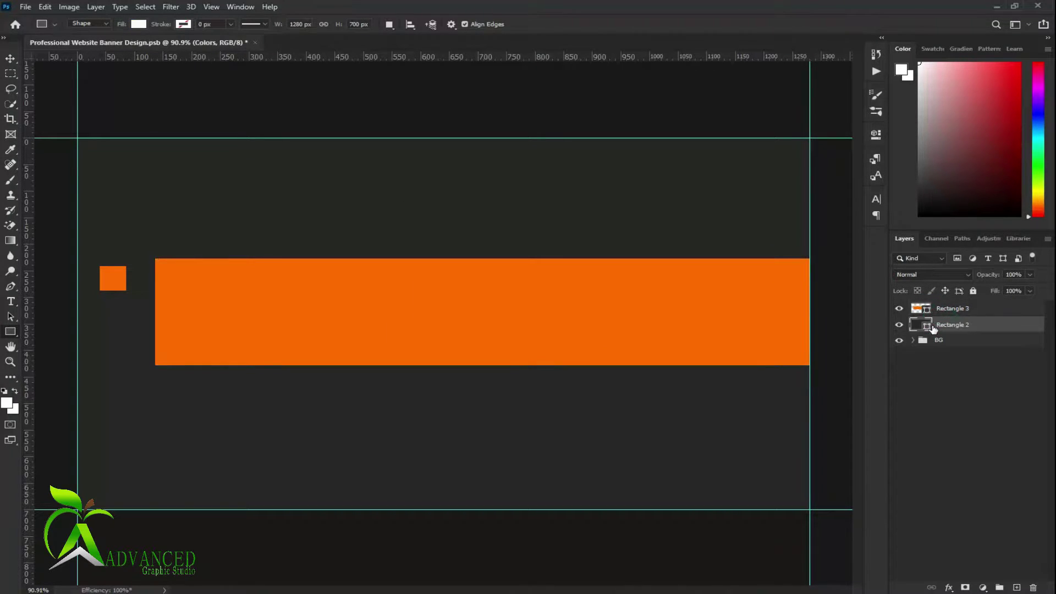
click(957, 472)
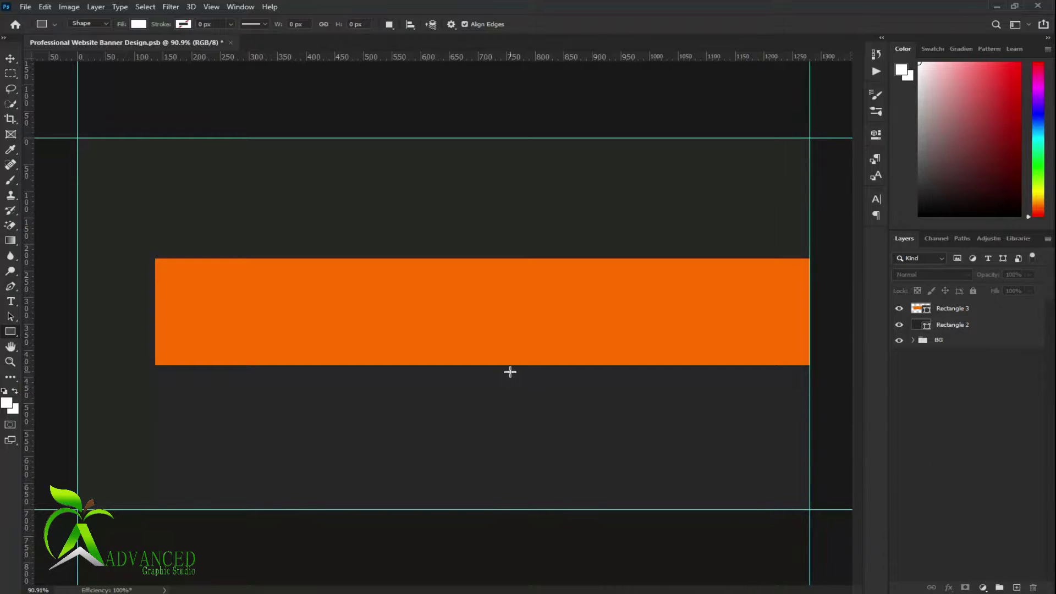
key(v)
click(500, 314)
key(ctrl+t)
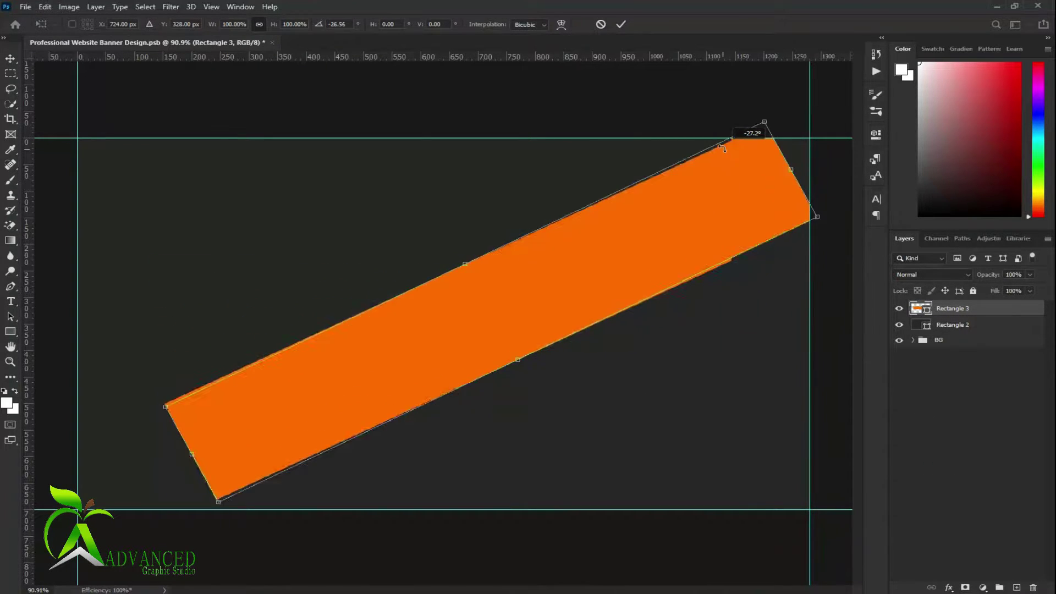
Tilt the orange bar about 28° and shift it right and down
drag(837, 249, 721, 150)
drag(737, 236, 788, 320)
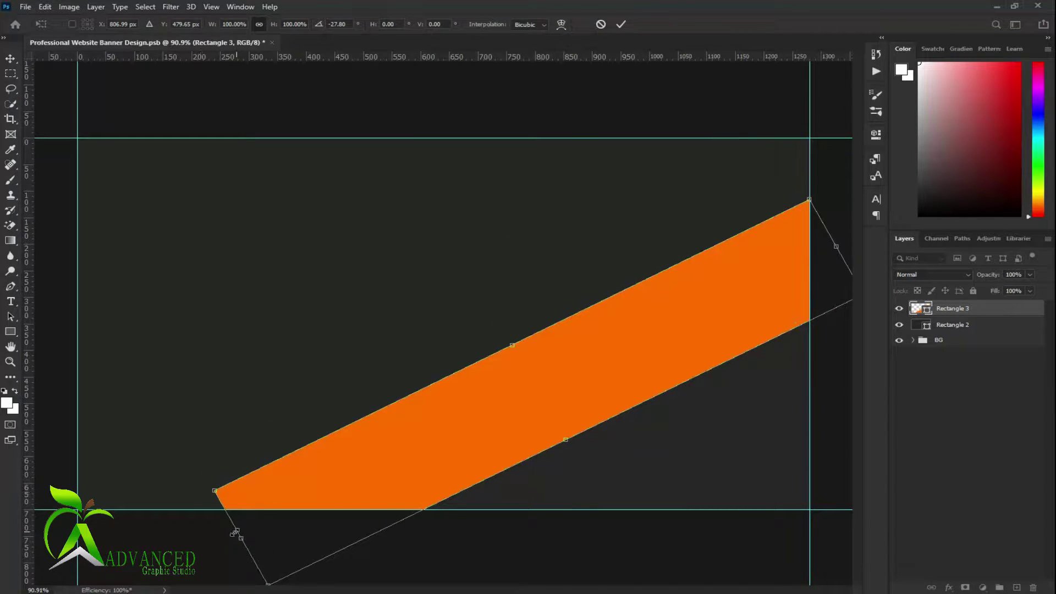
right_click(272, 504)
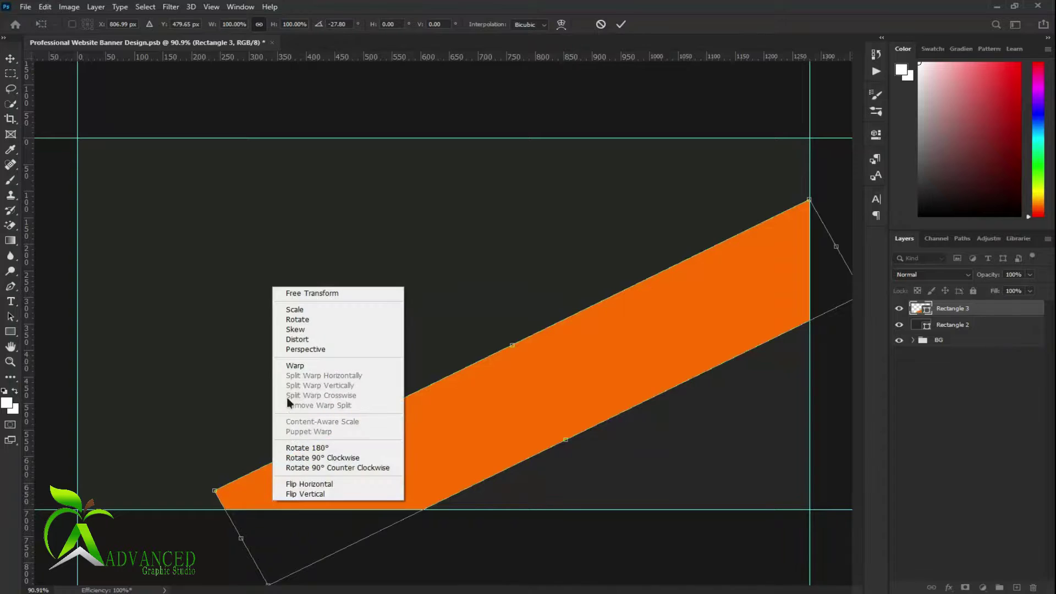
click(297, 336)
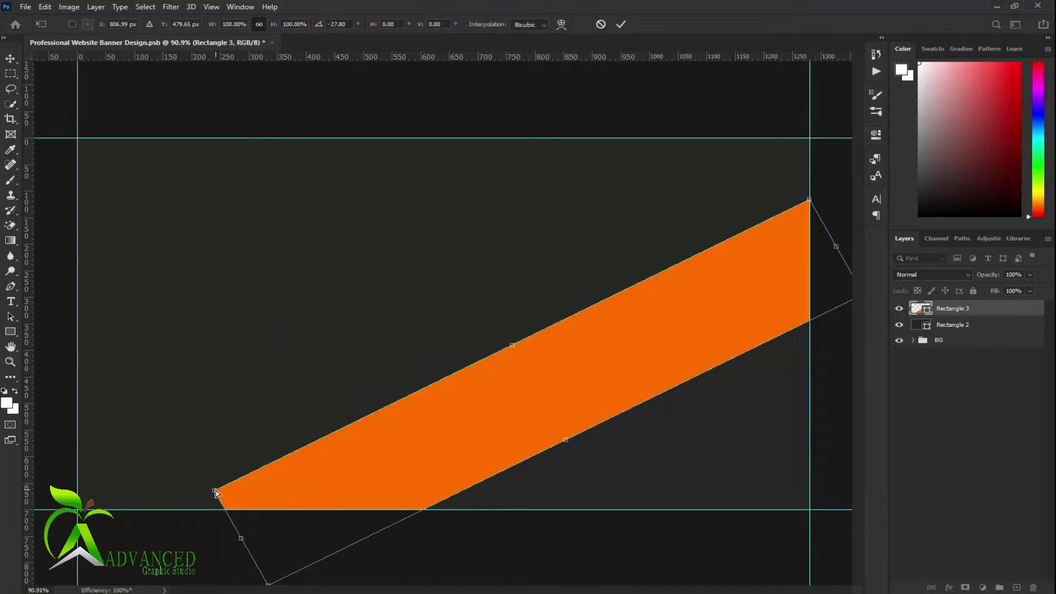
Distort the bar's corners into a narrow diagonal stripe reaching the banner edges
drag(216, 491, 29, 484)
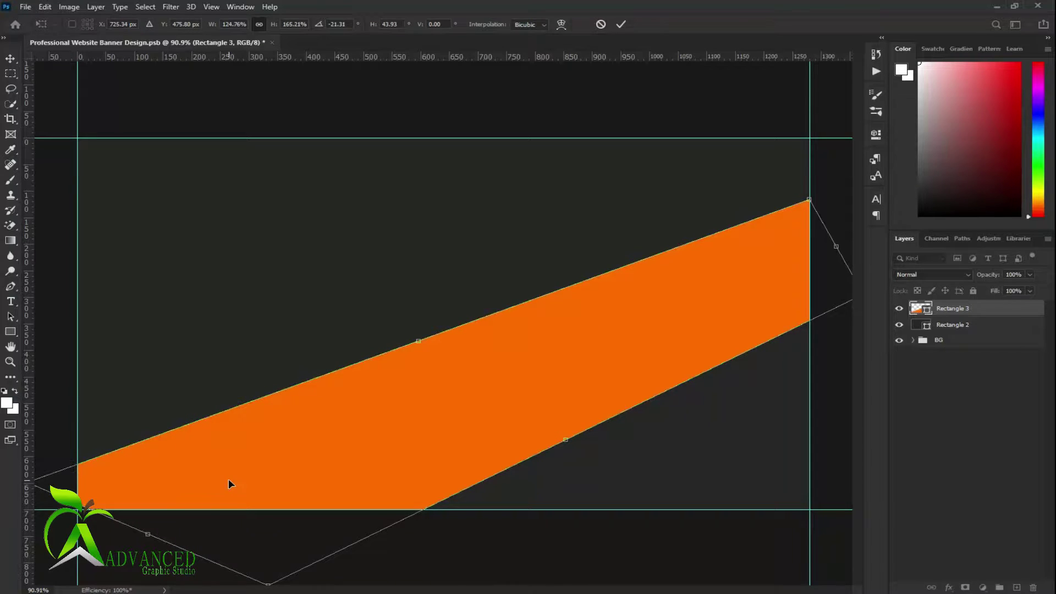
scroll(229, 478, down, 1)
drag(66, 471, 48, 470)
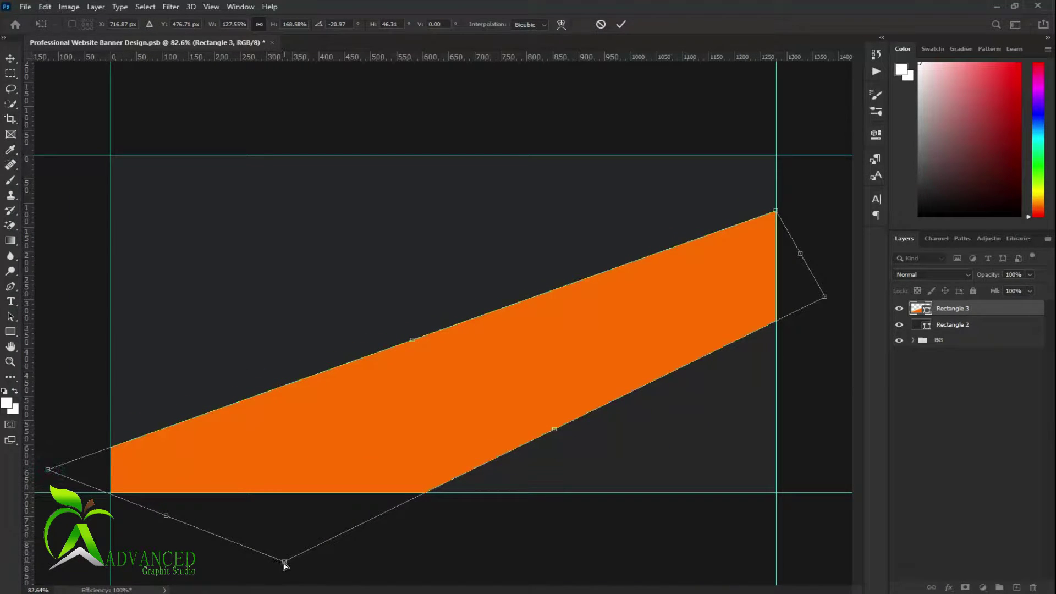
drag(284, 561, 156, 556)
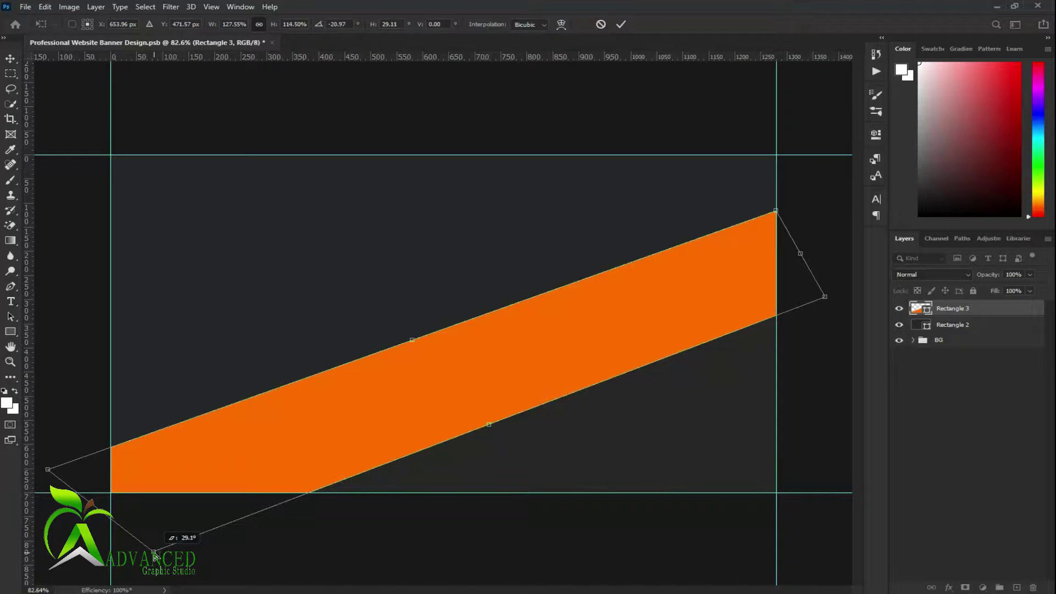
drag(155, 556, 123, 561)
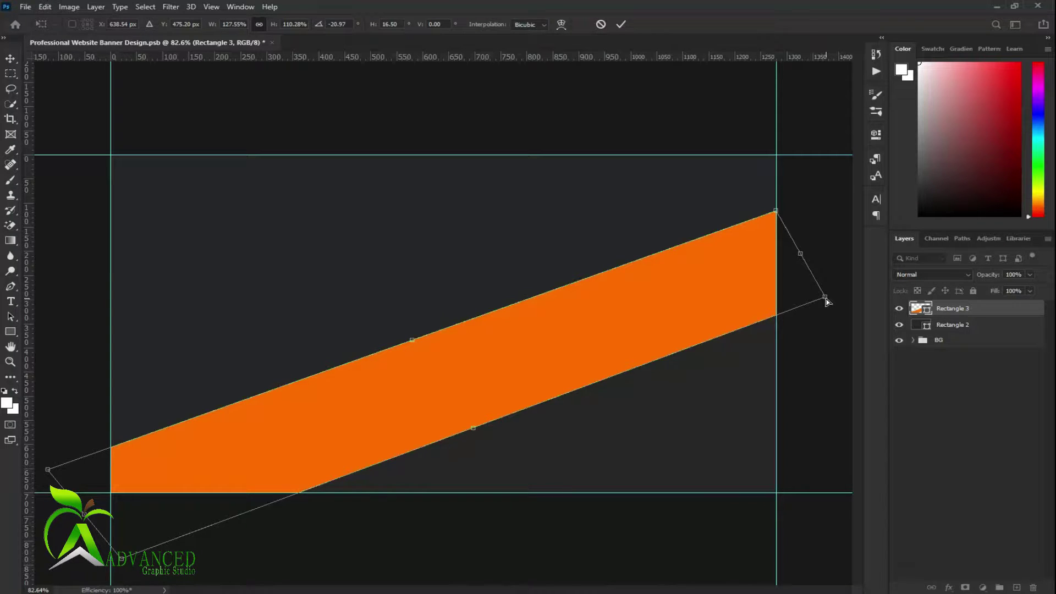
drag(825, 298, 810, 260)
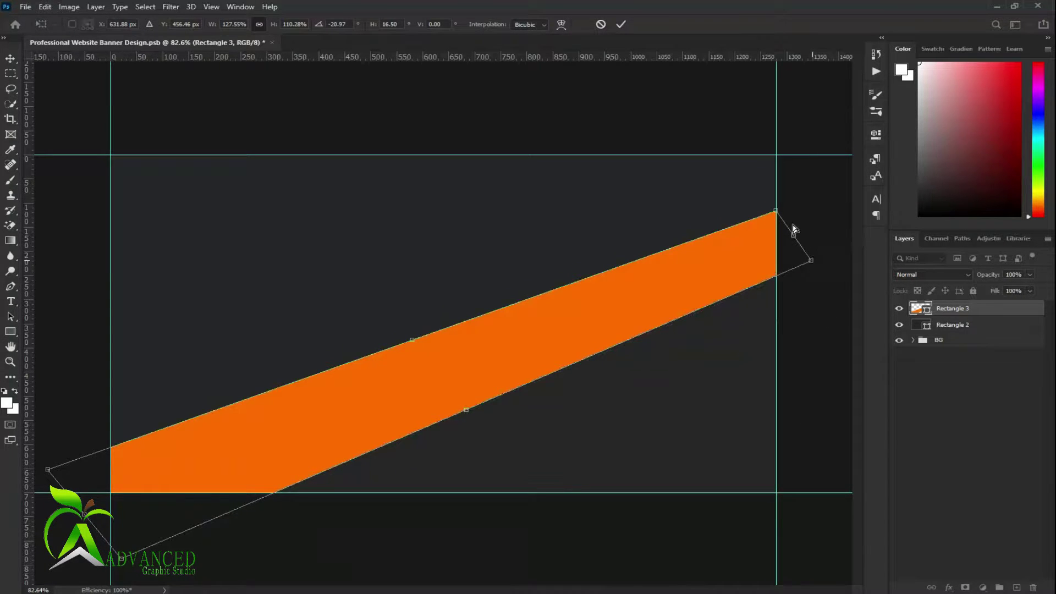
mouse_move(776, 212)
mouse_down()
mouse_move(793, 206)
mouse_move(798, 220)
mouse_up()
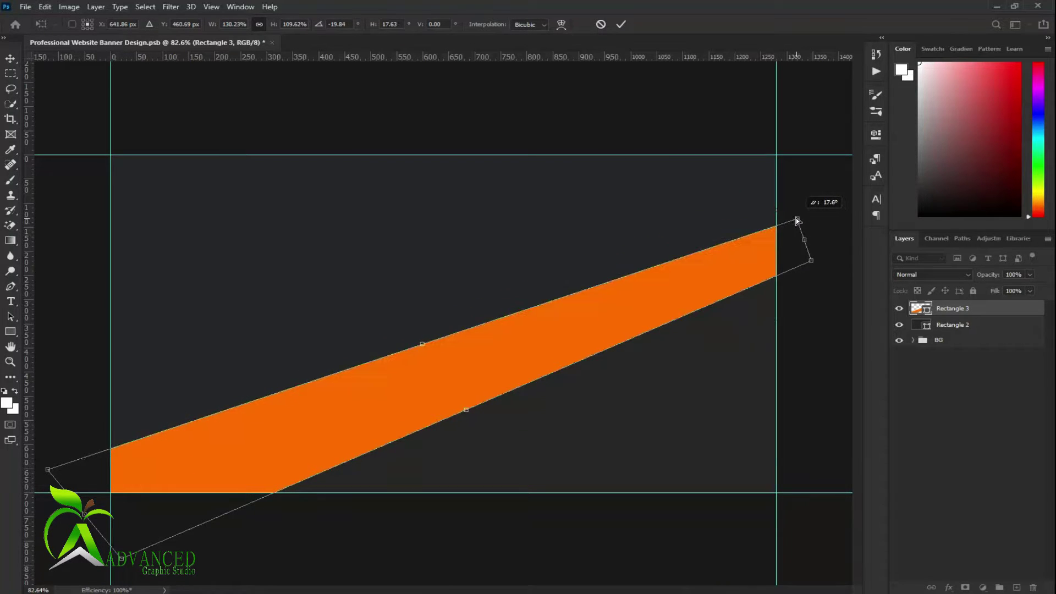
drag(811, 261, 826, 296)
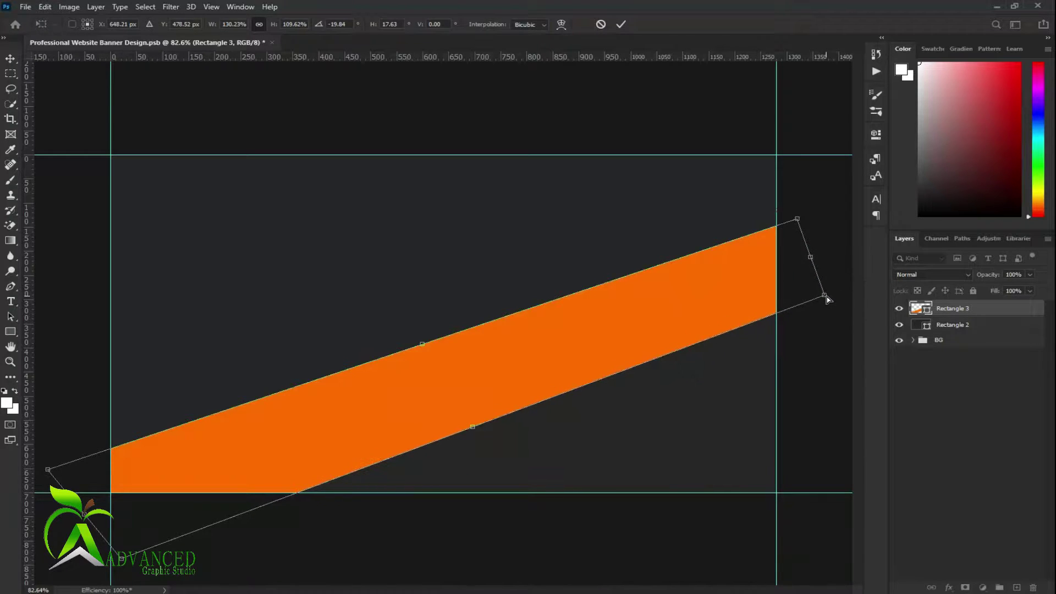
click(620, 24)
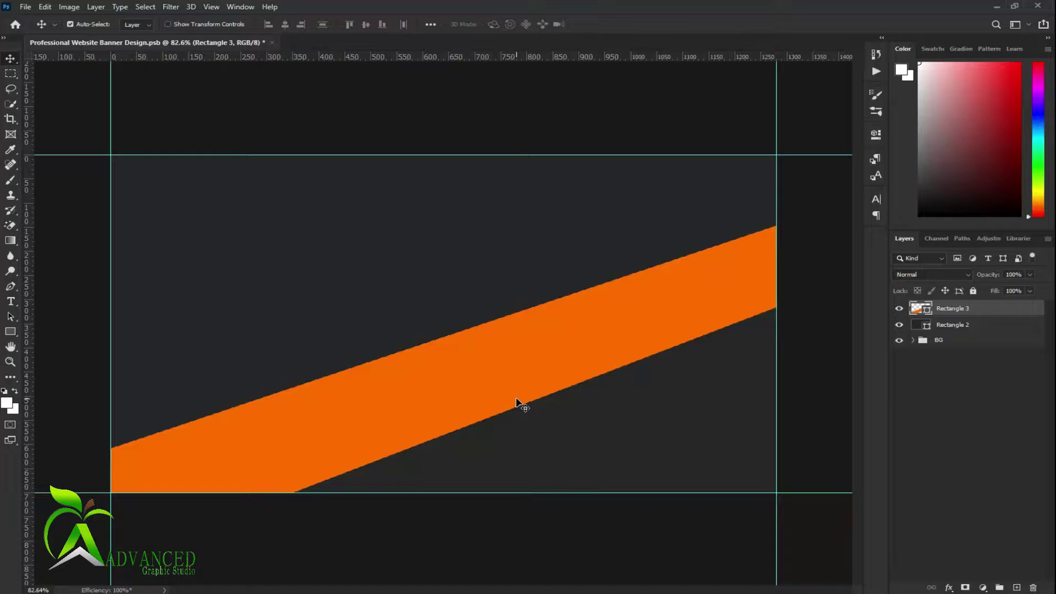
Duplicate the stripe and reshape the copy into a thinner, shallower stripe just below
mouse_move(490, 361)
mouse_down()
mouse_move(573, 445)
mouse_move(410, 524)
mouse_up()
drag(538, 474, 686, 405)
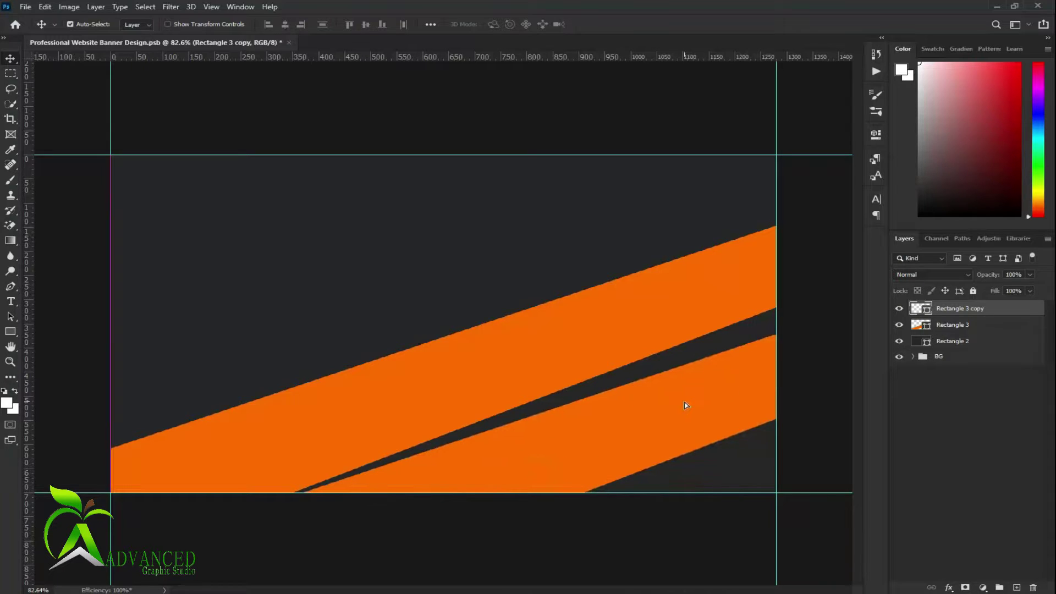
key(ctrl+t)
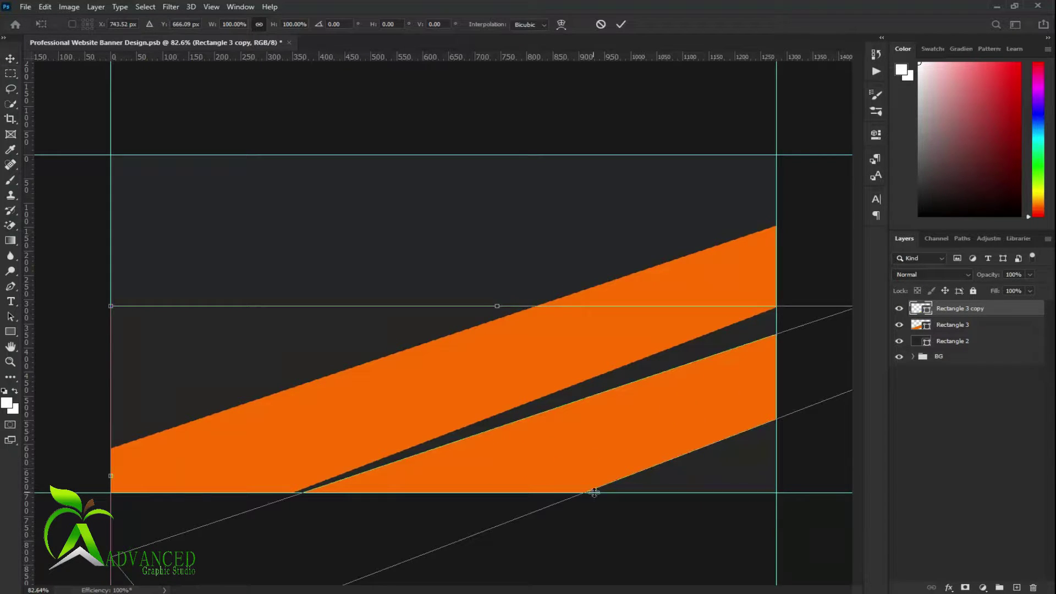
drag(495, 303, 542, 421)
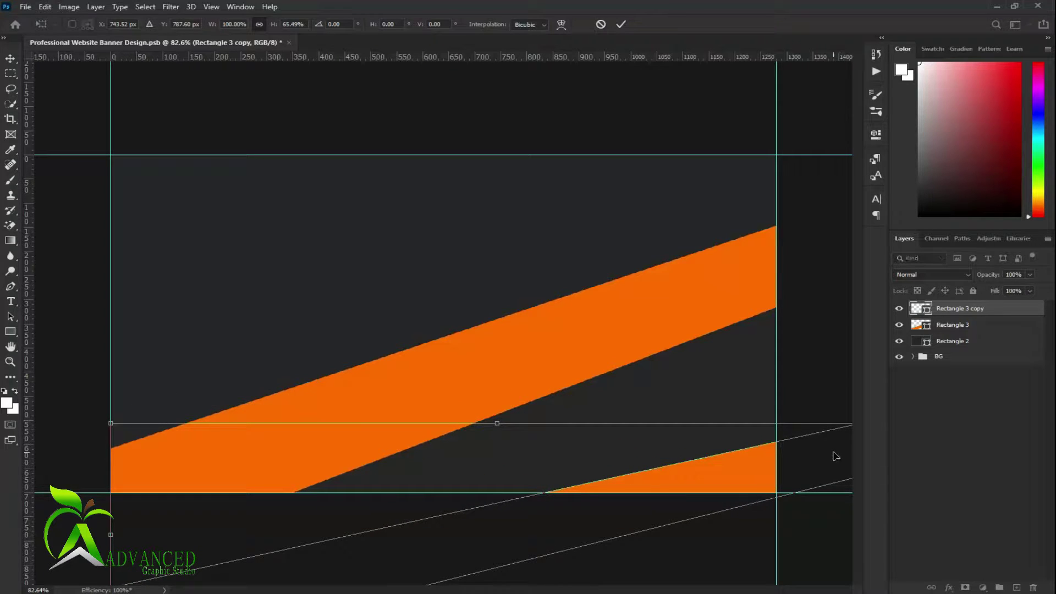
drag(834, 454, 845, 348)
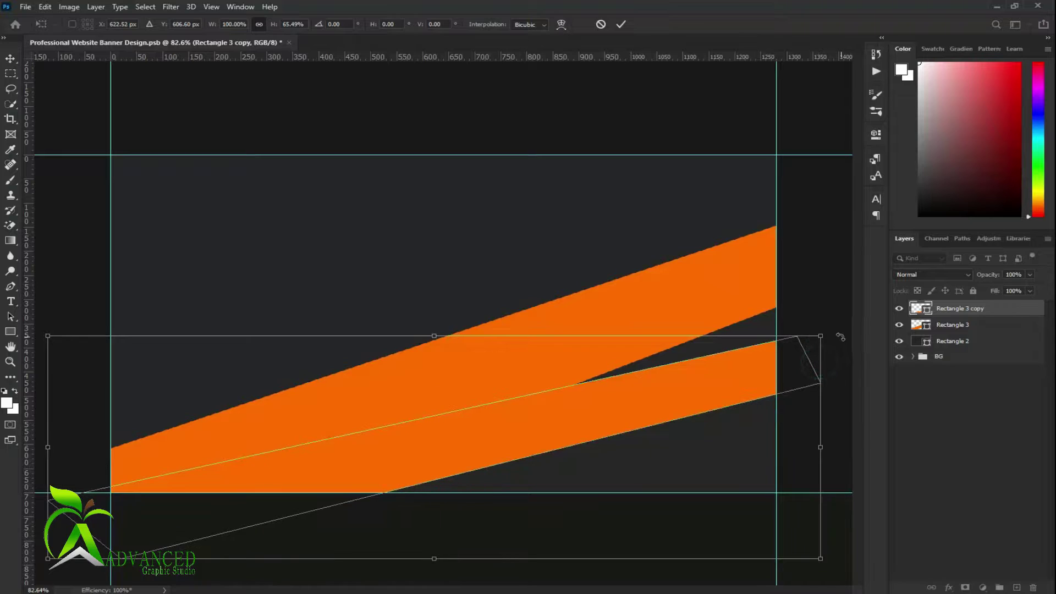
drag(836, 337, 797, 282)
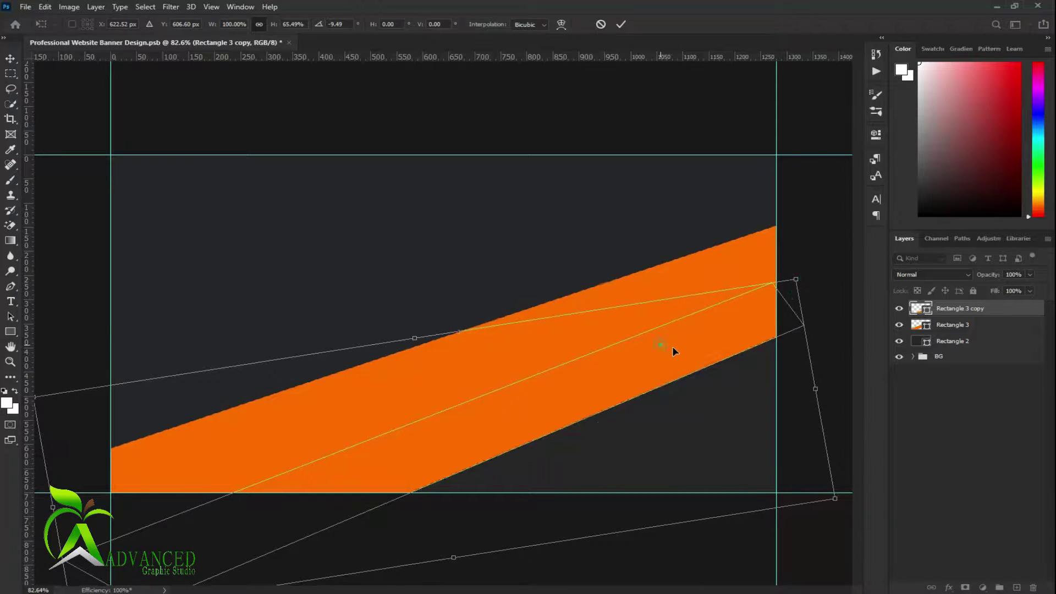
drag(672, 346, 690, 384)
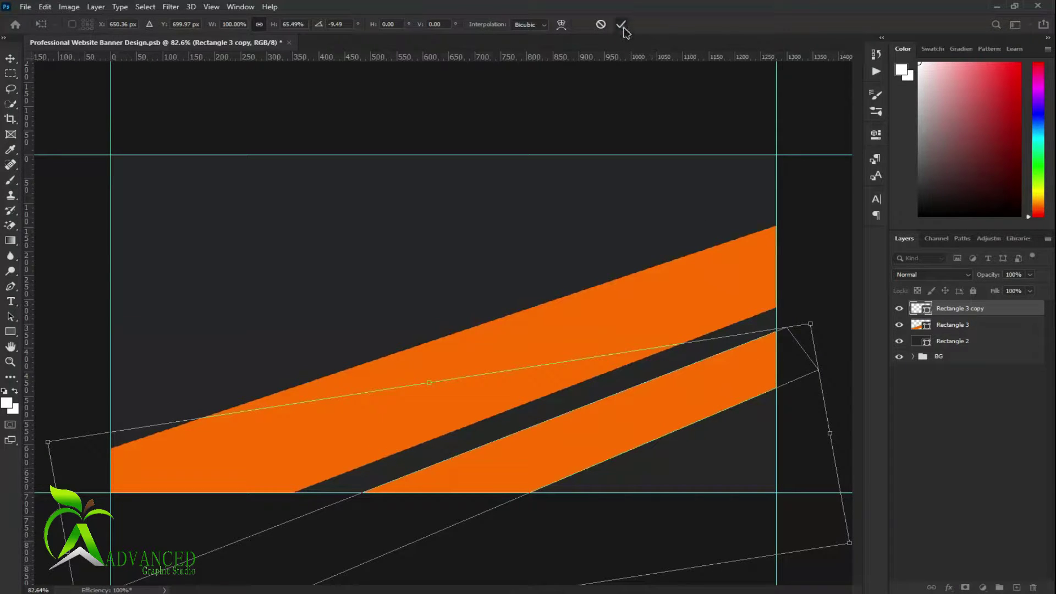
click(621, 26)
click(955, 455)
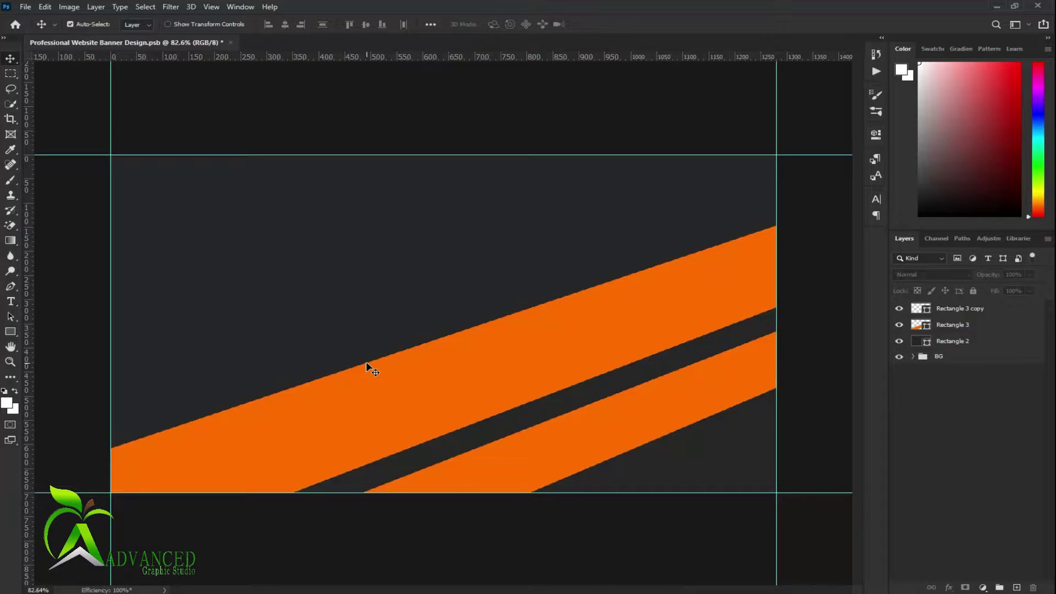
Paste the red headphone image and flip it horizontally
key(ctrl+v)
key(e)
click(11, 59)
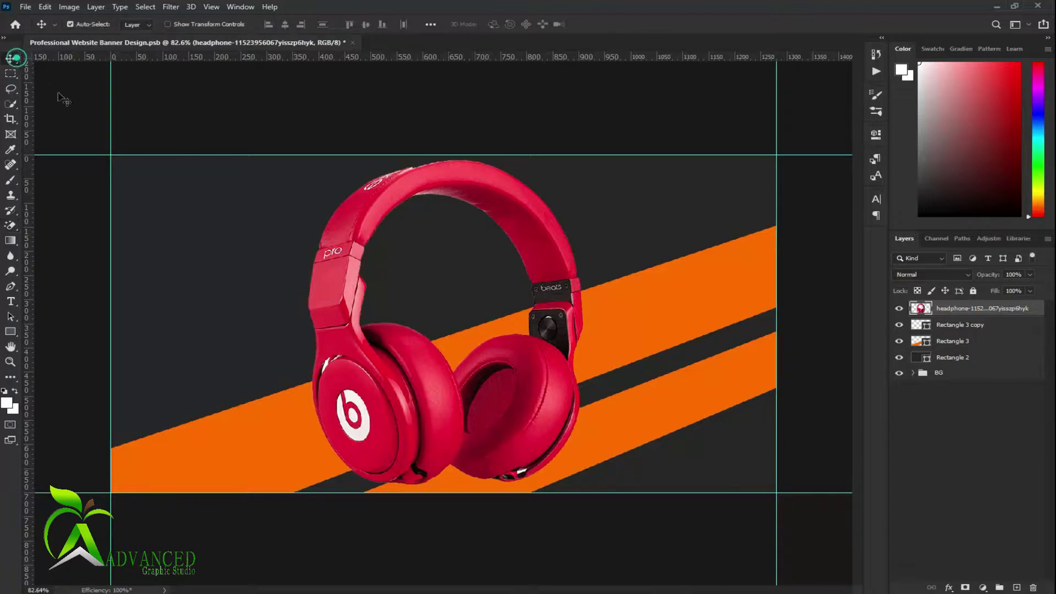
key(ctrl+t)
right_click(359, 209)
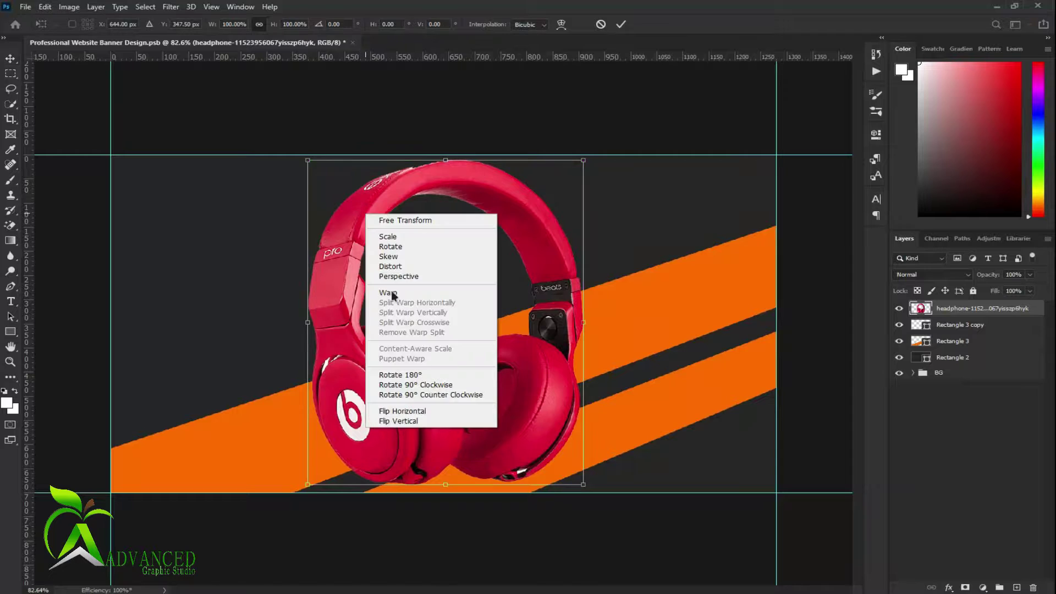
click(470, 411)
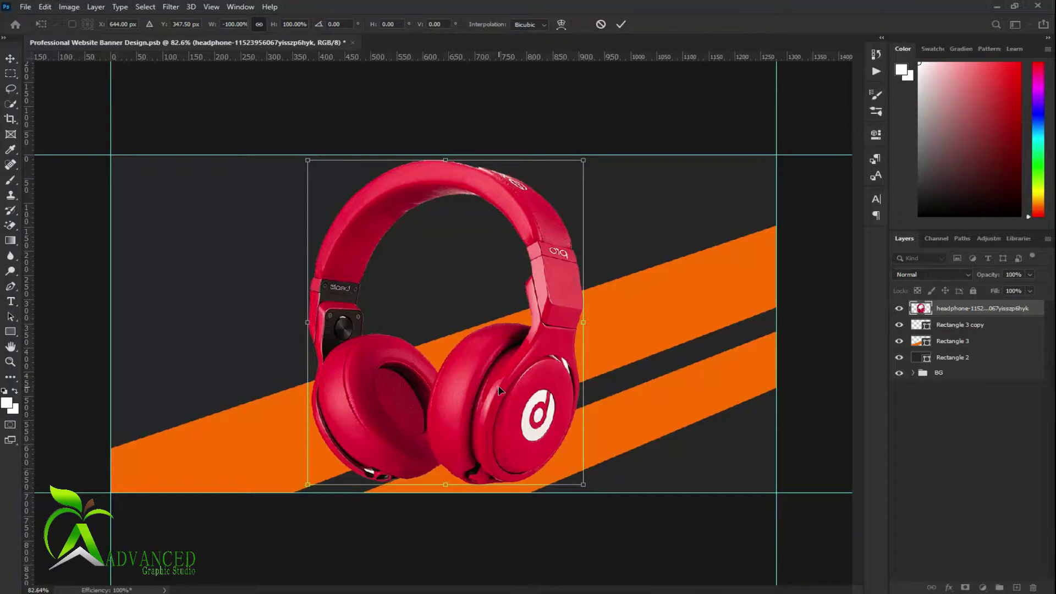
Scale the headphones to about 74.6% and place them over the right-side stripes
drag(499, 390, 668, 385)
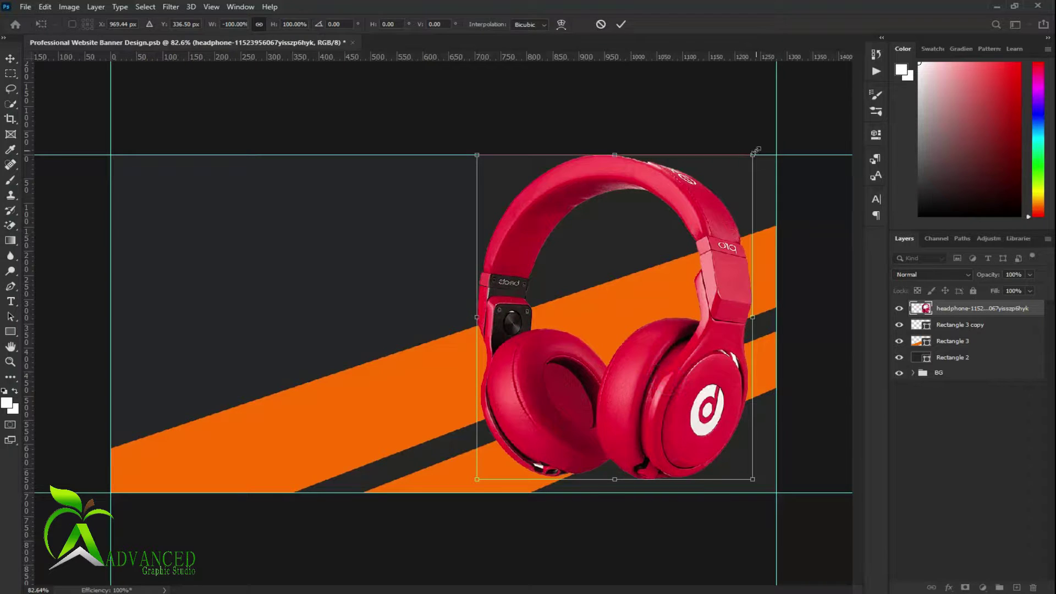
drag(755, 150, 713, 209)
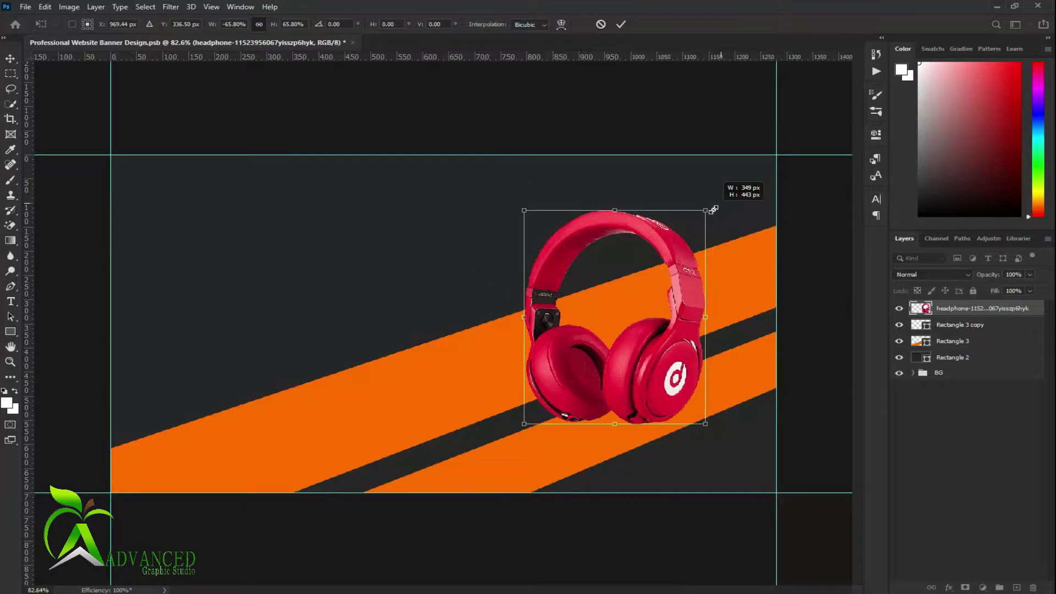
drag(664, 364, 660, 383)
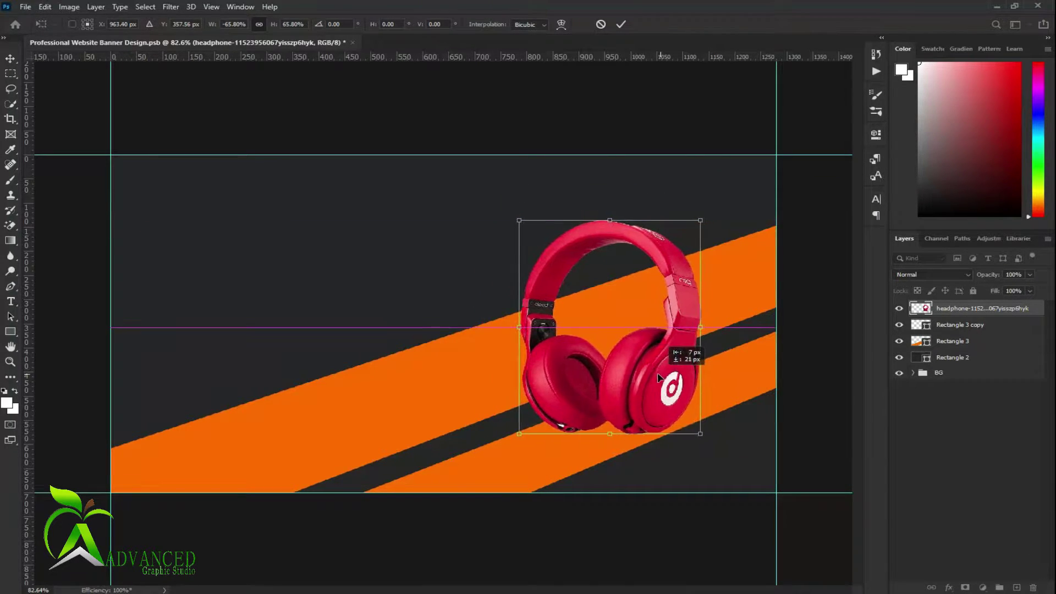
drag(612, 223, 611, 200)
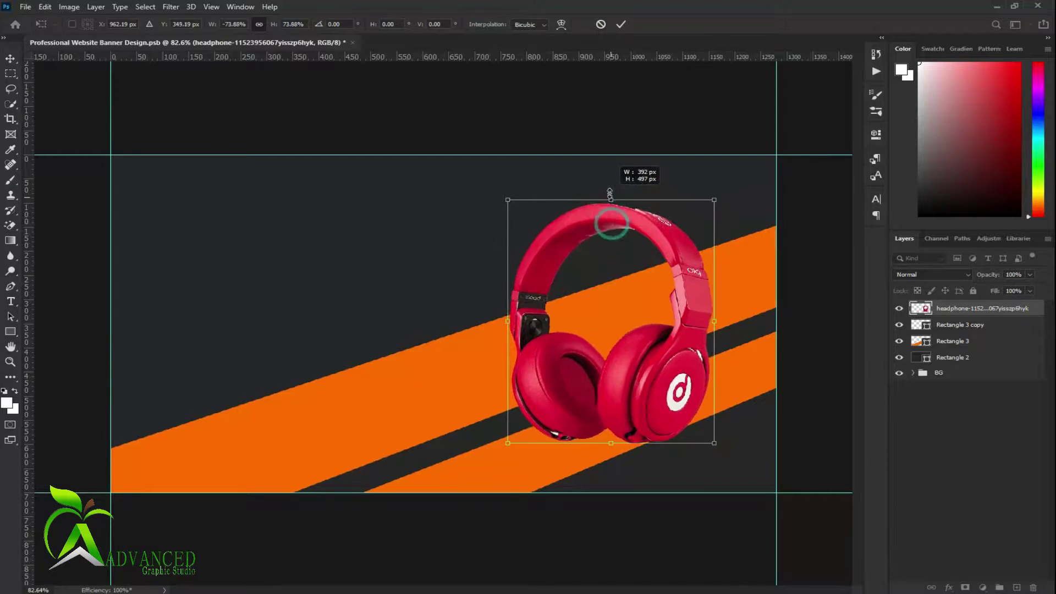
click(621, 25)
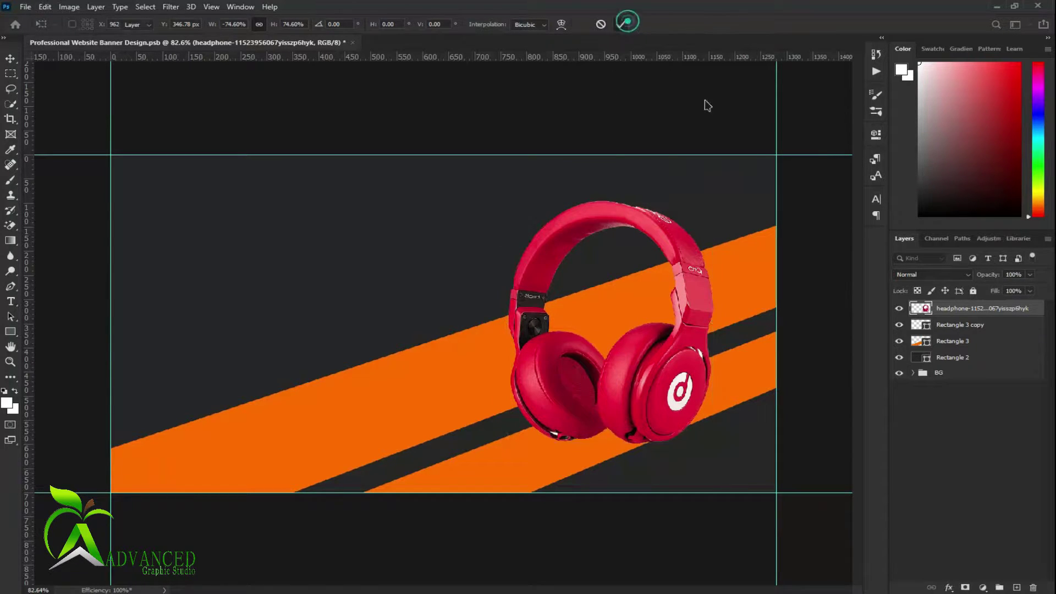
right_click(1012, 310)
click(871, 117)
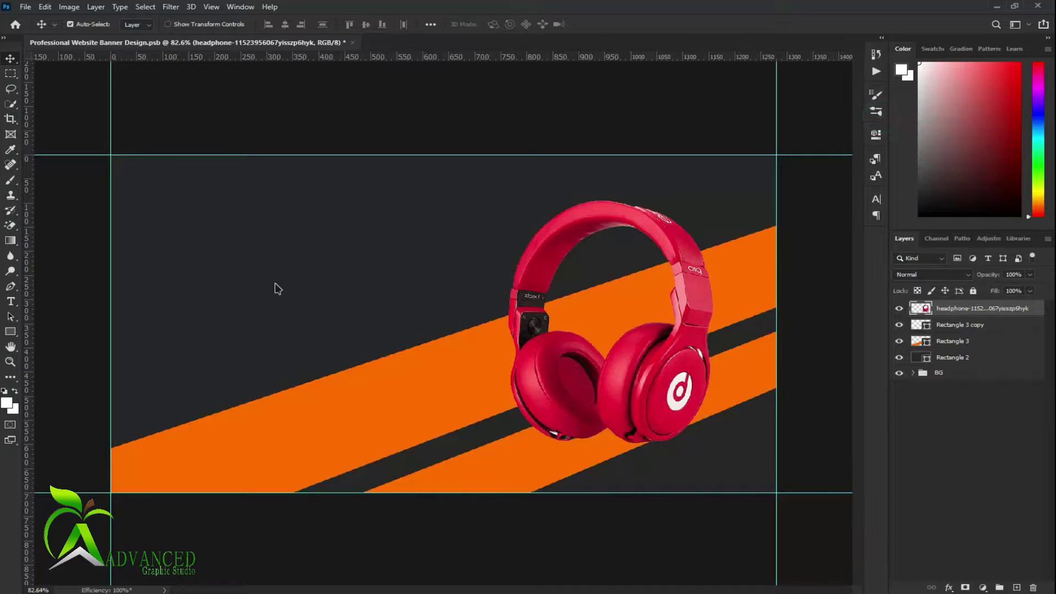
Try an orange Color Overlay on the headphones, then cancel and disable it
drag(333, 309, 145, 248)
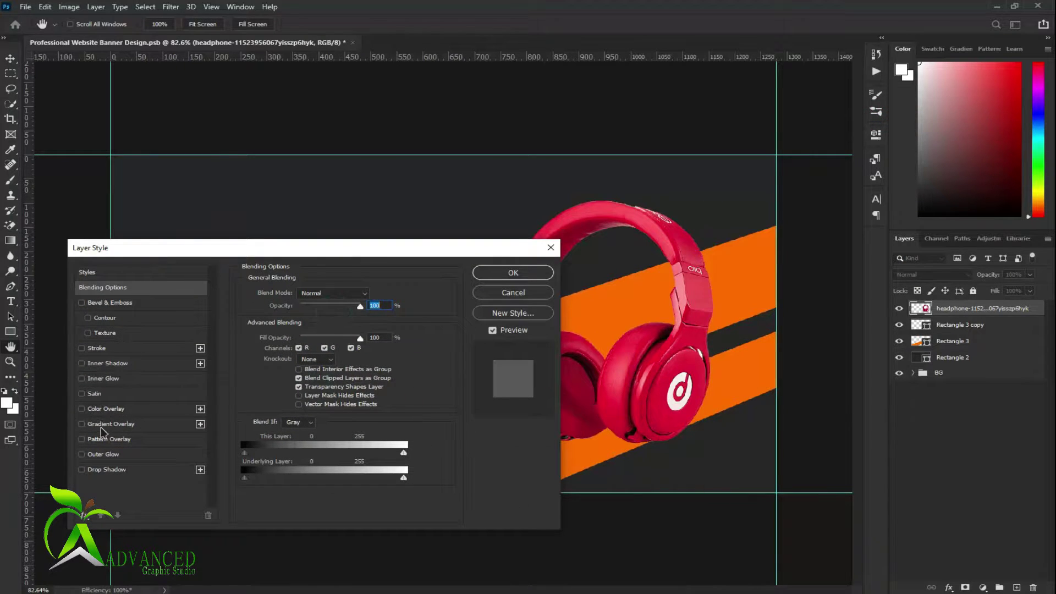
click(103, 409)
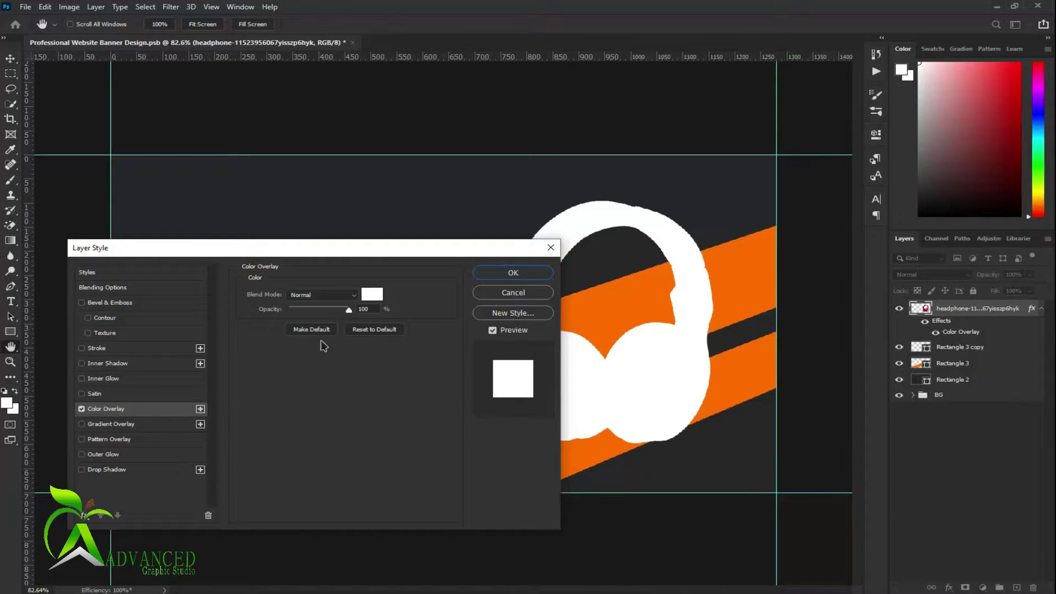
click(370, 294)
click(765, 275)
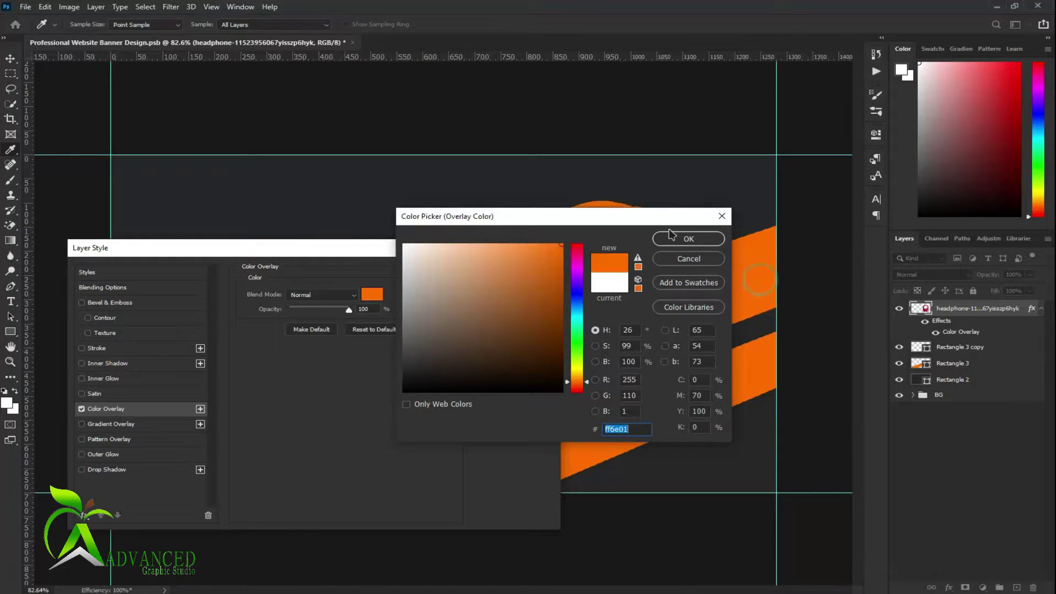
click(537, 388)
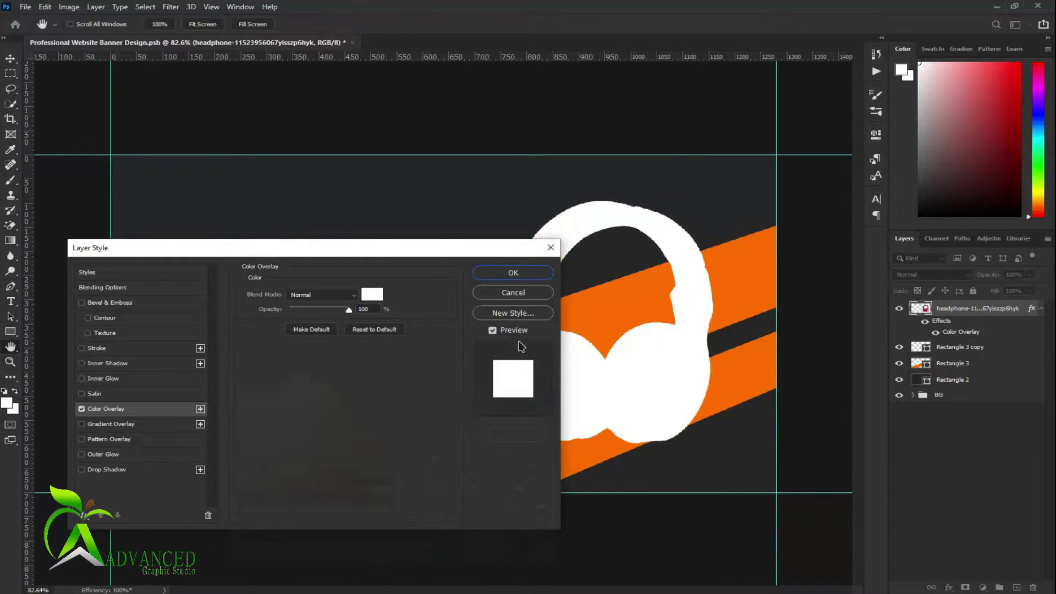
click(82, 409)
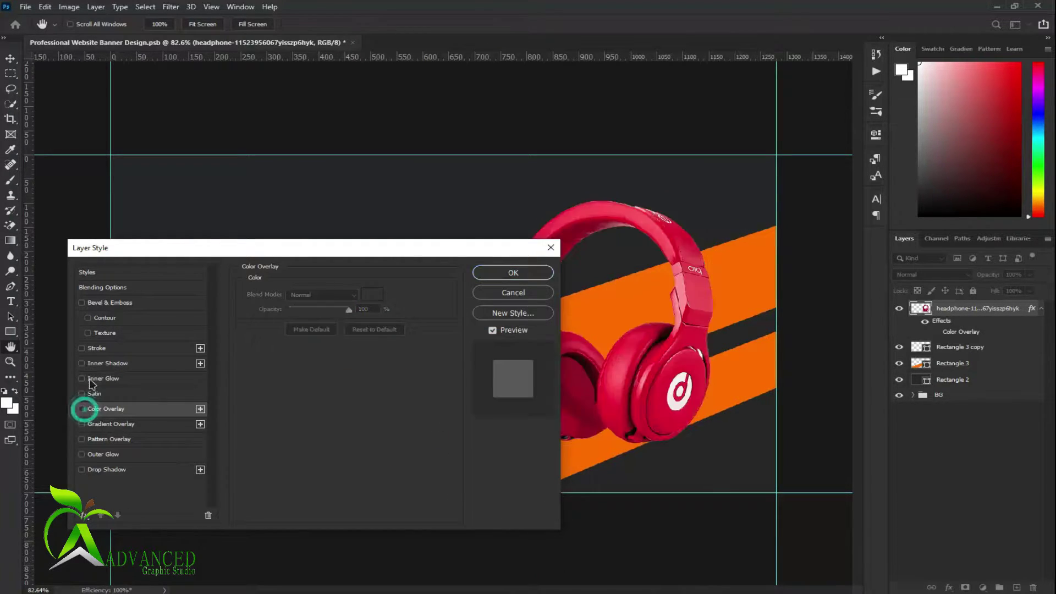
Add a 1 px orange Stroke, sampled from the stripes, to the headphones
click(82, 348)
click(154, 349)
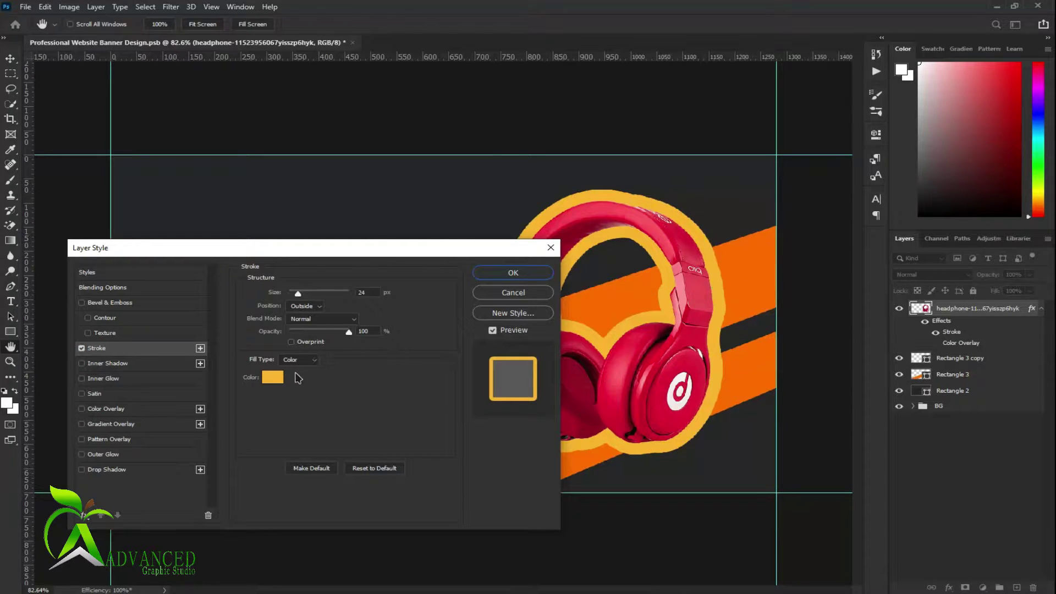
click(273, 377)
click(762, 268)
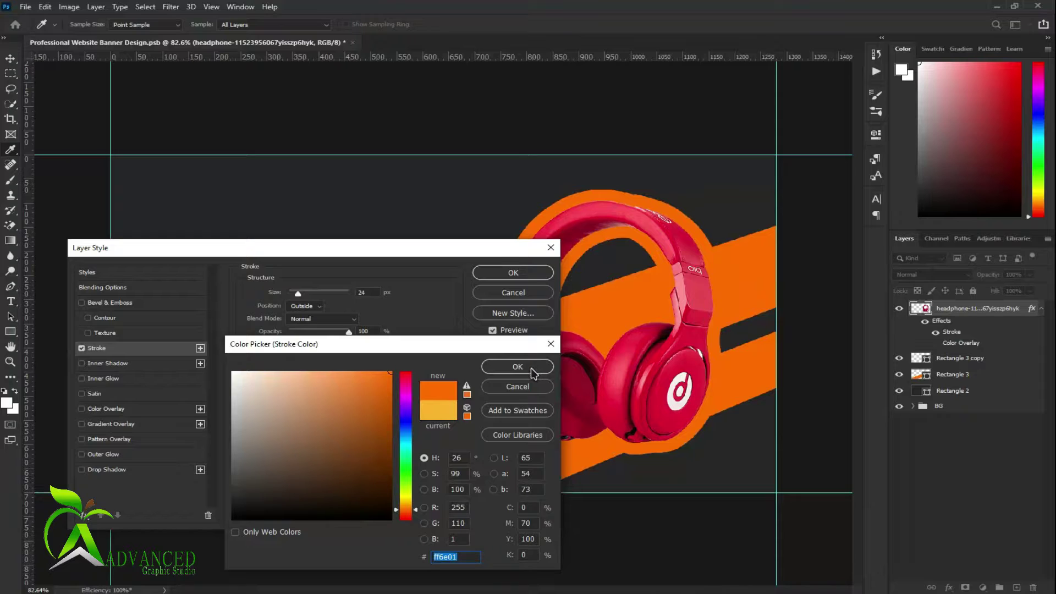
click(517, 367)
drag(298, 295, 289, 295)
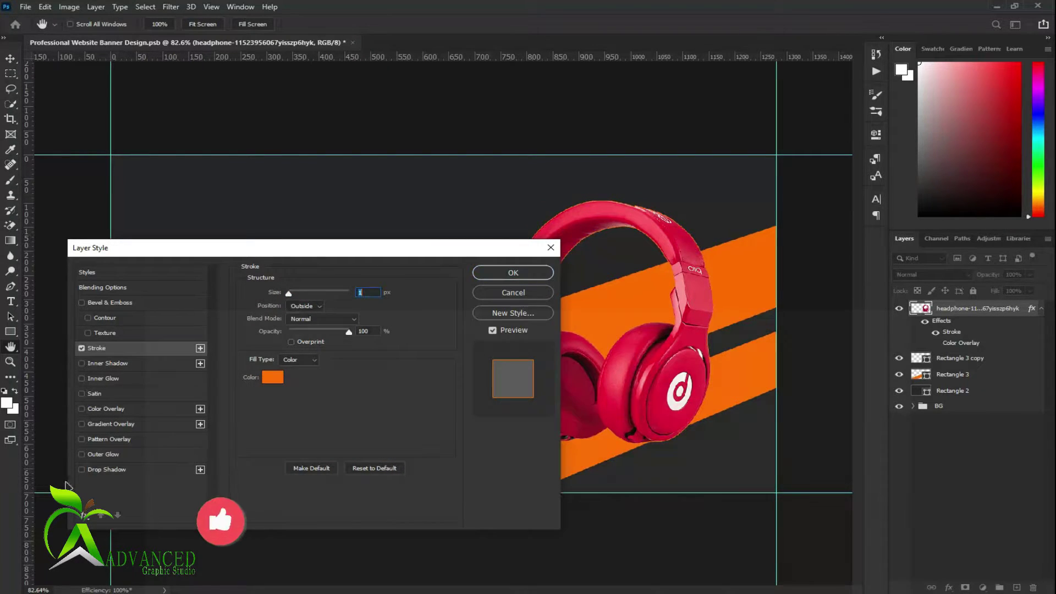
Add a dark grey (262626) Drop Shadow with adjusted size and spread
click(82, 470)
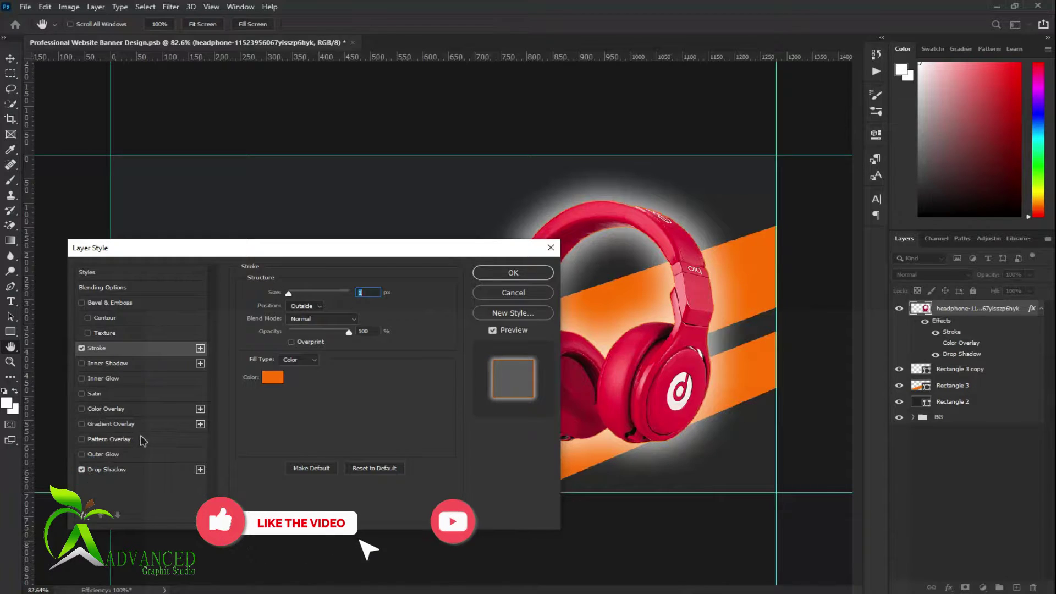
click(115, 471)
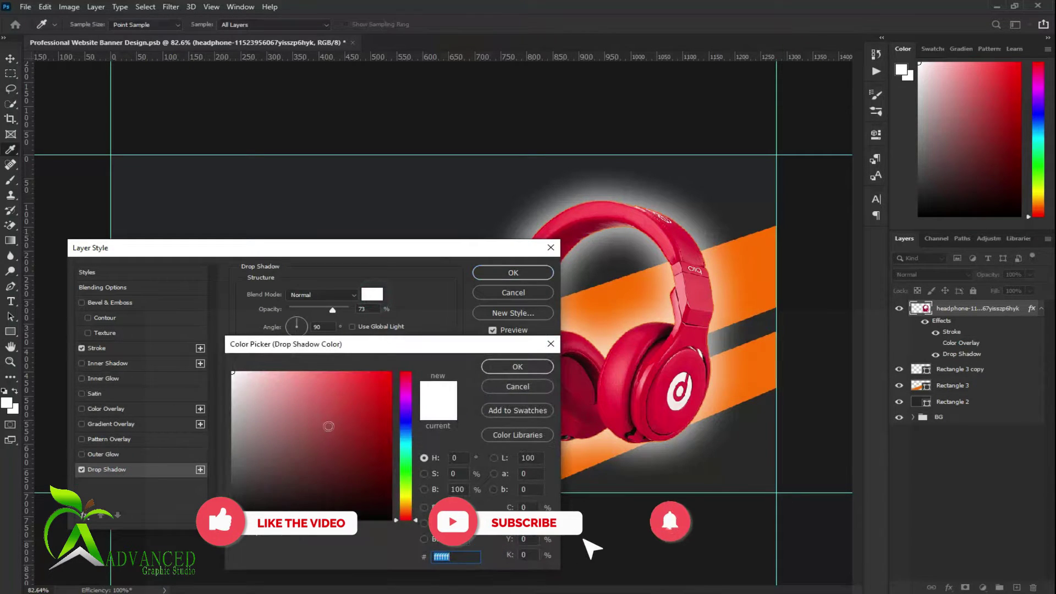
click(520, 385)
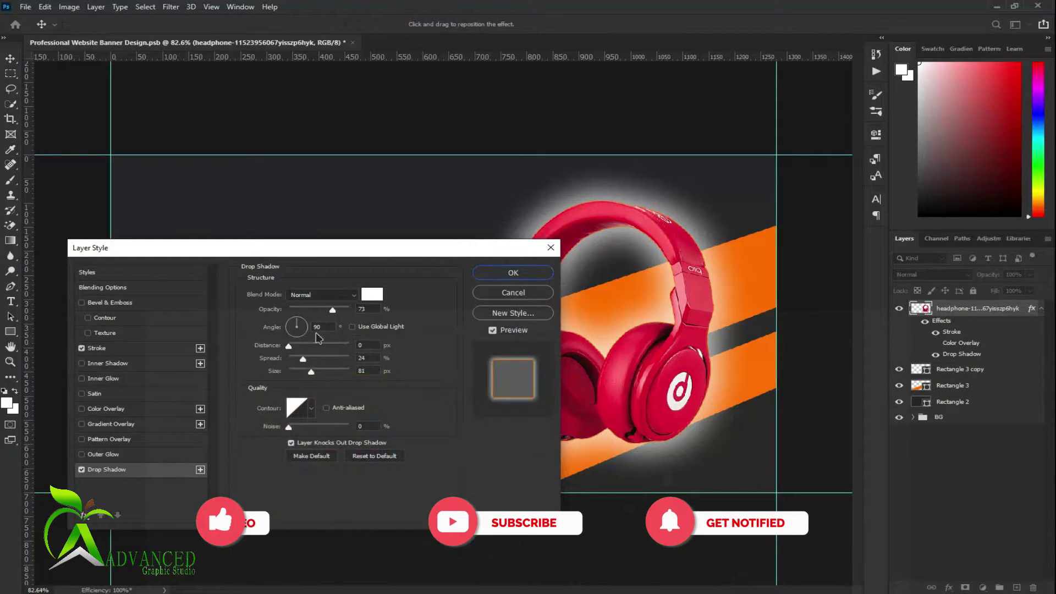
mouse_move(311, 371)
mouse_down()
mouse_move(295, 372)
mouse_move(295, 360)
mouse_move(296, 372)
mouse_up()
click(373, 295)
click(366, 205)
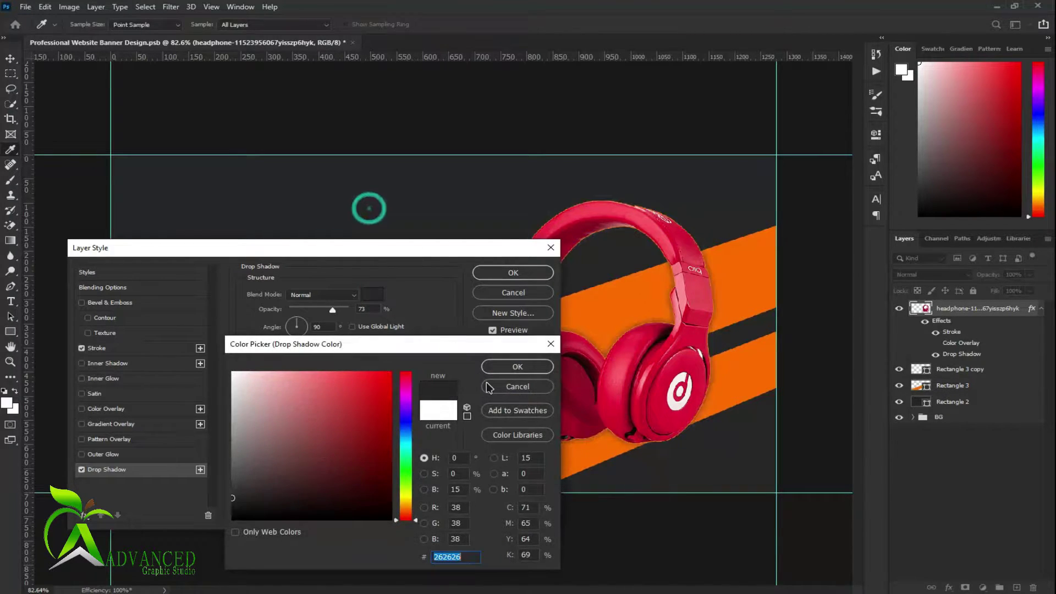
click(508, 368)
drag(296, 371, 305, 371)
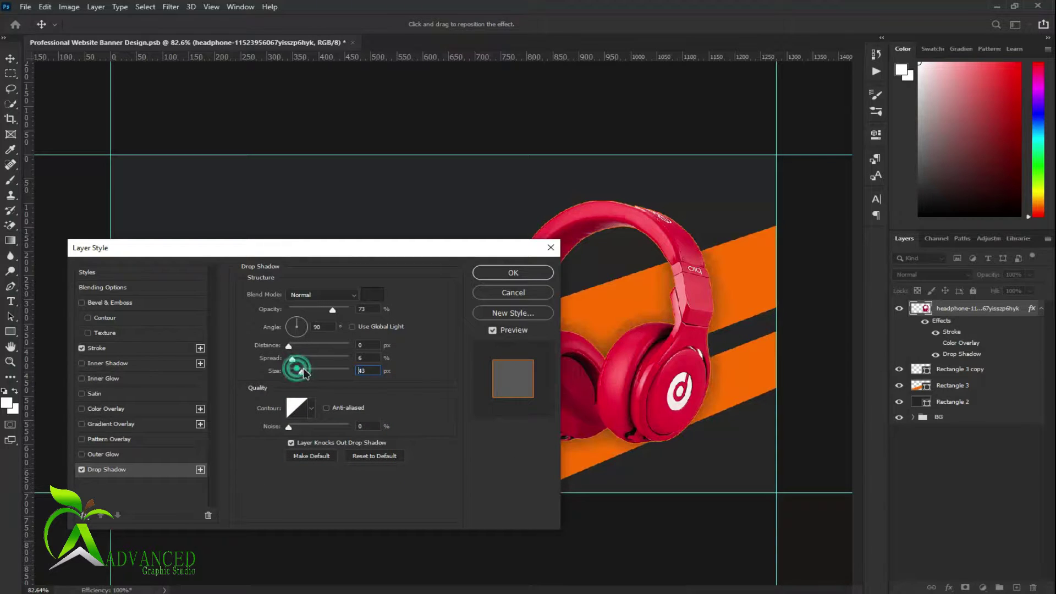
click(513, 273)
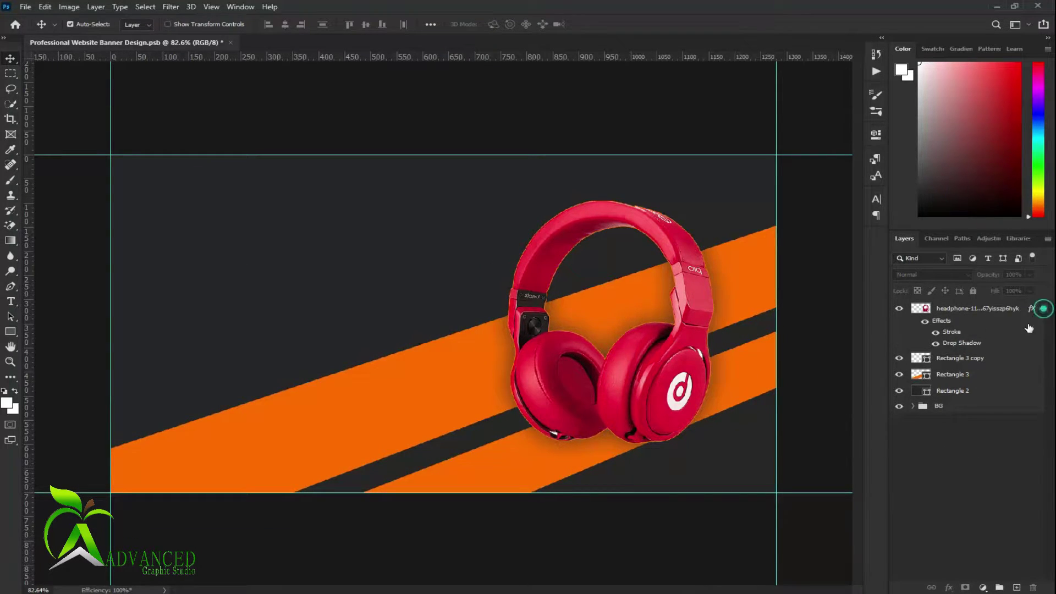
click(1039, 309)
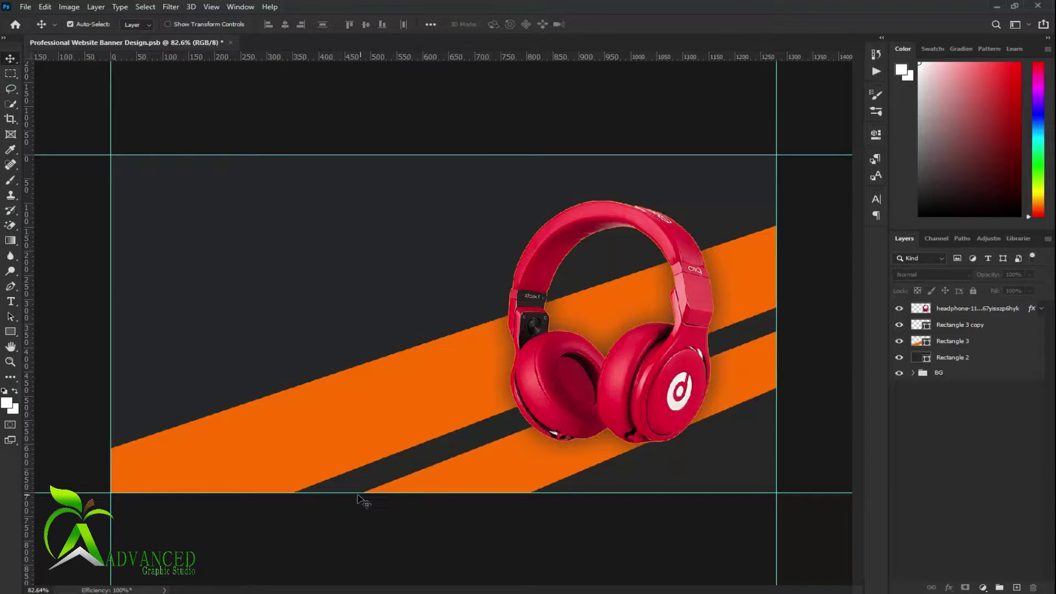
Place play_logo_4x in the top-left corner, scaled to about 25.81%
key(ctrl+v)
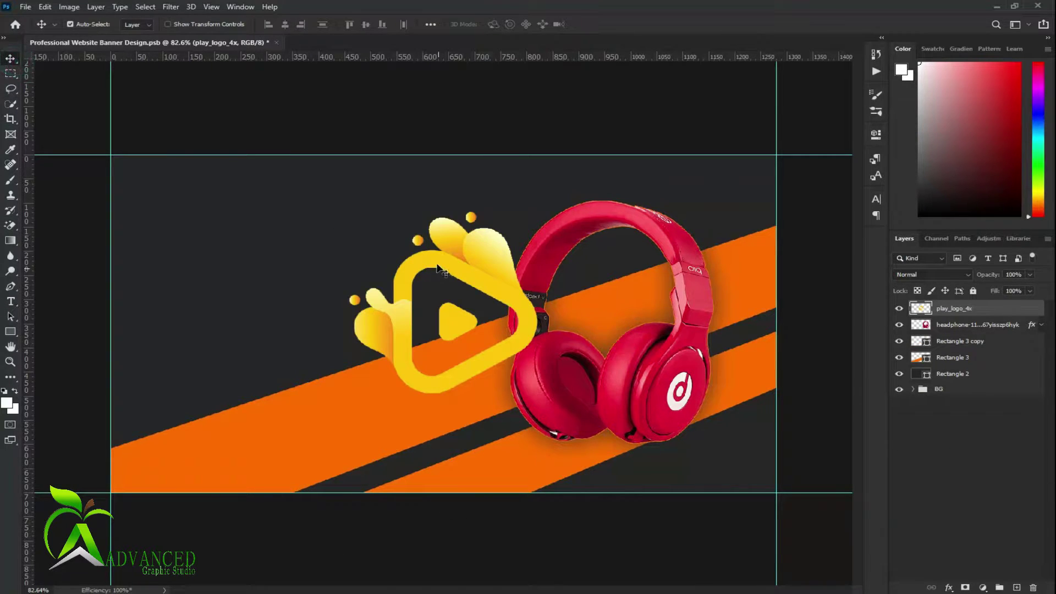
drag(461, 270, 436, 263)
drag(252, 223, 228, 215)
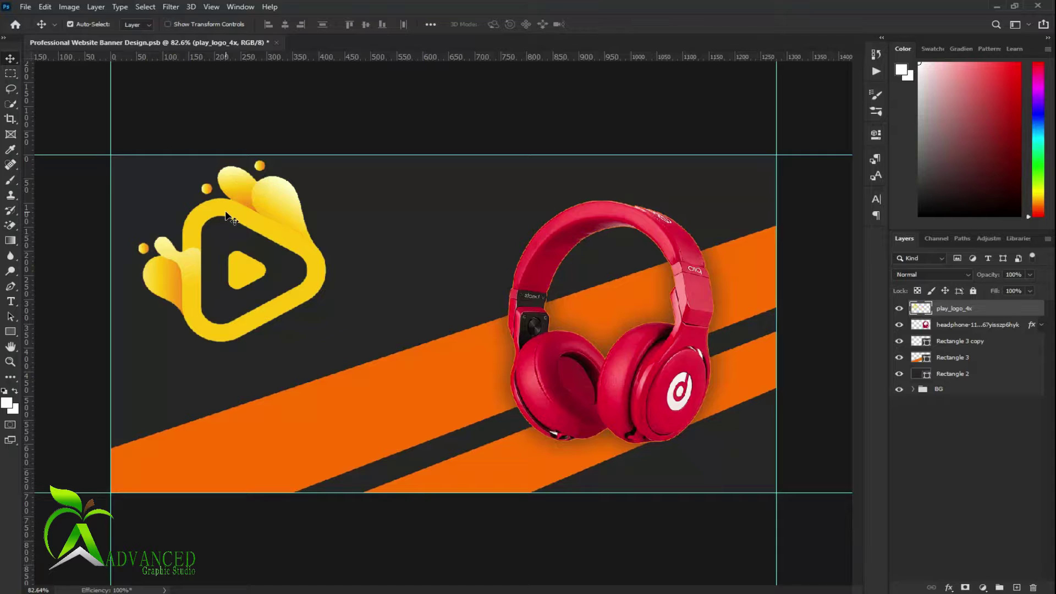
key(ctrl+t)
mouse_move(332, 254)
mouse_down()
mouse_move(220, 239)
mouse_move(158, 193)
mouse_up()
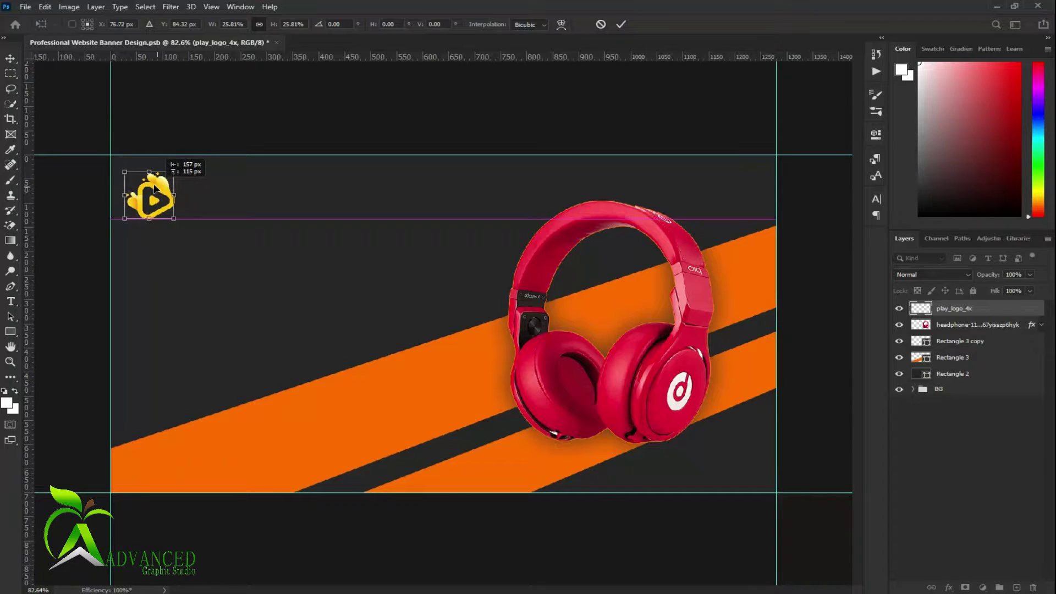
drag(157, 194, 154, 186)
click(622, 25)
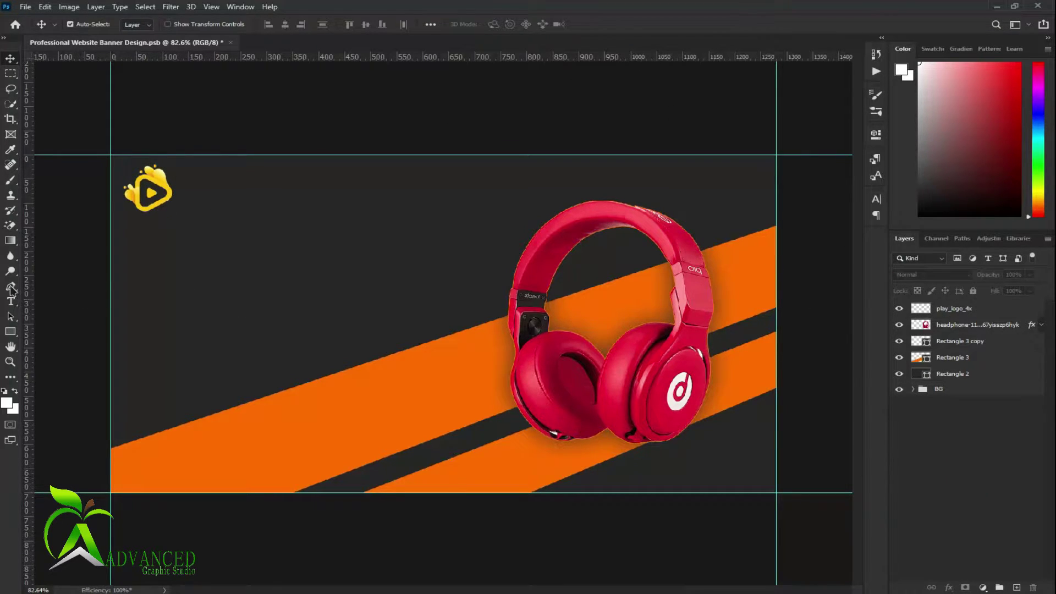
click(953, 379)
shift+click(952, 342)
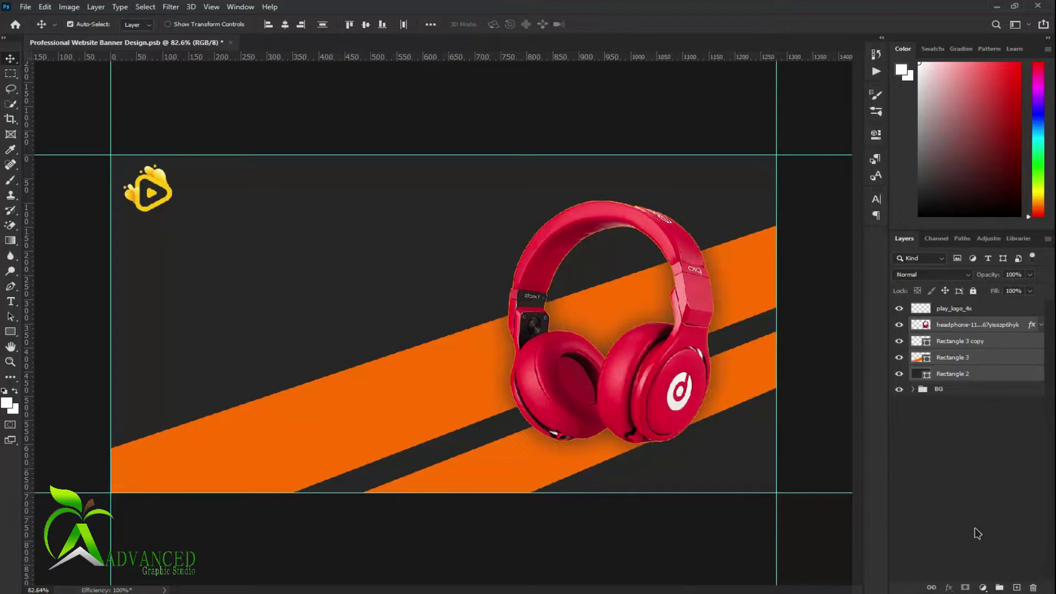
Start a text line beside the logo with white (ffffff) text colour
click(972, 500)
click(11, 301)
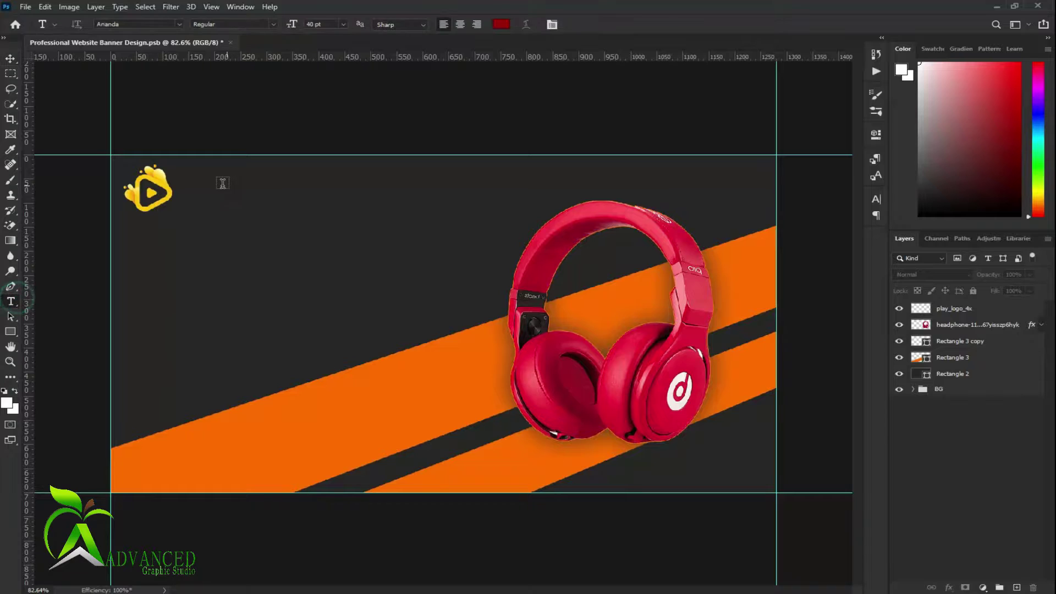
click(181, 193)
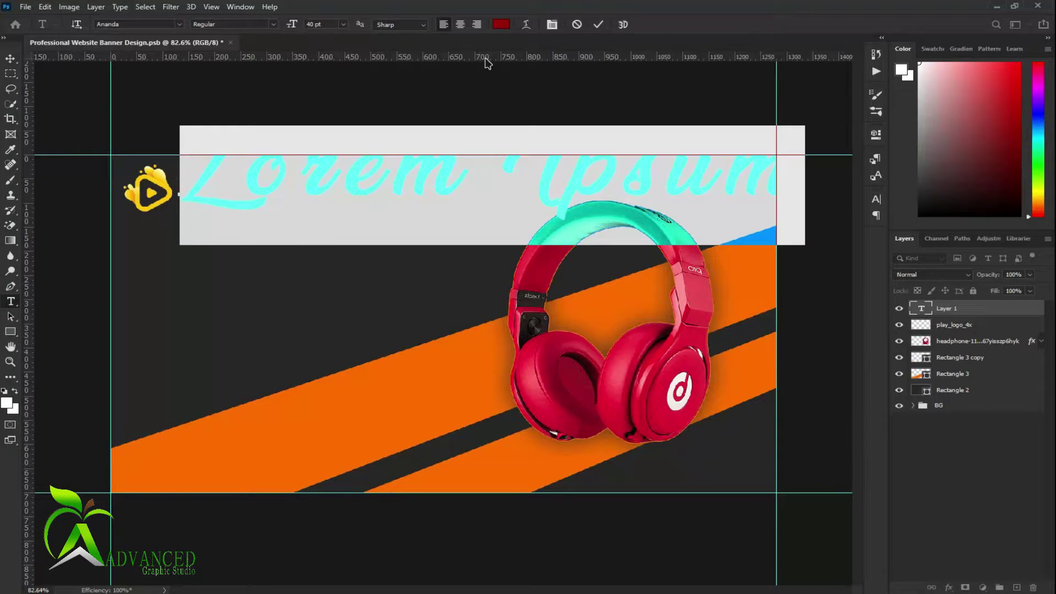
drag(295, 28, 274, 33)
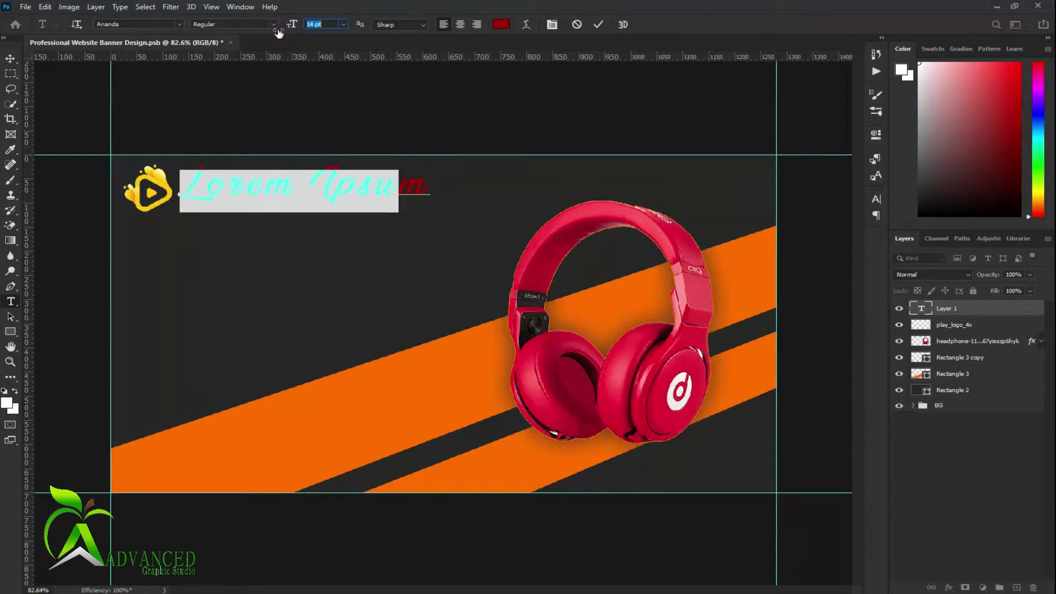
click(874, 206)
click(501, 27)
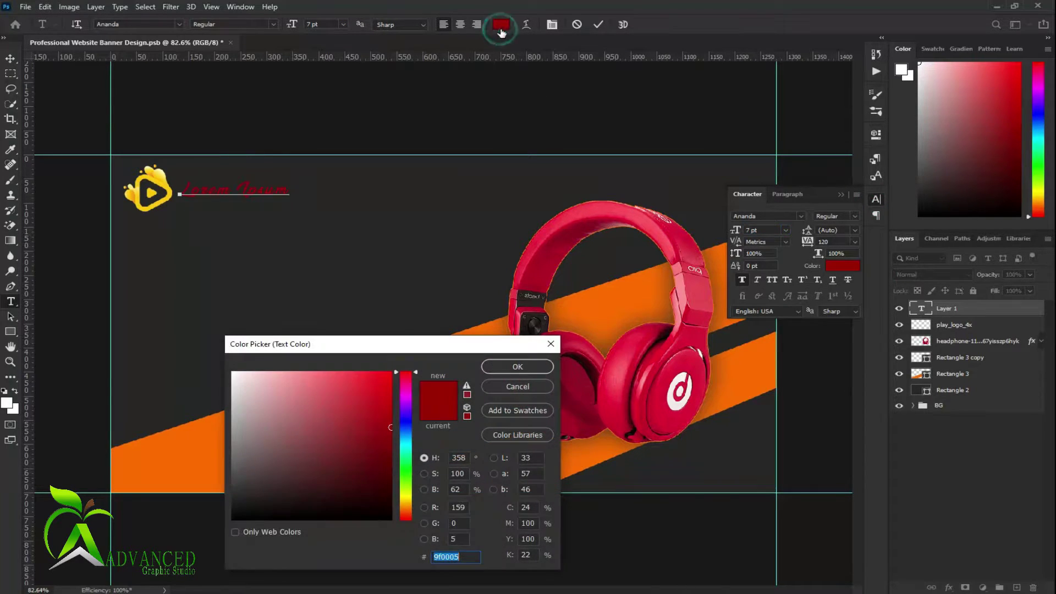
text(ffffff)
click(498, 368)
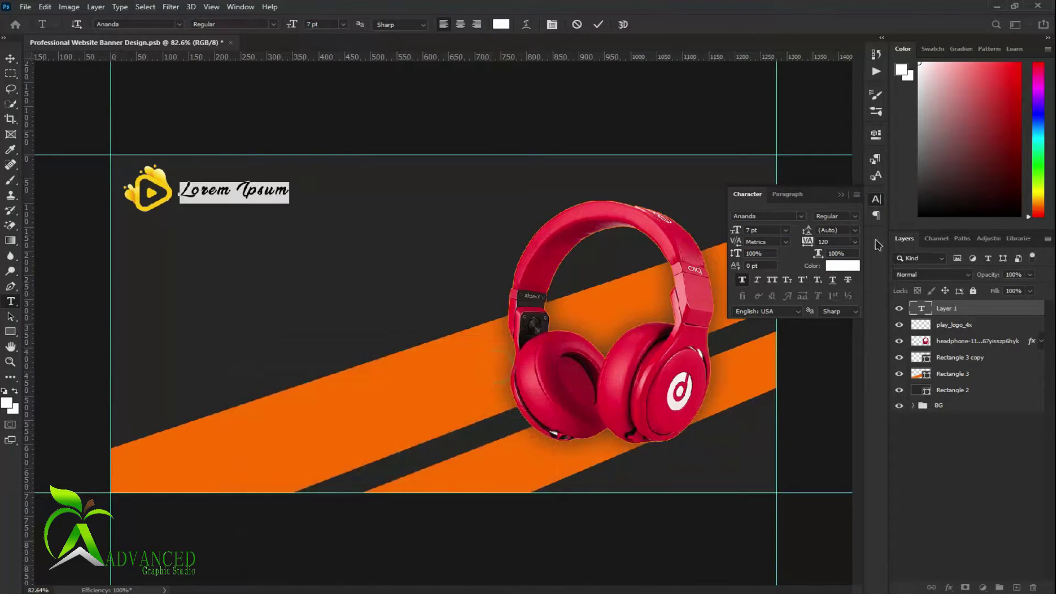
Replace the placeholder text with the title PLAY TONE
click(807, 218)
click(237, 190)
key(ctrl+a)
text(PL)
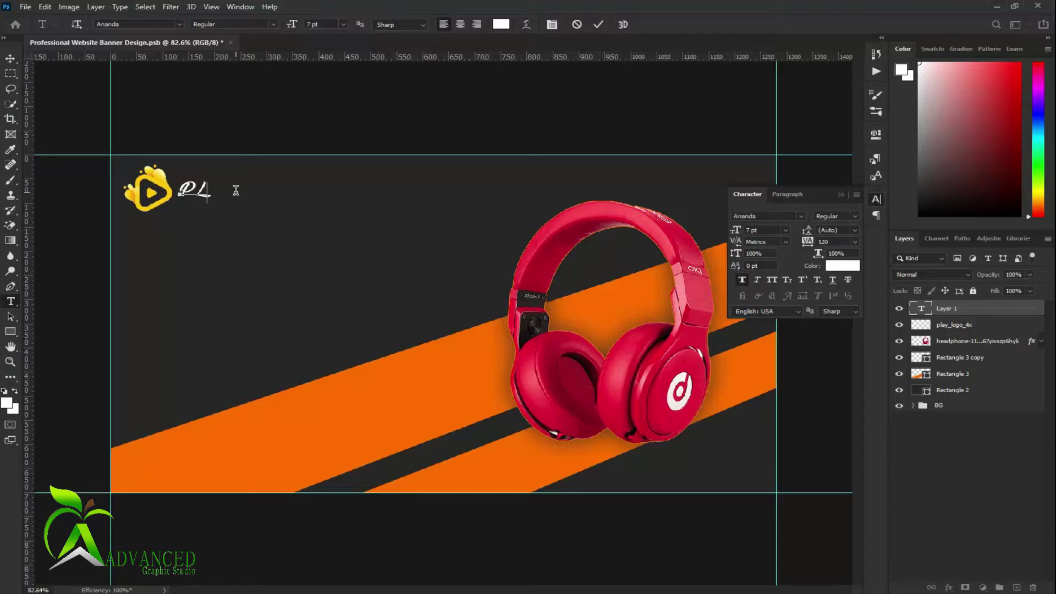
text(AY)
text( TIM)
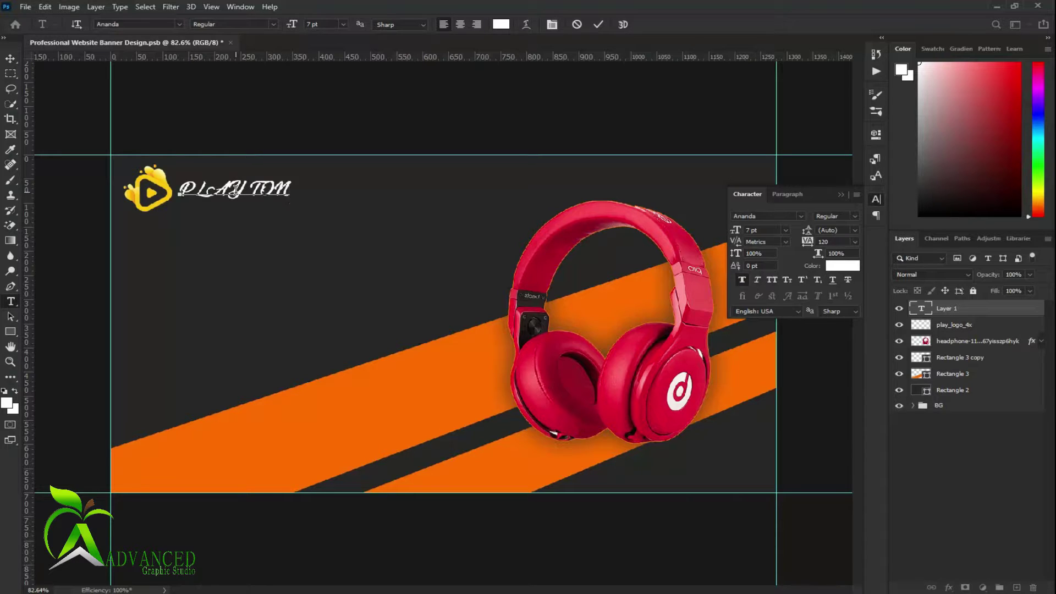
text(E)
Format the title as Myriad Pro, tracking 0, 8 pt
drag(179, 189, 304, 192)
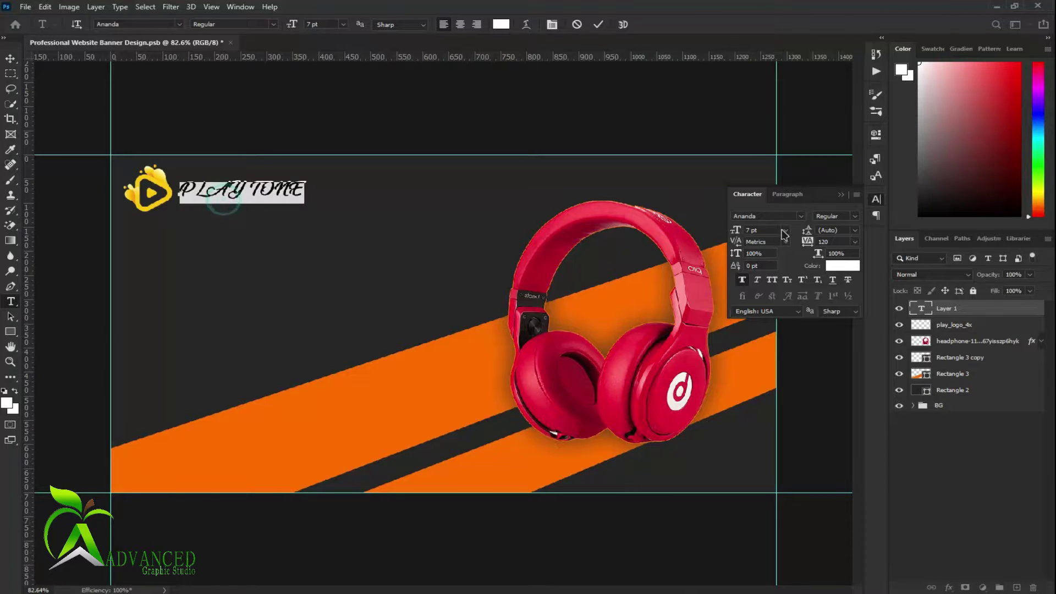
click(804, 217)
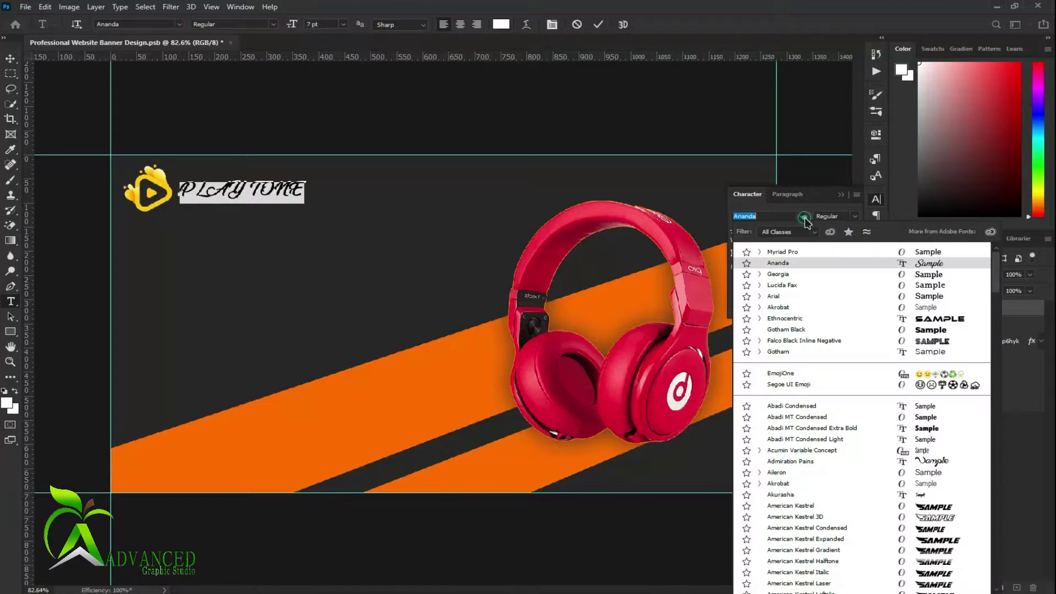
click(788, 254)
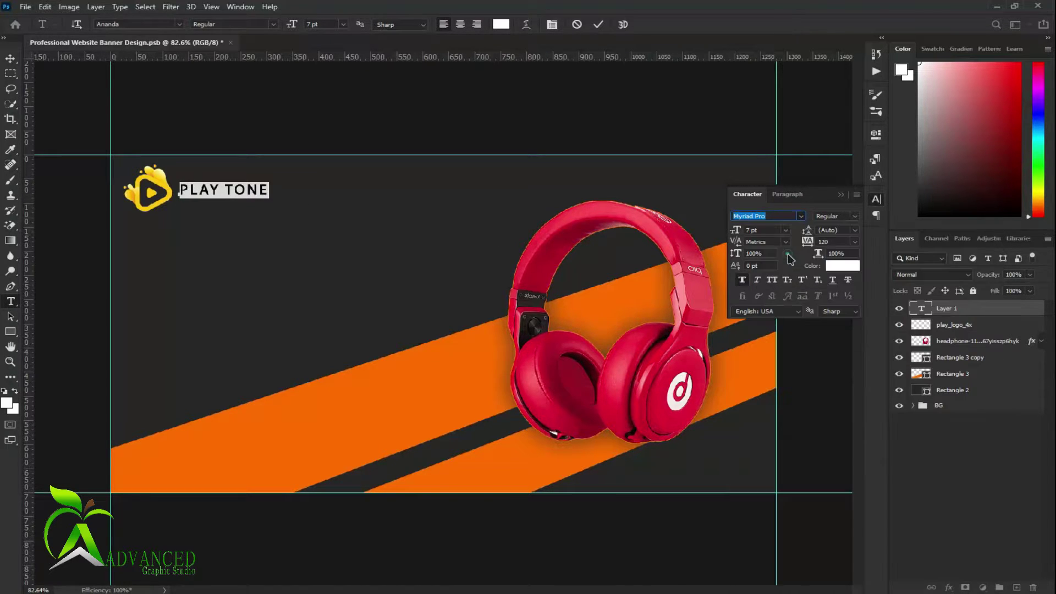
click(854, 242)
click(850, 312)
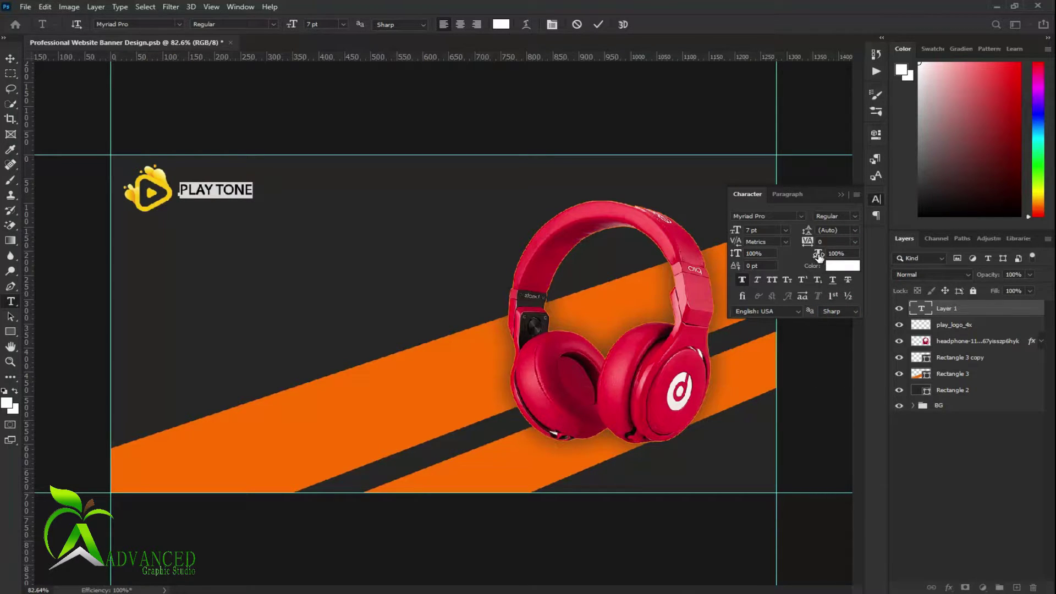
click(786, 230)
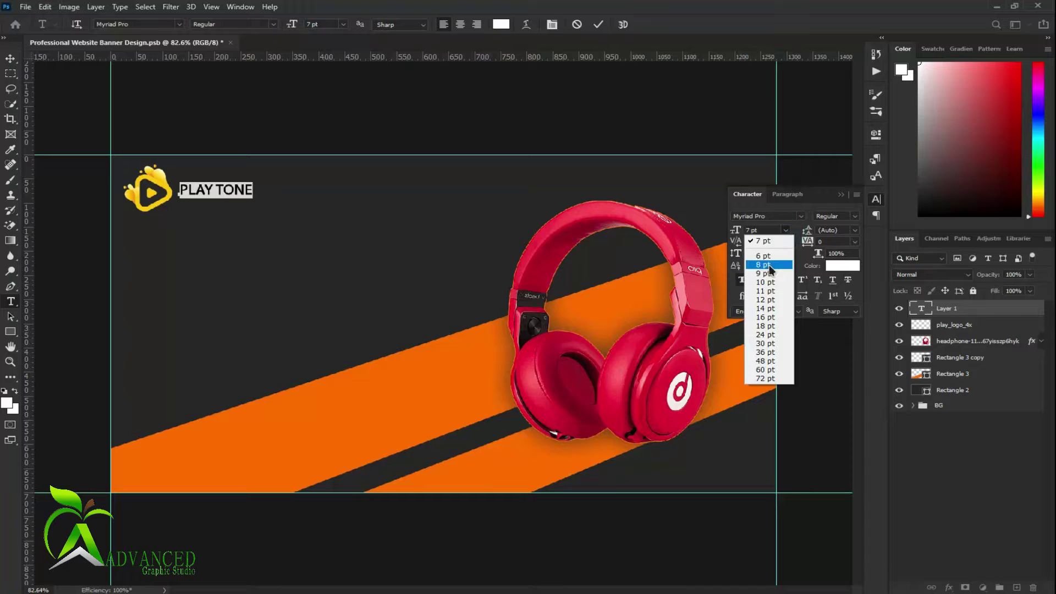
click(767, 259)
click(598, 24)
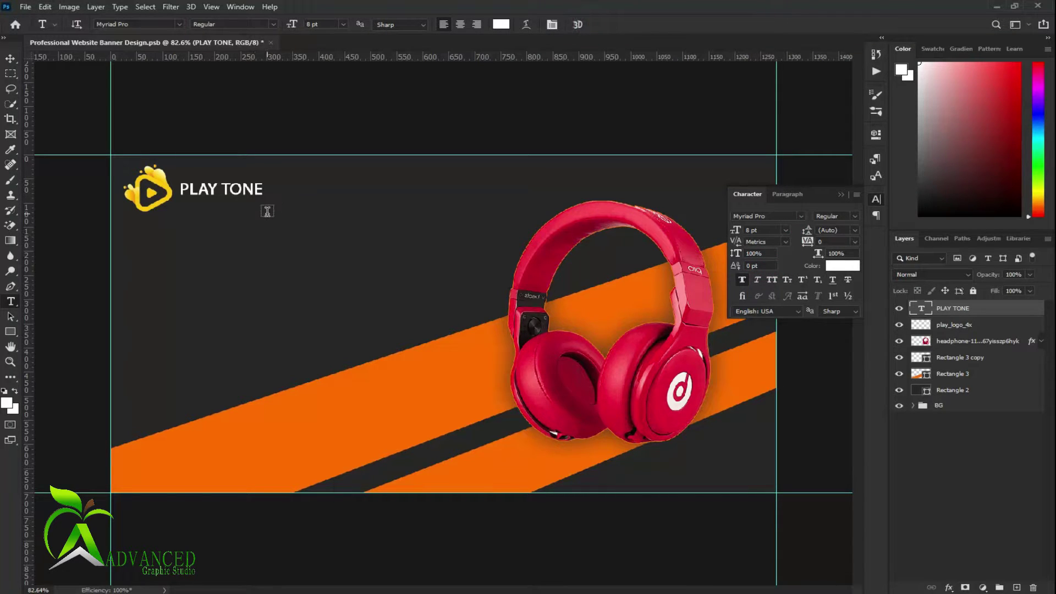
Vertically align the PLAY TONE title with the play logo
key(v)
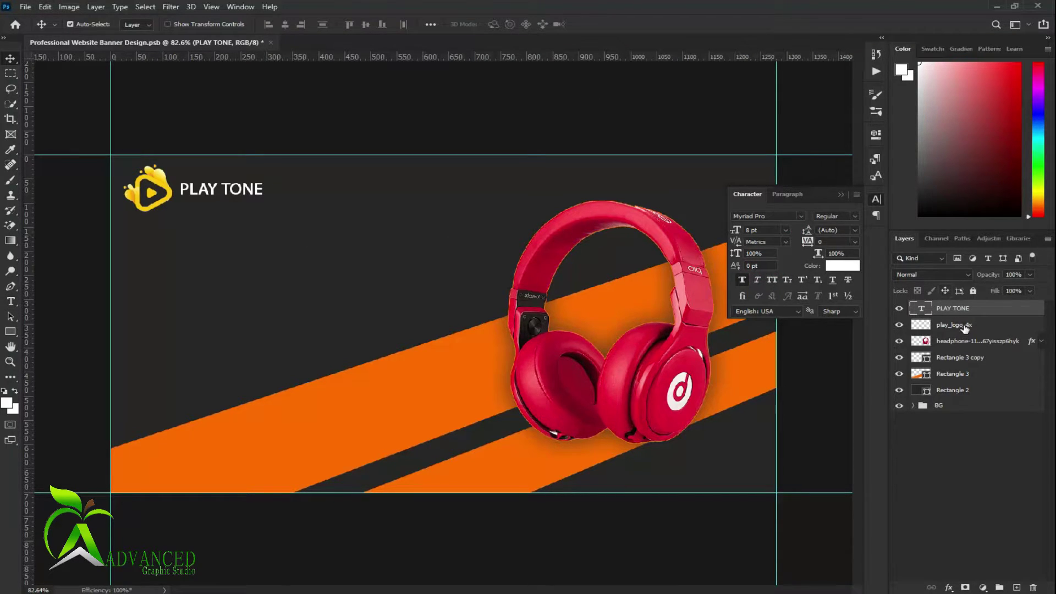
shift+click(965, 328)
click(365, 24)
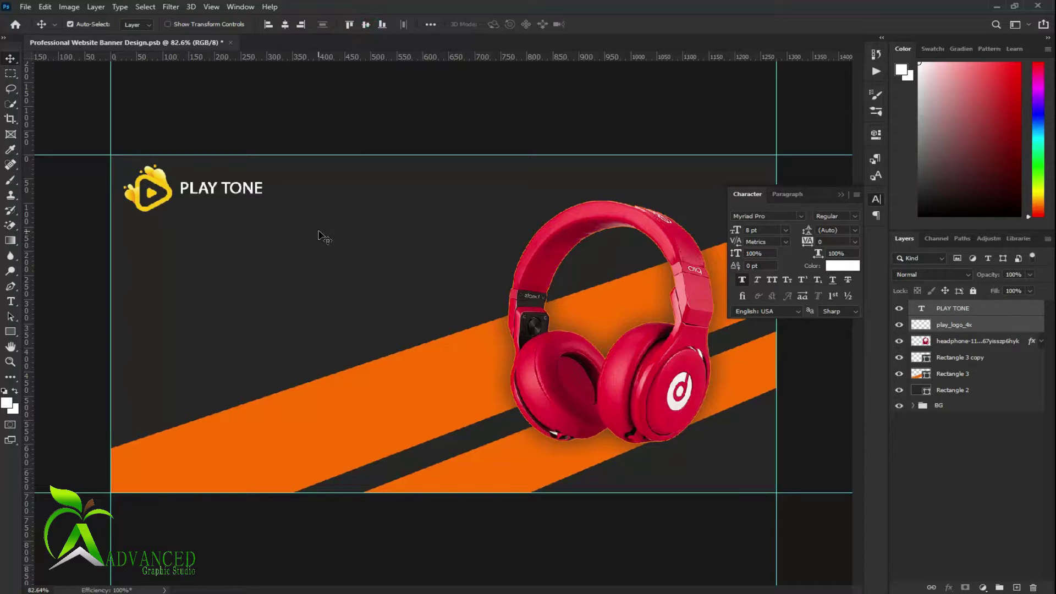
click(955, 501)
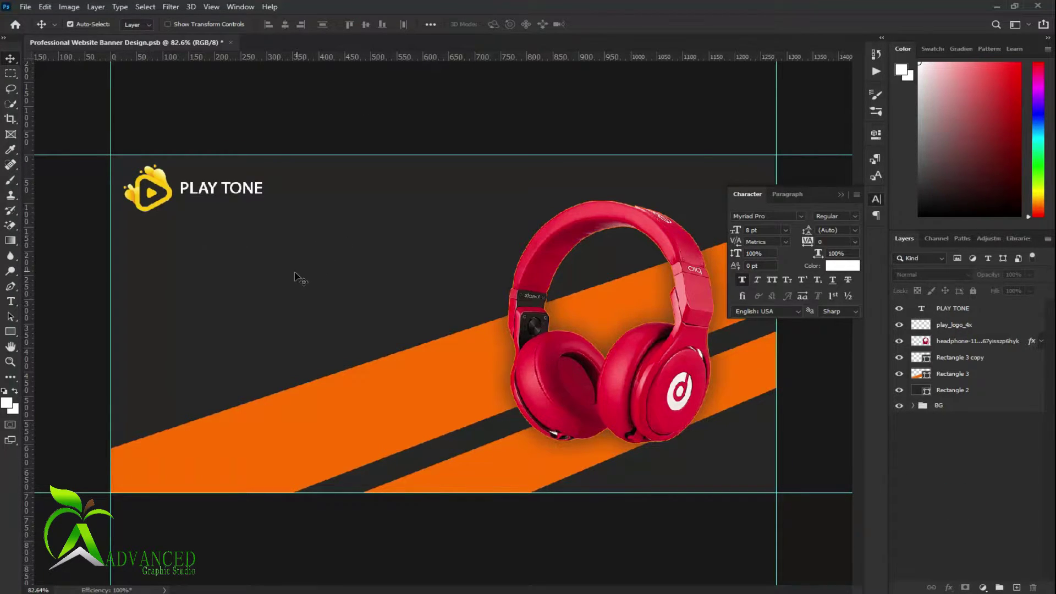
Group all layers from PLAY TONE to Rectangle 2 into a group named Design
click(10, 301)
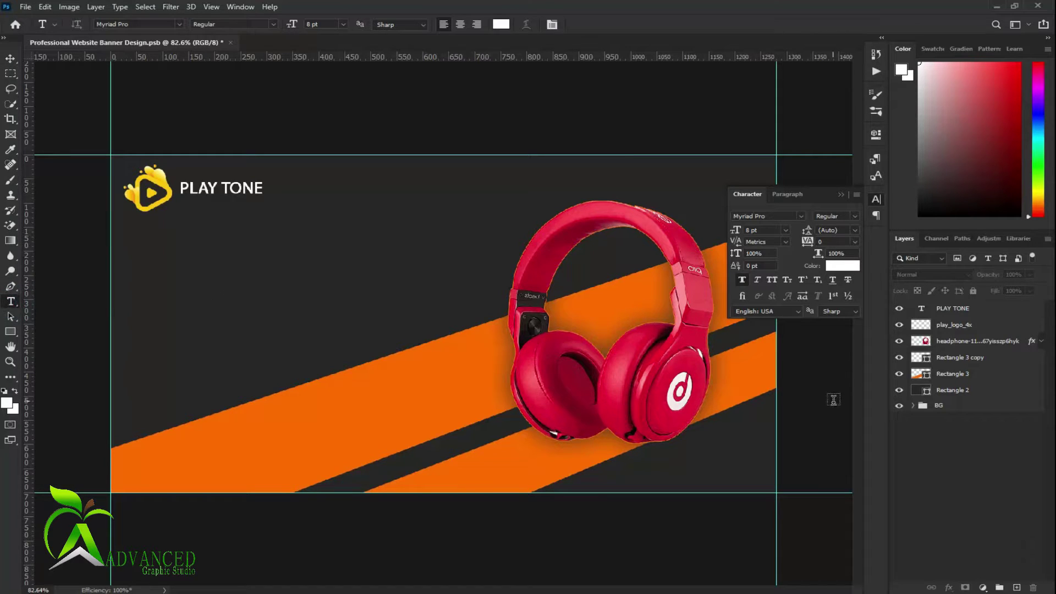
click(984, 393)
shift+click(949, 308)
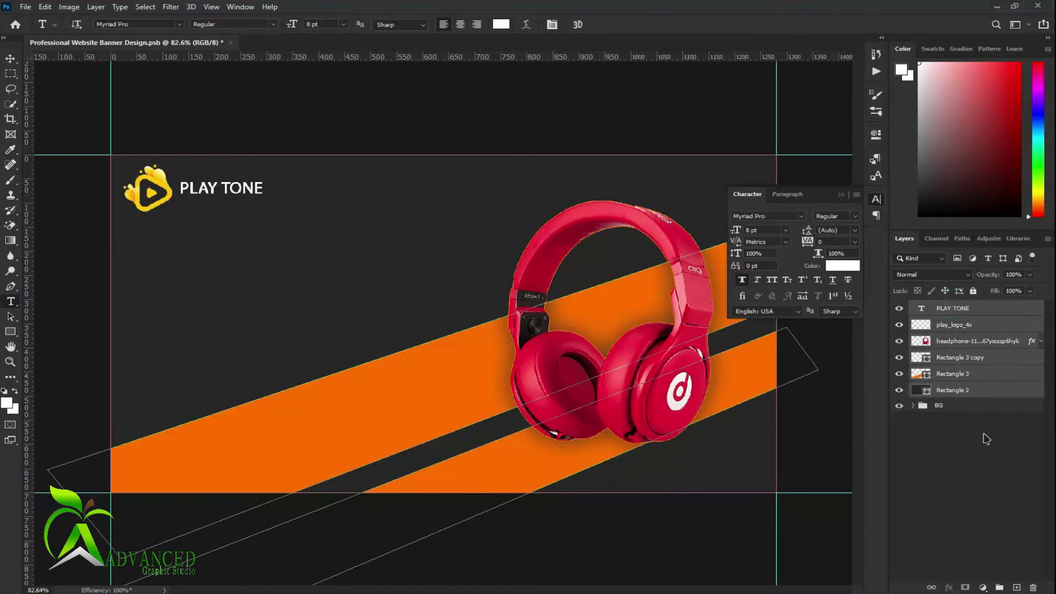
click(996, 587)
double_click(946, 306)
text(Design)
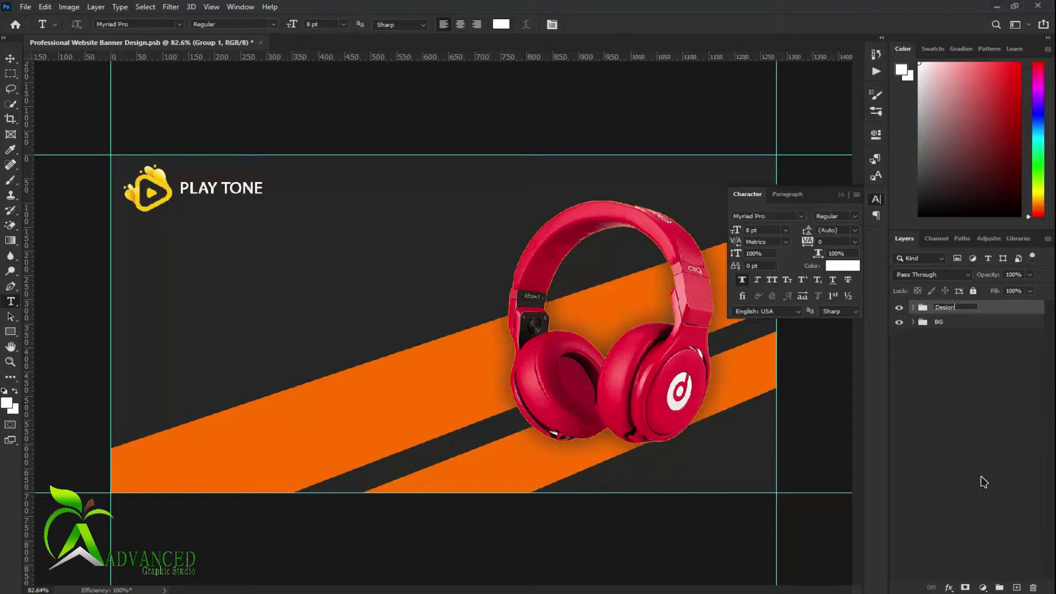
click(983, 481)
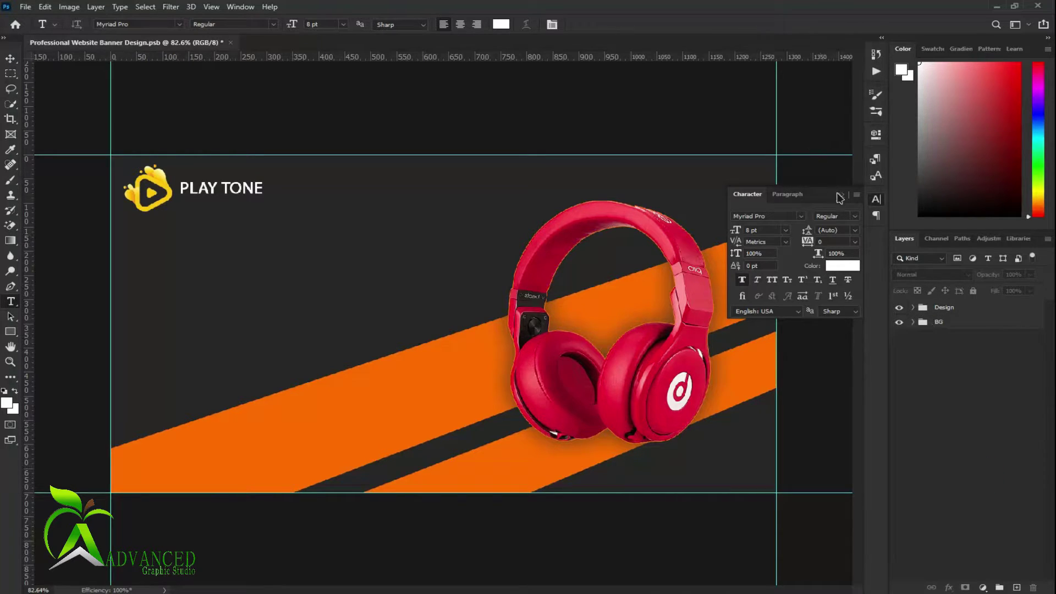
click(841, 194)
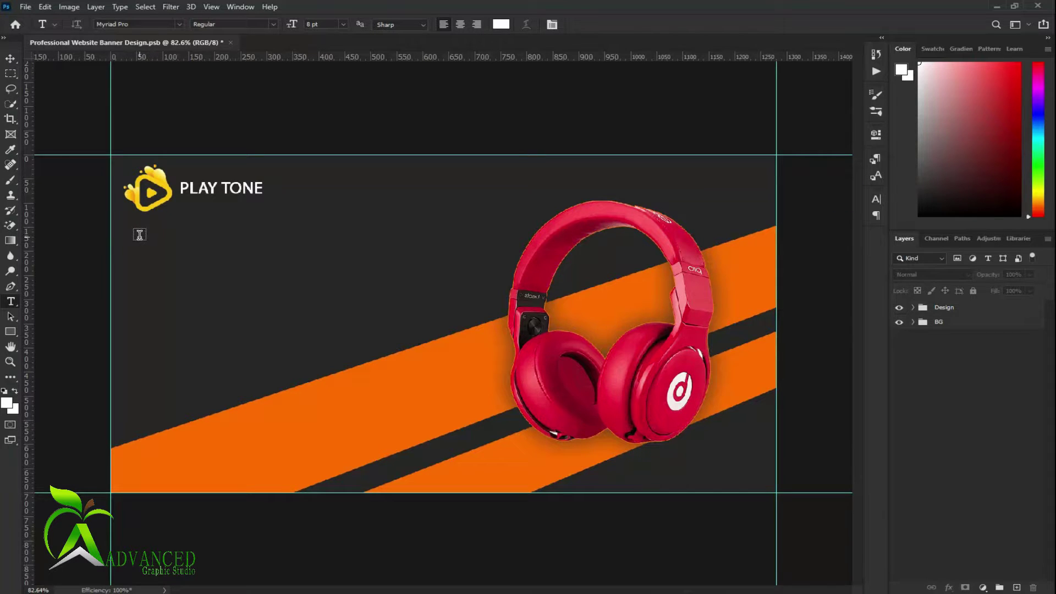
Type 'A1 SERIES' below the logo and make it italic with tracking 160
click(140, 232)
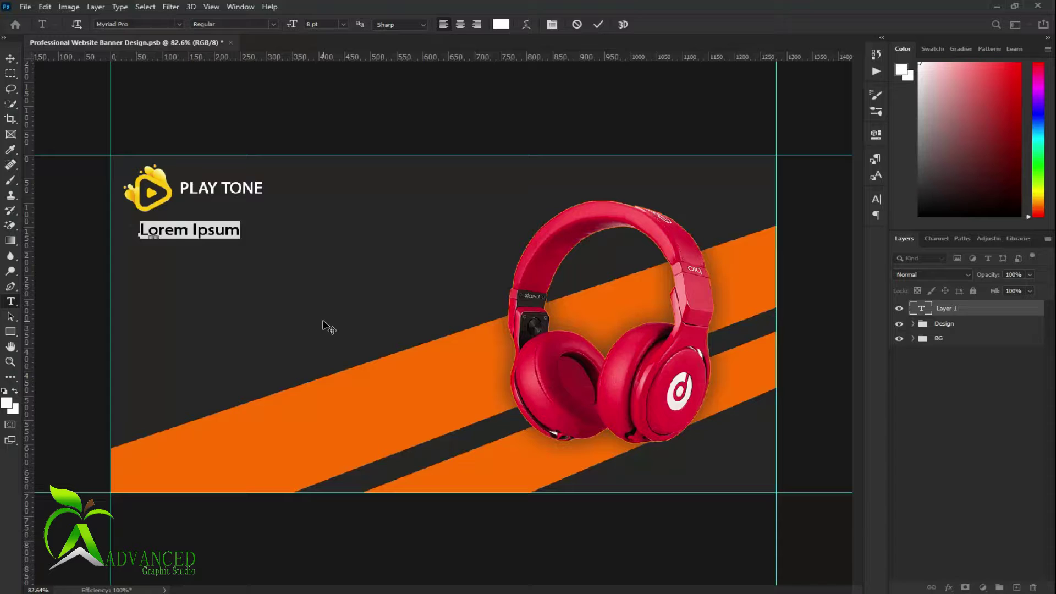
text(A1 S)
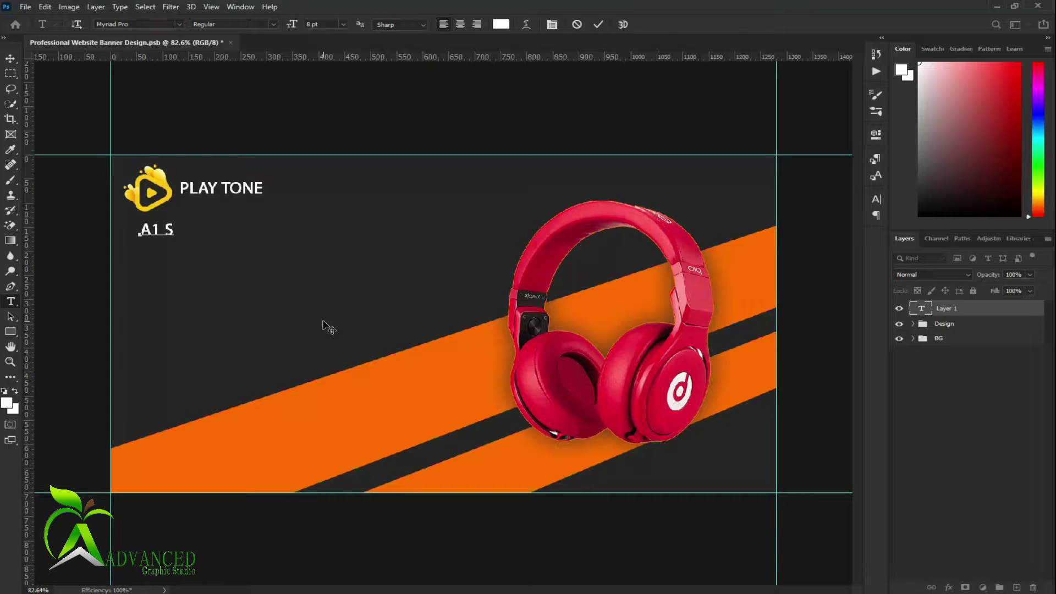
text(ERIES)
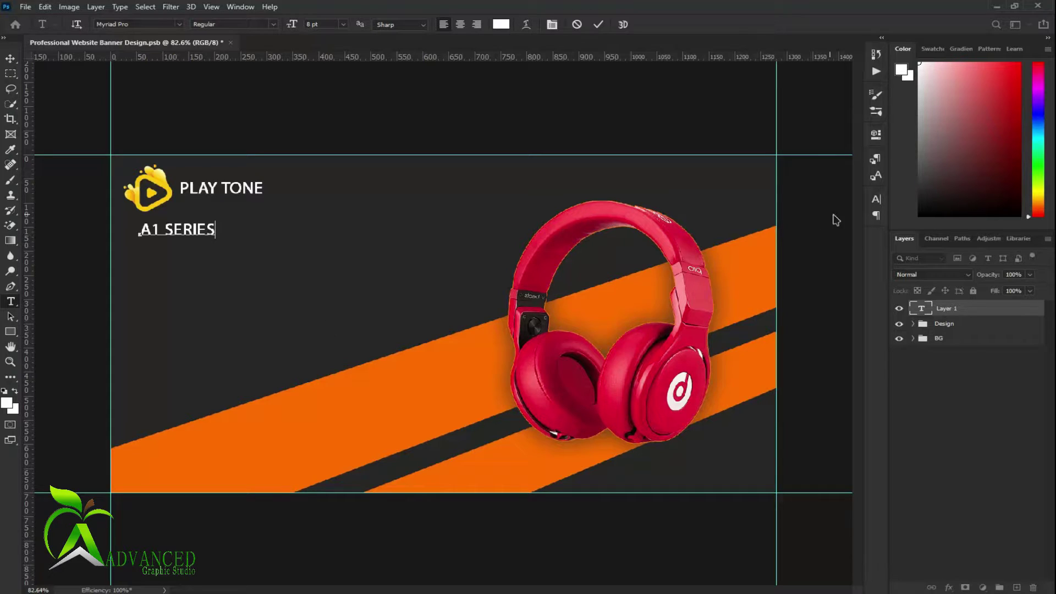
key(ctrl+a)
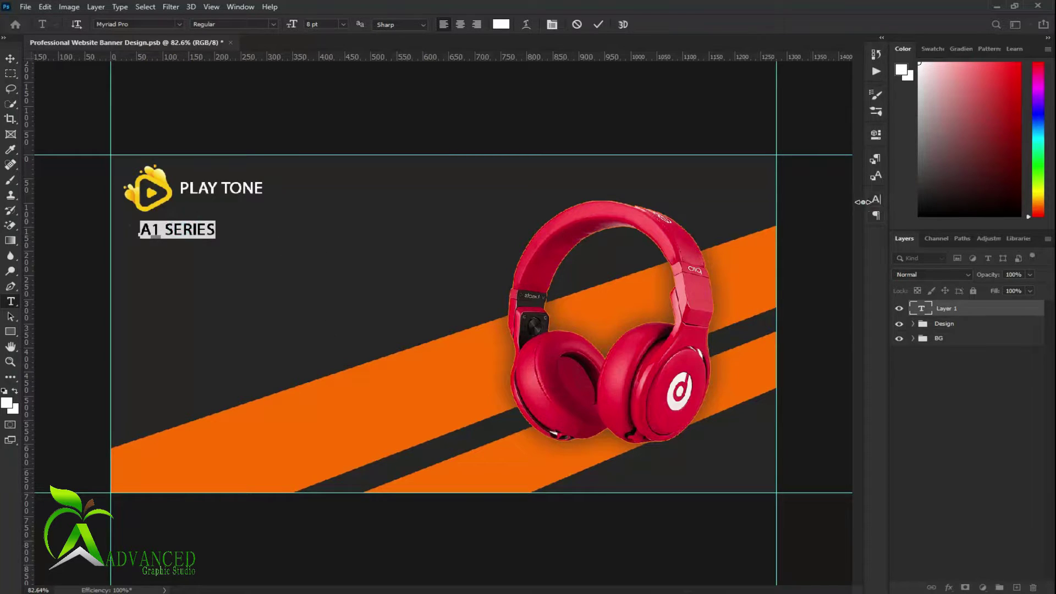
click(876, 199)
click(854, 218)
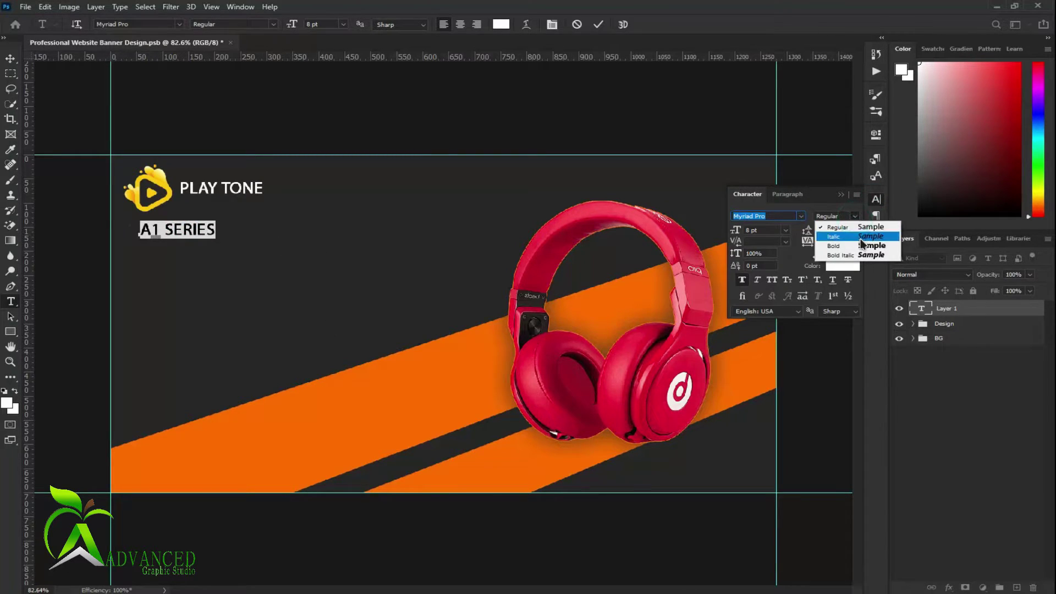
click(858, 237)
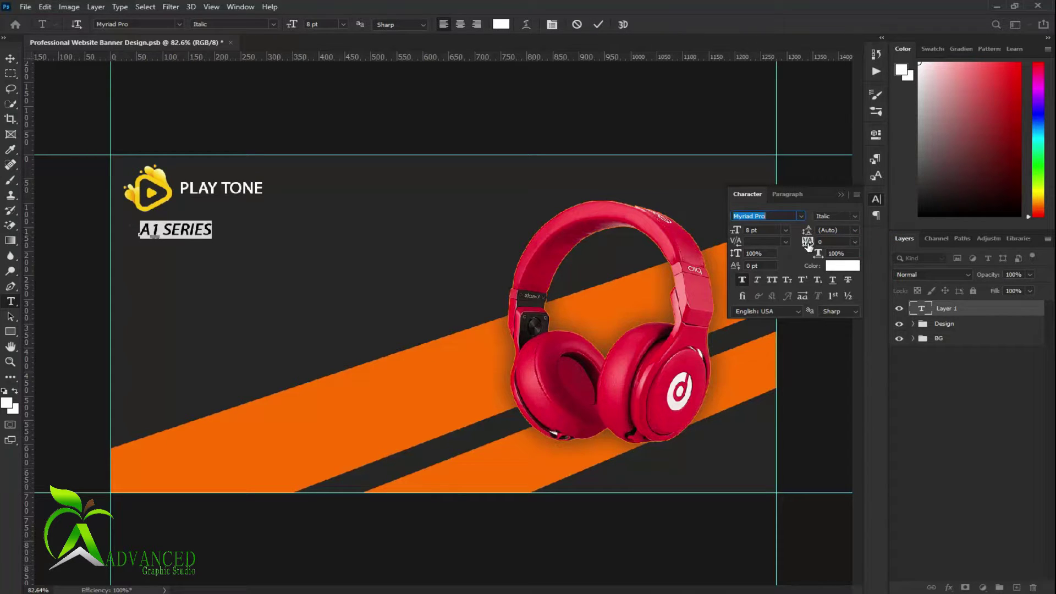
drag(808, 246, 819, 243)
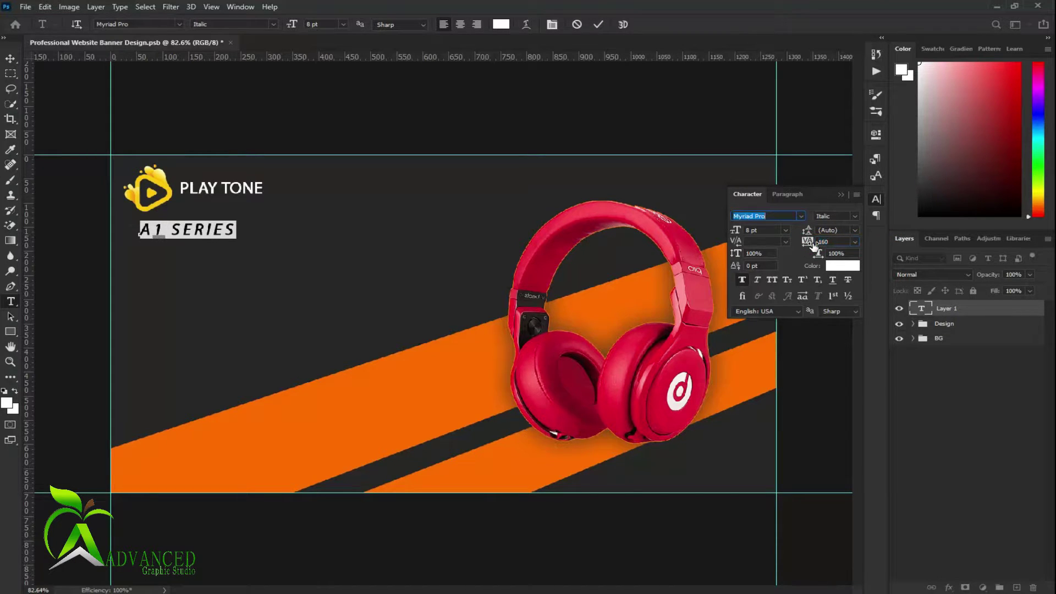
click(598, 24)
Scale A1 SERIES up slightly and Alt-drag a copy just below it
key(ctrl+t)
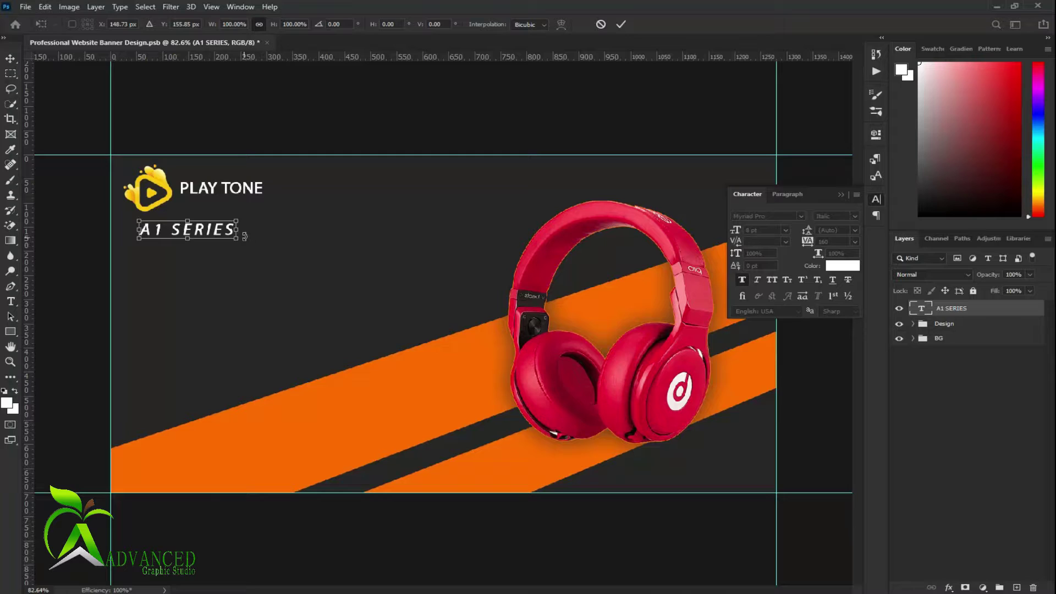
drag(245, 236, 248, 239)
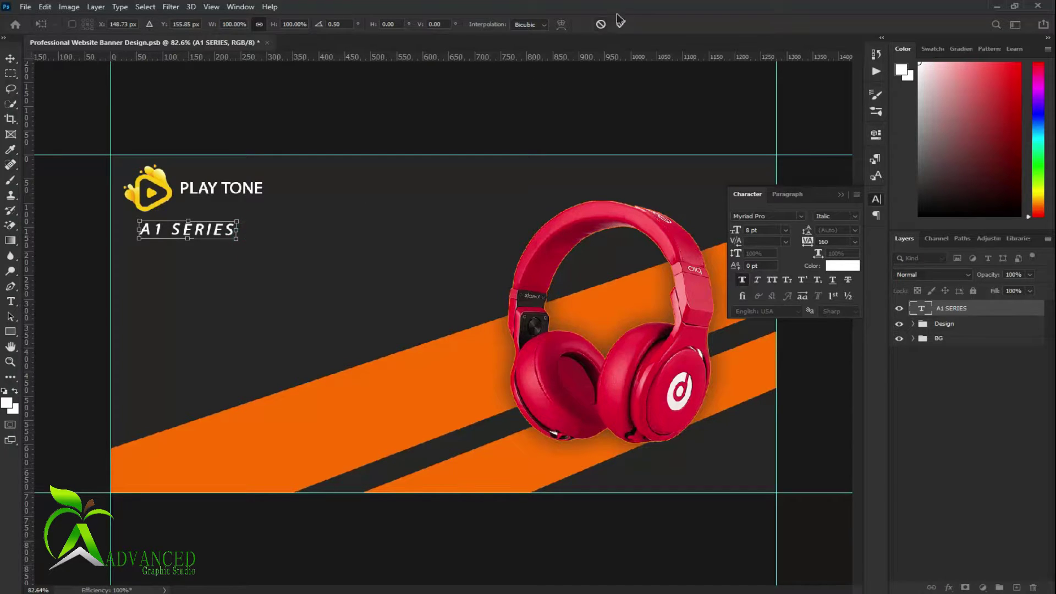
key(ctrl+z)
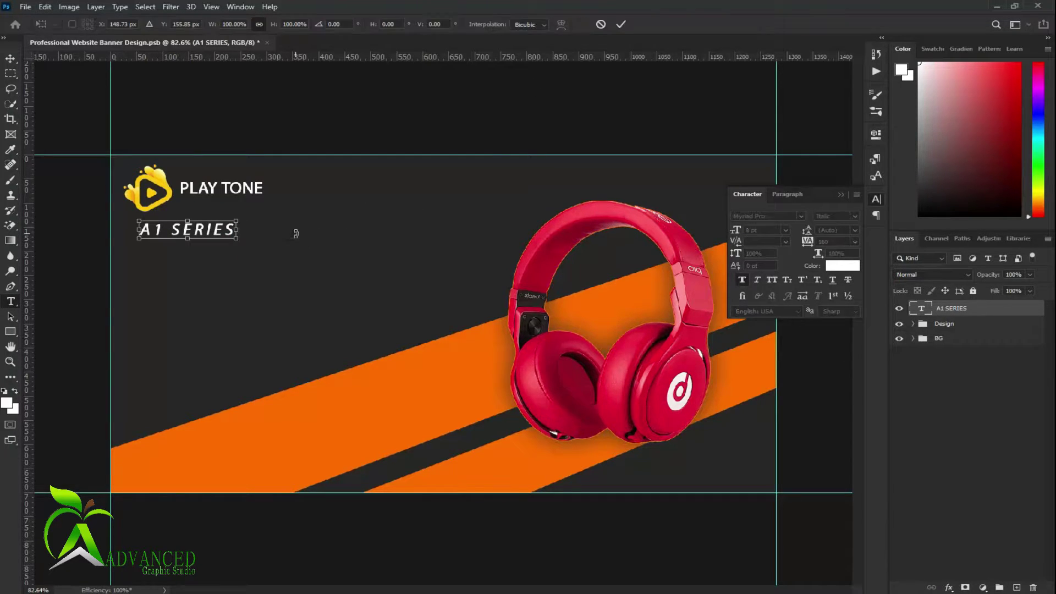
drag(236, 239, 242, 240)
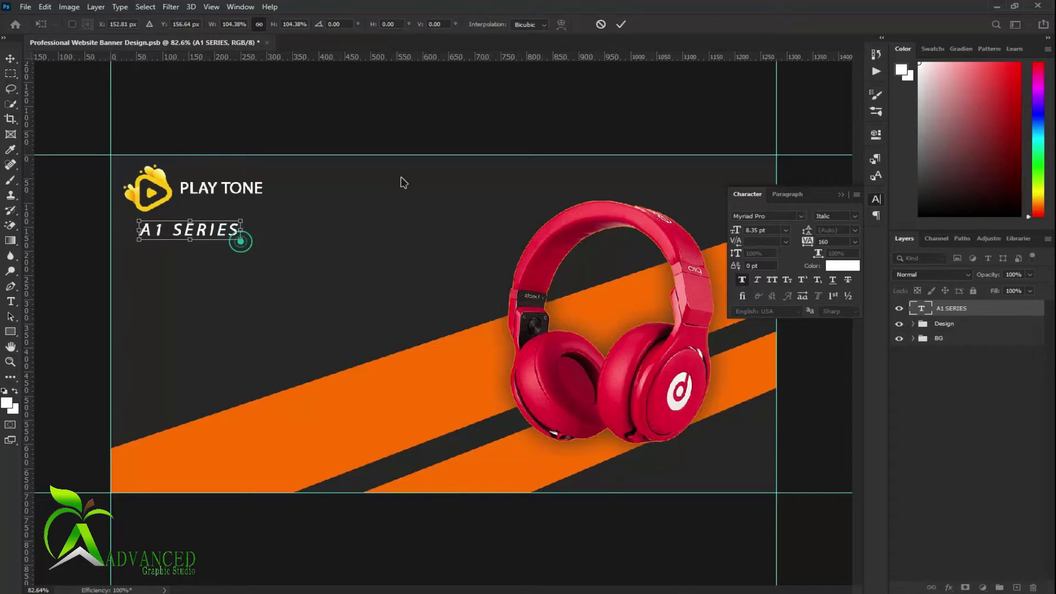
click(621, 26)
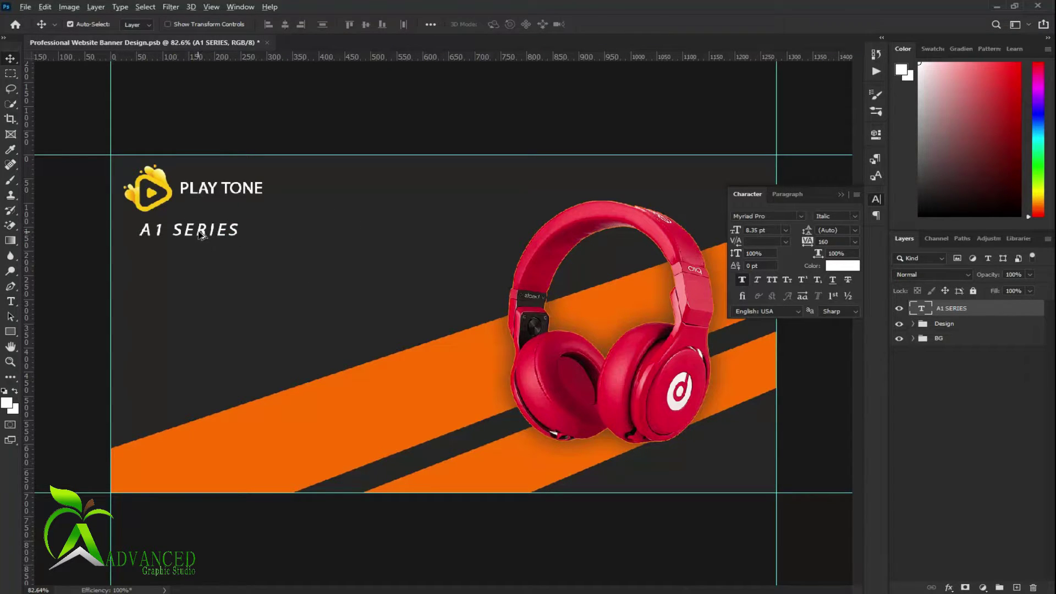
alt+drag(200, 234, 201, 258)
Change the duplicated line's text to 'NEW'
double_click(201, 253)
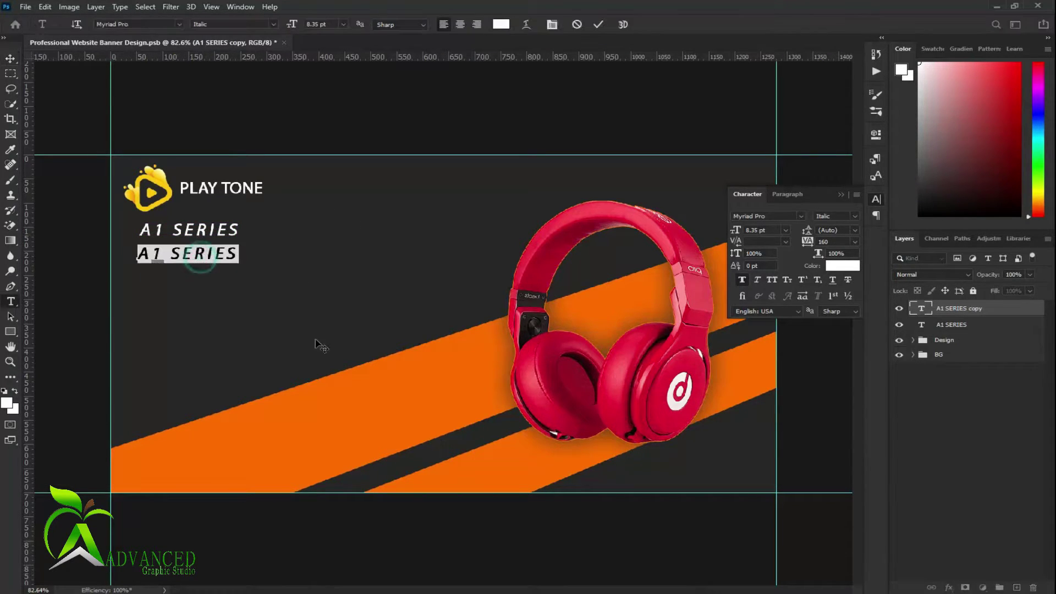
text(NEW)
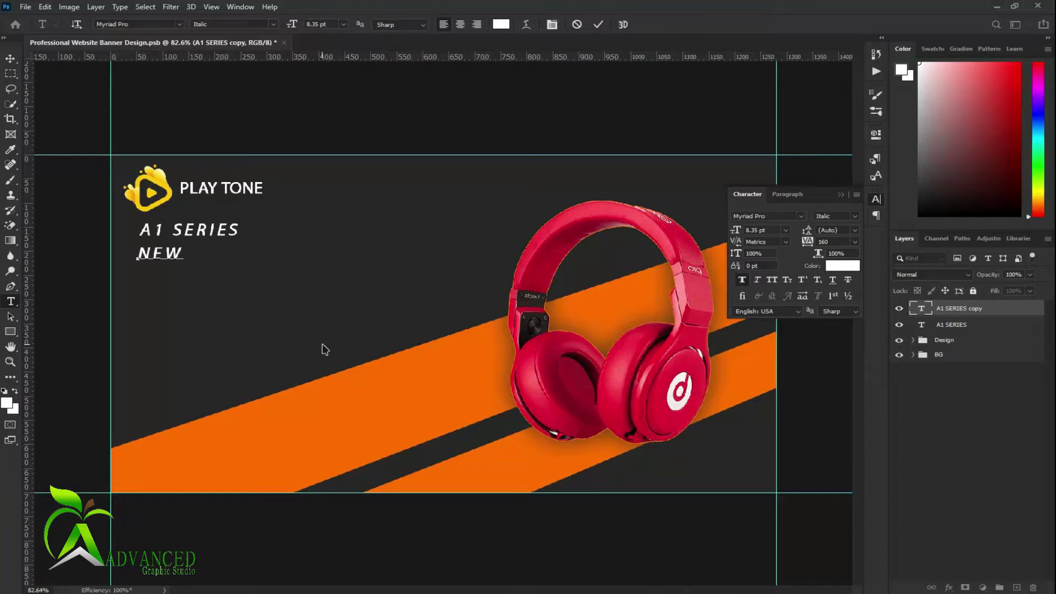
click(598, 24)
key(v)
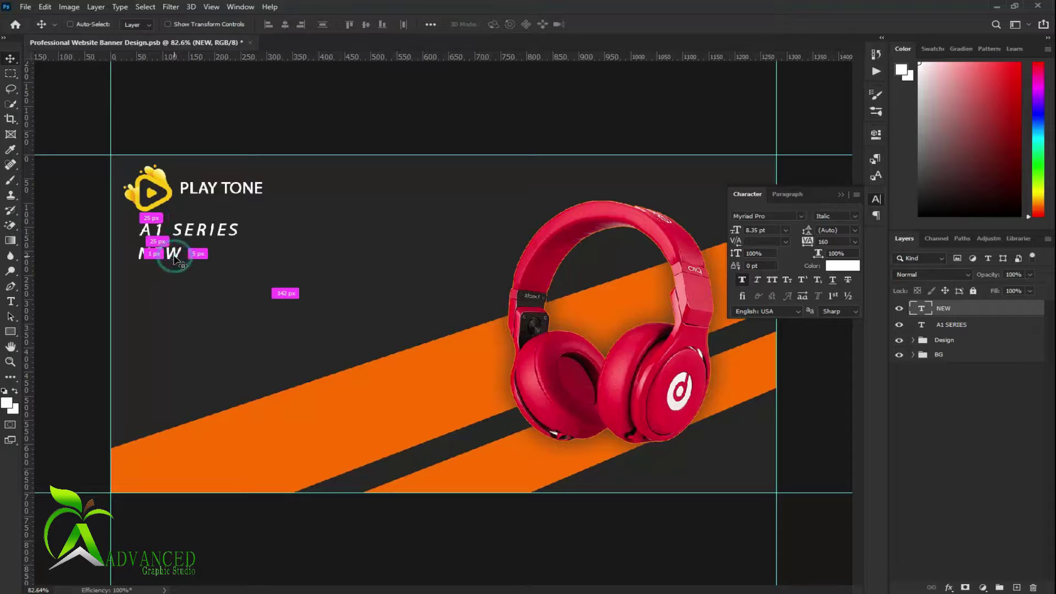
Scale NEW to about 280%, set it under A1 SERIES, and realign A1 SERIES above
key(ctrl+t)
mouse_move(183, 263)
mouse_down()
mouse_move(290, 285)
mouse_move(276, 276)
mouse_up()
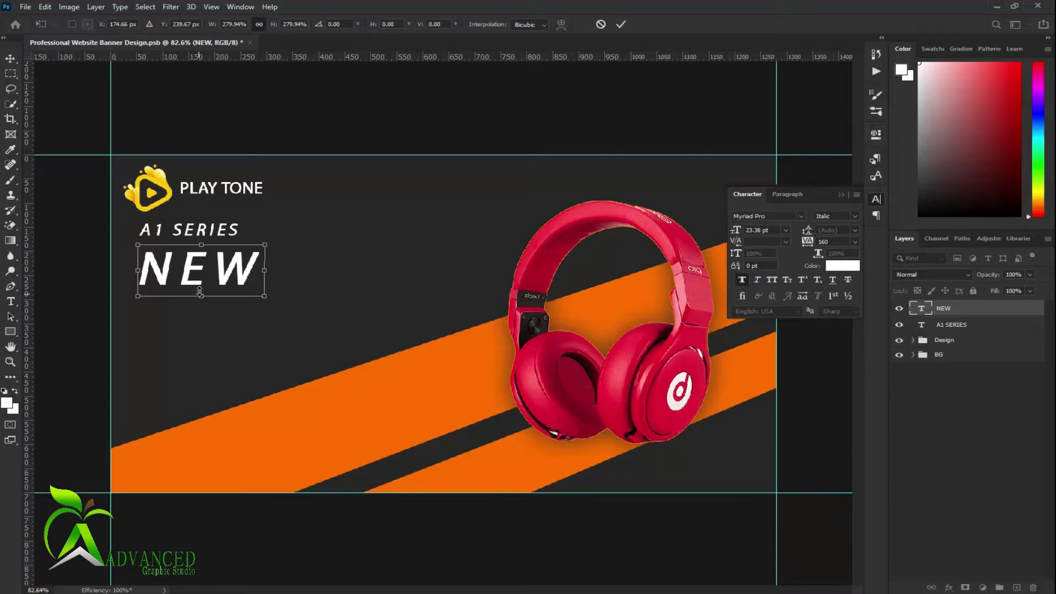
mouse_move(233, 275)
mouse_down()
mouse_move(223, 268)
mouse_move(253, 268)
mouse_up()
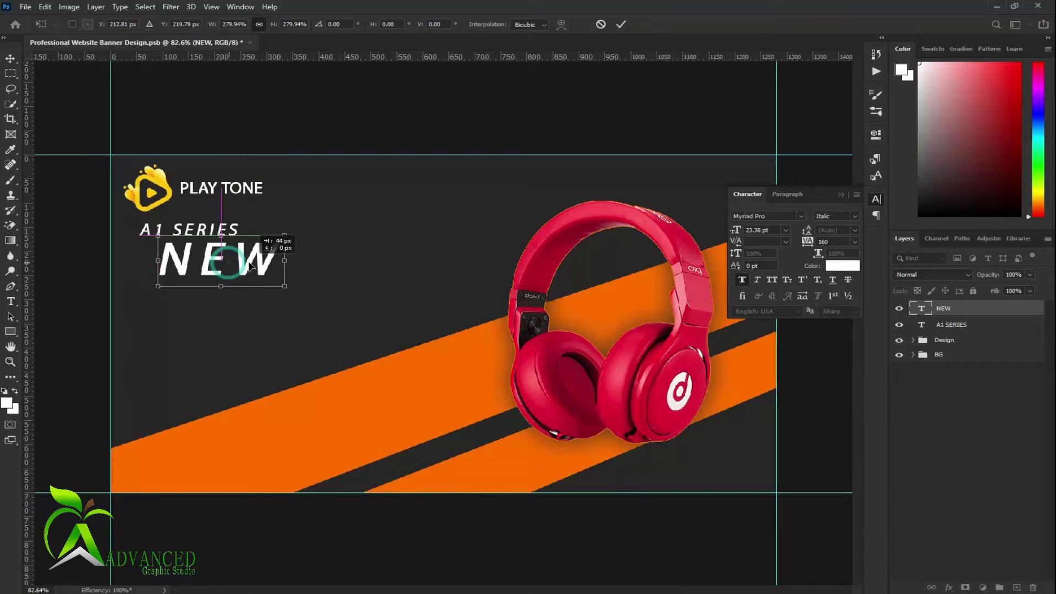
click(621, 24)
drag(231, 232, 261, 234)
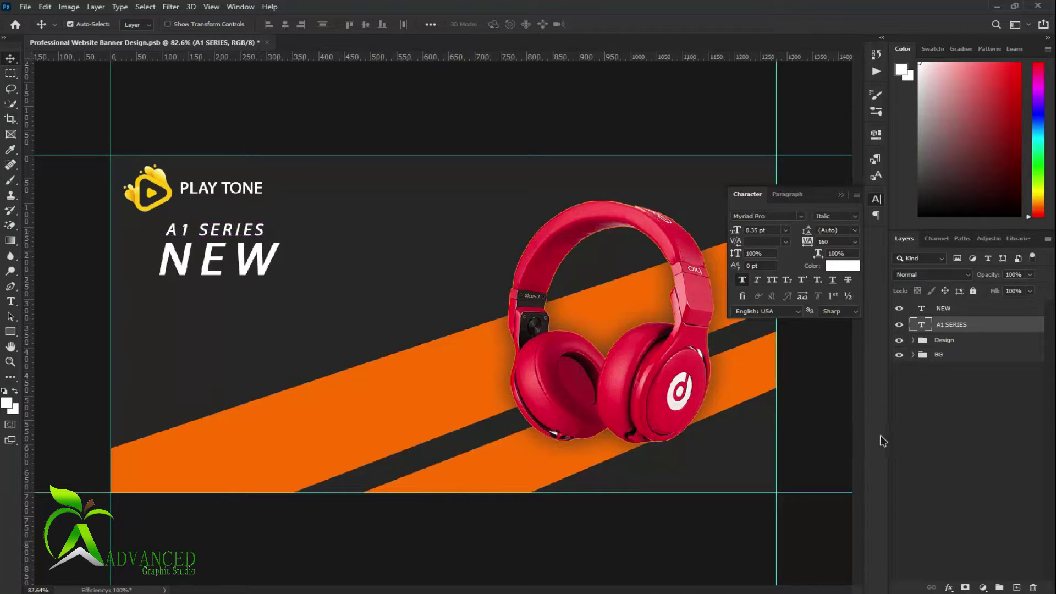
Colour the NEW text with the orange sampled from the stripes
click(928, 460)
double_click(919, 309)
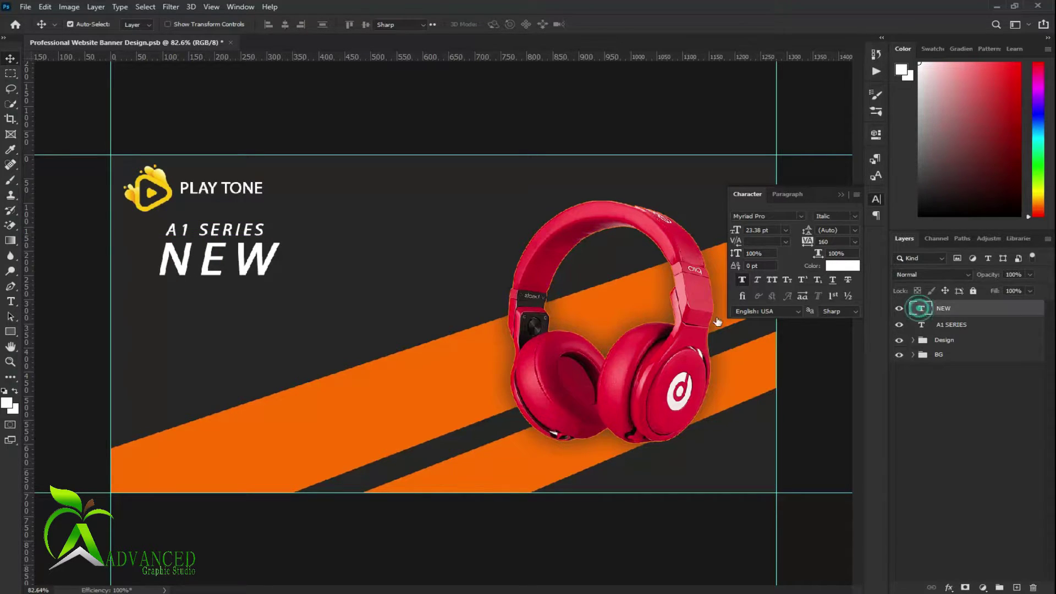
click(500, 24)
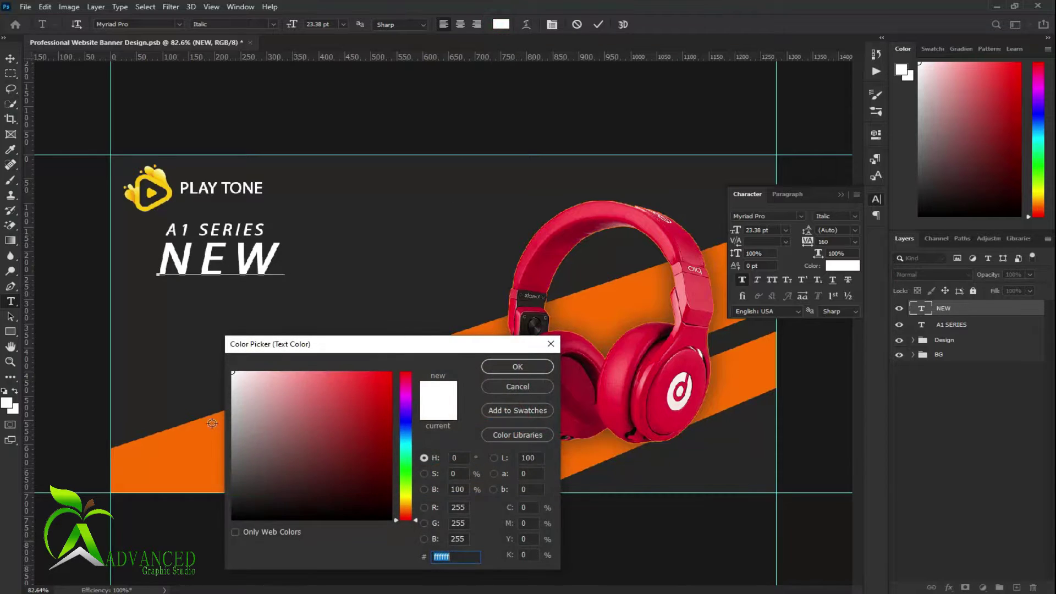
click(200, 436)
click(488, 368)
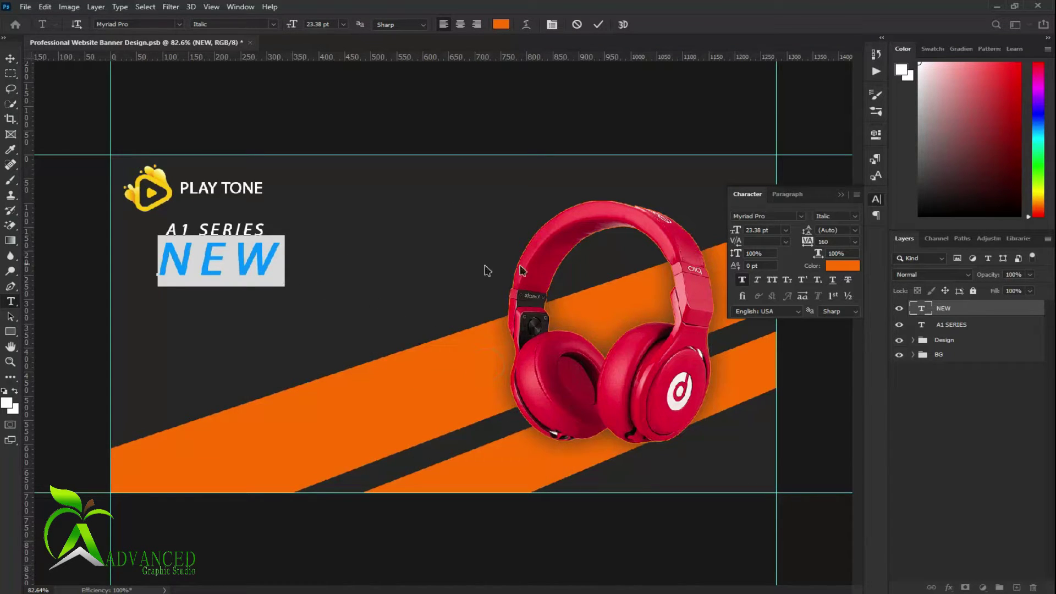
Set the NEW font to Gotham Medium
click(801, 216)
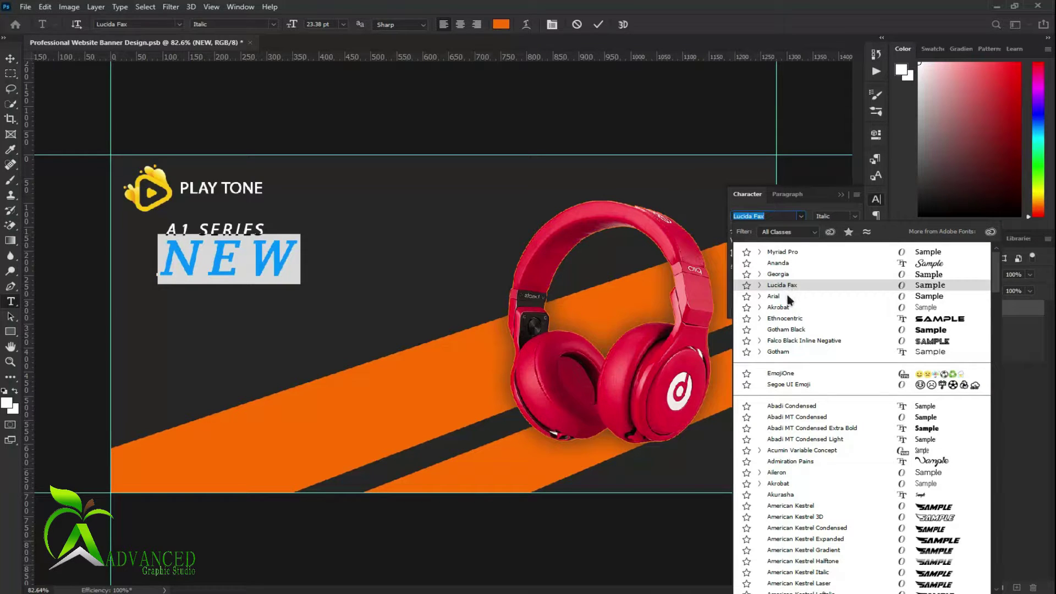
click(787, 329)
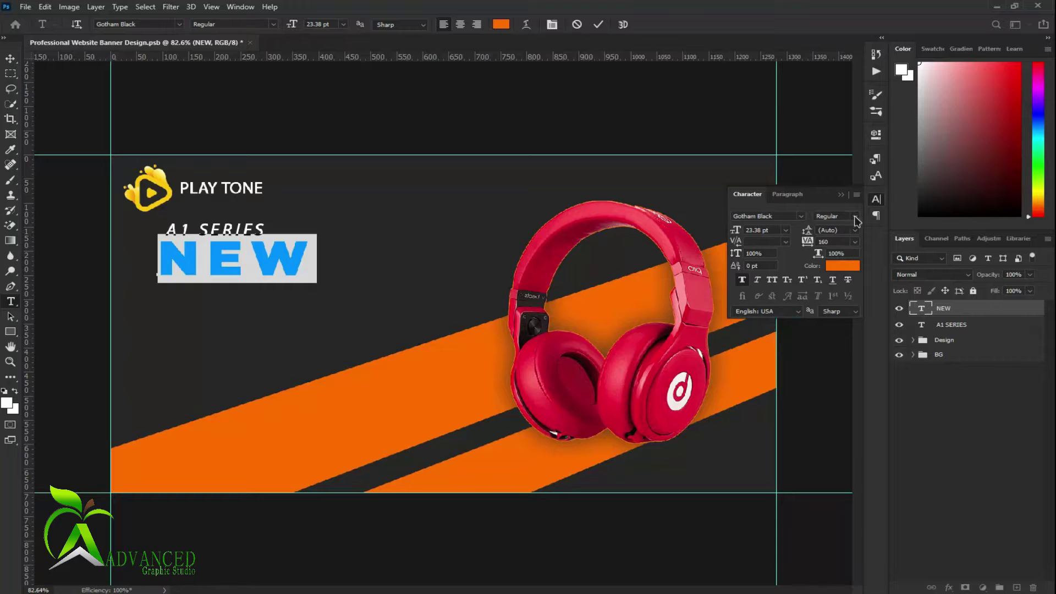
click(854, 216)
click(800, 216)
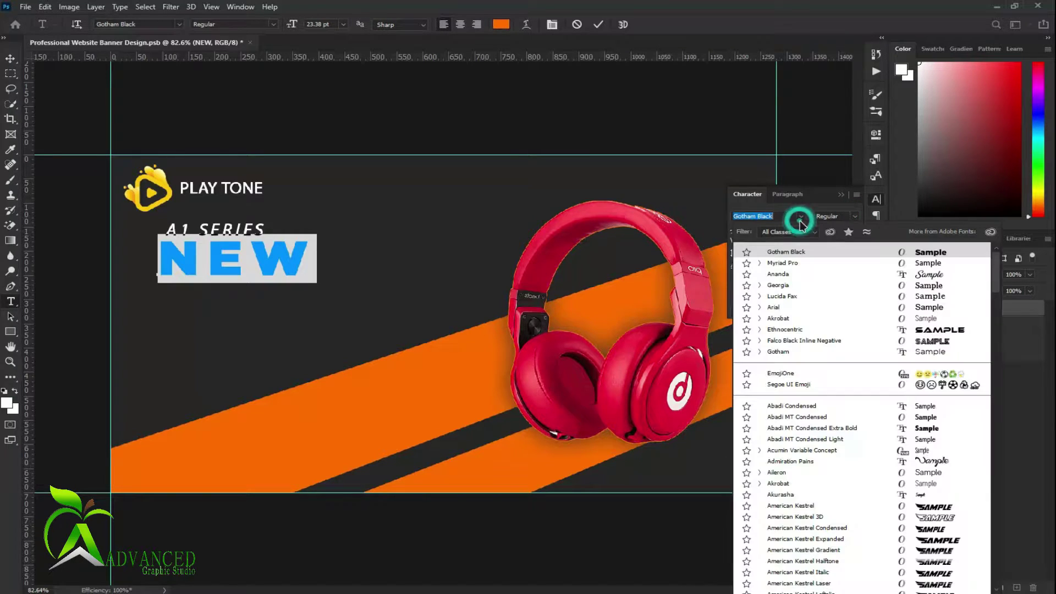
click(821, 352)
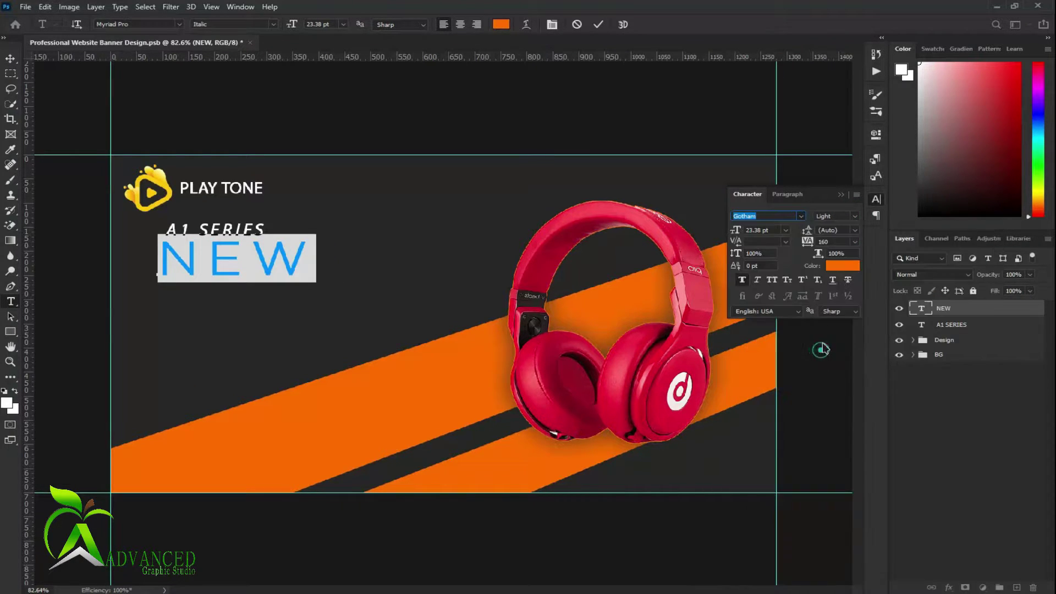
click(855, 217)
click(858, 274)
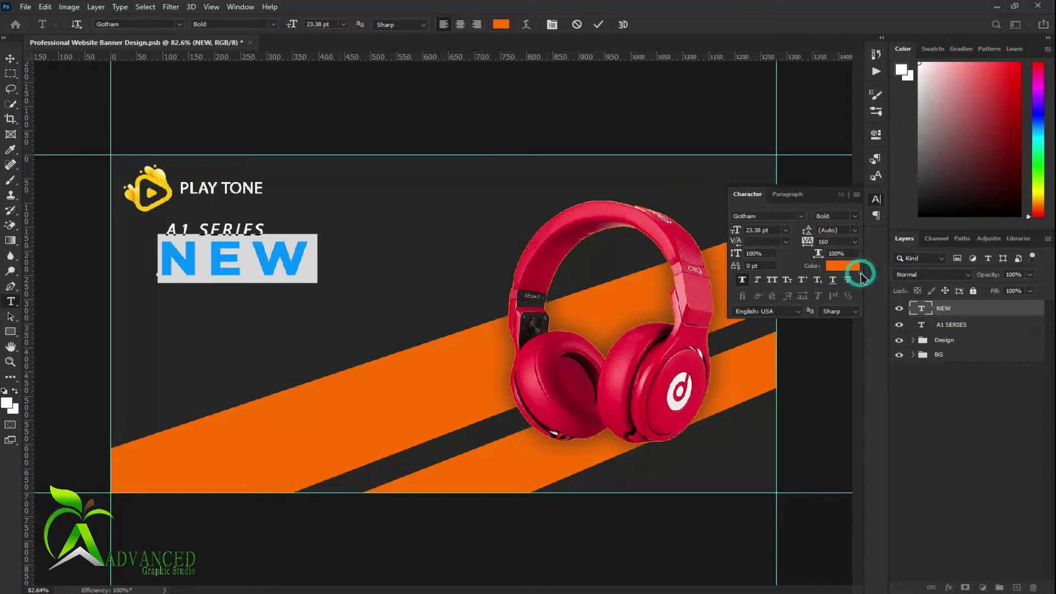
click(855, 216)
click(871, 265)
Apply Faux Italic to NEW and Alt-drag a copy just below it
click(758, 281)
click(598, 25)
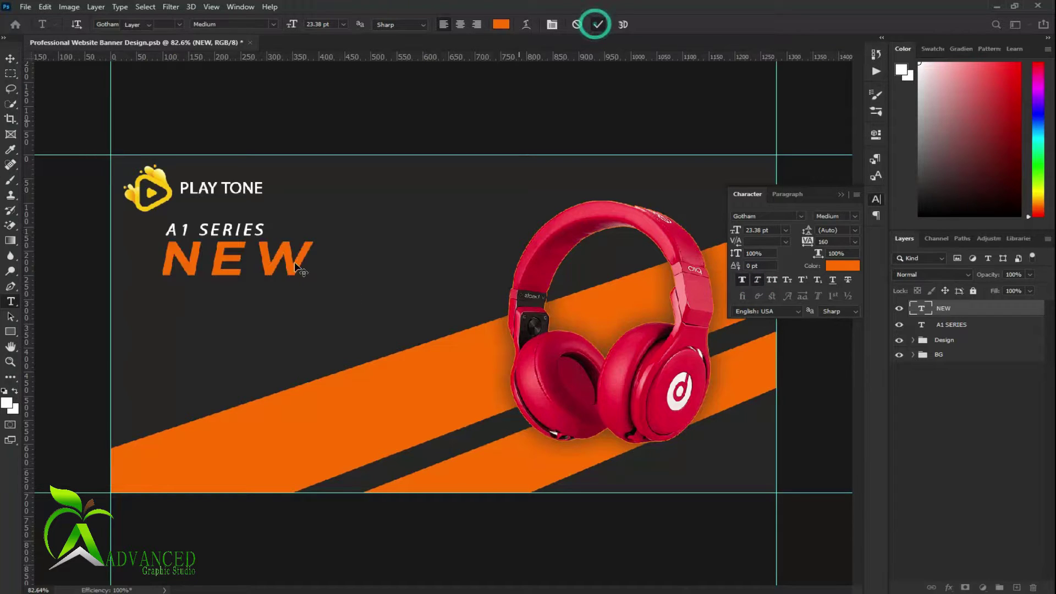
key(v)
drag(273, 264, 265, 306)
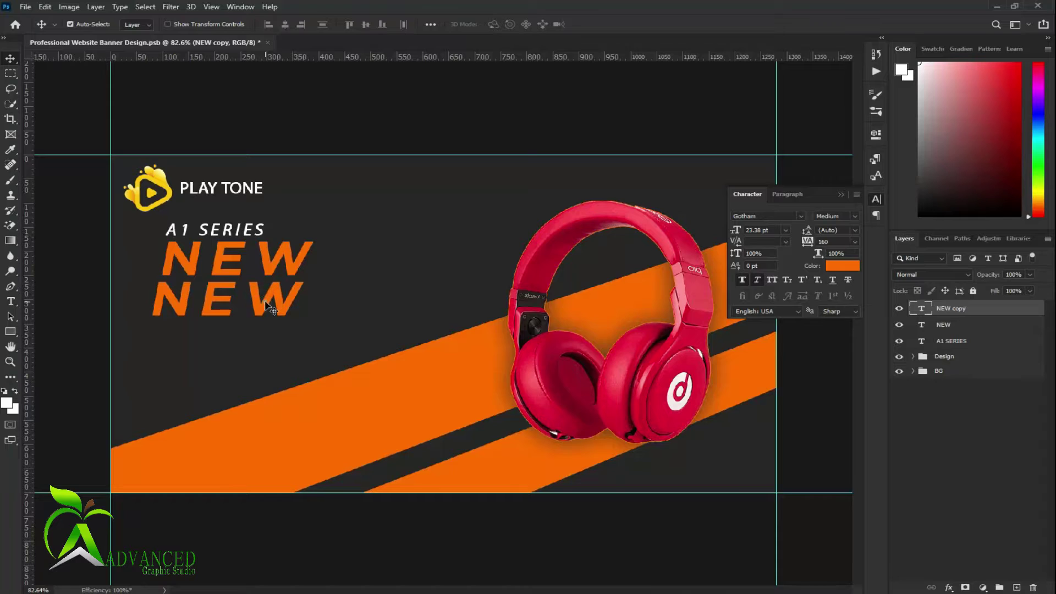
Change the copy to 'PRODUCT' in Bold with tracking 0
double_click(266, 304)
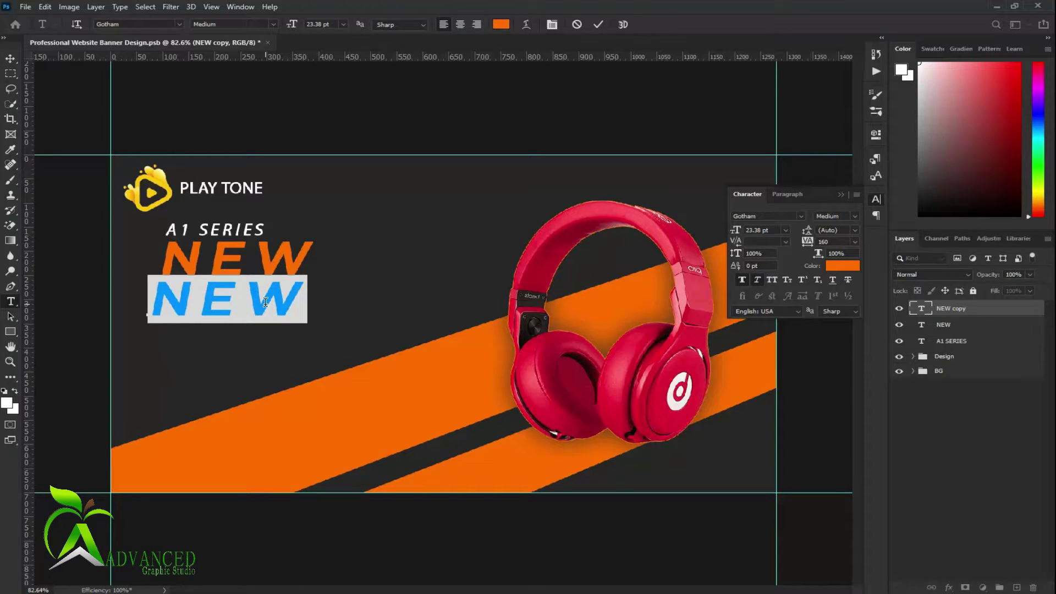
text(PROD)
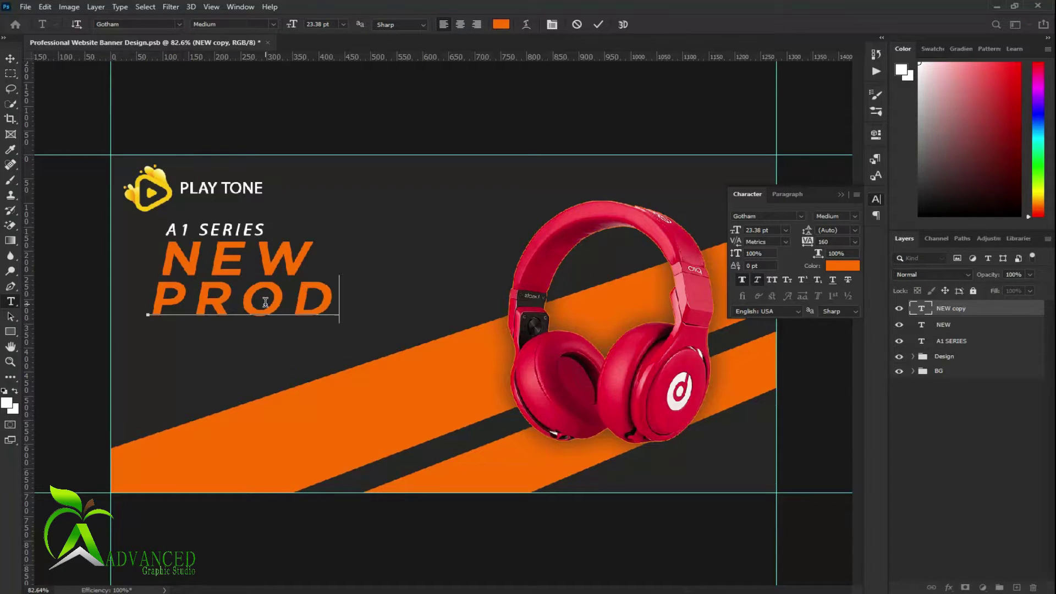
text(UCT)
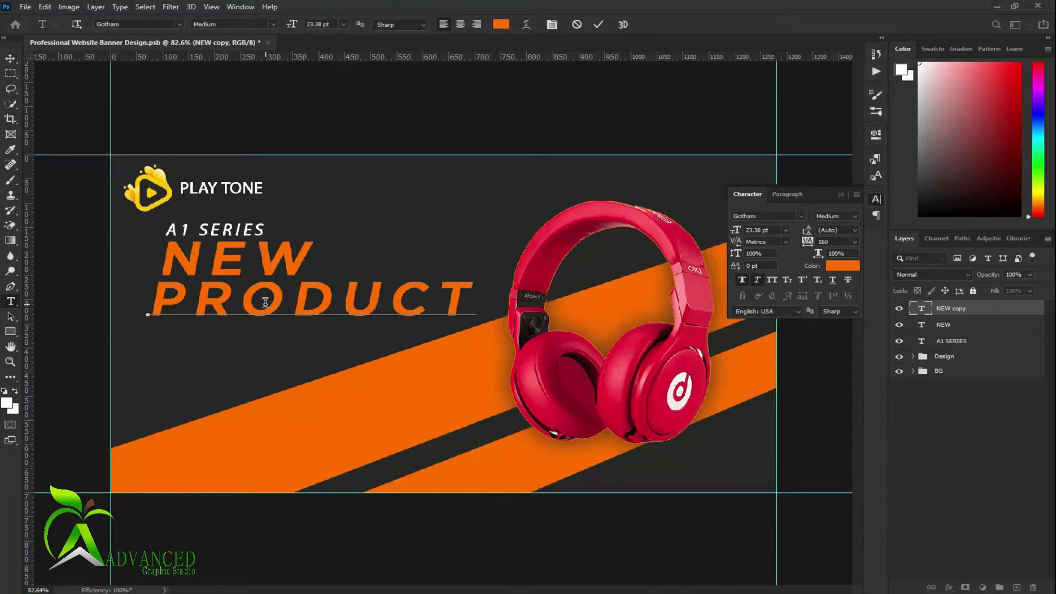
double_click(374, 297)
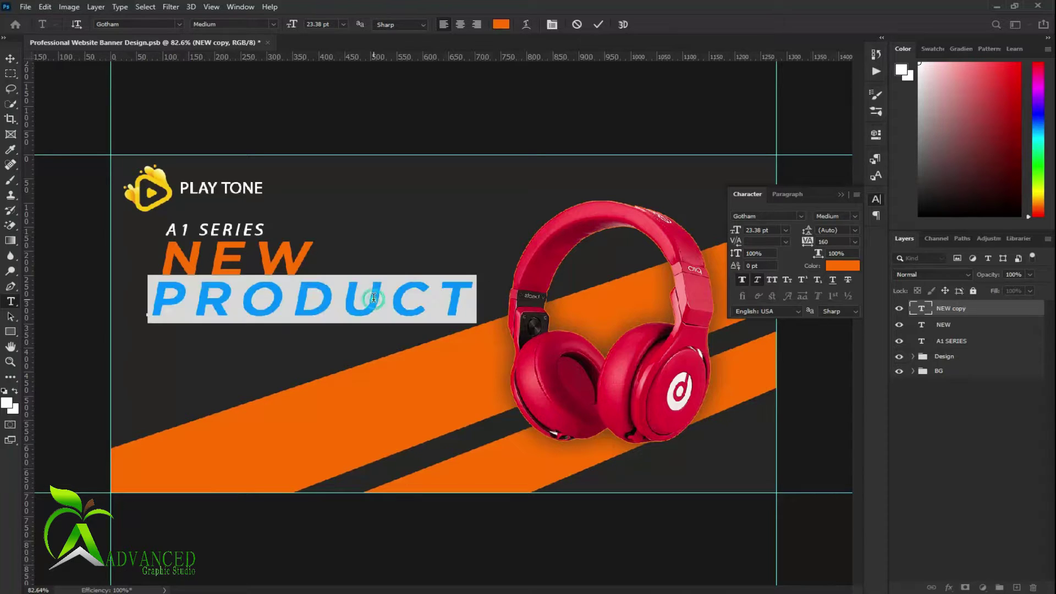
click(854, 242)
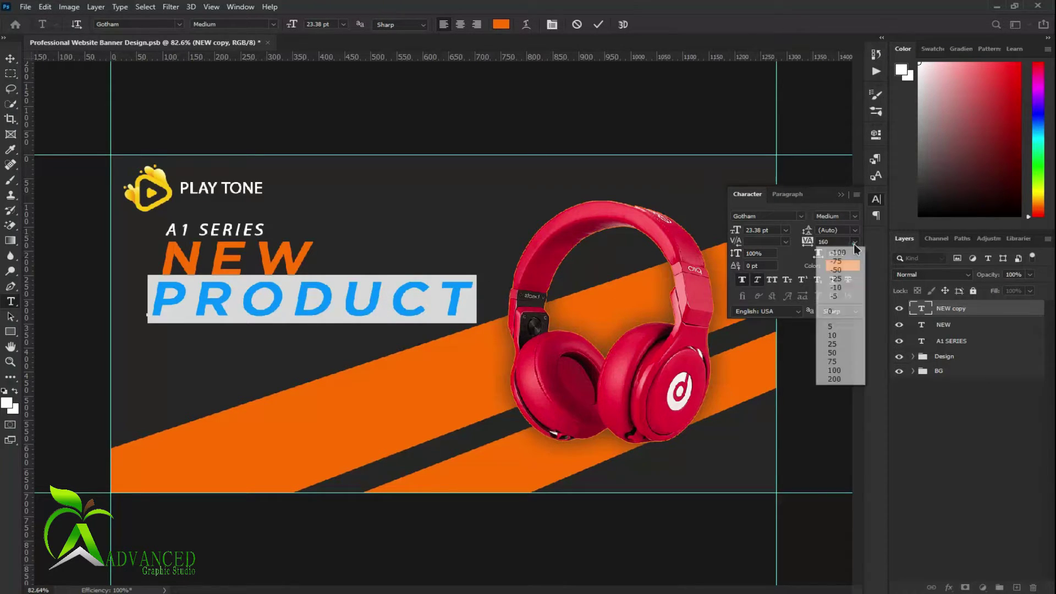
click(844, 318)
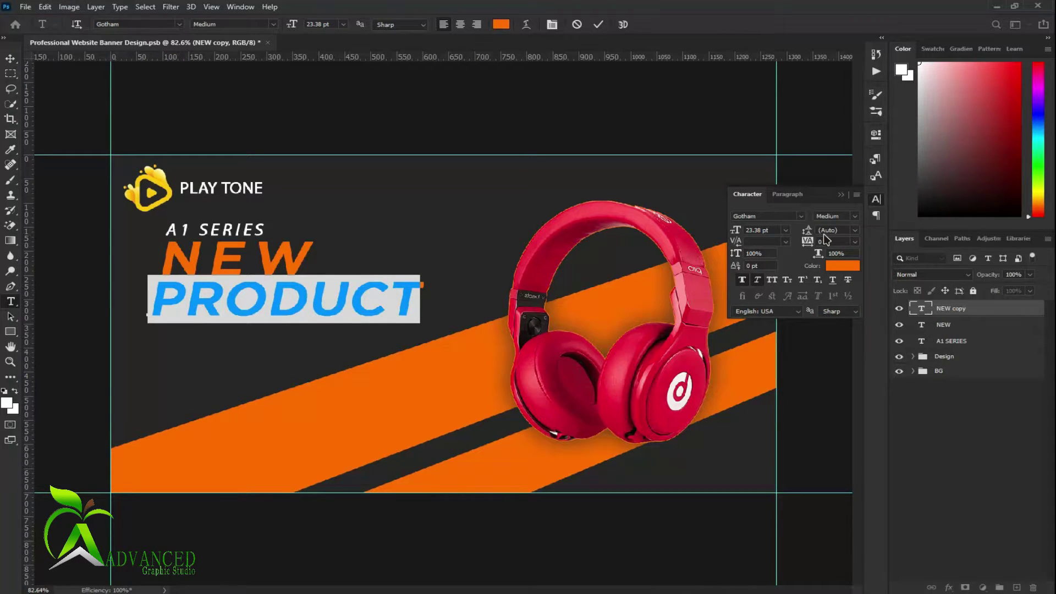
click(858, 219)
click(868, 281)
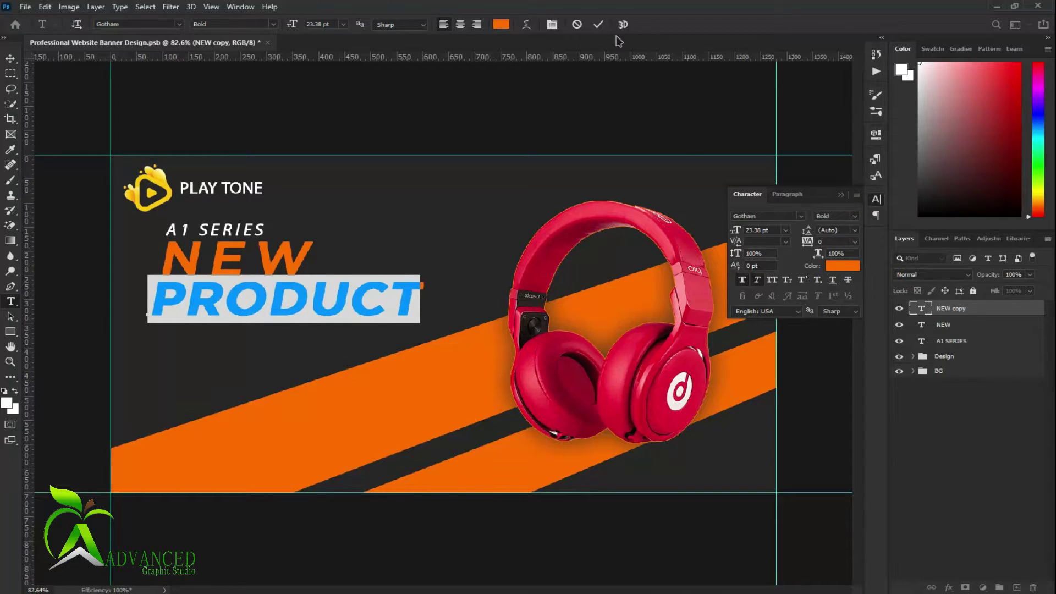
click(599, 24)
Set the NEW line's tracking to 0
double_click(283, 254)
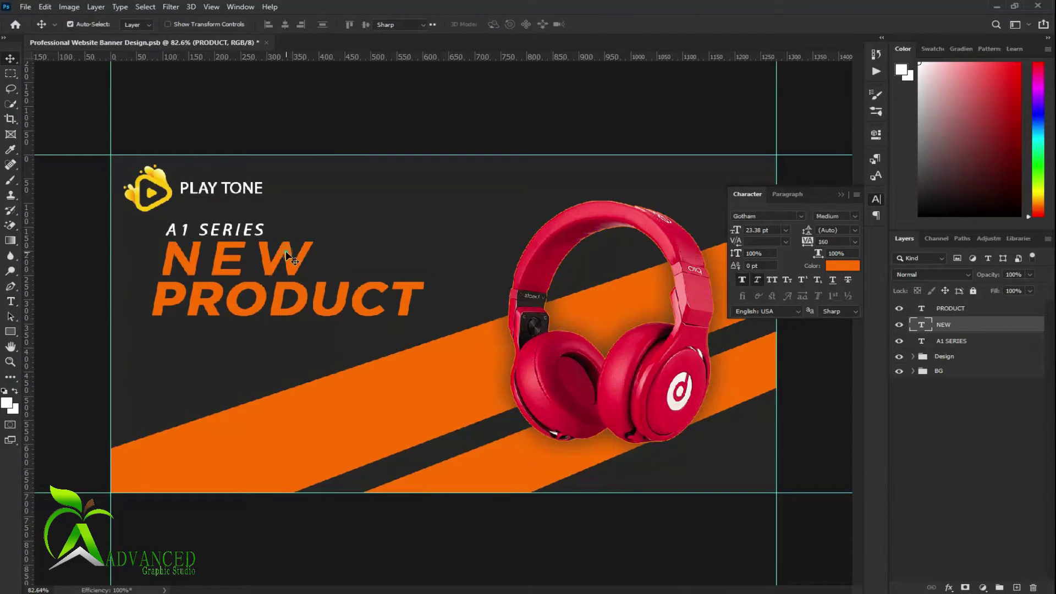
click(854, 242)
click(829, 308)
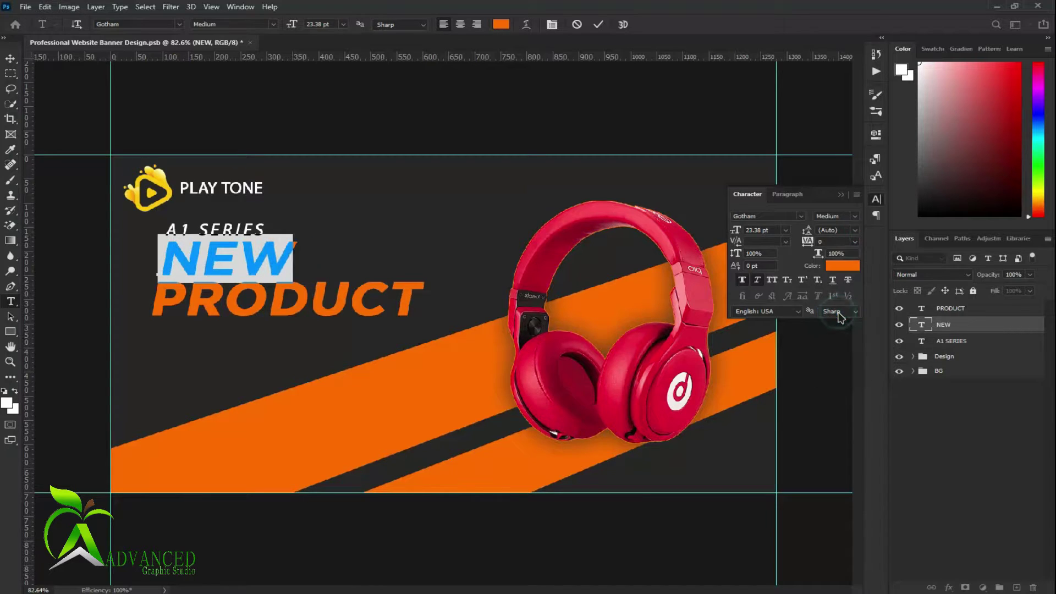
click(599, 24)
Left-align the A1 SERIES, NEW and PRODUCT layers
key(v)
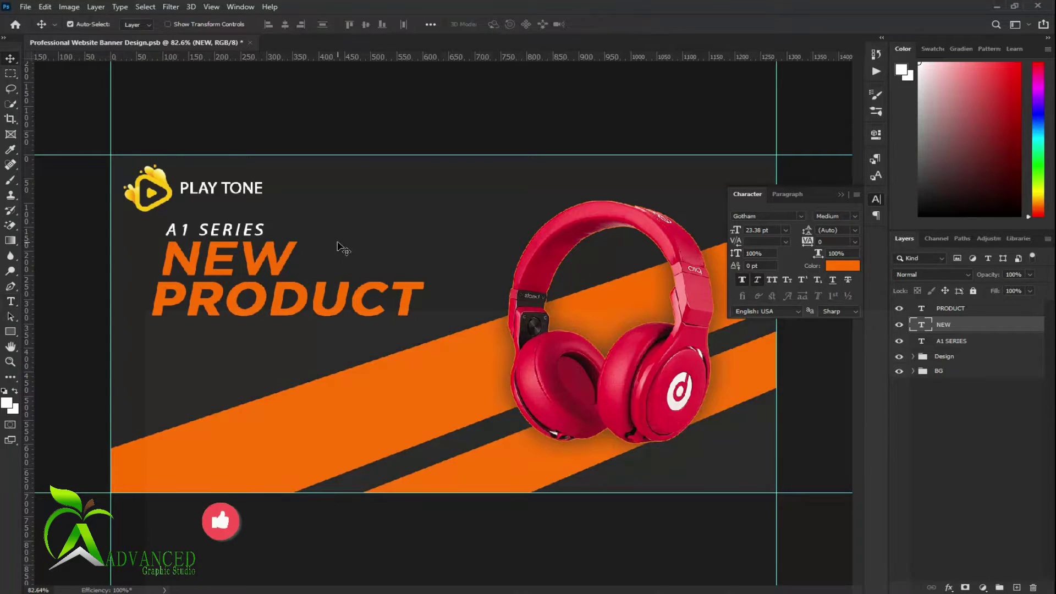
shift+click(952, 341)
shift+click(950, 308)
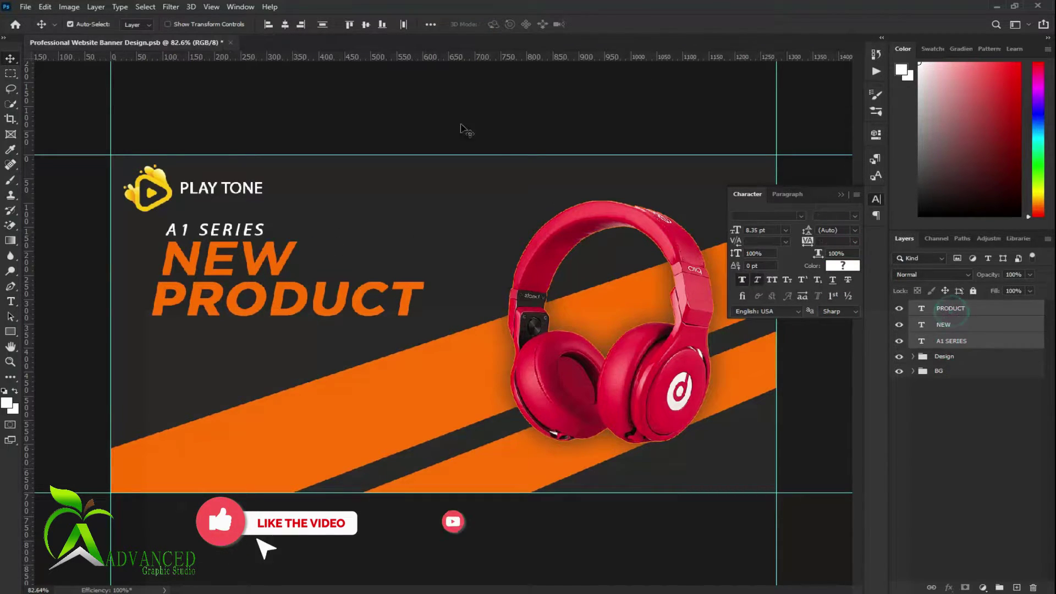
click(268, 24)
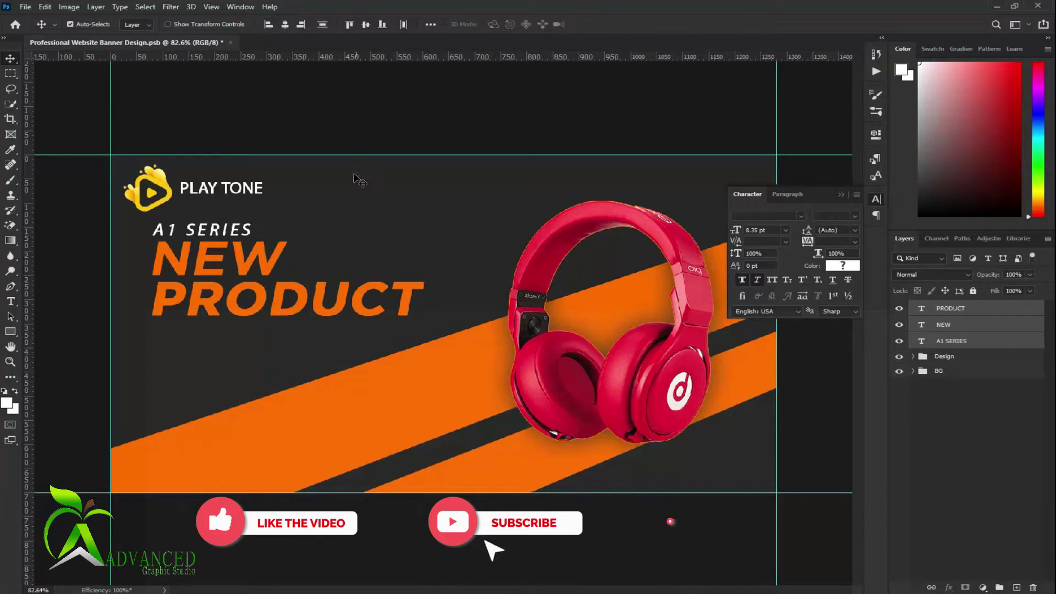
click(968, 493)
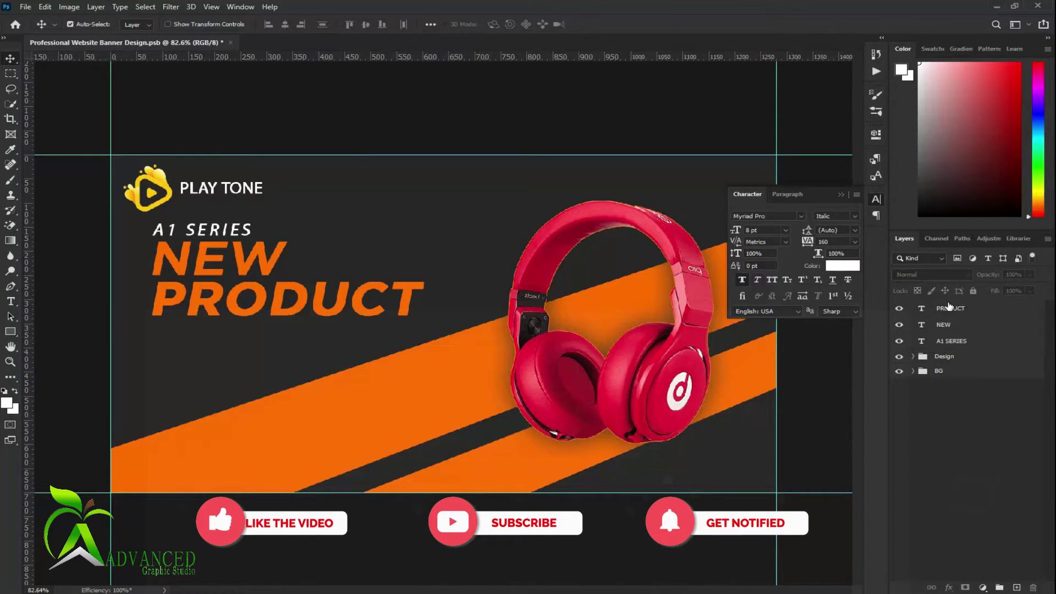
click(949, 311)
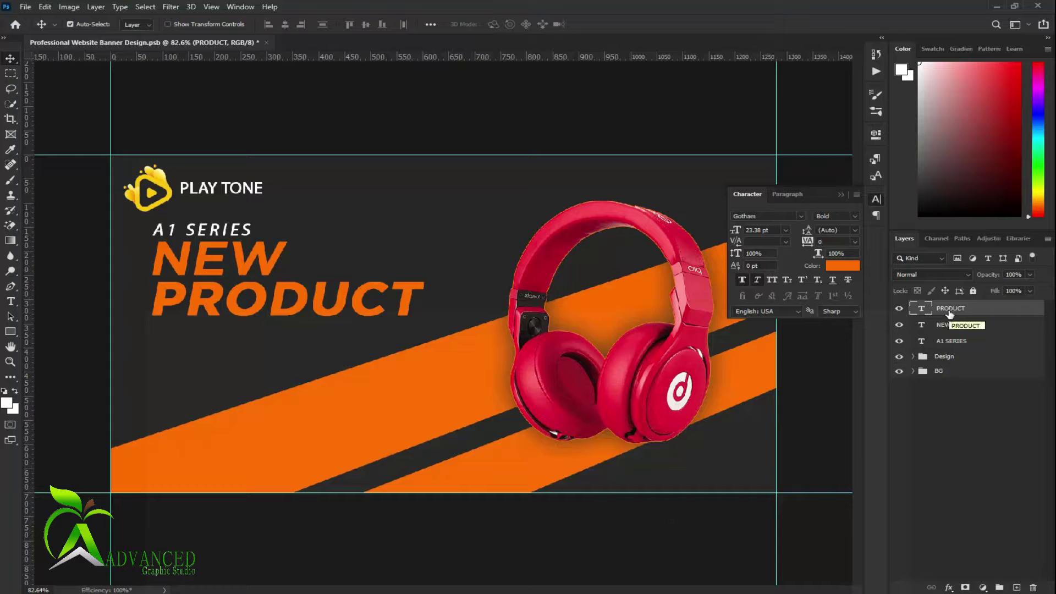
click(971, 439)
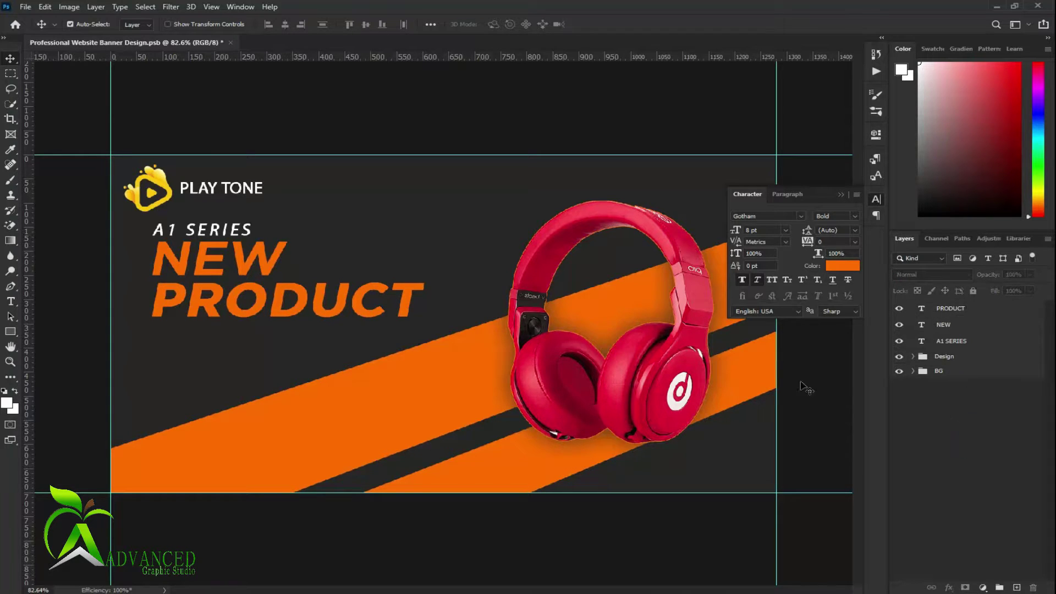
click(962, 356)
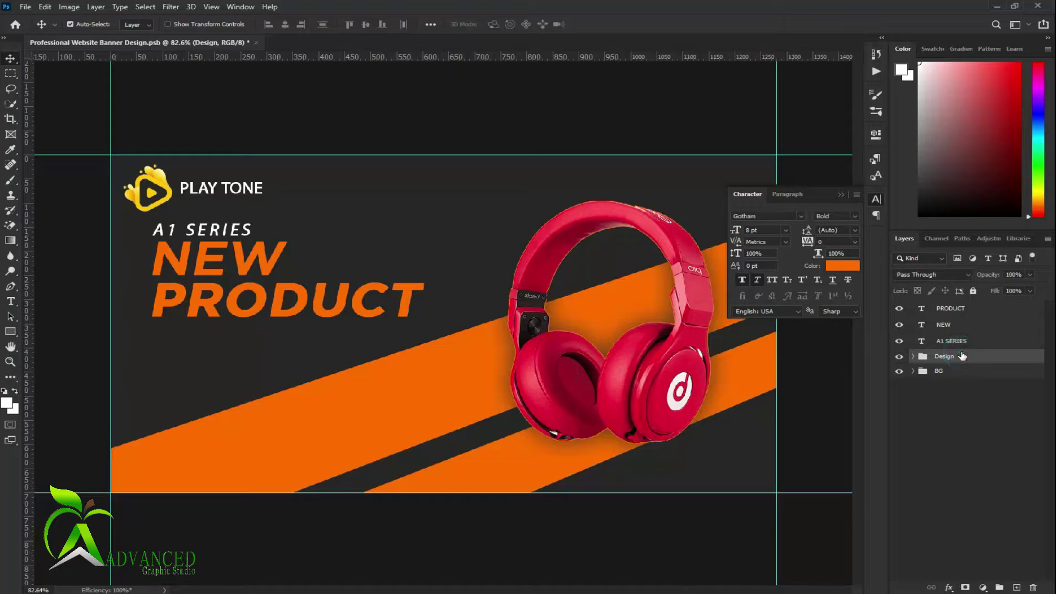
Scale the play_logo_4x and PLAY TONE layers down to about 75%
click(167, 201)
shift+click(217, 192)
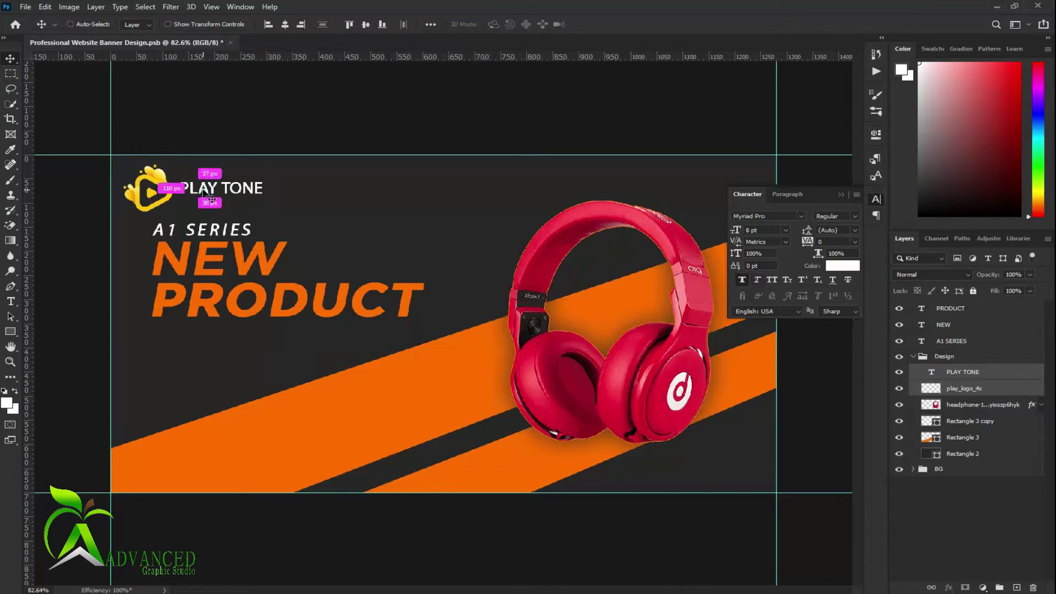
key(ctrl+t)
drag(262, 188, 202, 187)
click(622, 24)
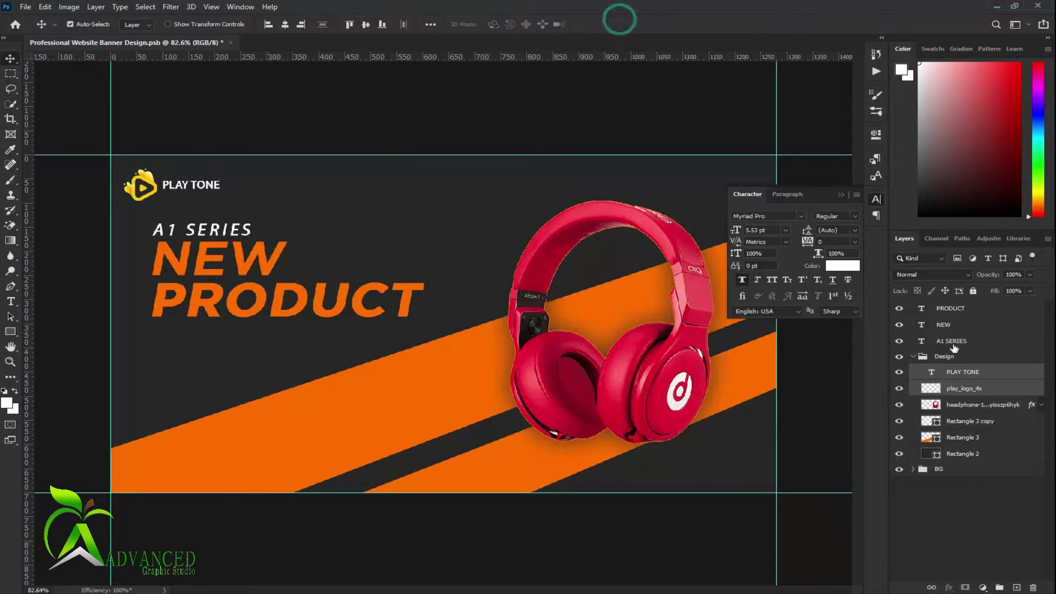
click(913, 356)
Nudge the A1 SERIES, NEW and PRODUCT headline block upward together
click(949, 343)
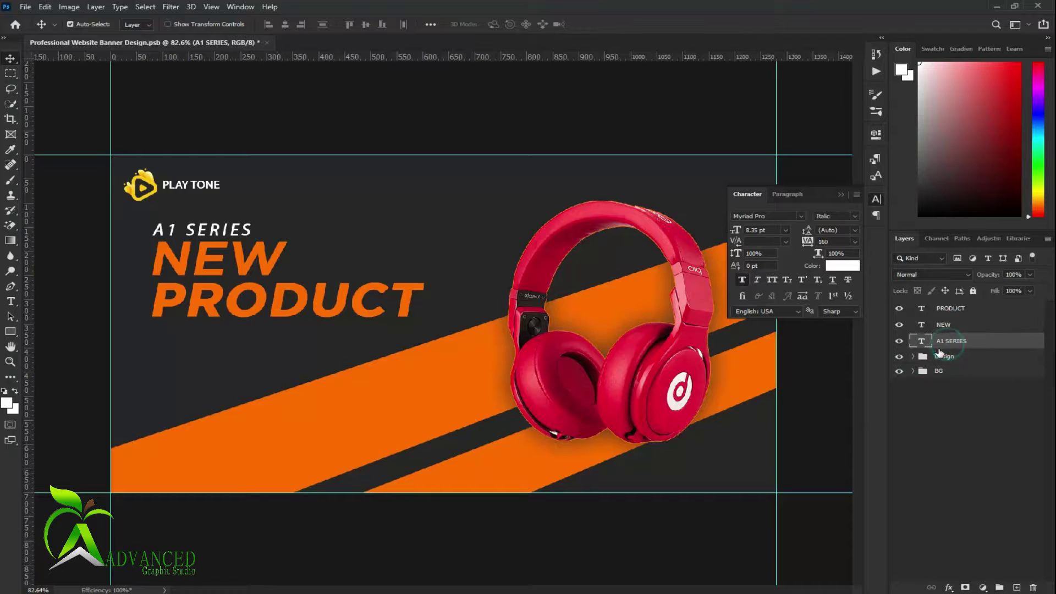
shift+click(947, 308)
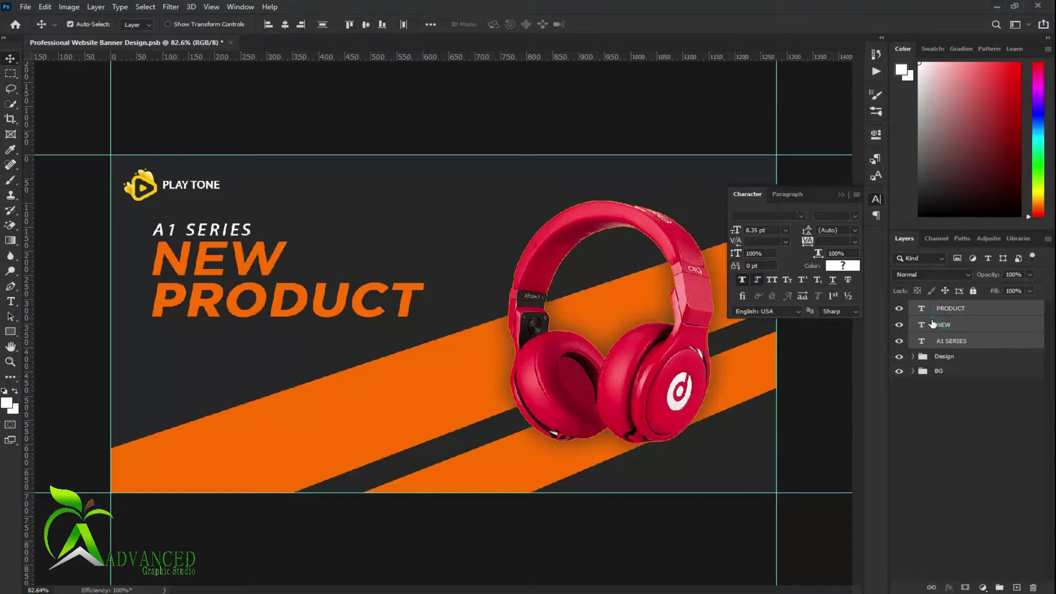
key(shift+Up)
key(shift+Up)
key(shift+Right)
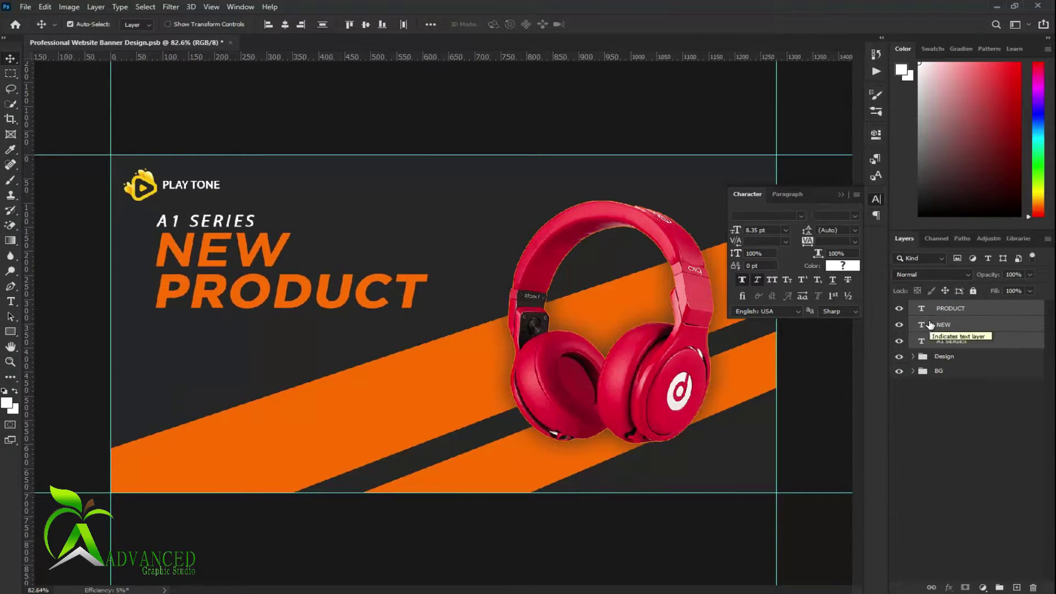
key(shift+Left)
key(shift+Up)
key(shift+Up)
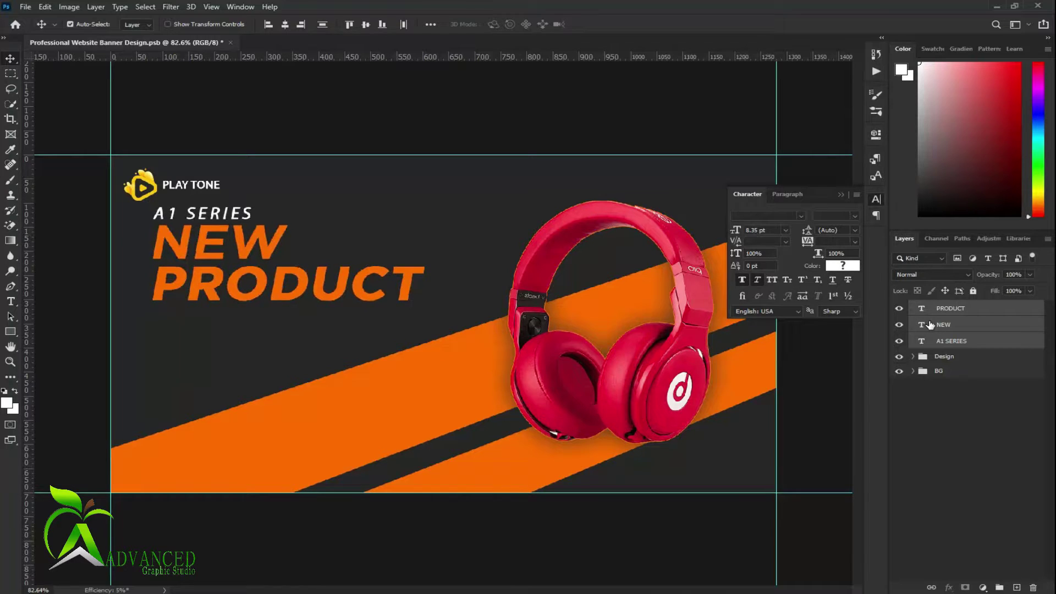
click(928, 450)
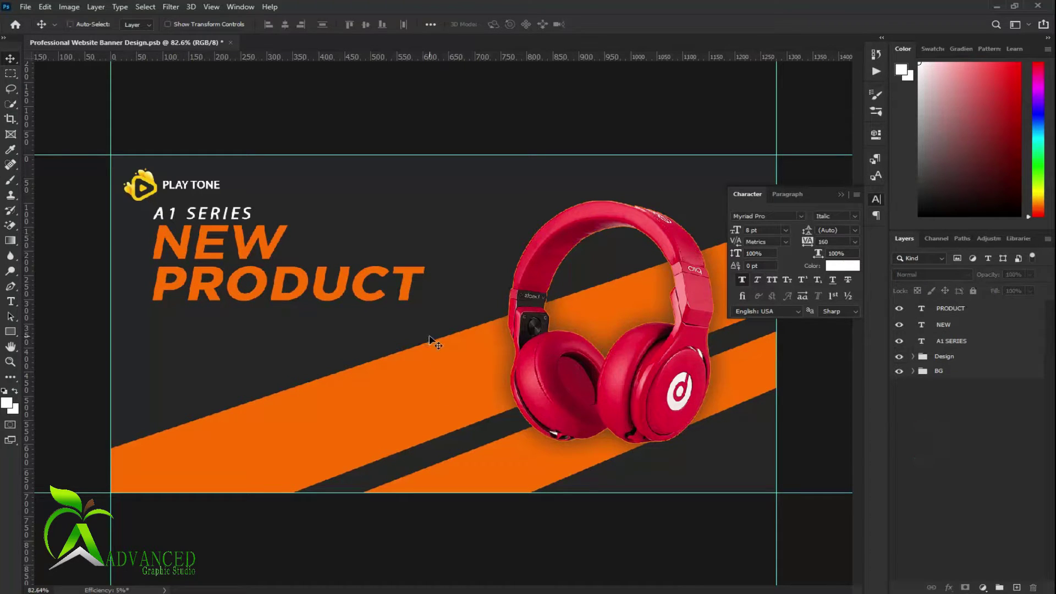
Save, then add a body-copy text box under PRODUCT at 6 pt with tracking 0
key(ctrl+s)
click(10, 302)
drag(144, 312, 405, 341)
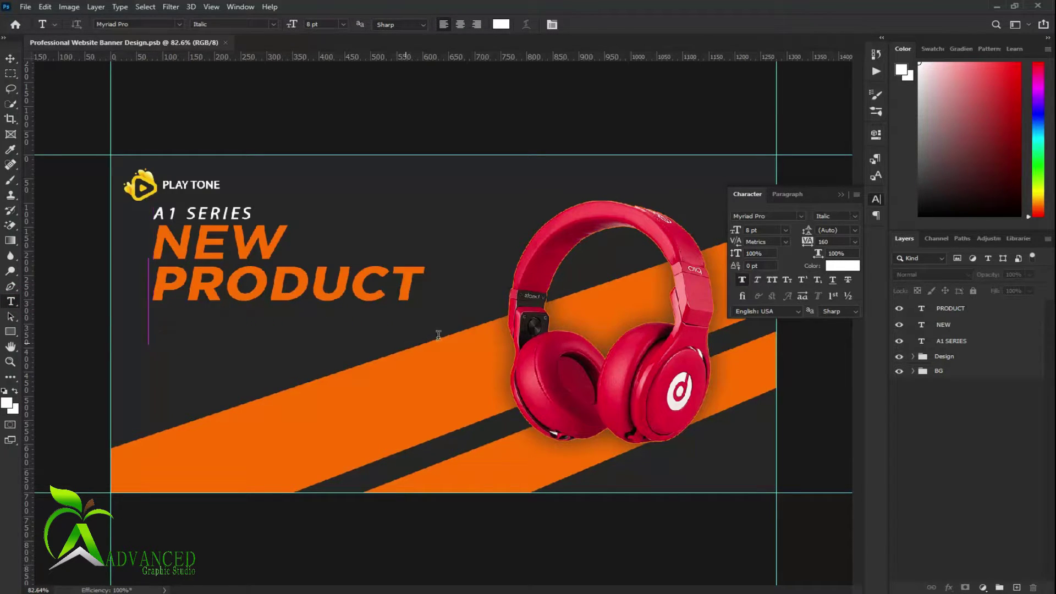
click(854, 242)
click(843, 308)
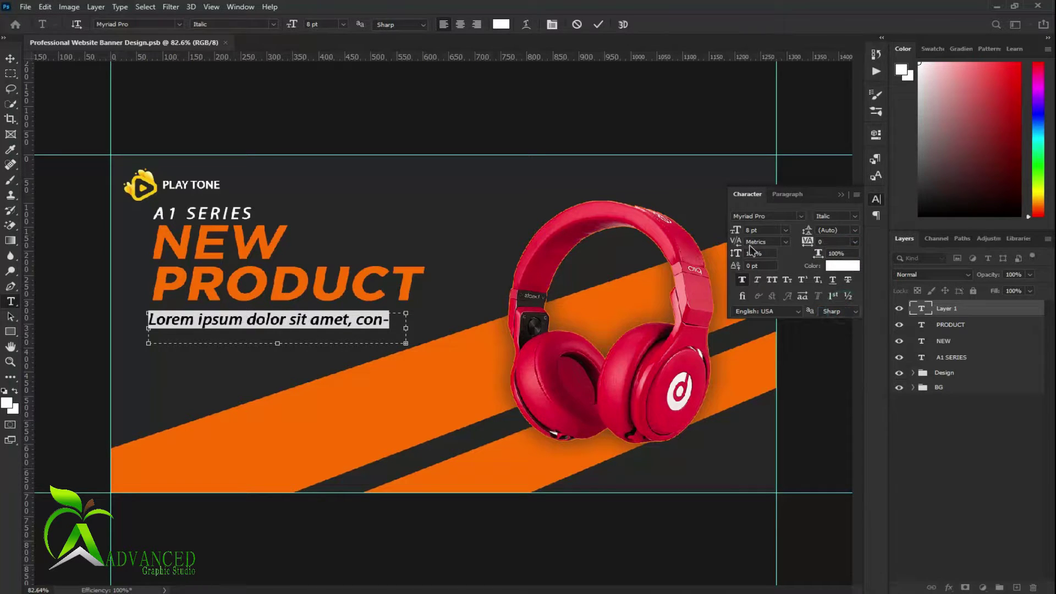
drag(738, 231, 737, 231)
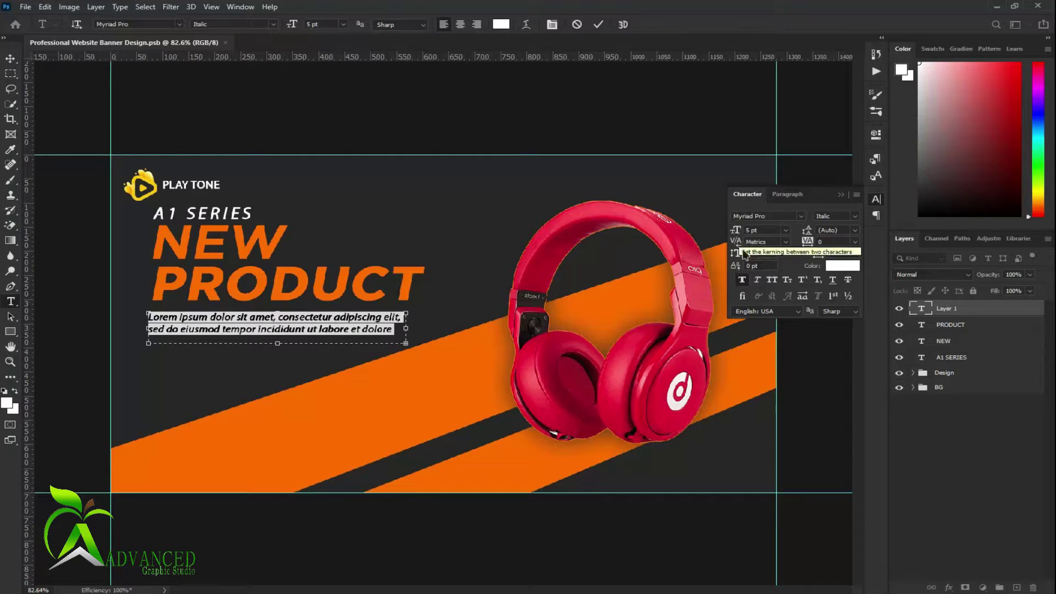
click(785, 229)
click(772, 257)
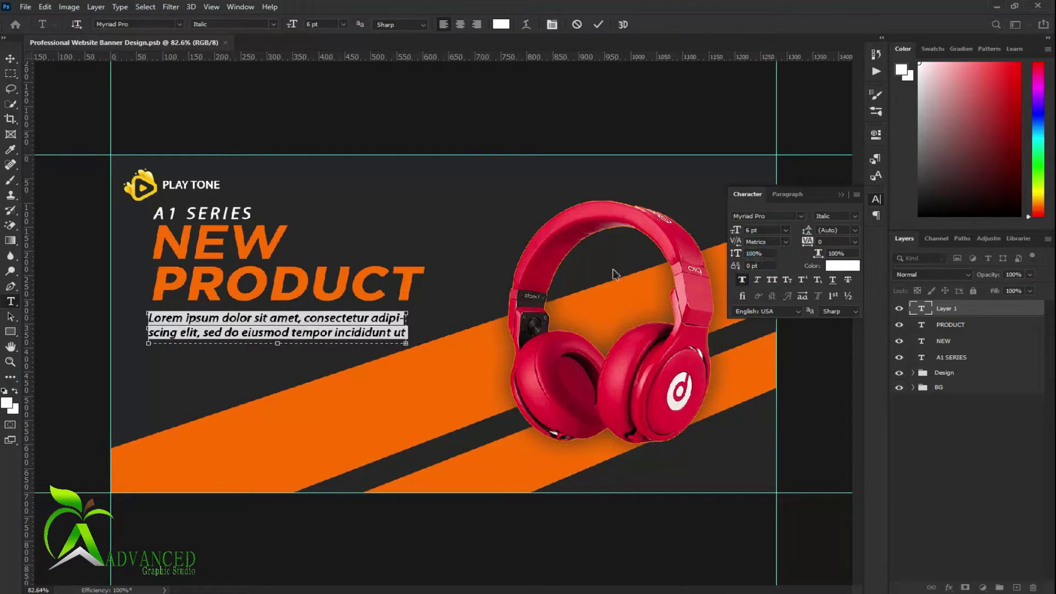
Delete 'tempor incididunt ut' from the Lorem ipsum paragraph
drag(291, 333, 436, 345)
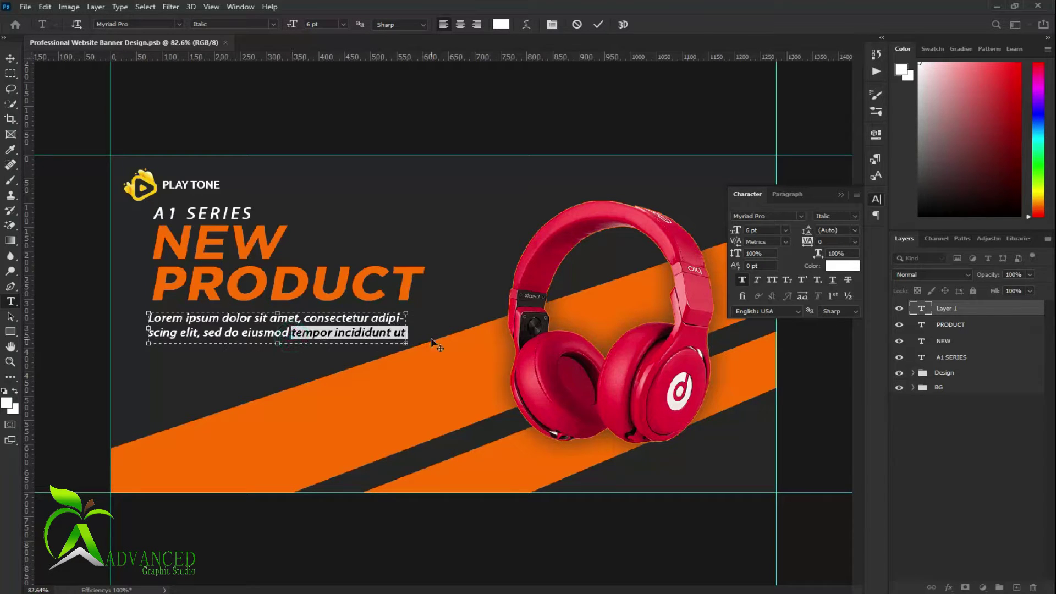
key(BackSpace)
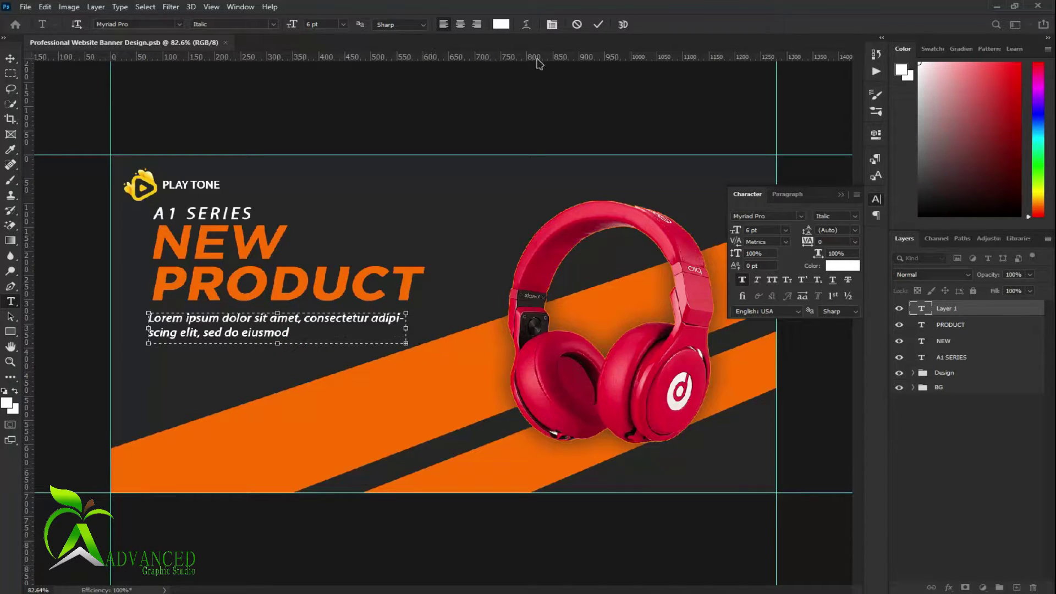
click(598, 25)
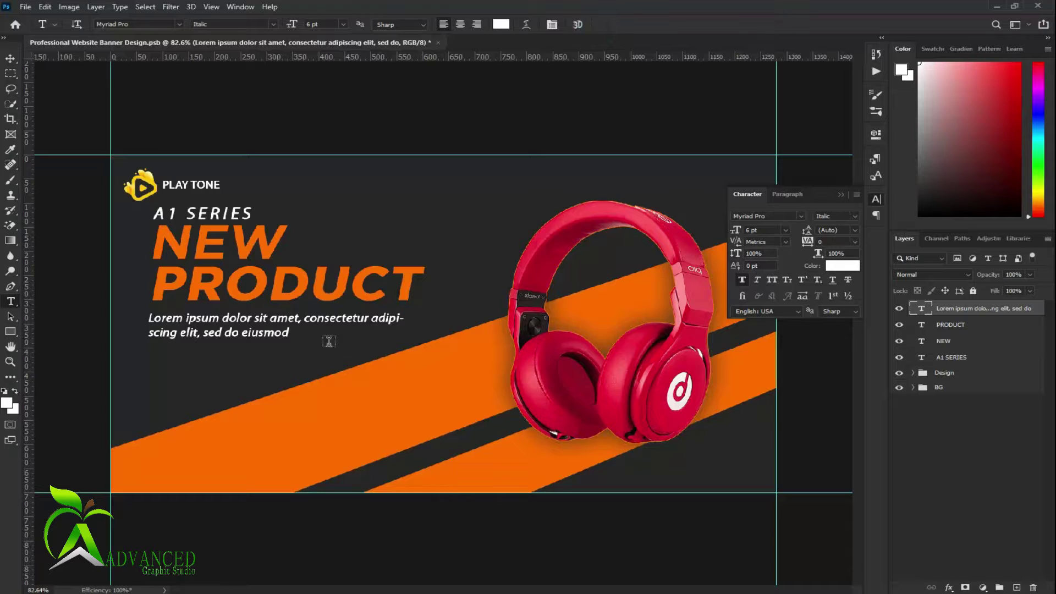
Restyle the whole paragraph as Regular with Faux Italic
click(279, 337)
key(ctrl+a)
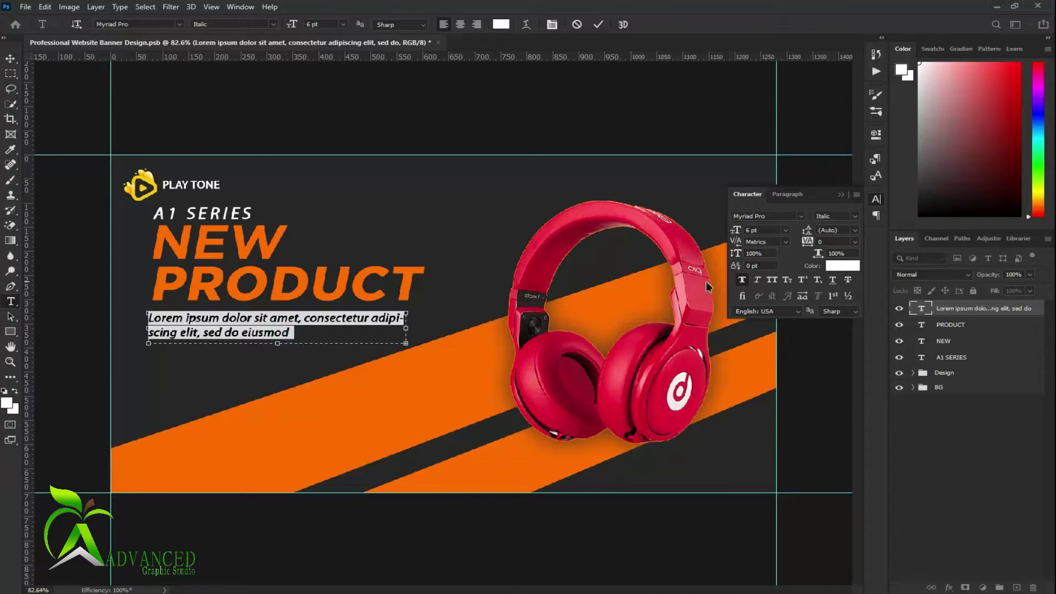
click(742, 281)
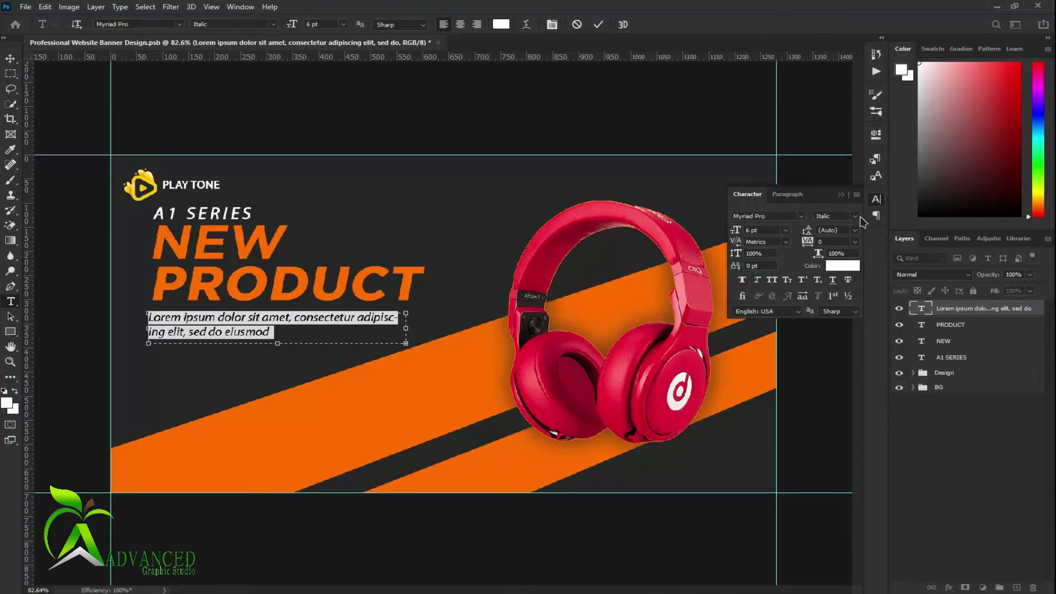
click(854, 216)
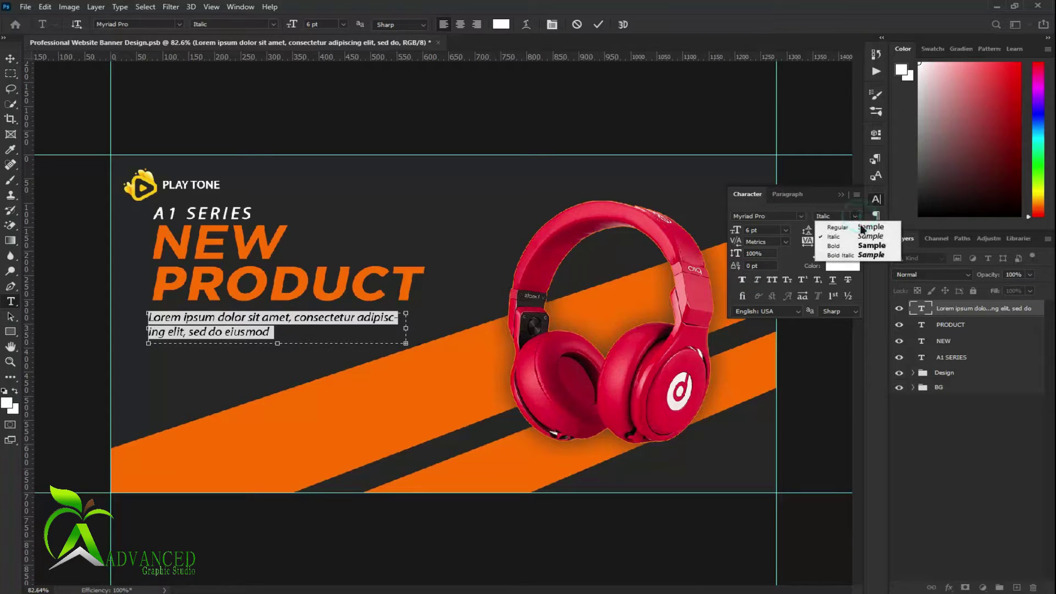
click(755, 279)
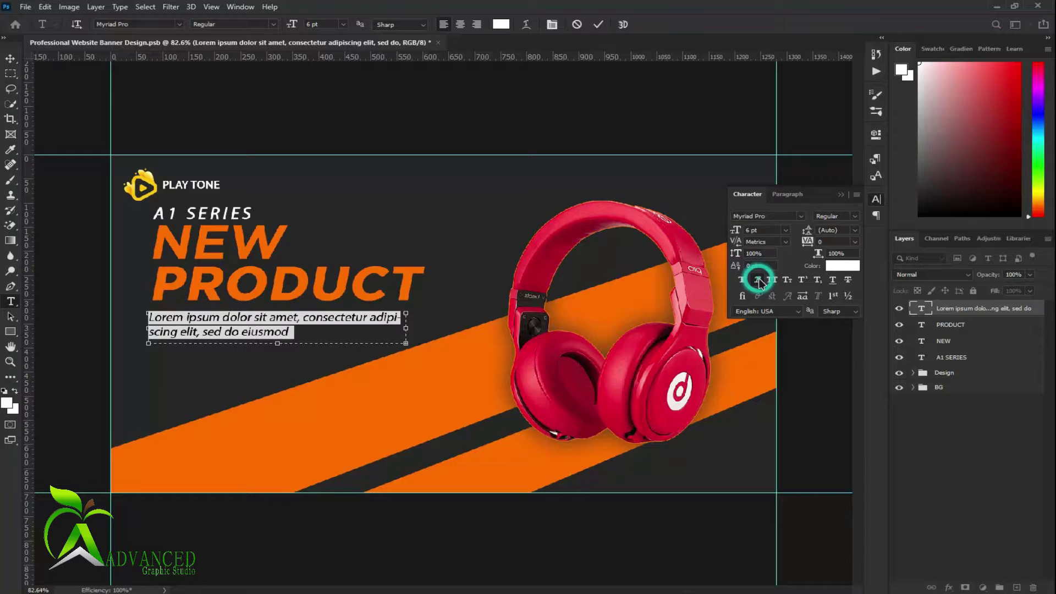
click(598, 25)
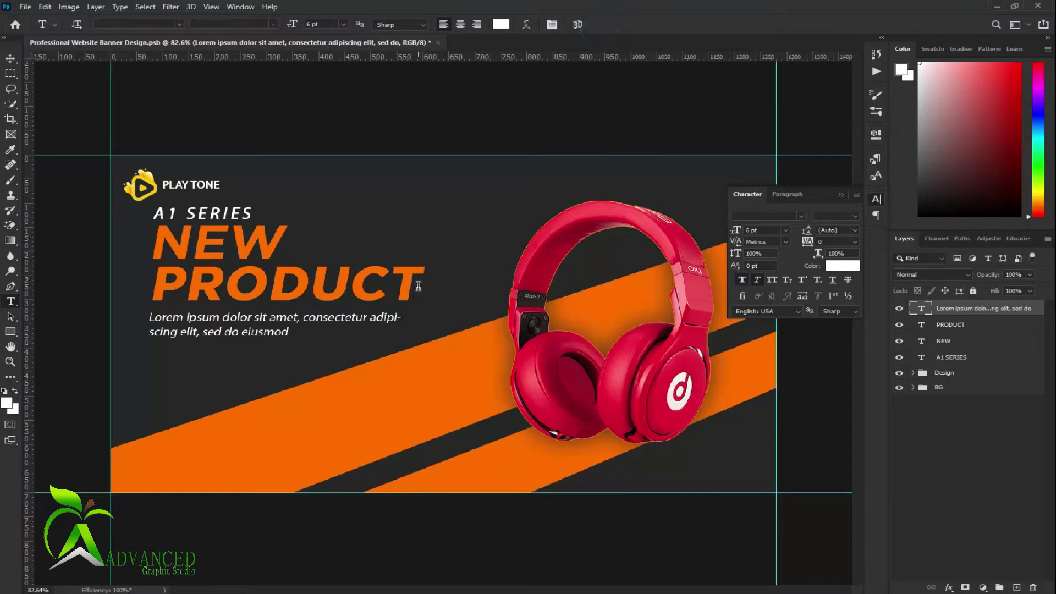
key(v)
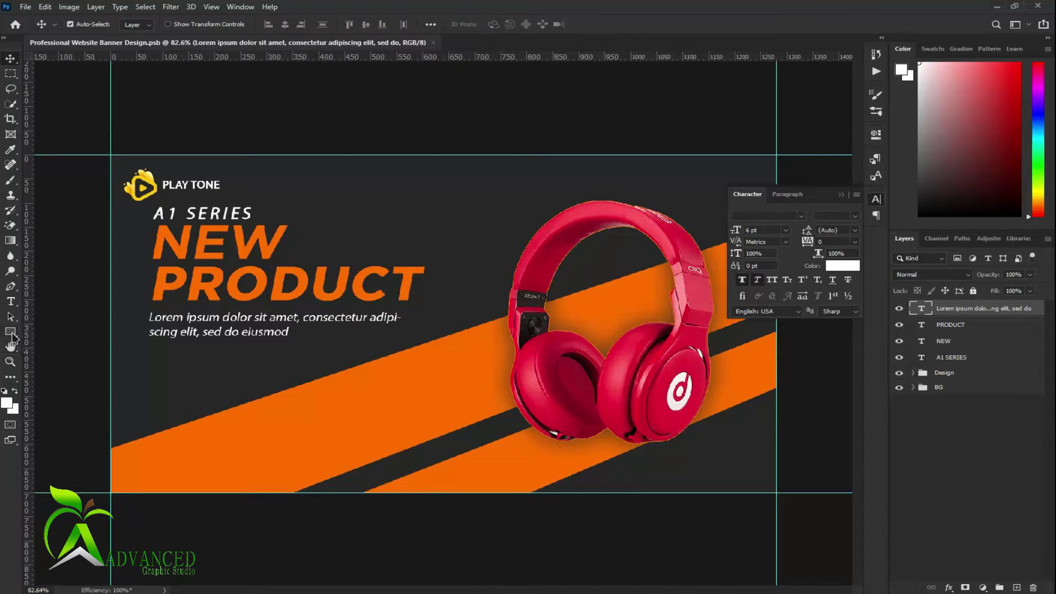
Draw a 253 px circle with the Ellipse Tool below the body copy
right_click(12, 336)
click(38, 353)
drag(224, 349, 379, 472)
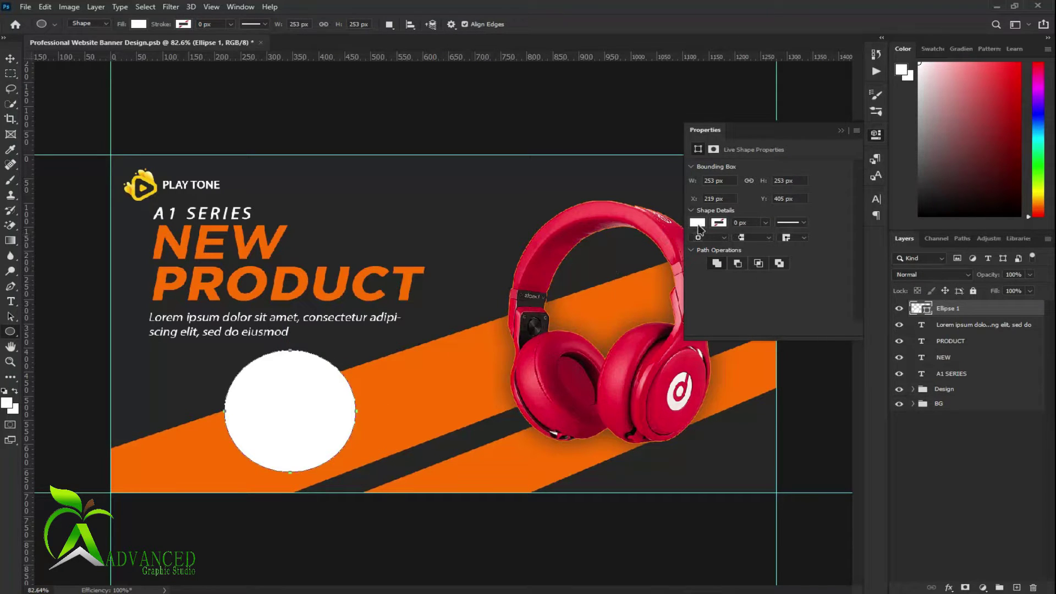
click(698, 225)
click(498, 207)
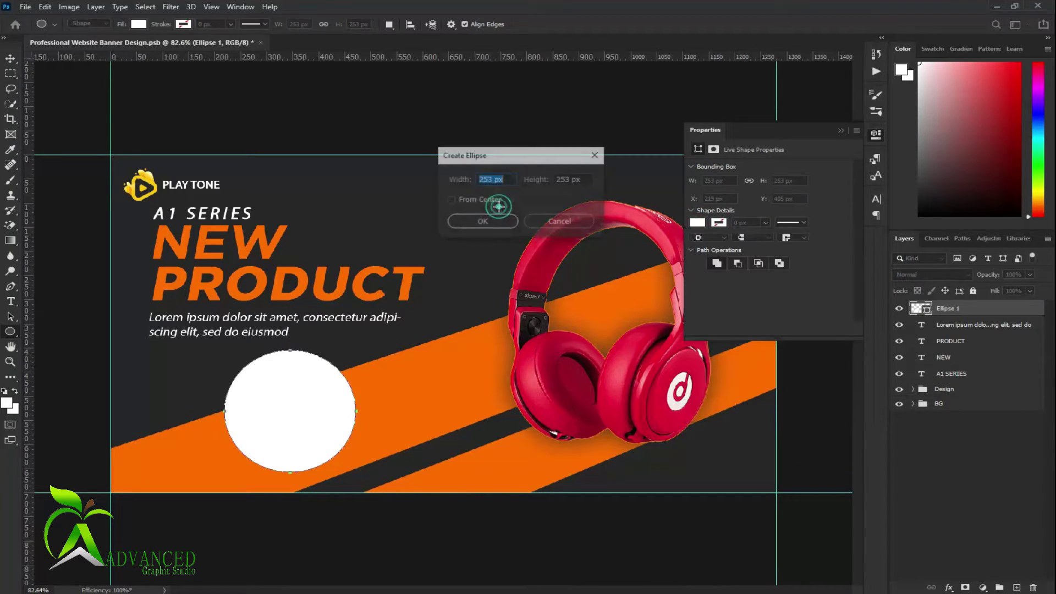
click(586, 225)
click(841, 130)
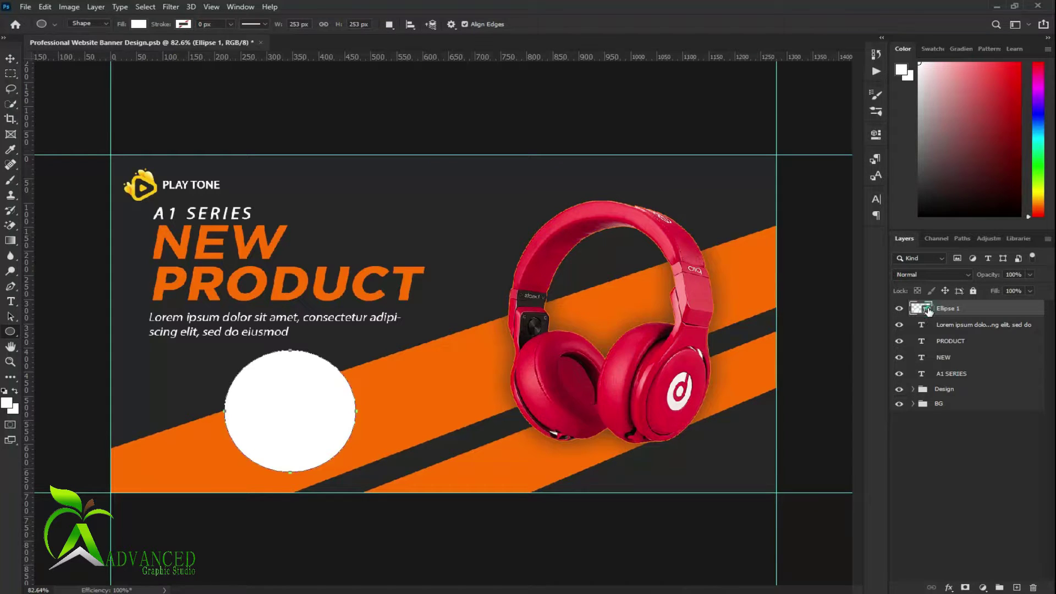
Fill the circle with the sampled dark background colour
double_click(928, 312)
click(503, 257)
click(515, 365)
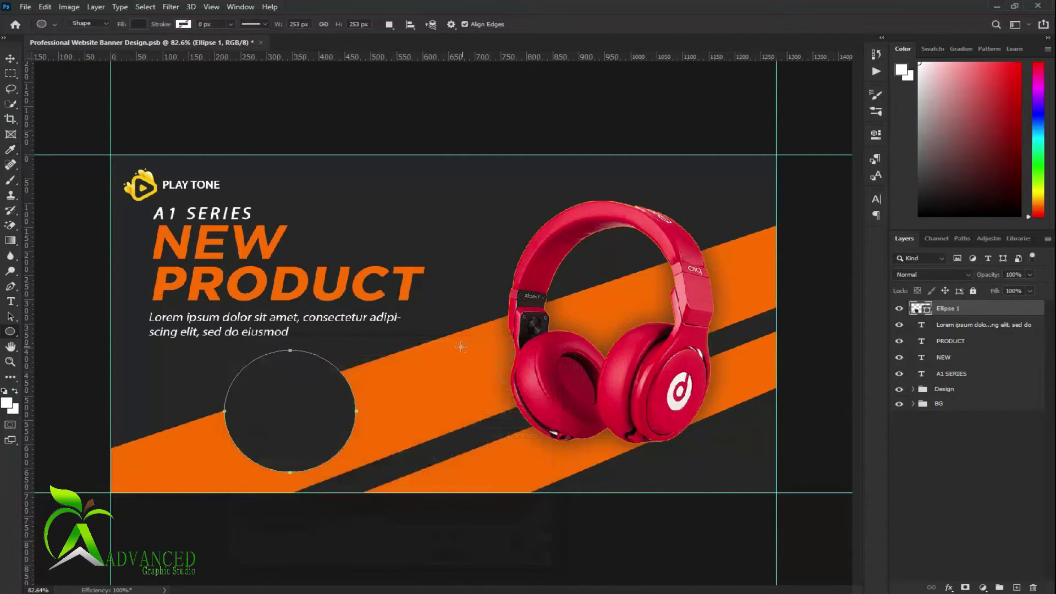
key(v)
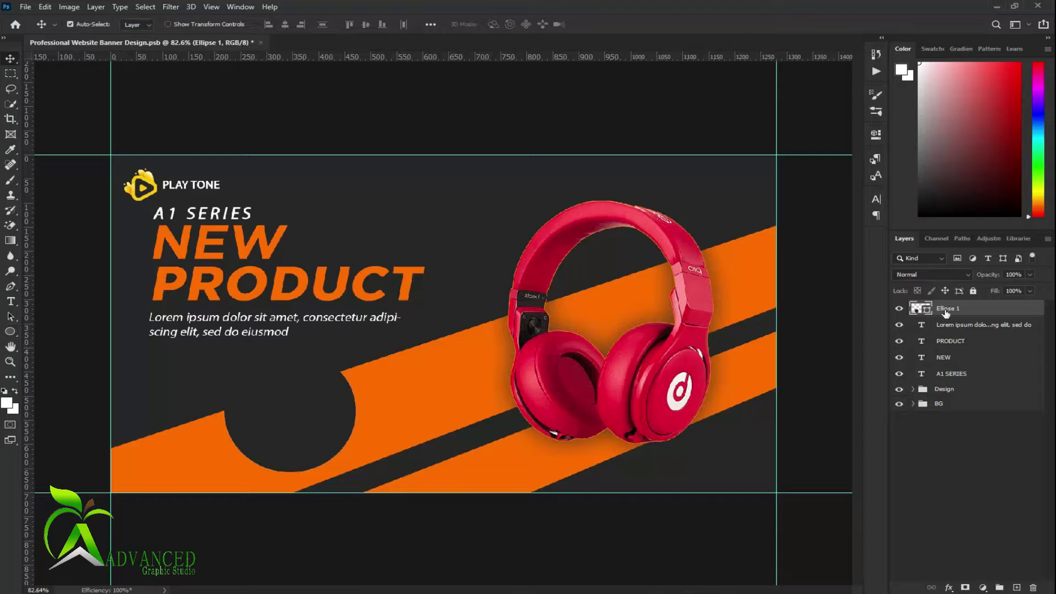
right_click(945, 311)
click(840, 120)
Give Ellipse 1 an 8 px orange outside Stroke
drag(464, 241, 720, 98)
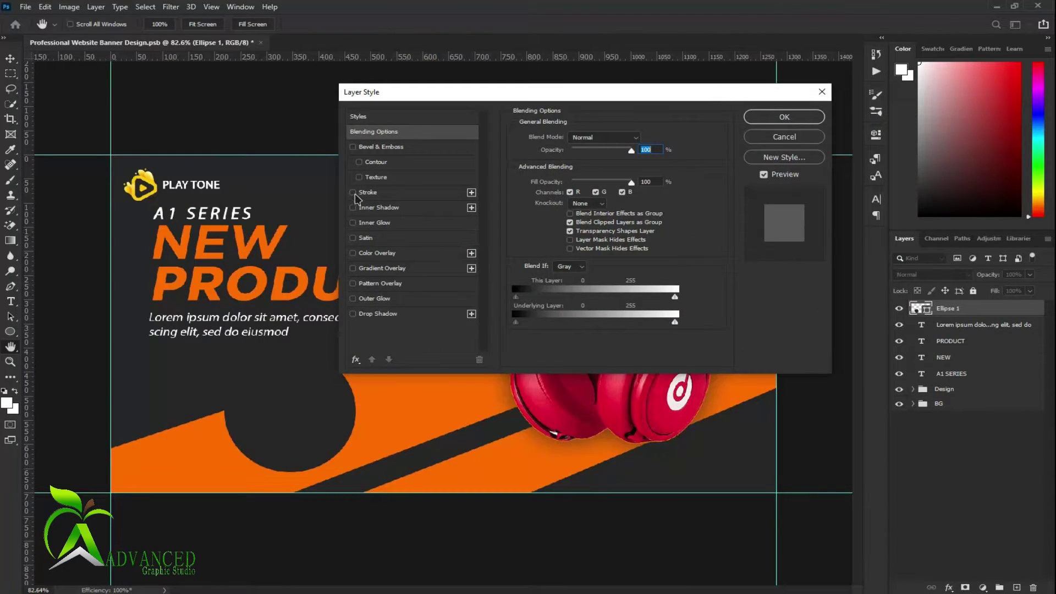
click(356, 193)
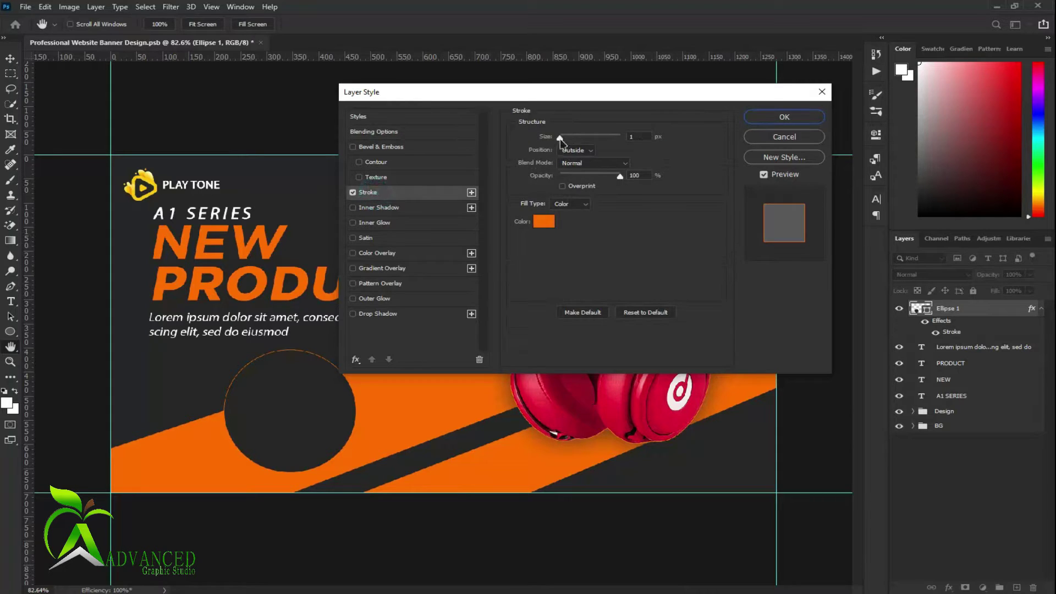
drag(560, 138, 565, 137)
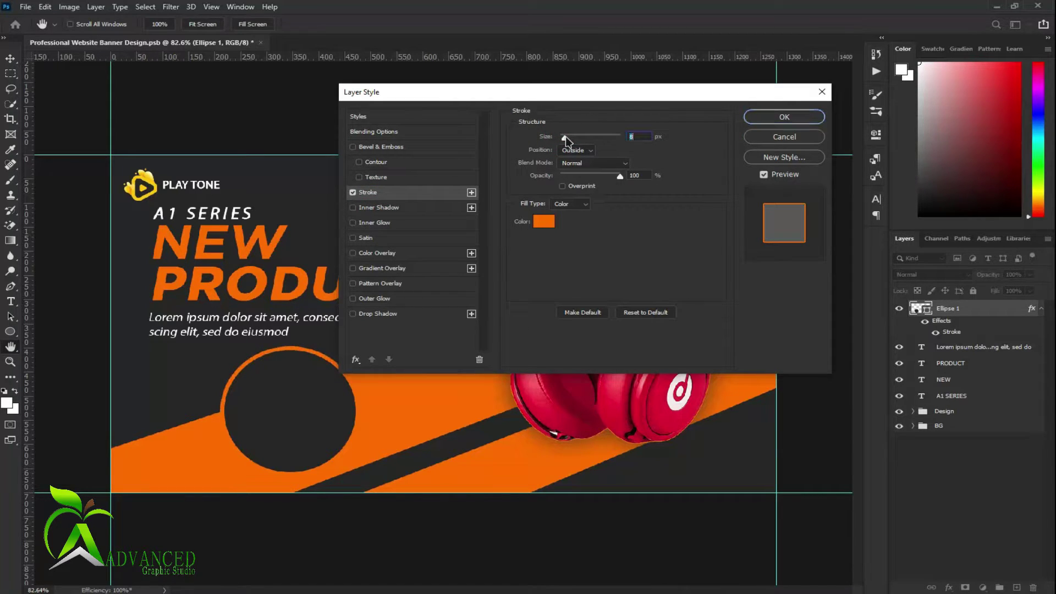
Add a Drop Shadow at 100% opacity and 18 px size
click(371, 314)
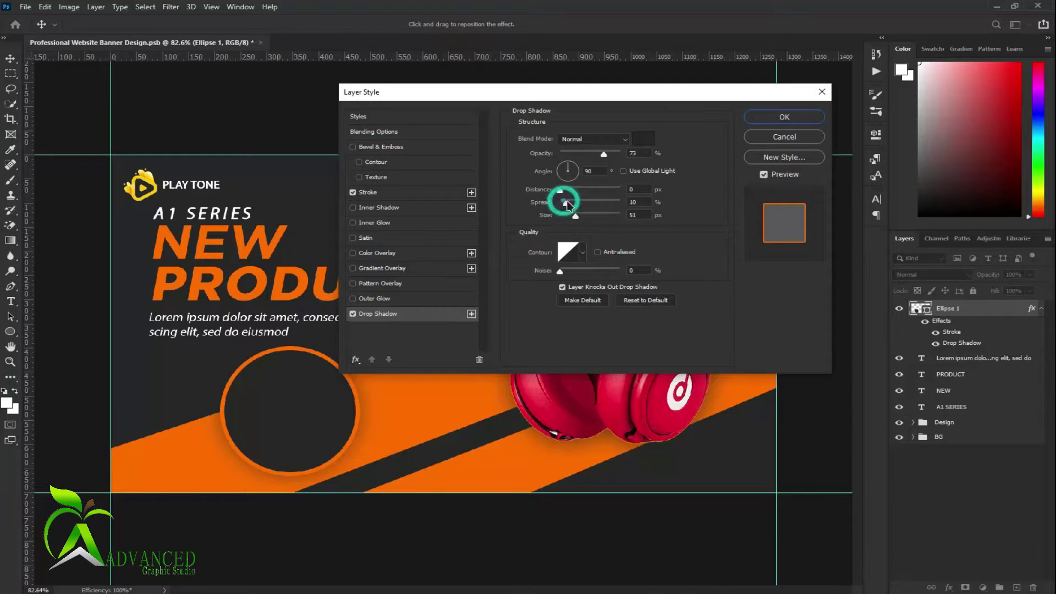
drag(567, 203, 569, 215)
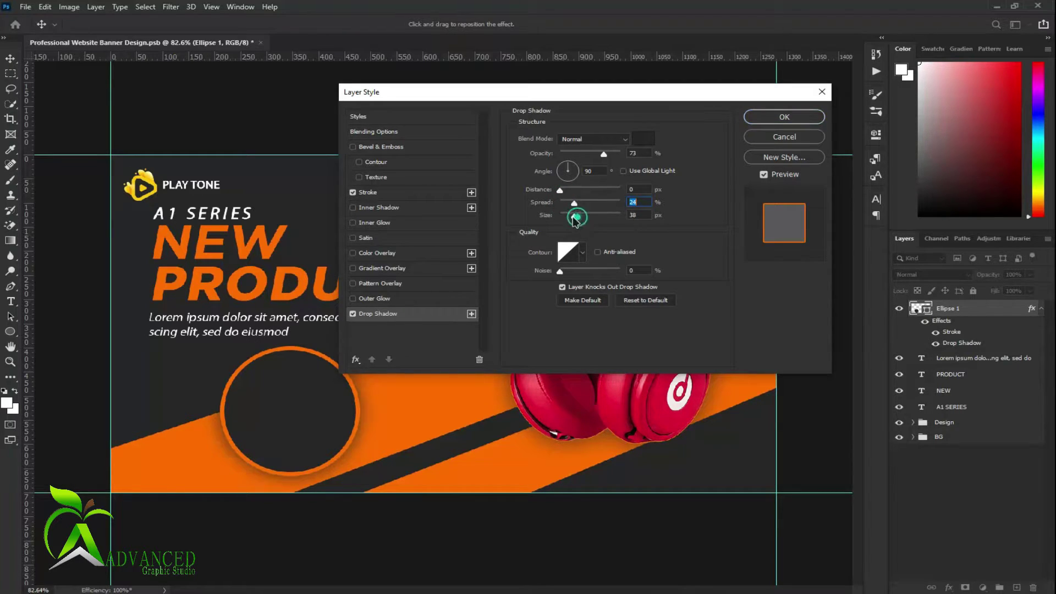
drag(605, 154, 620, 154)
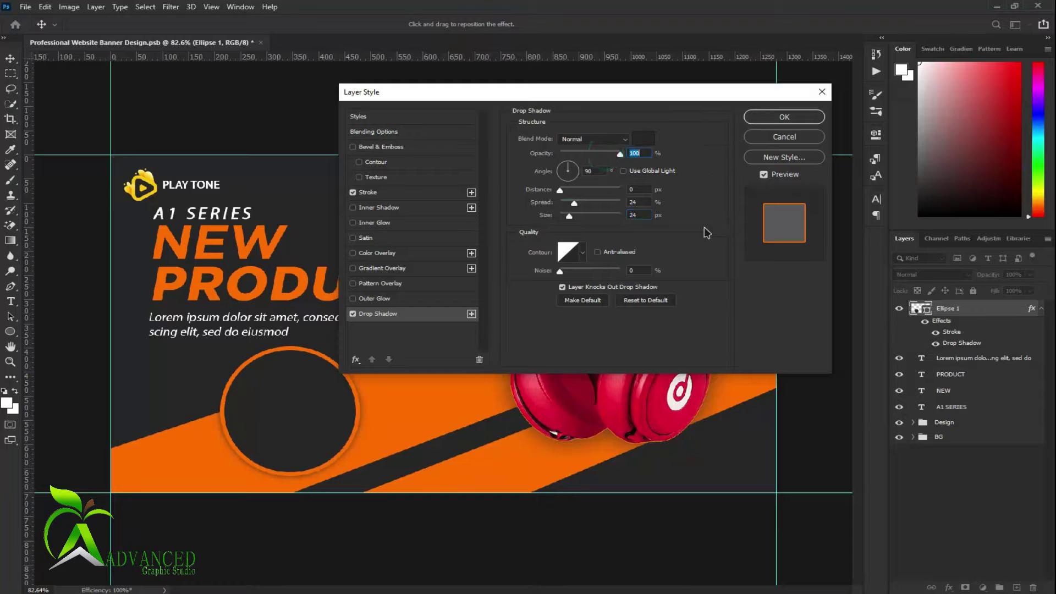
drag(569, 215, 576, 216)
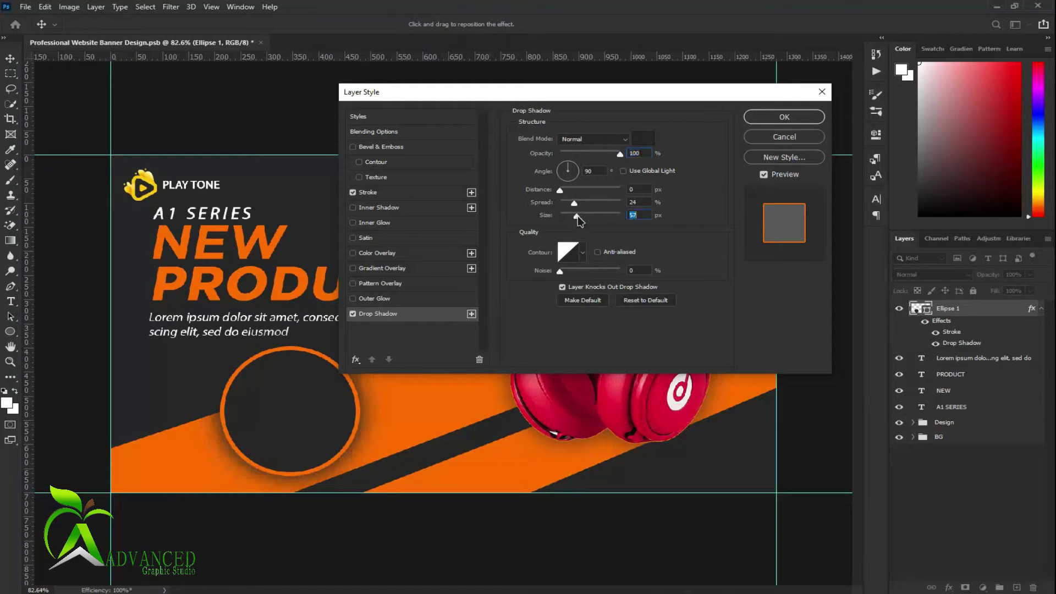
drag(574, 202, 568, 202)
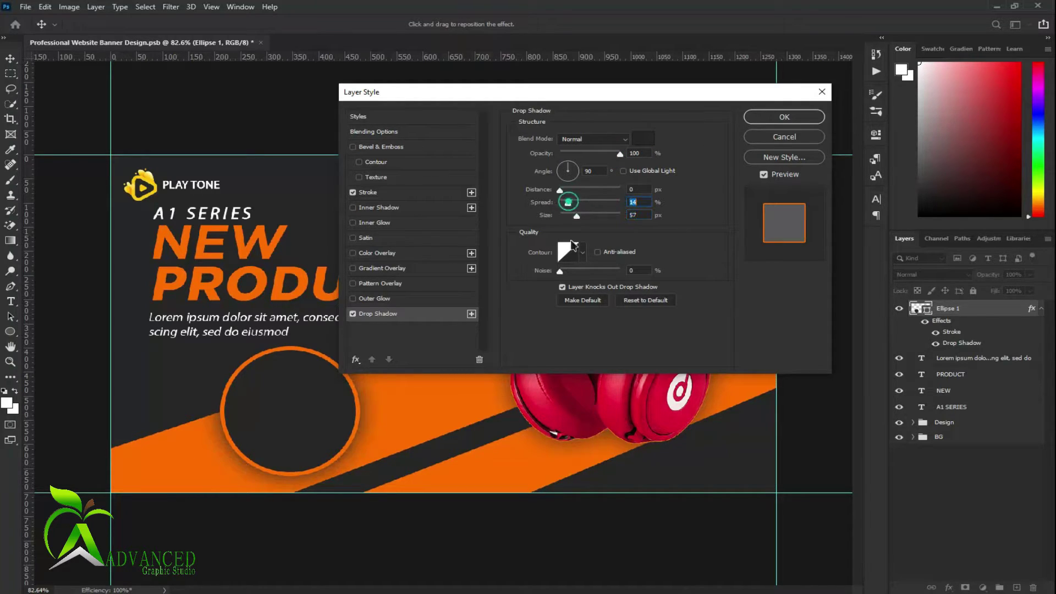
drag(561, 271, 659, 271)
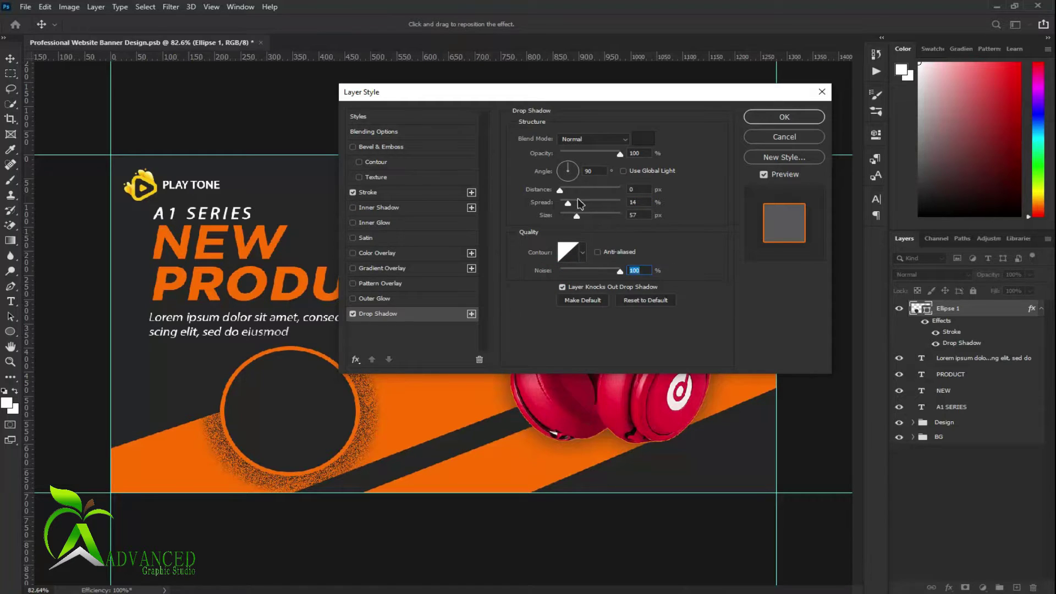
drag(576, 216, 569, 216)
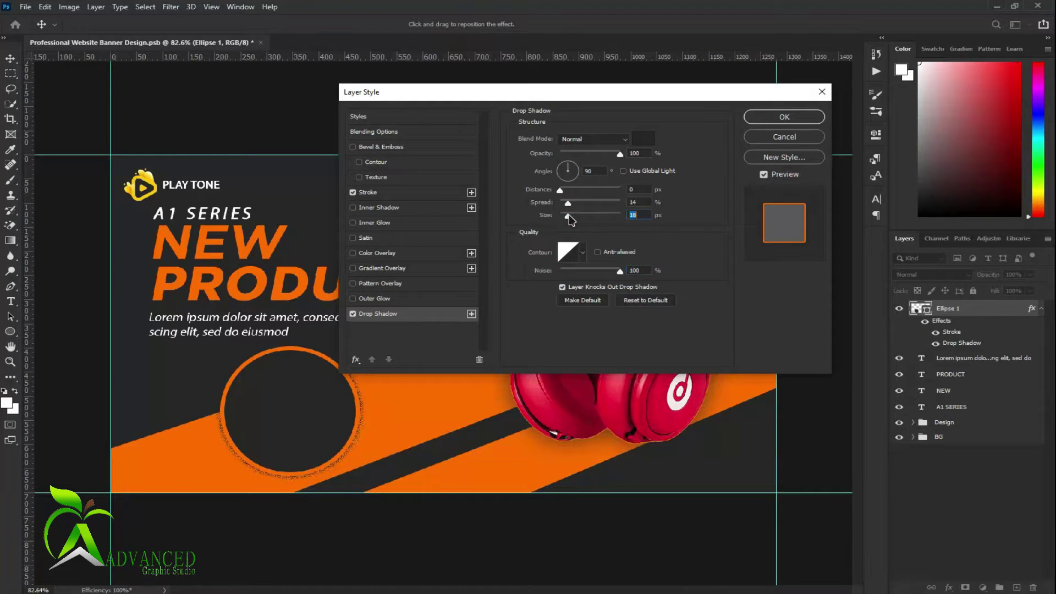
drag(609, 270, 560, 271)
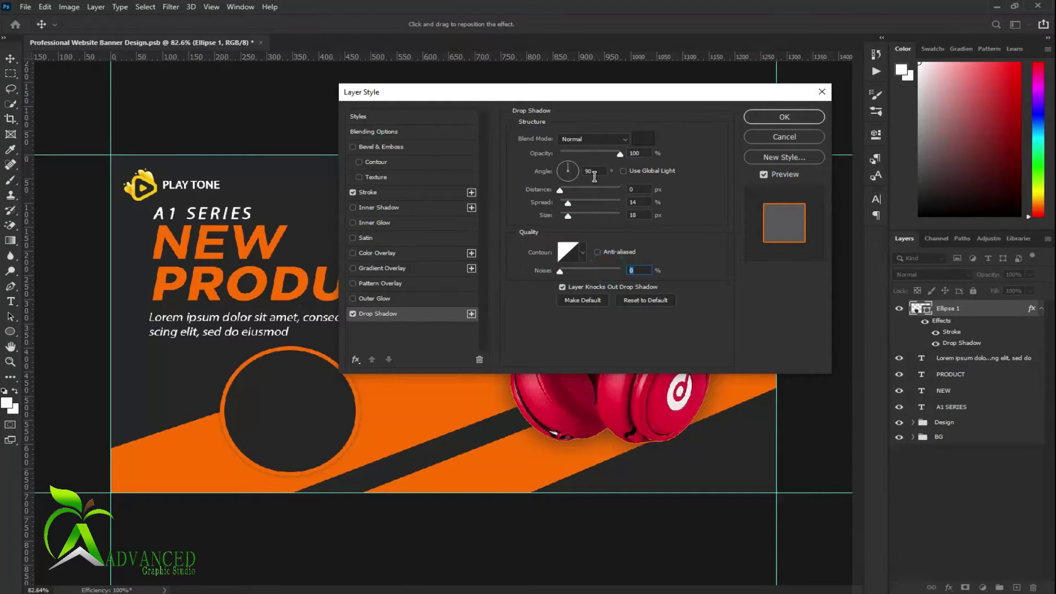
Offset the shadow at angle 54, distance 20, with 25% spread
mouse_move(561, 190)
mouse_down()
mouse_move(584, 196)
mouse_move(535, 189)
mouse_move(572, 194)
mouse_up()
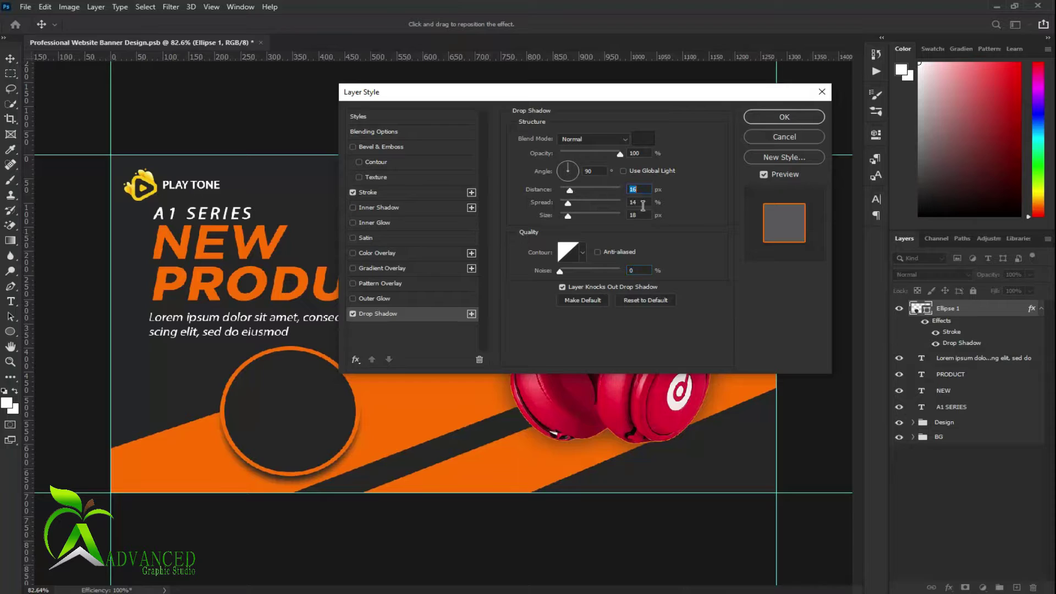
drag(313, 443, 309, 449)
click(569, 219)
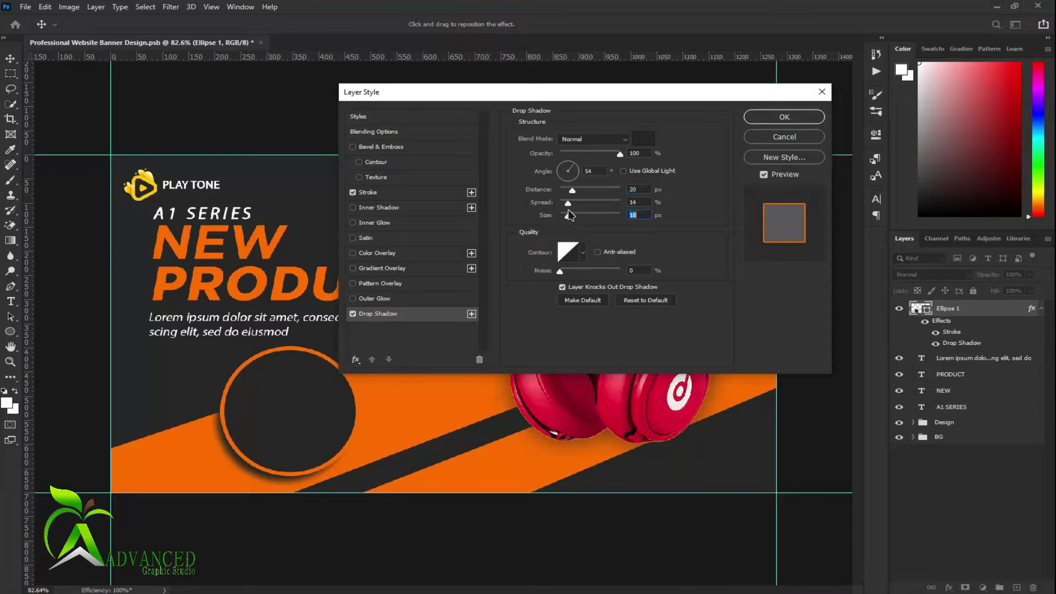
drag(567, 203, 575, 204)
click(574, 205)
Keep the Stroke blend mode Normal and apply both layer styles
click(386, 194)
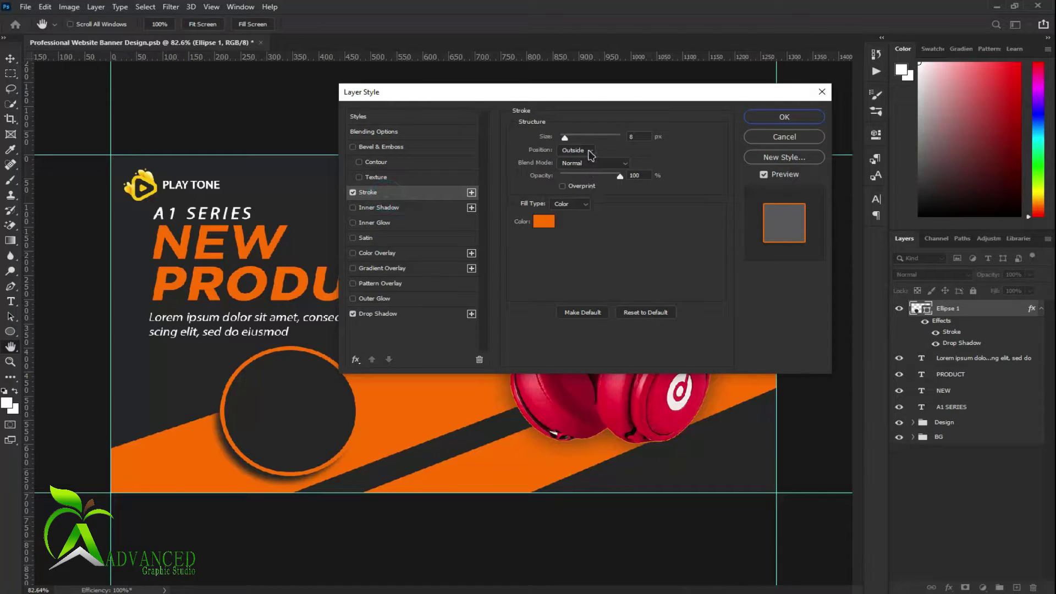
click(603, 167)
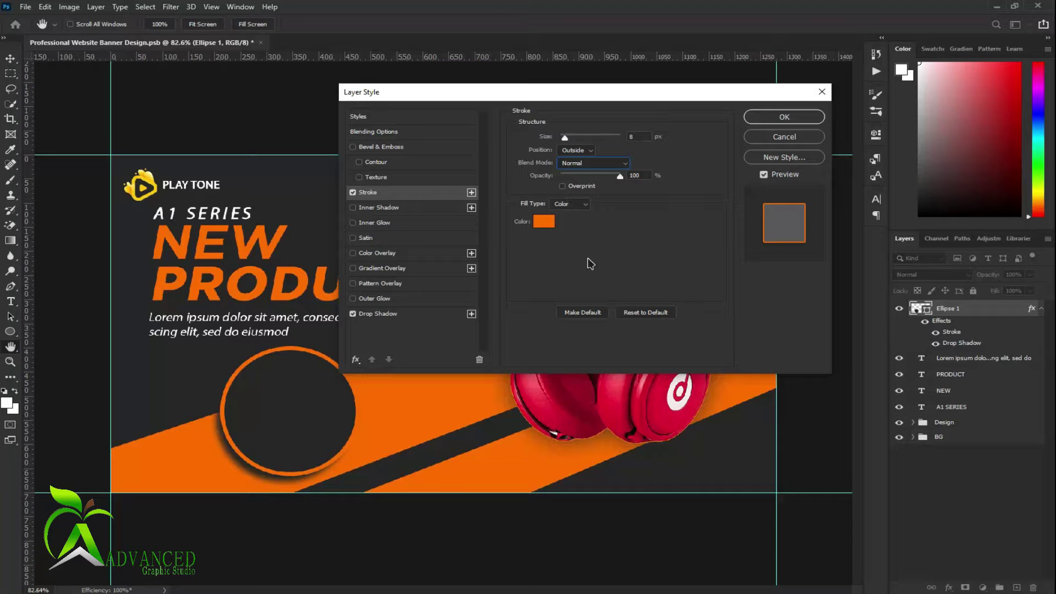
click(599, 164)
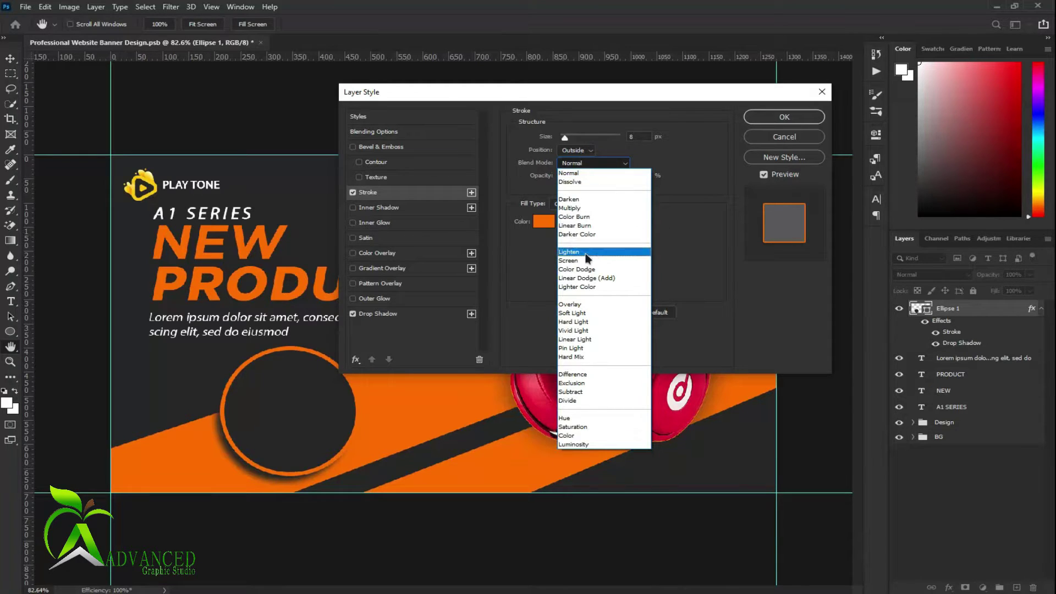
click(694, 222)
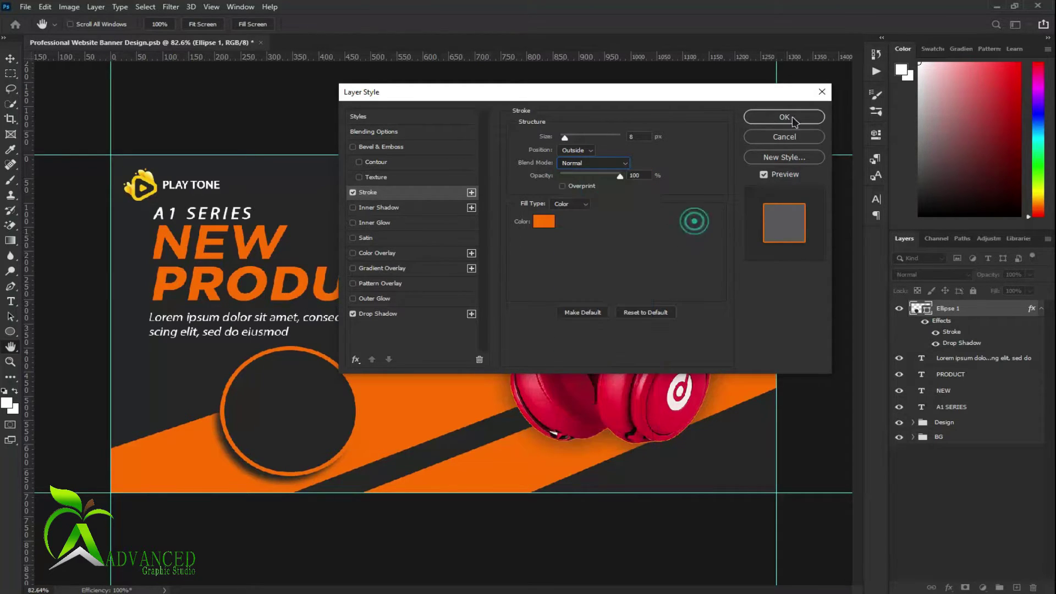
click(786, 116)
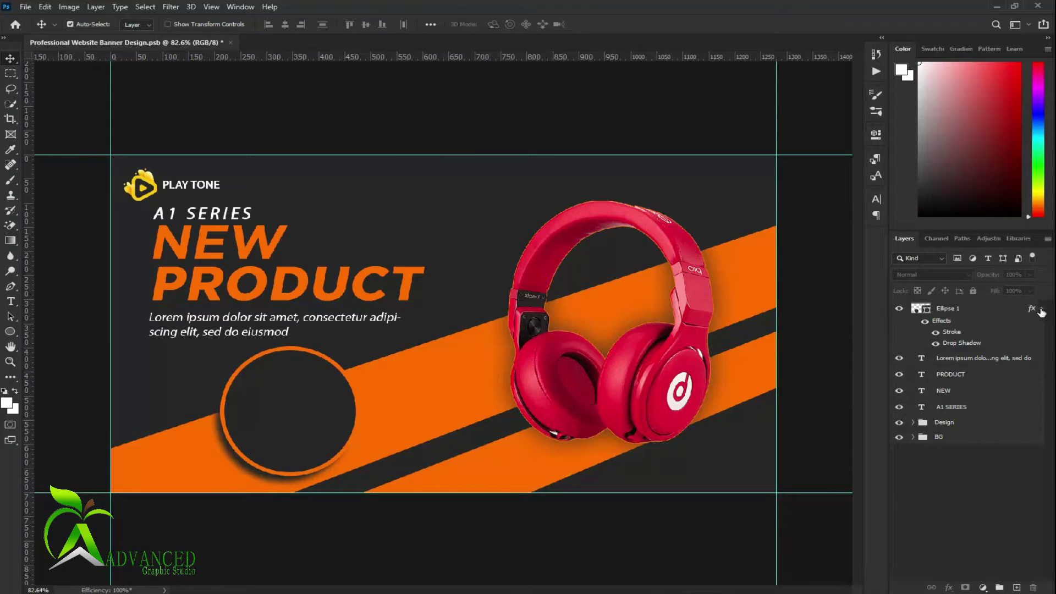
Reopen Ellipse 1's Drop Shadow and set Spread 29% and Size 7 px
click(1041, 309)
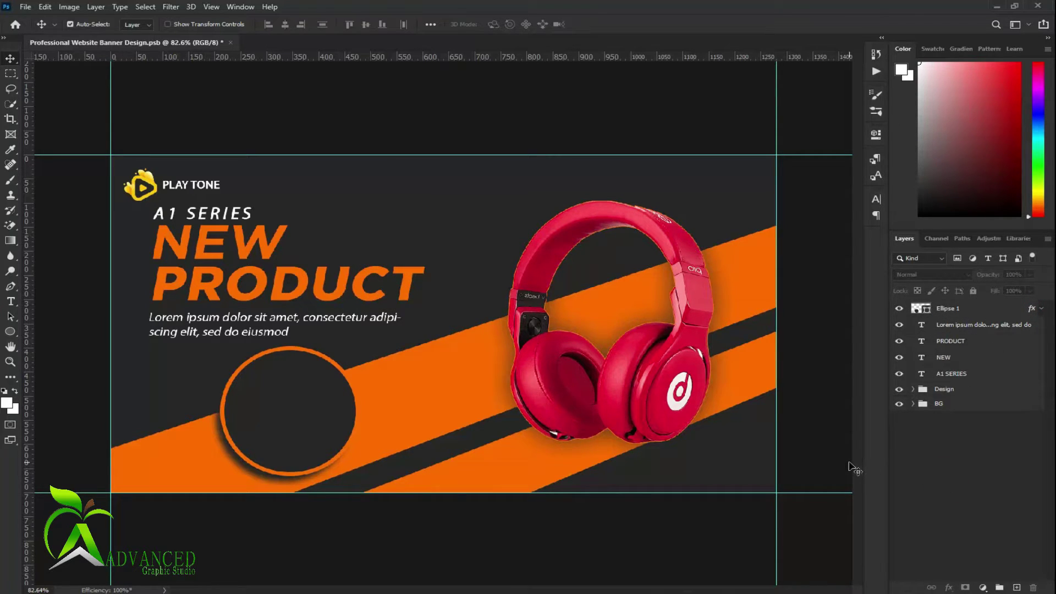
right_click(965, 312)
click(837, 121)
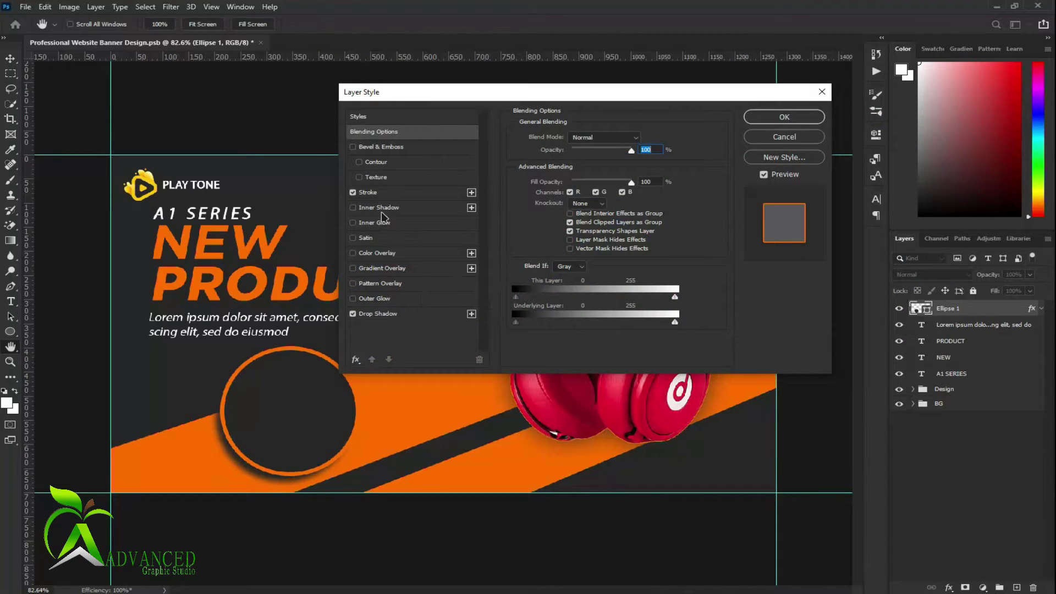
click(379, 192)
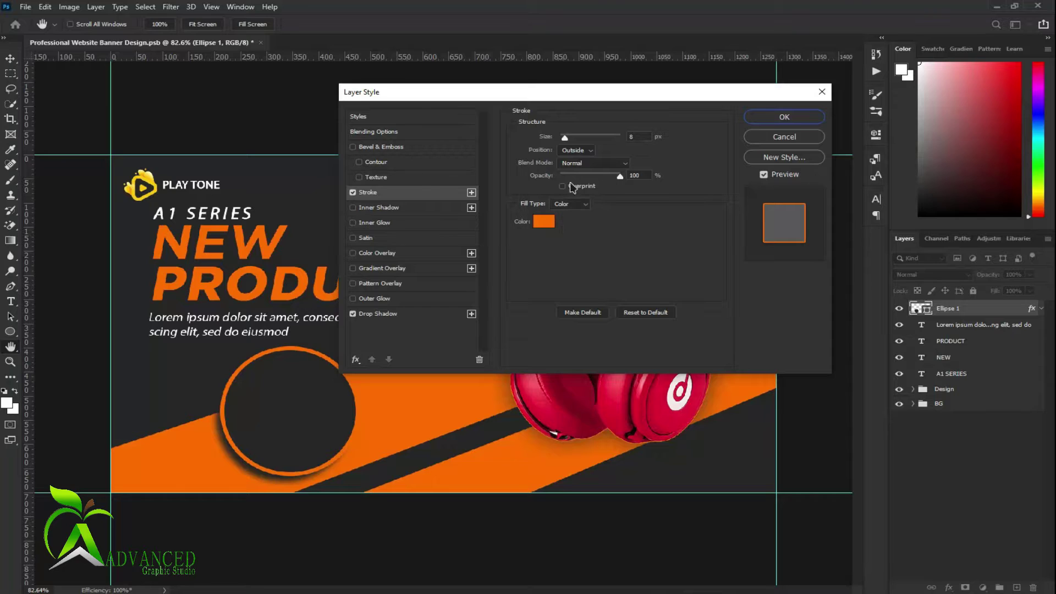
click(385, 314)
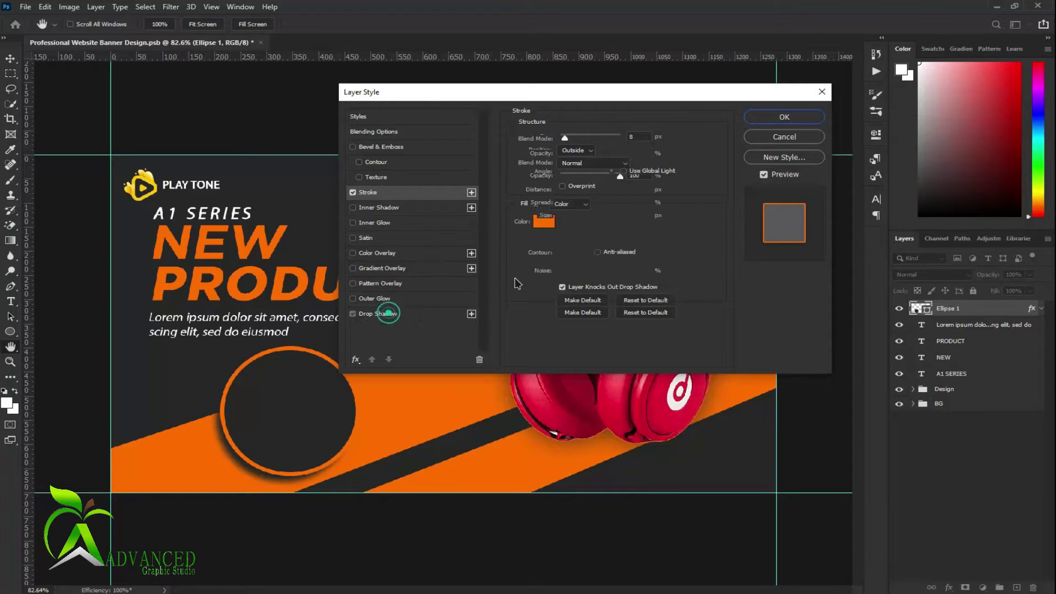
drag(568, 215, 577, 205)
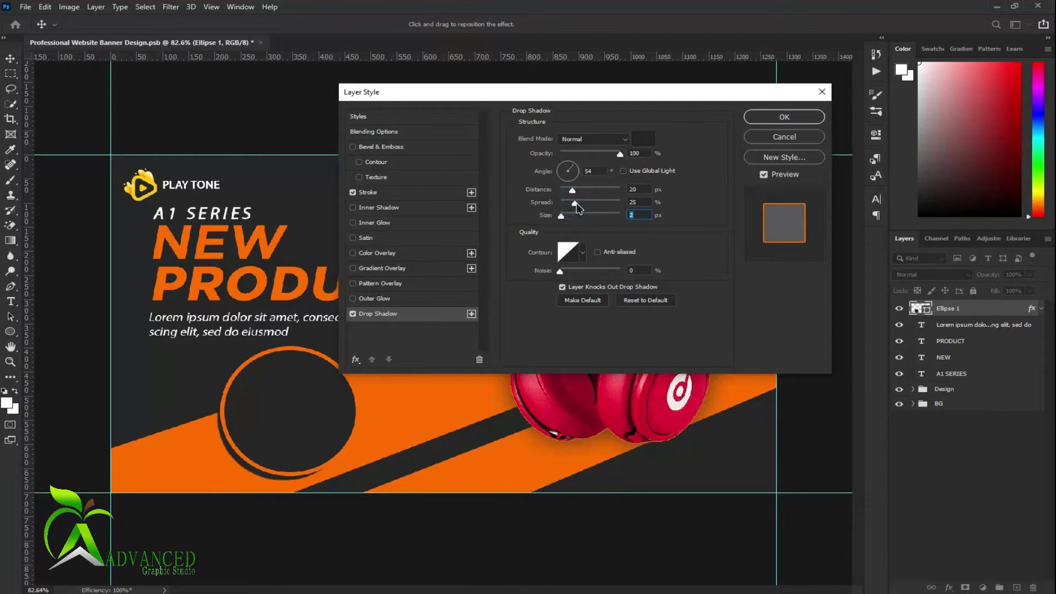
click(577, 204)
drag(561, 215, 564, 215)
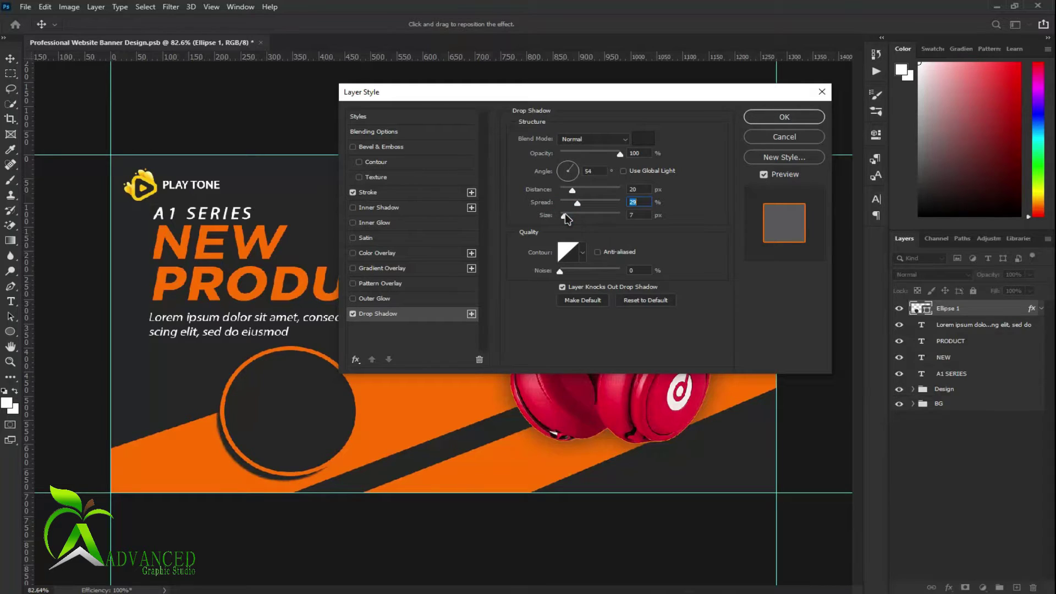
click(768, 119)
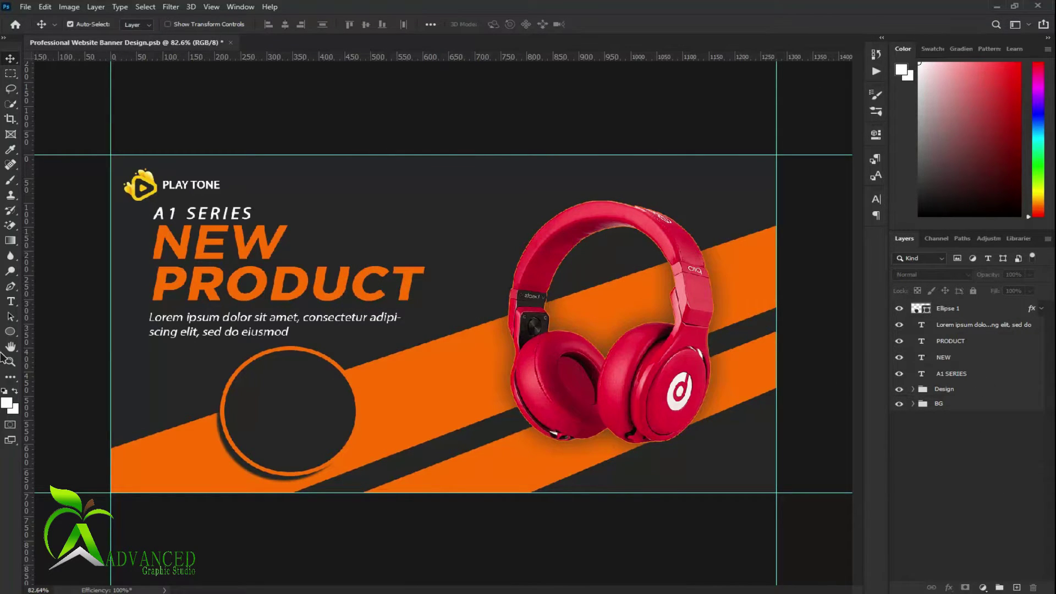
Add a white '50' text layer inside the badge circle
click(11, 302)
click(238, 388)
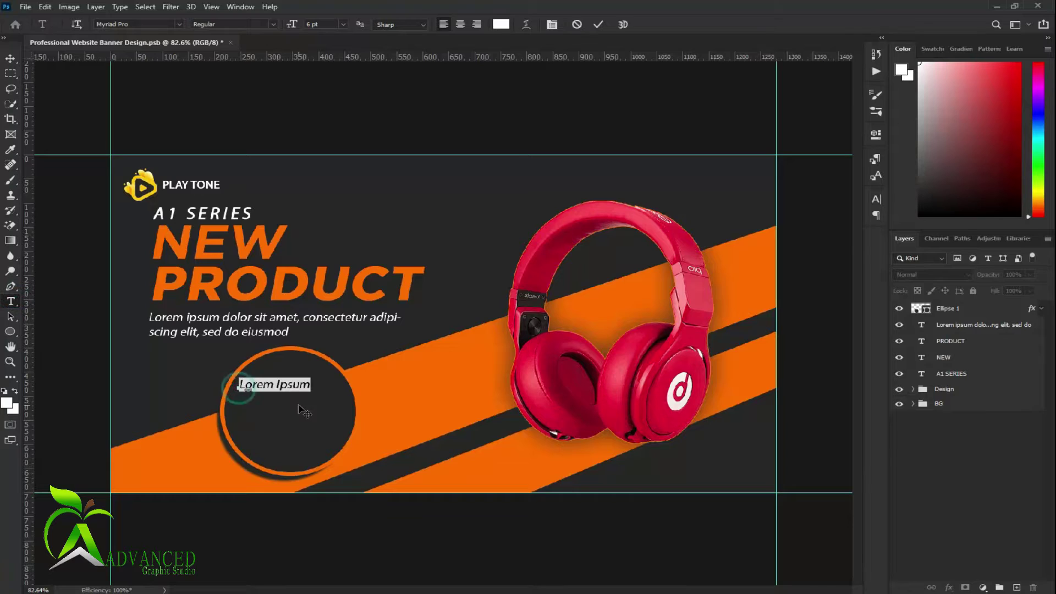
text(50)
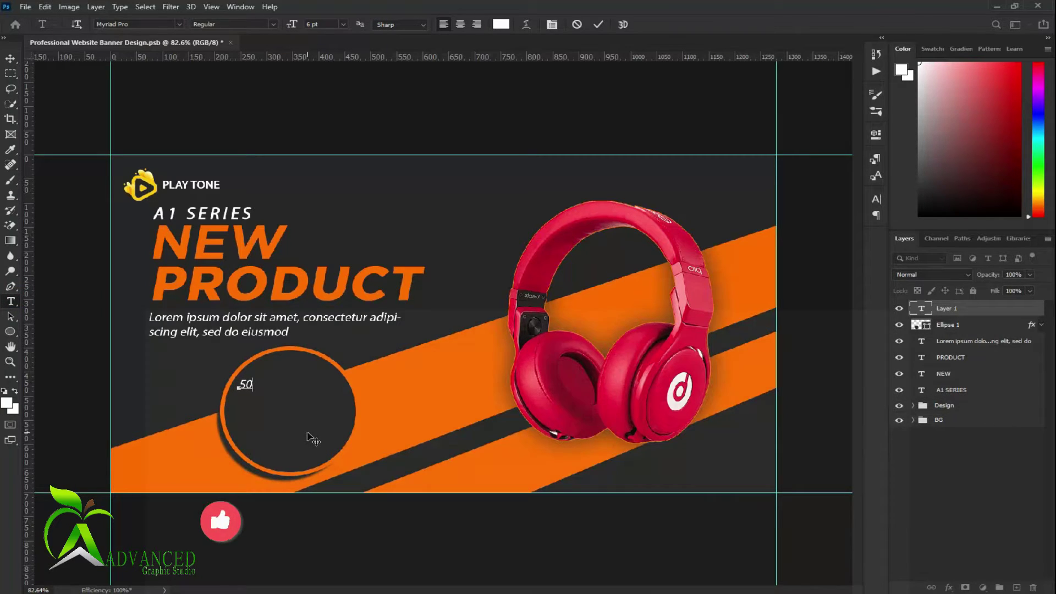
click(596, 25)
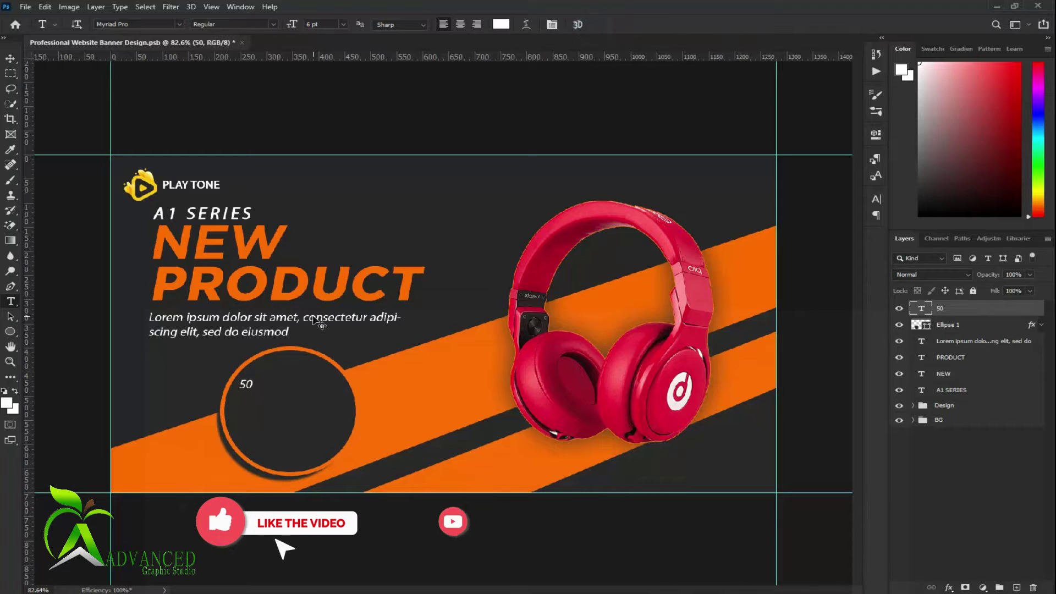
Scale the 50 up to about 654% (39.22 pt) so it fills the circle
key(ctrl+t)
mouse_move(252, 394)
mouse_down()
mouse_move(288, 421)
mouse_move(317, 400)
mouse_up()
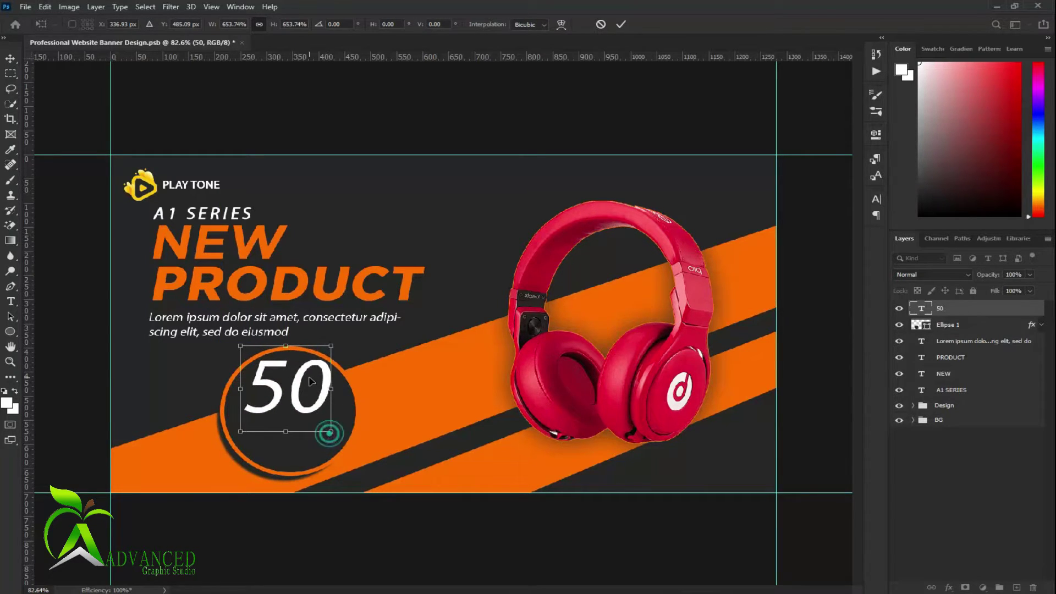
drag(325, 428, 329, 435)
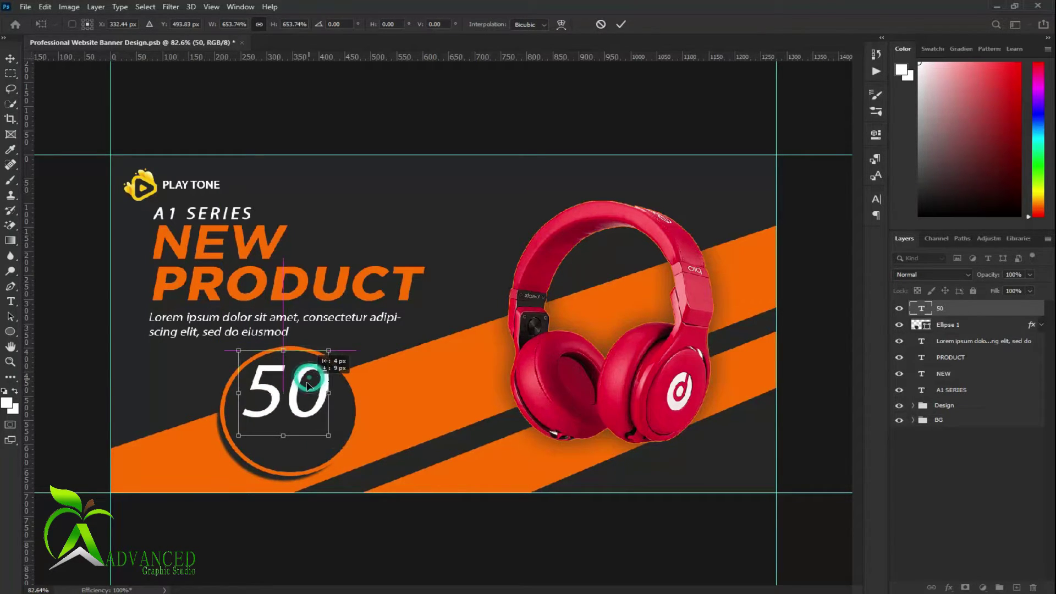
click(621, 24)
double_click(920, 308)
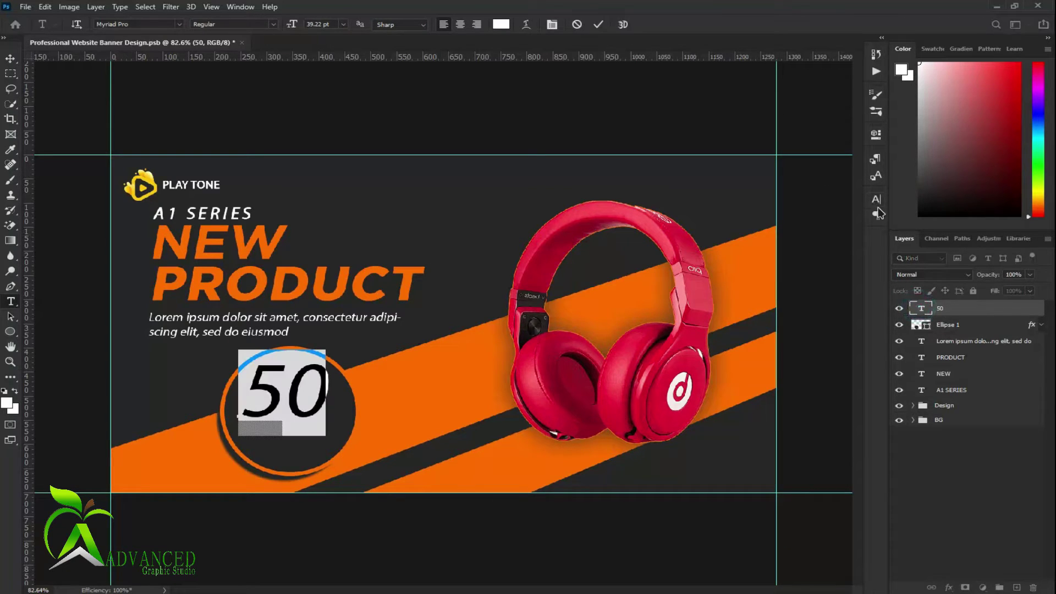
Change the 50's font to Falco Black Inline Negative
click(876, 199)
click(800, 216)
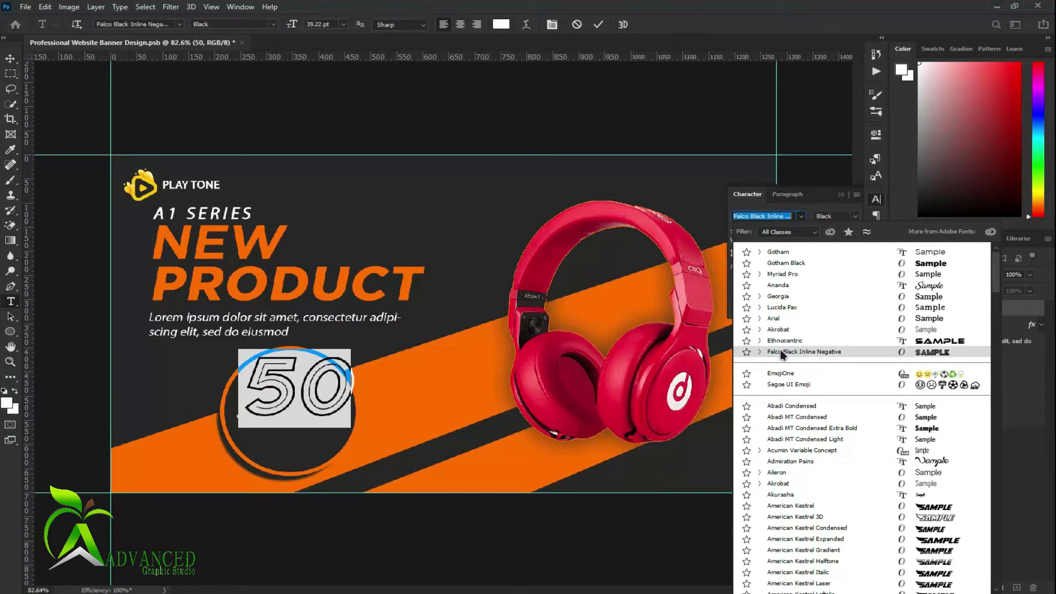
click(781, 353)
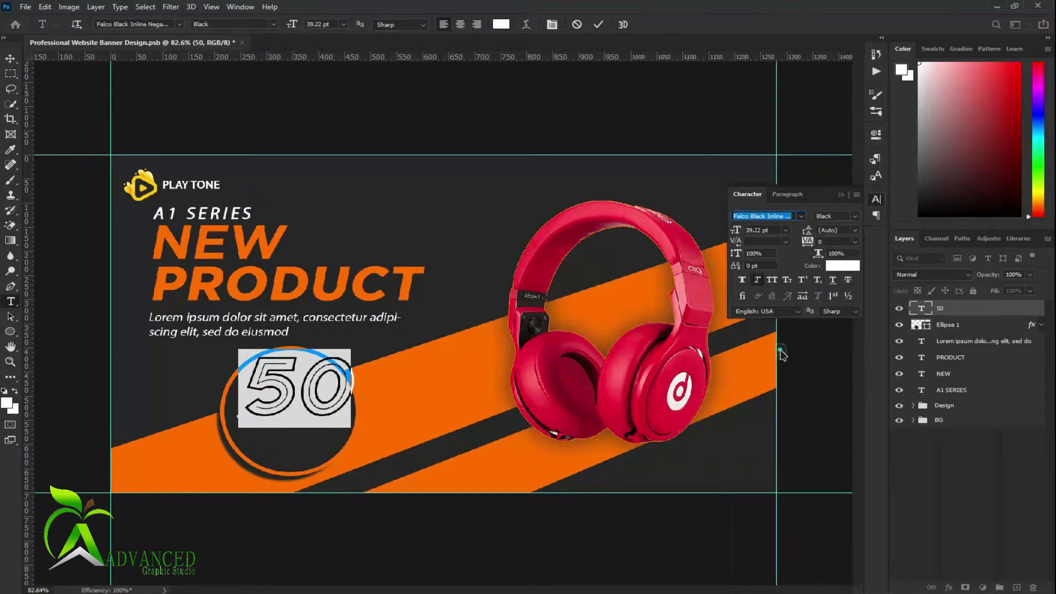
click(598, 25)
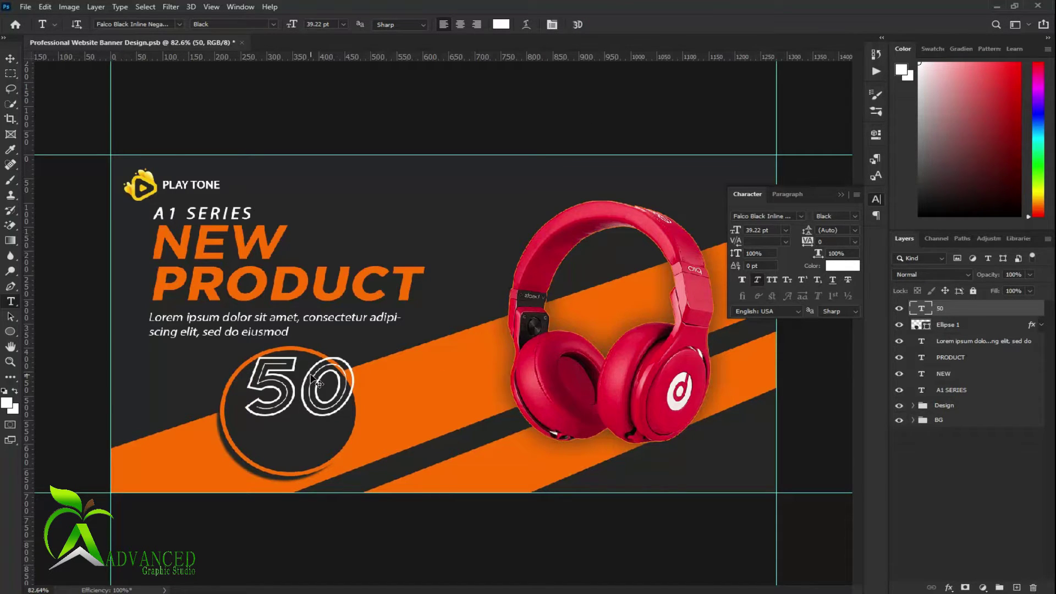
Shrink the 50 slightly to 32.39 pt within the circle
key(ctrl+t)
drag(353, 387, 339, 388)
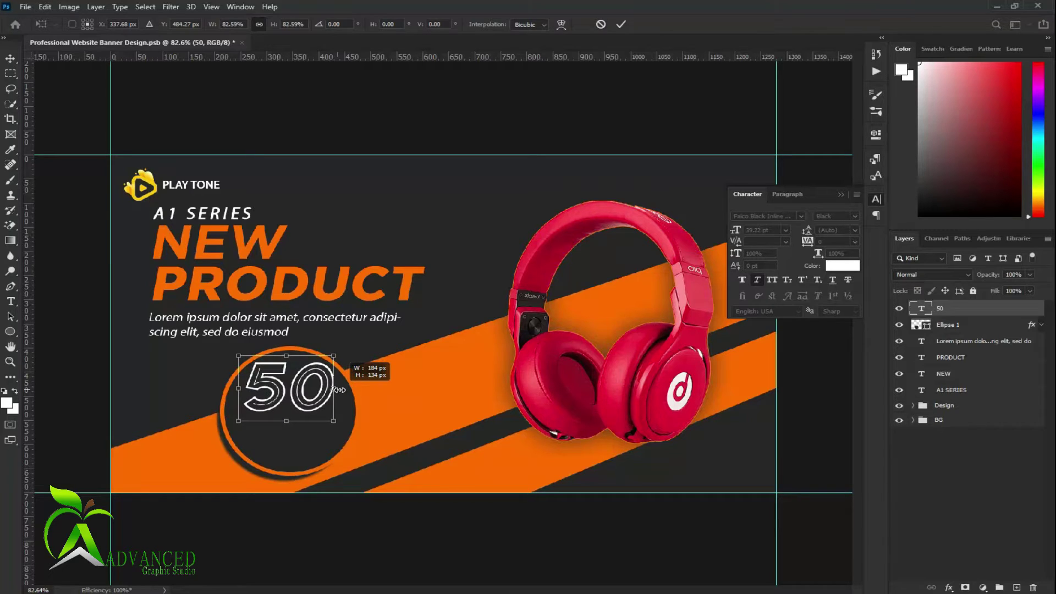
click(620, 25)
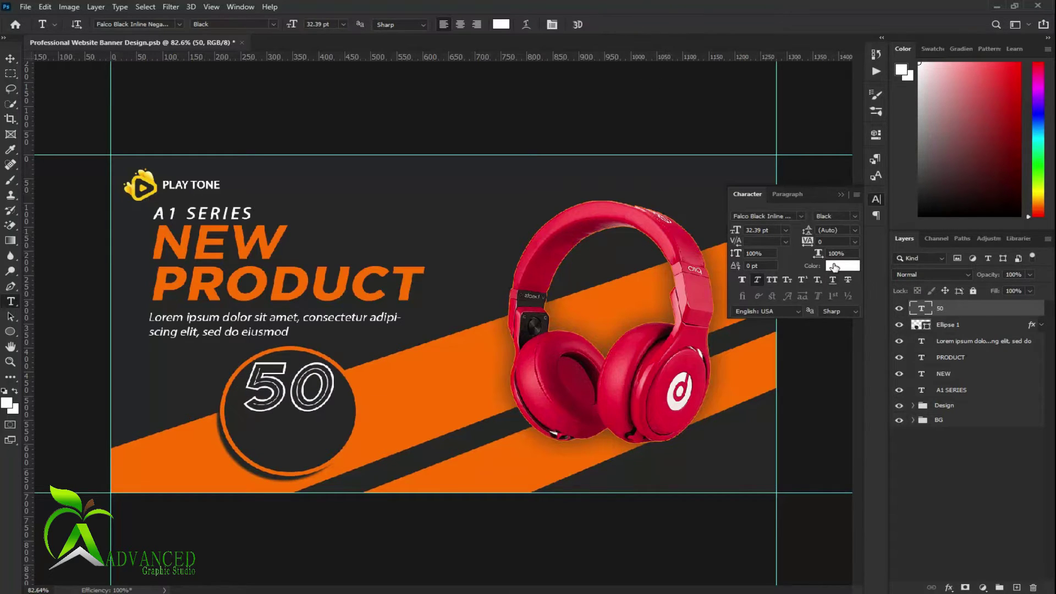
click(842, 265)
drag(357, 346, 458, 346)
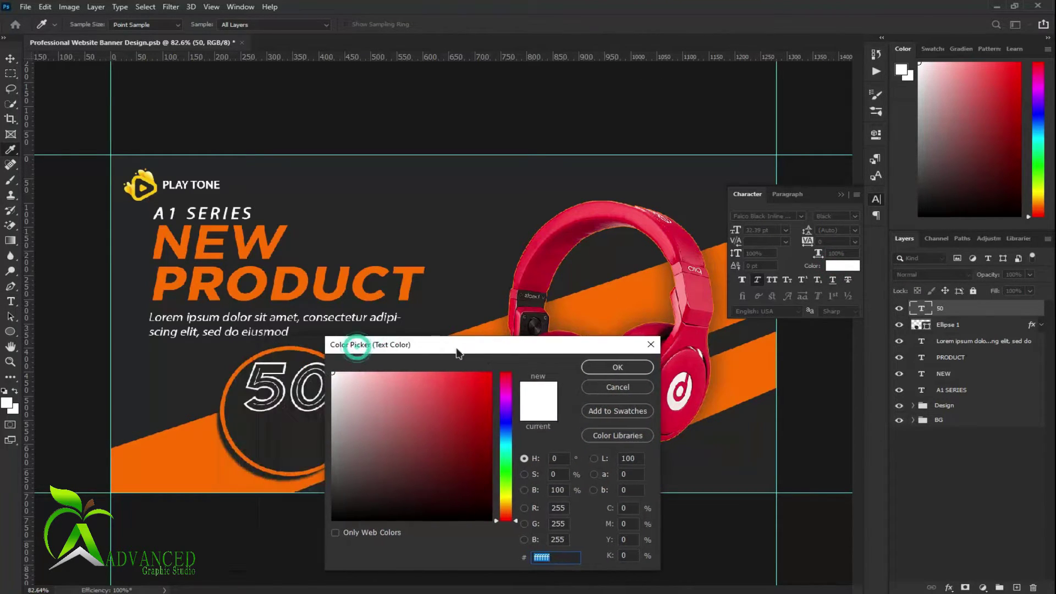
click(339, 287)
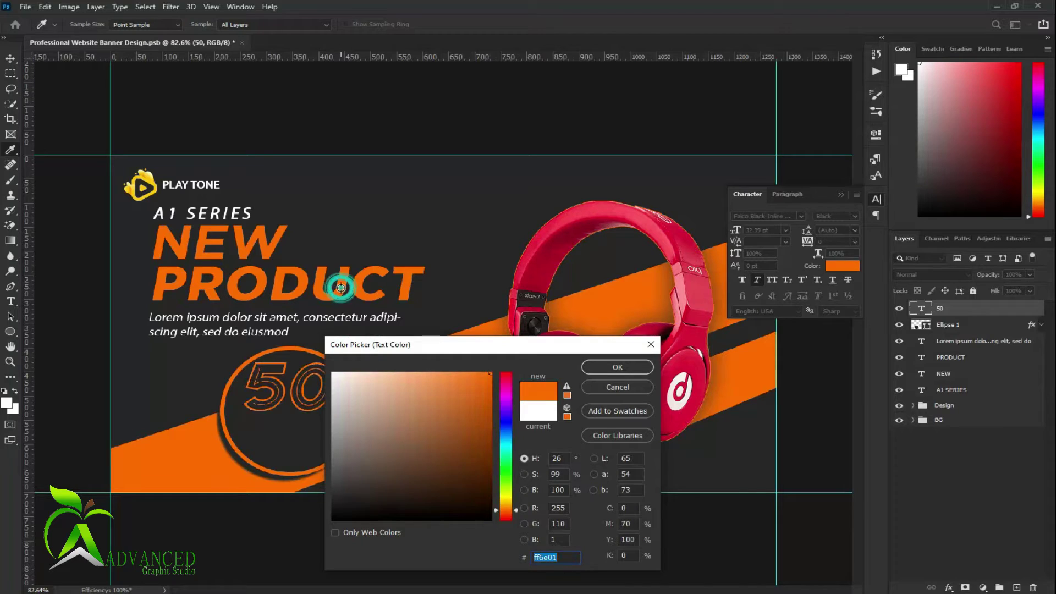
click(604, 372)
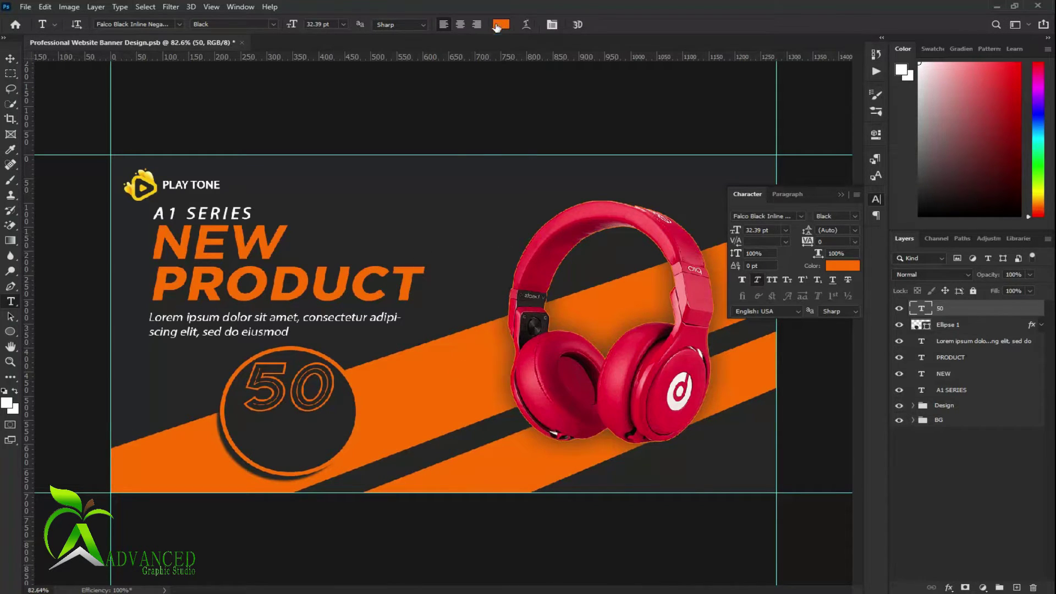
click(497, 25)
click(333, 373)
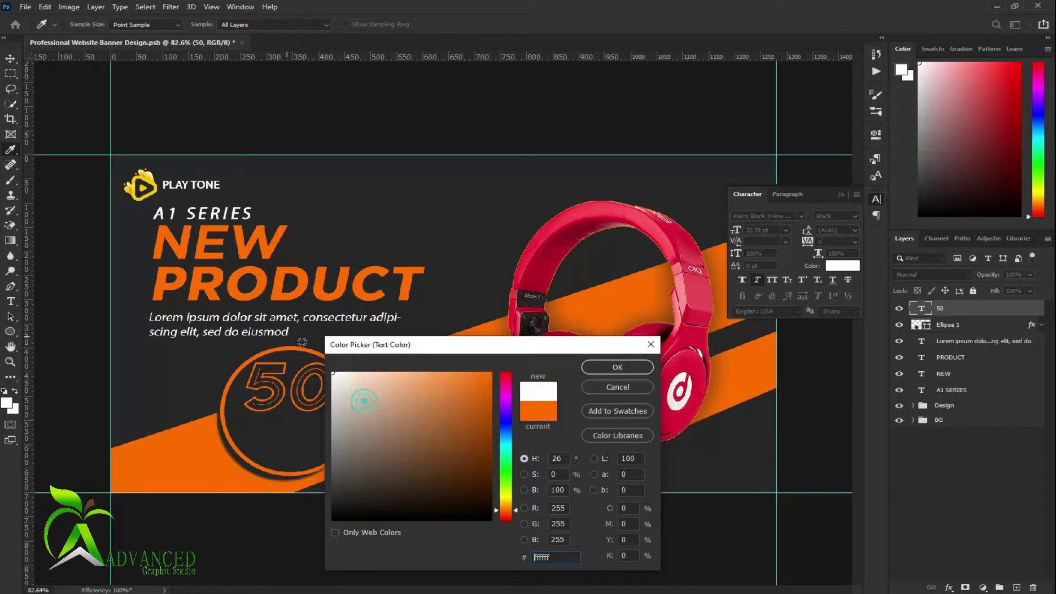
click(610, 374)
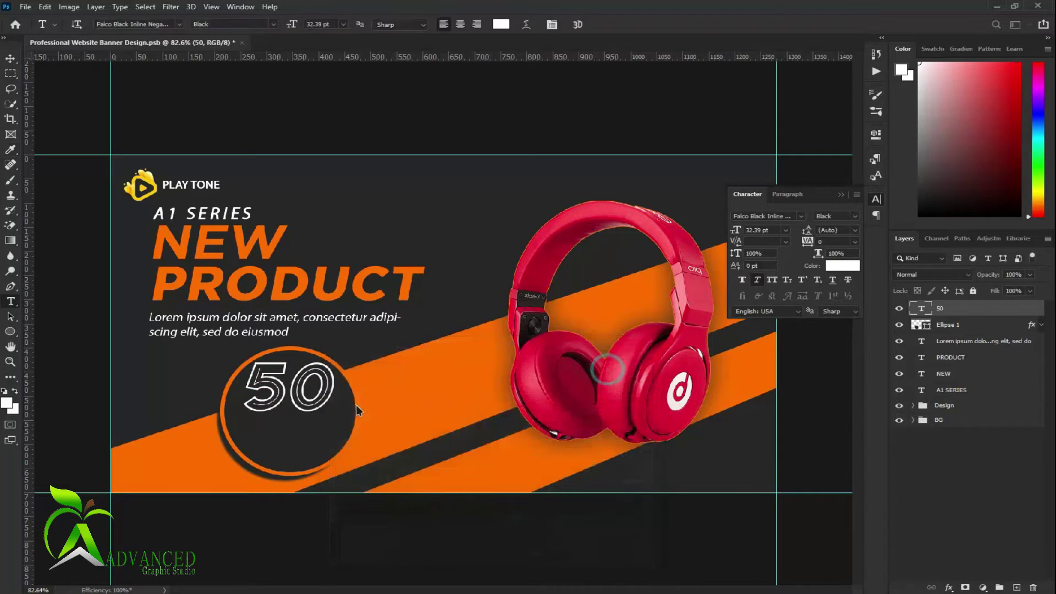
double_click(301, 384)
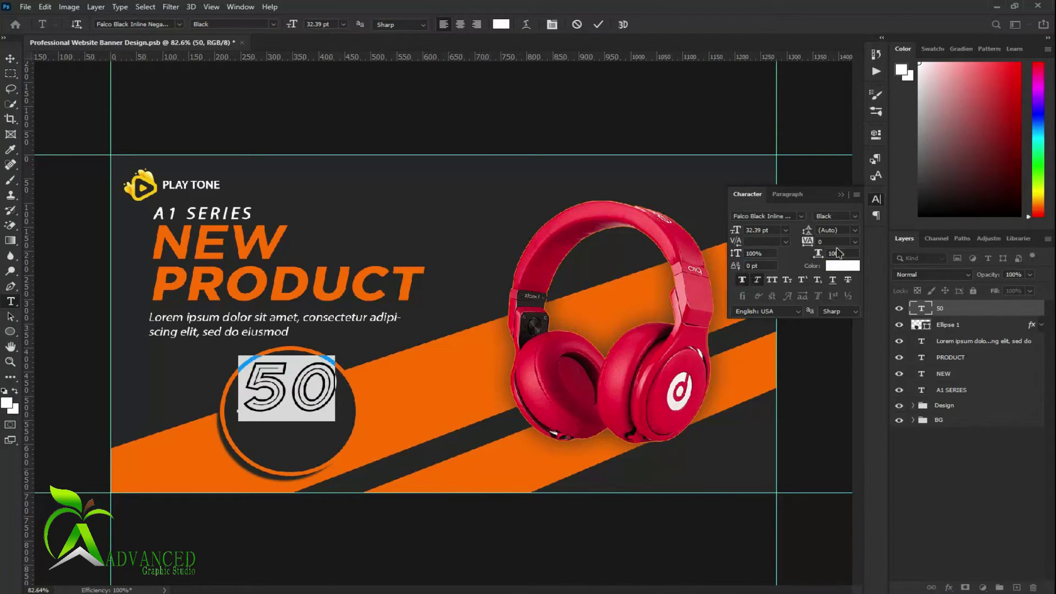
click(854, 216)
click(847, 216)
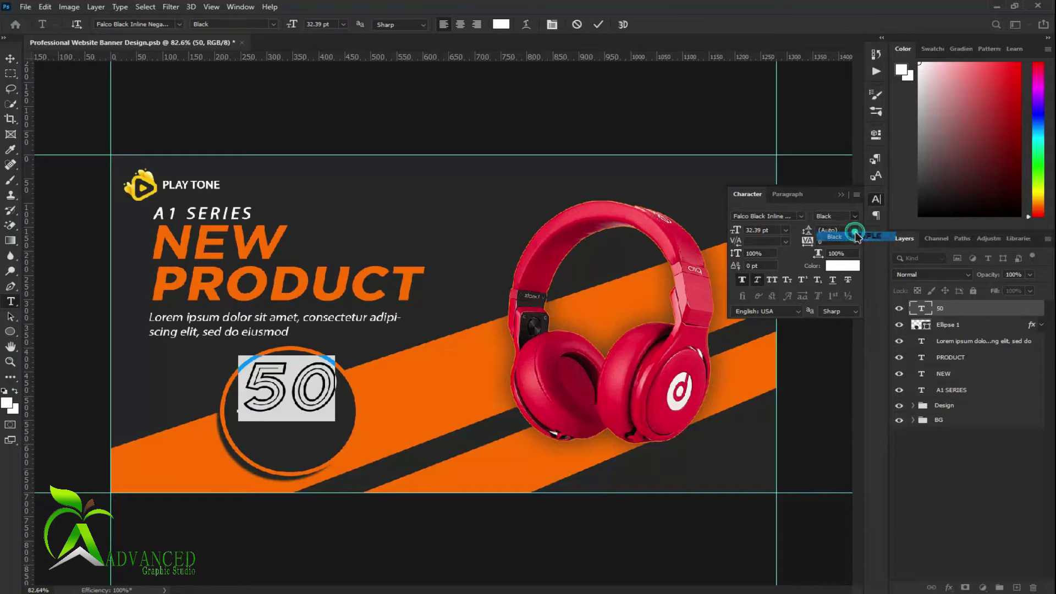
click(854, 216)
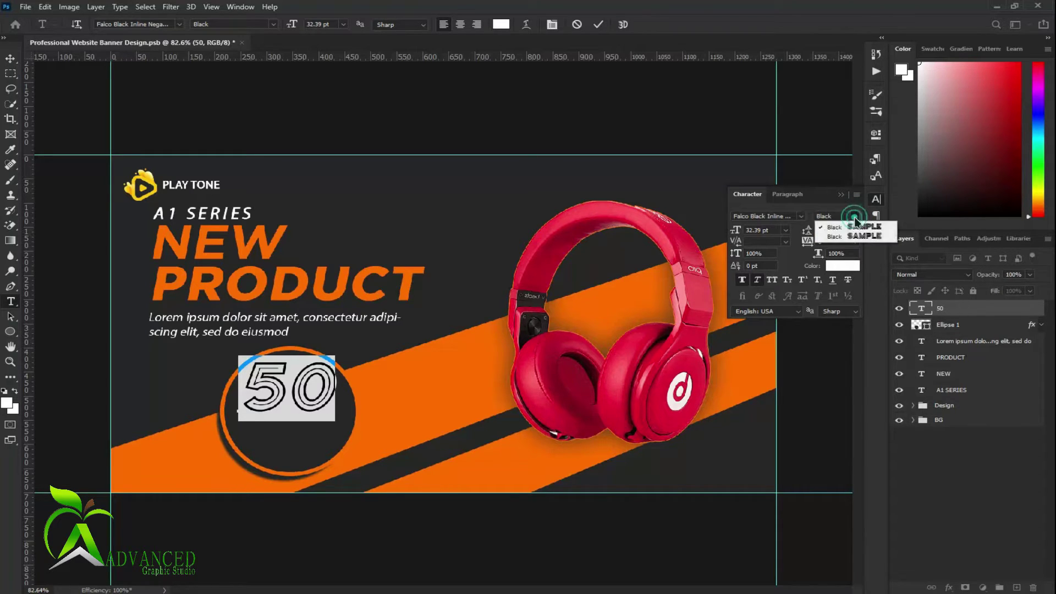
click(839, 227)
click(596, 25)
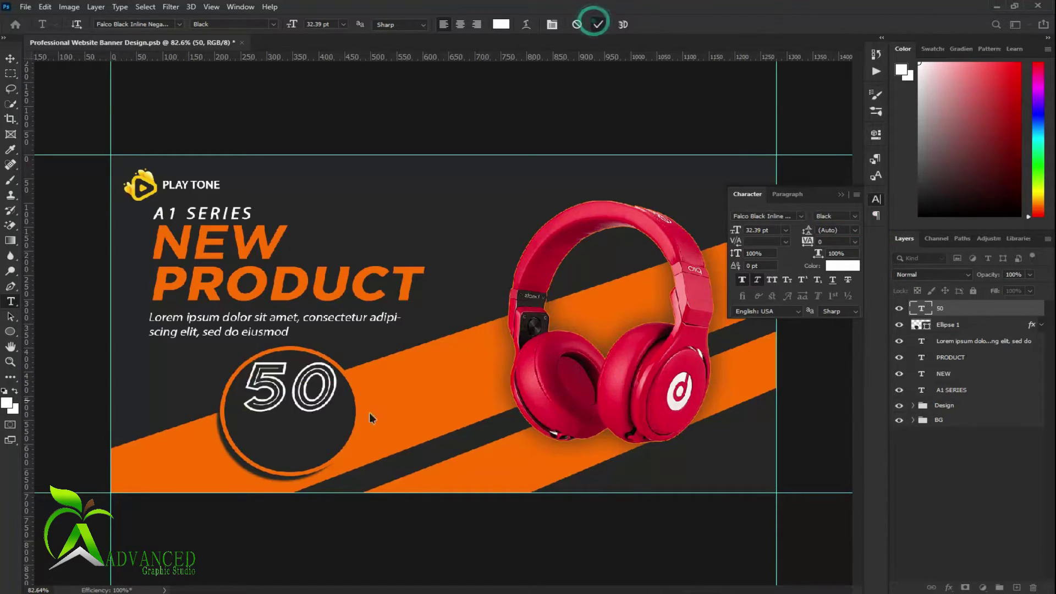
click(299, 413)
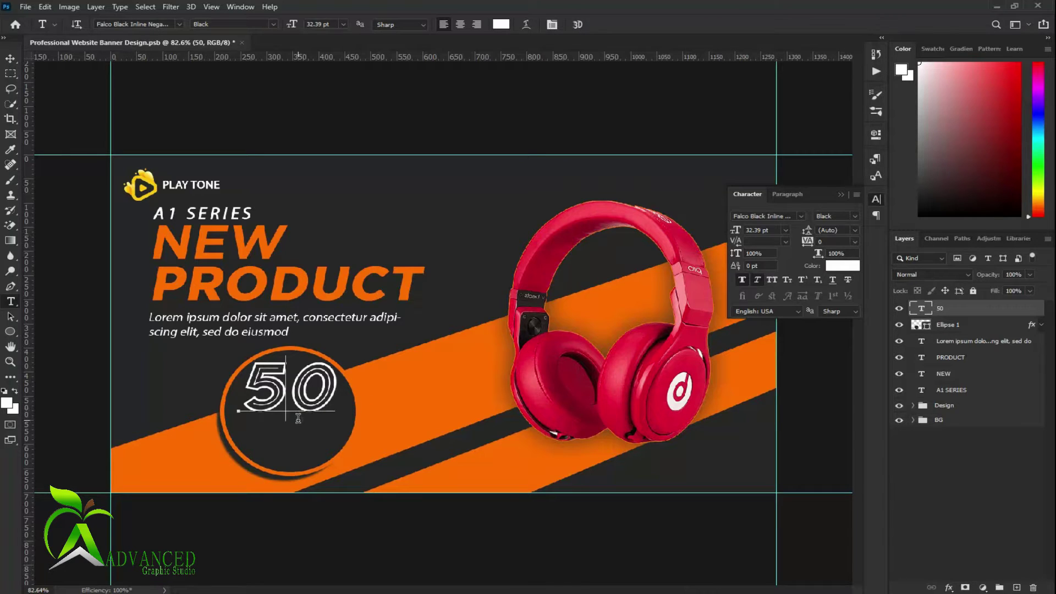
click(600, 26)
Add a Gotham Light '%' text layer beside the 50 and scale it up to about 531%
click(258, 449)
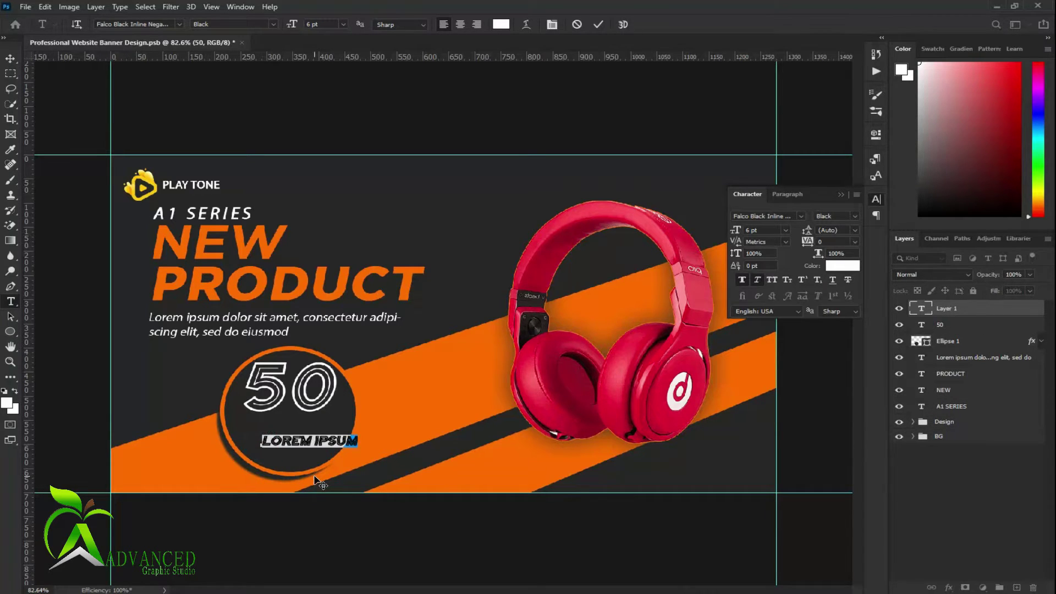
key(BackSpace)
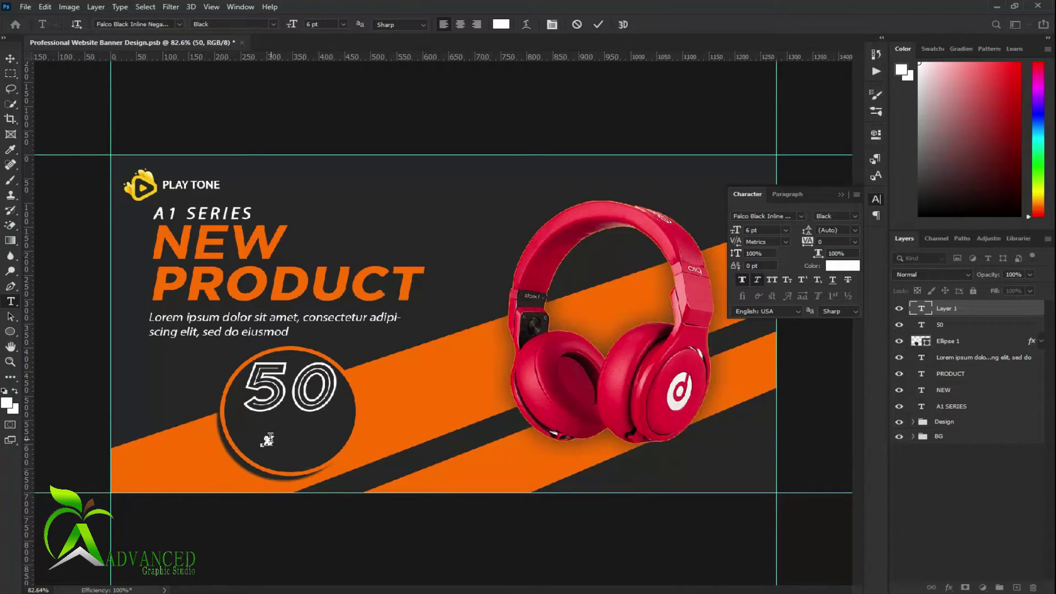
click(800, 217)
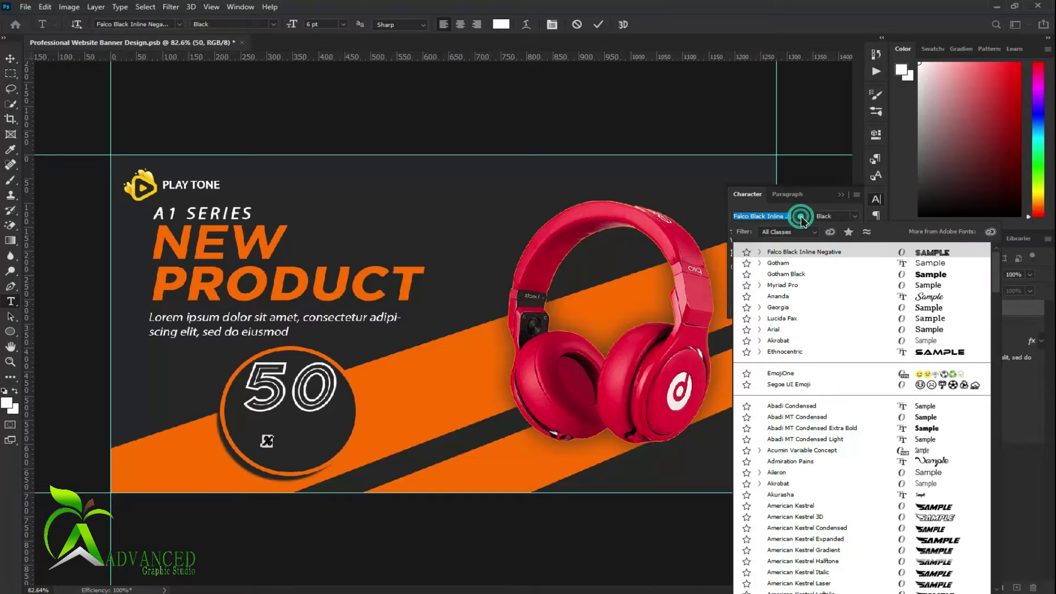
click(794, 260)
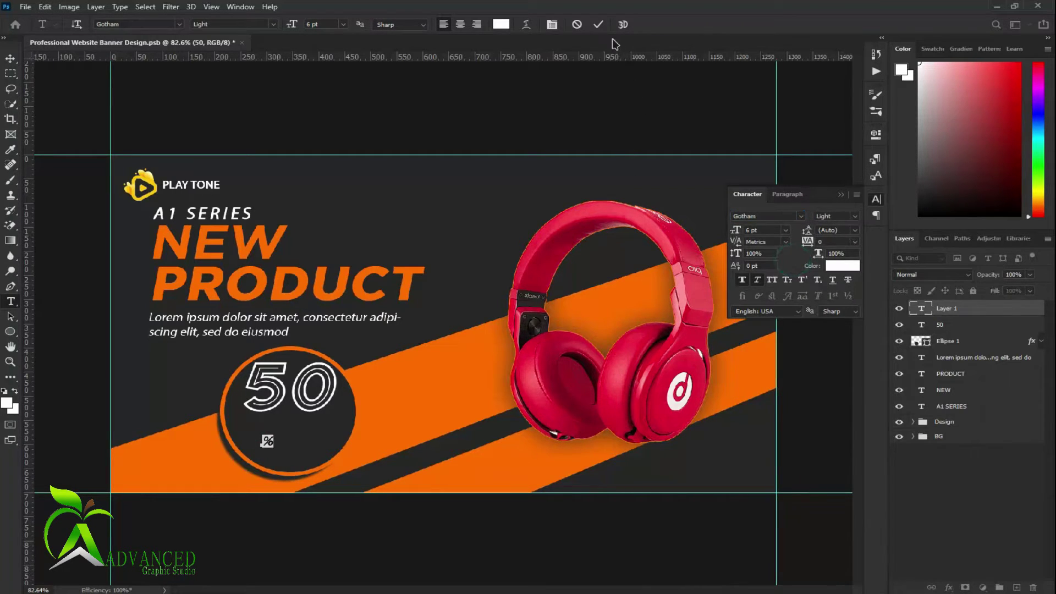
click(598, 24)
key(ctrl+t)
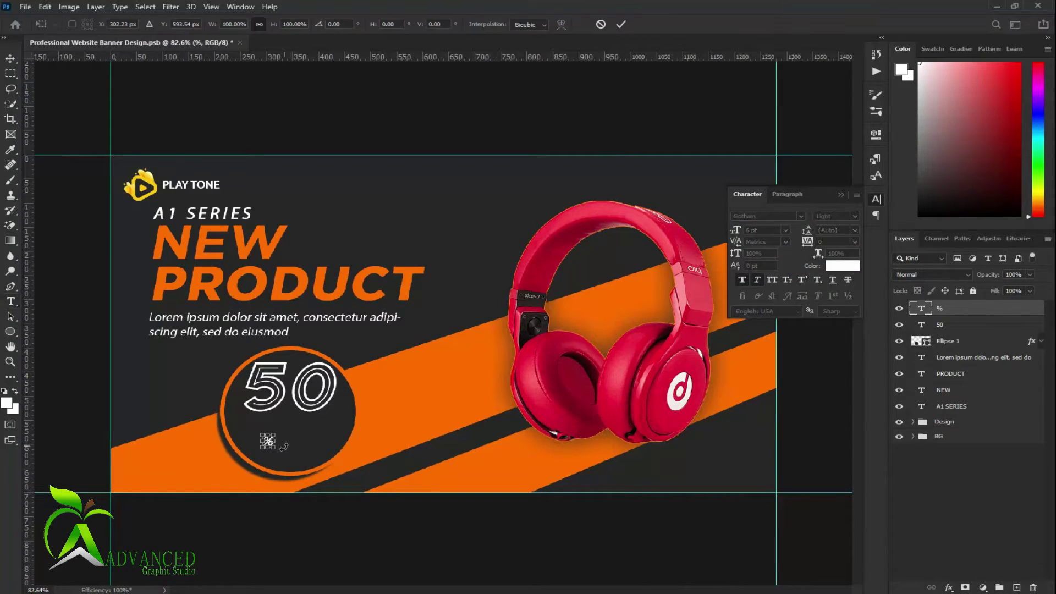
mouse_move(283, 461)
mouse_down()
mouse_move(307, 466)
mouse_move(327, 406)
mouse_up()
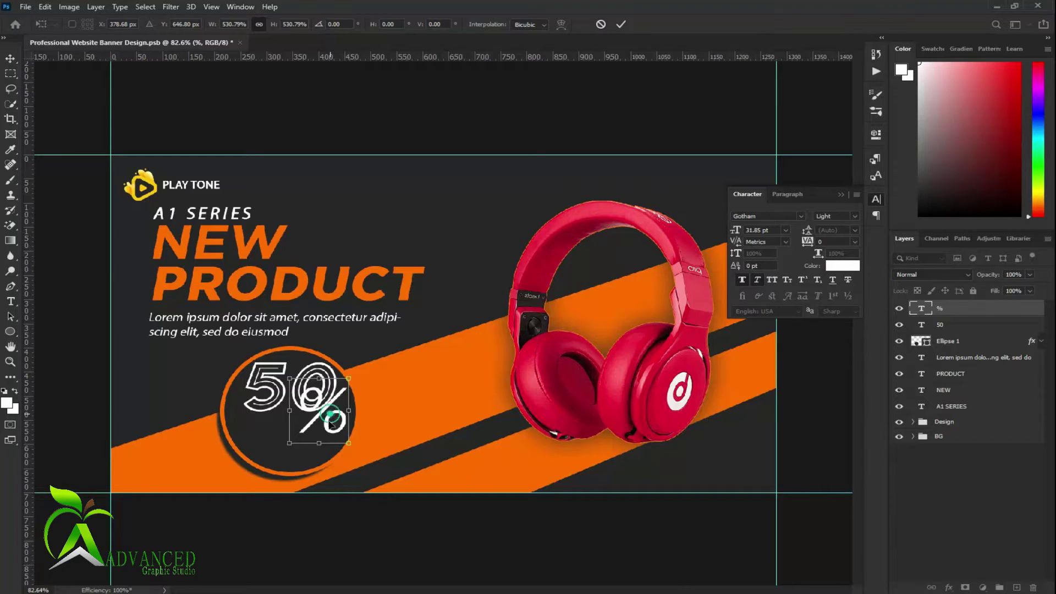
Lower the % sign slightly, then duplicate it down-left and retype the copy as 'OFF'
drag(331, 416, 328, 426)
click(620, 24)
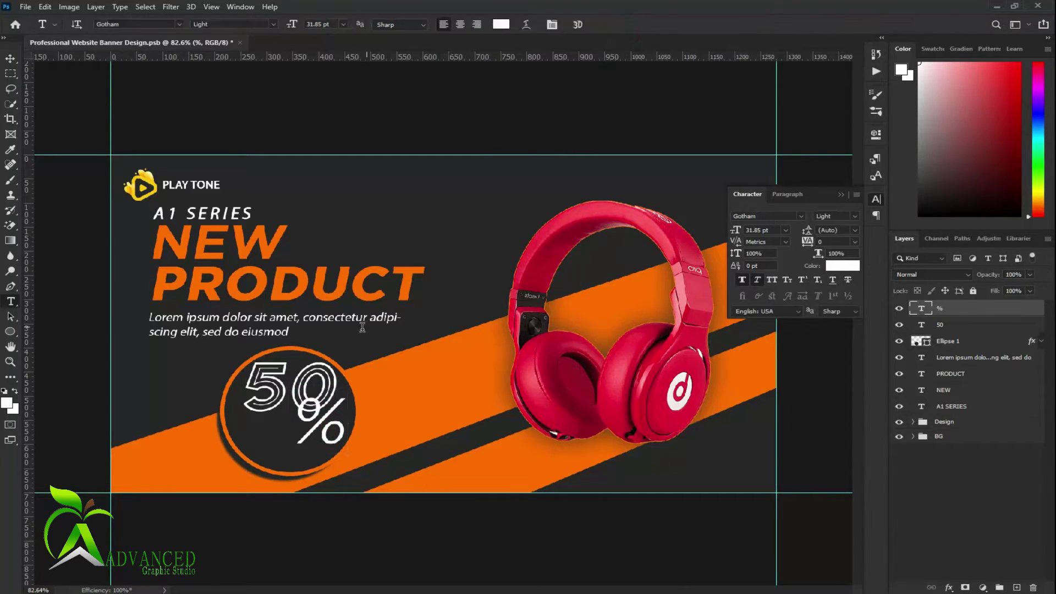
key(v)
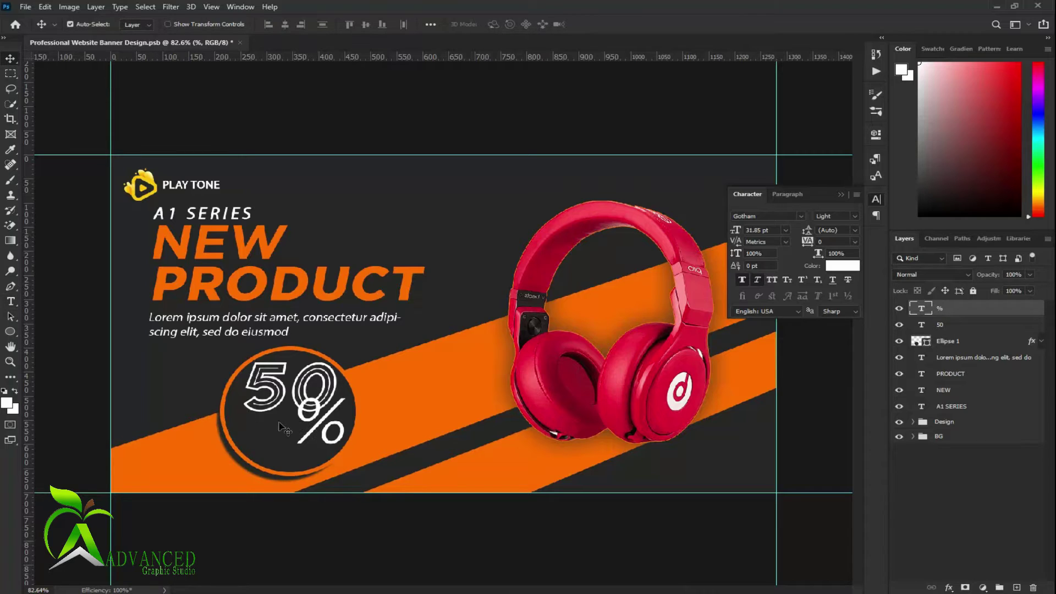
drag(329, 426, 271, 438)
key(t)
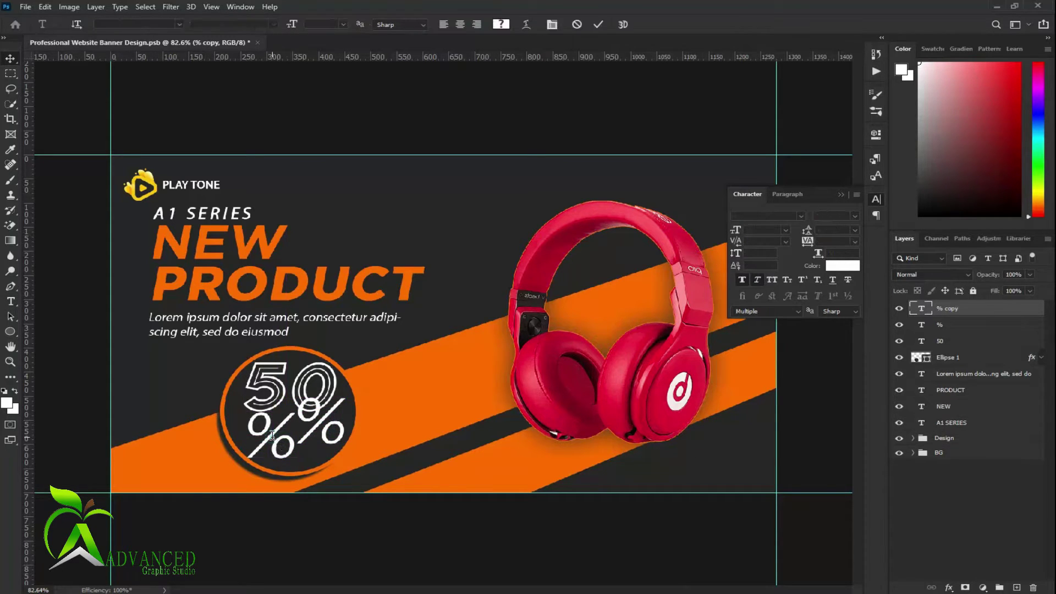
click(271, 437)
key(ctrl+a)
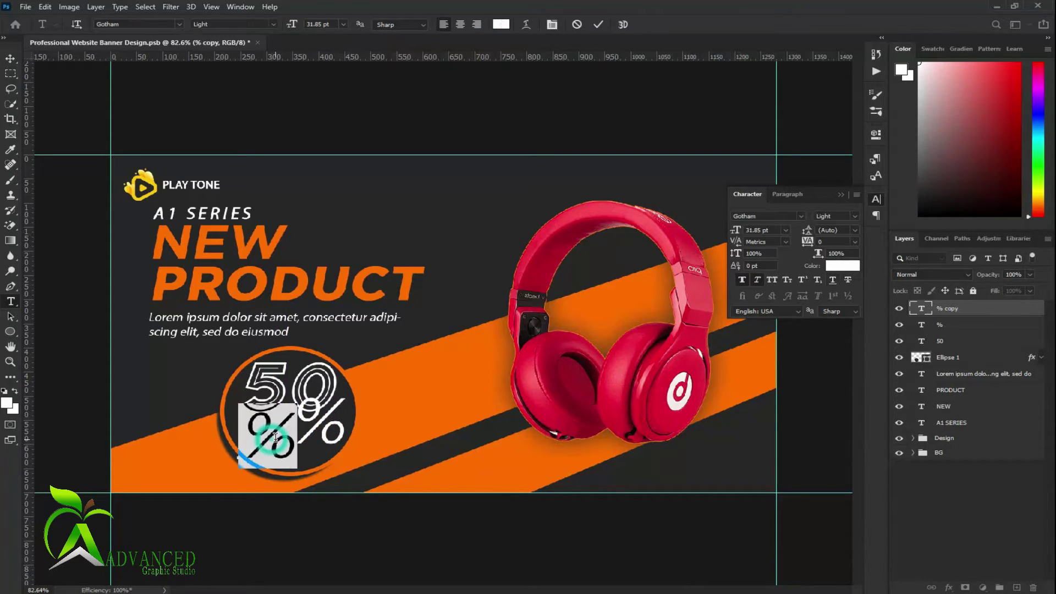
text(OFF)
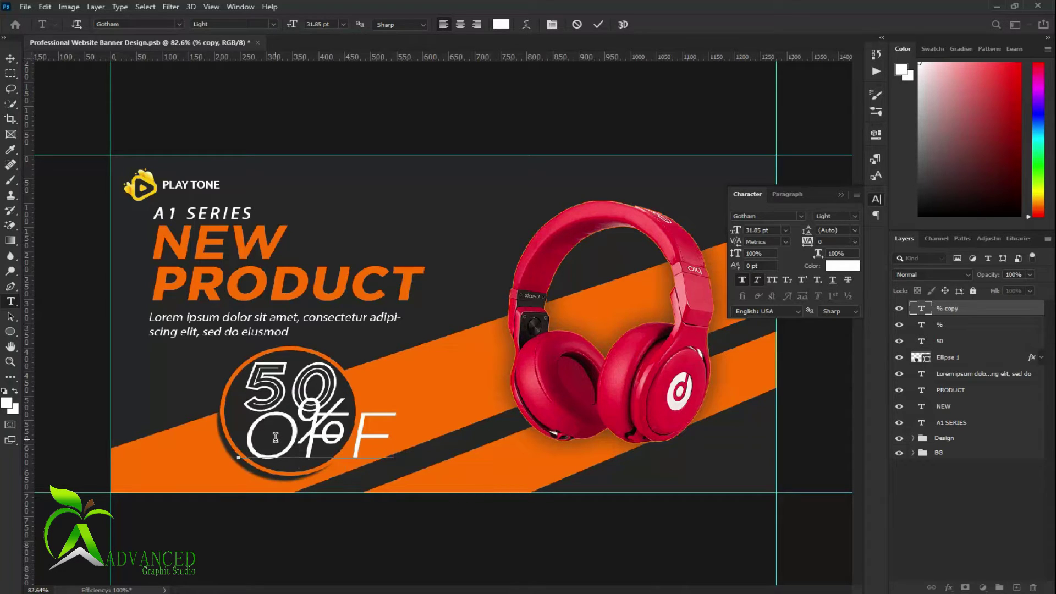
click(597, 25)
Shrink the OFF text to about 38% and begin resizing the % sign
key(ctrl+t)
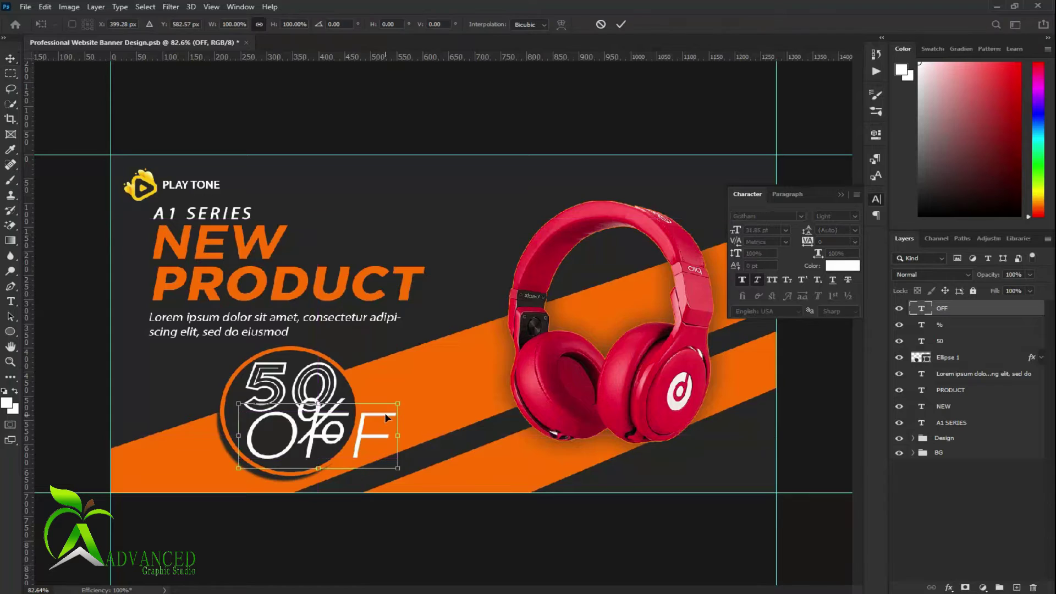
mouse_move(398, 436)
mouse_down()
mouse_move(276, 435)
mouse_move(337, 433)
mouse_move(332, 424)
mouse_move(318, 453)
mouse_up()
click(621, 25)
key(ctrl+t)
Confirm the resized % sign, set the OFF text to Bold, and save
click(621, 24)
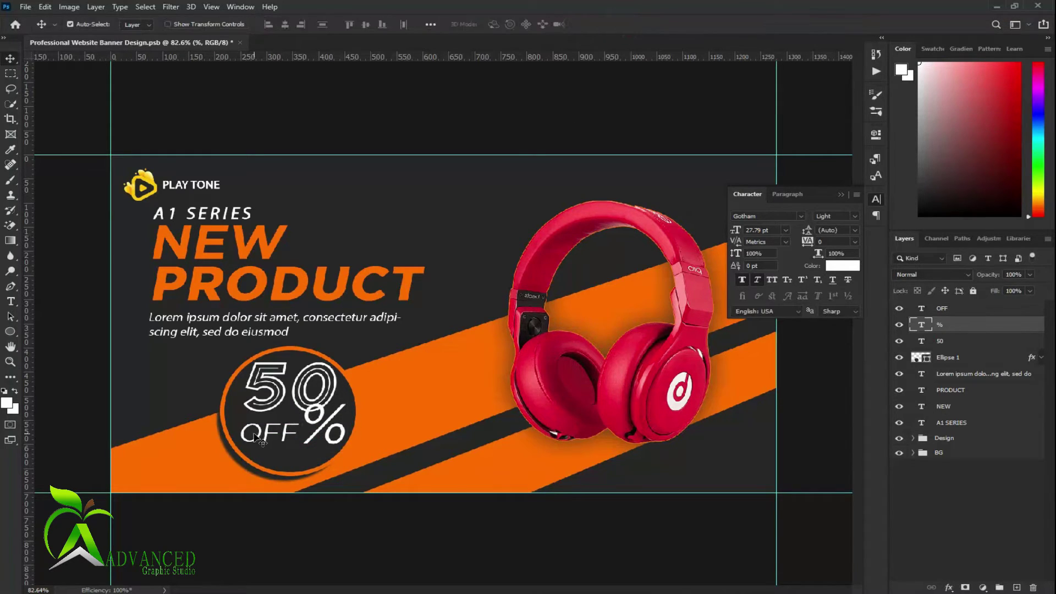
double_click(920, 308)
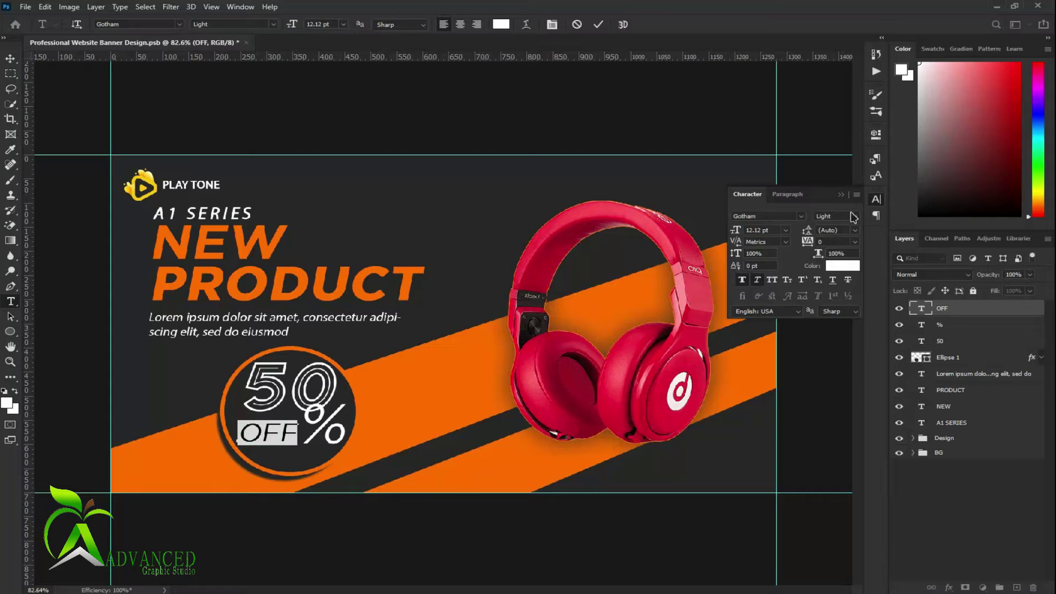
click(853, 217)
click(859, 272)
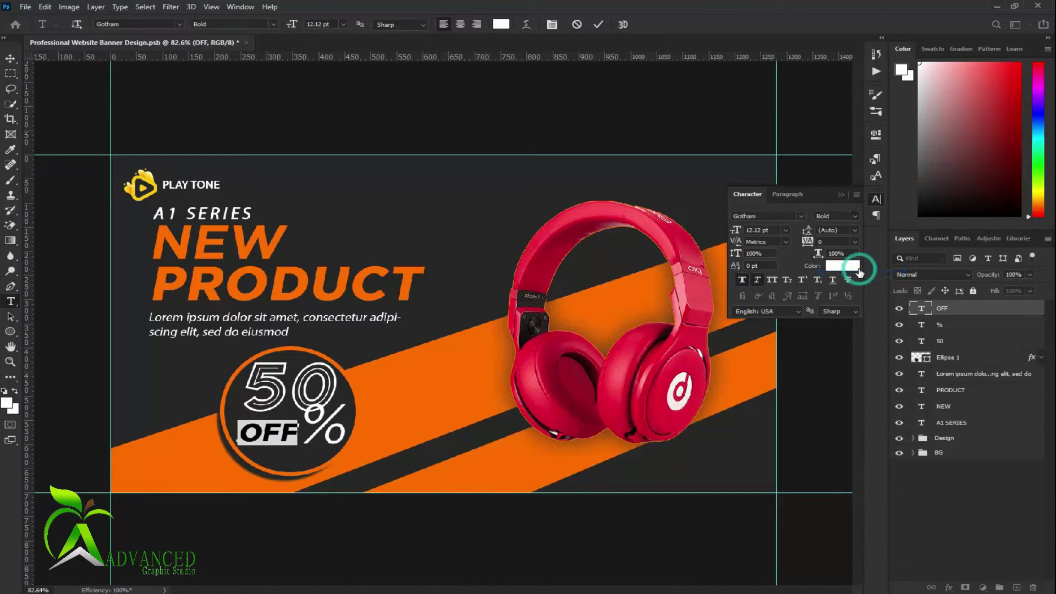
click(598, 24)
key(v)
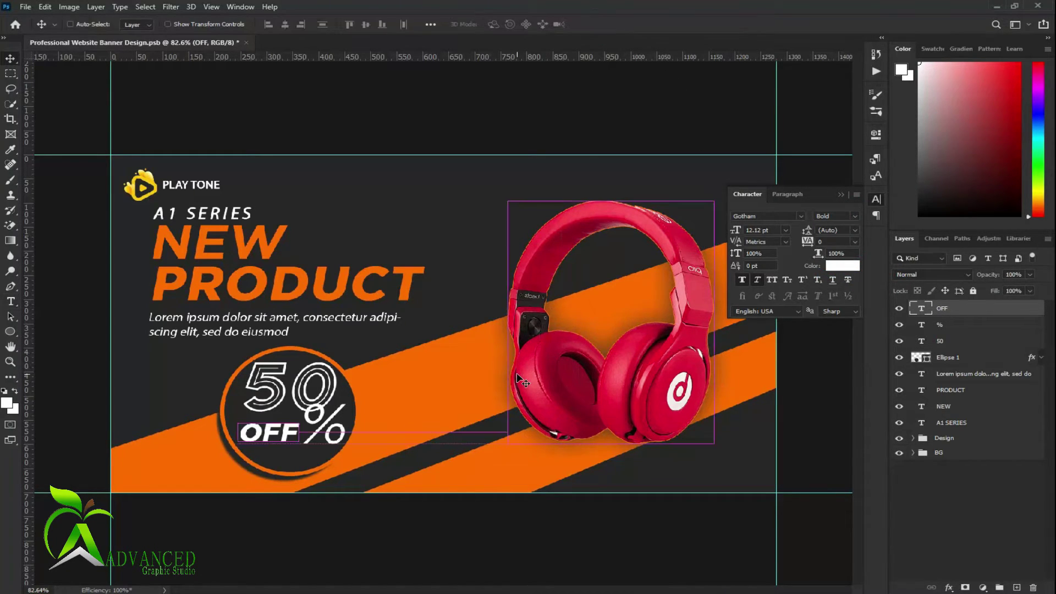
key(ctrl+s)
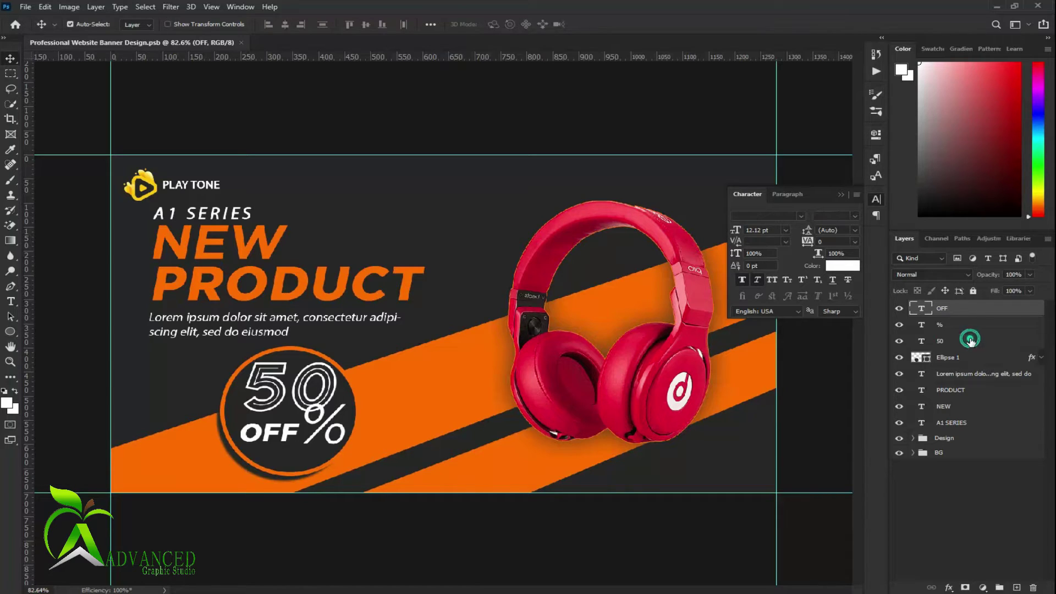
Nudge the 50, % and OFF layers together left and down, then save again
shift+click(971, 341)
key(Left)
key(Left)
key(Left)
key(Down)
key(Down)
key(Down)
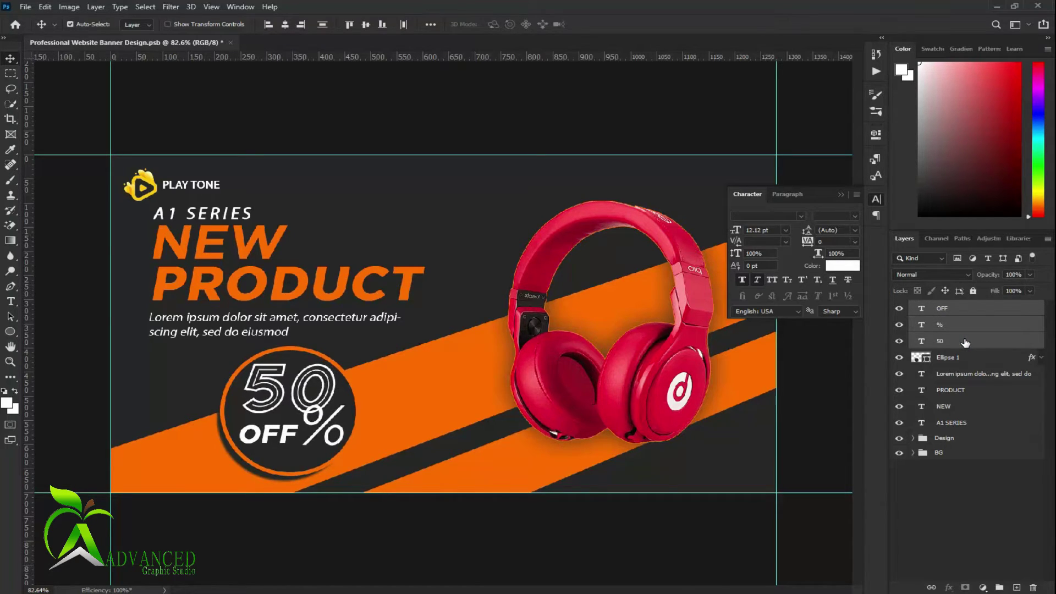
key(Left)
key(Left)
key(Down)
key(Down)
key(Down)
key(Down)
key(Down)
key(Down)
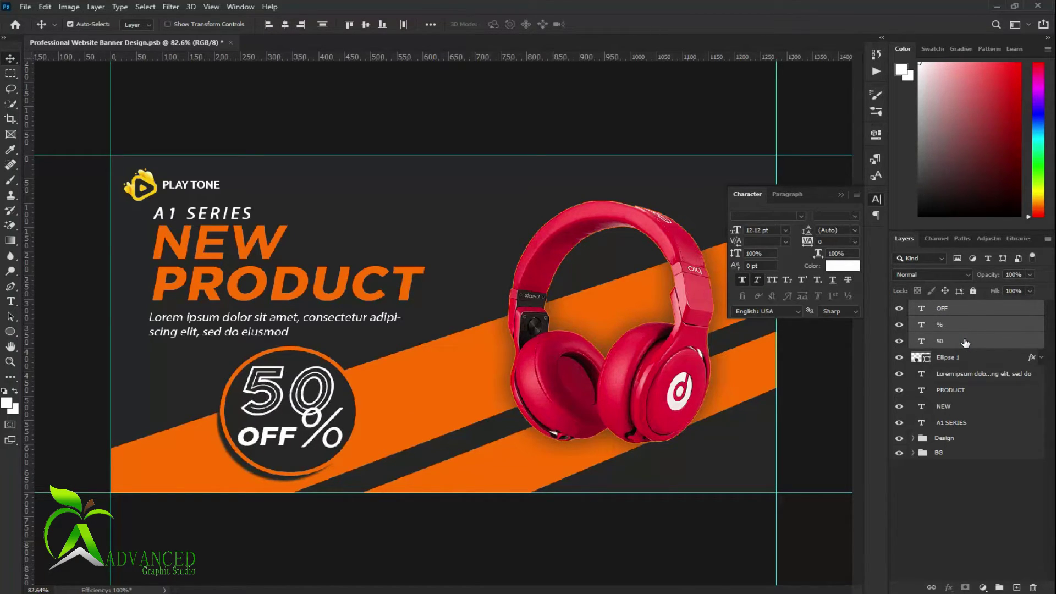
click(953, 486)
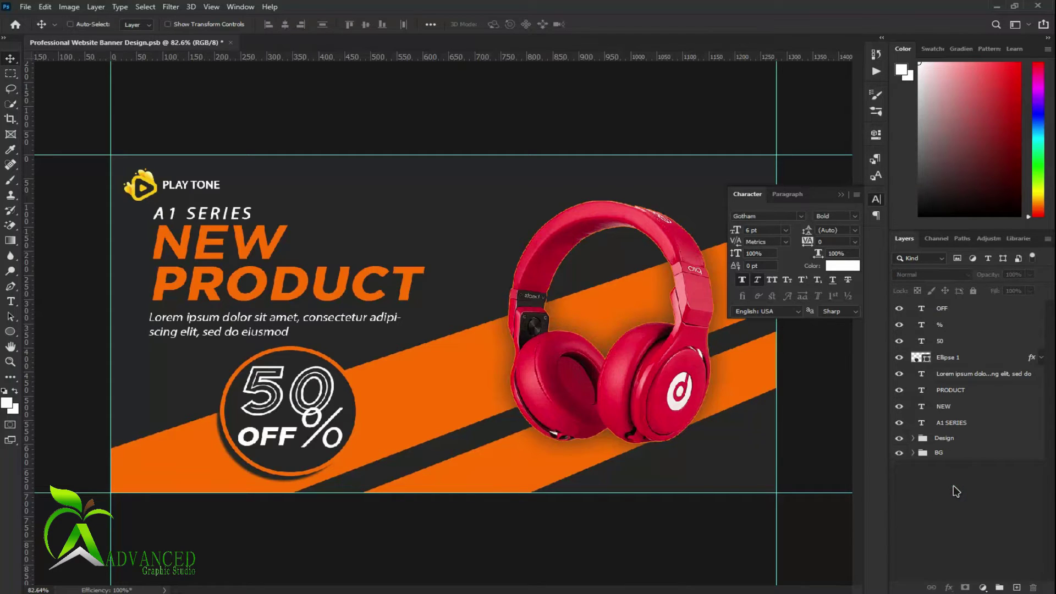
key(ctrl+s)
click(840, 196)
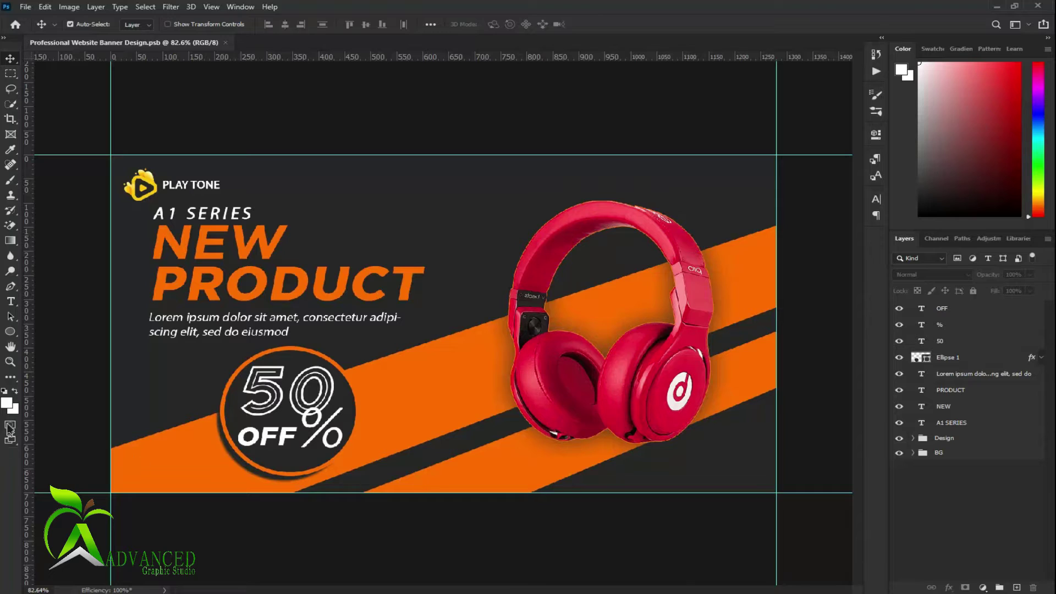
Draw a 218 x 53 px rounded rectangle at the lower right and round it into a pill
right_click(12, 333)
click(55, 338)
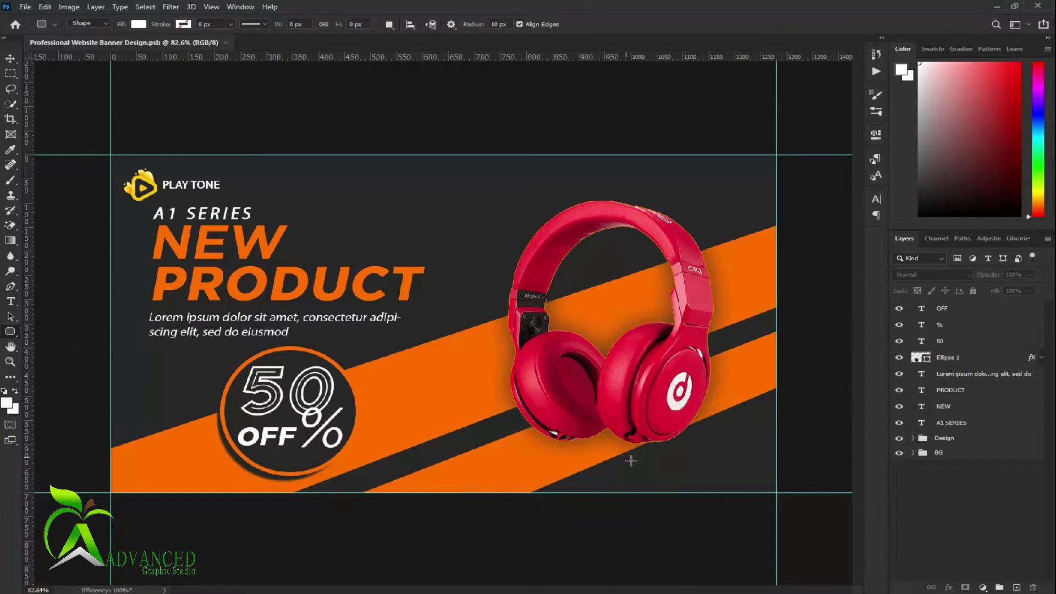
drag(654, 454, 769, 485)
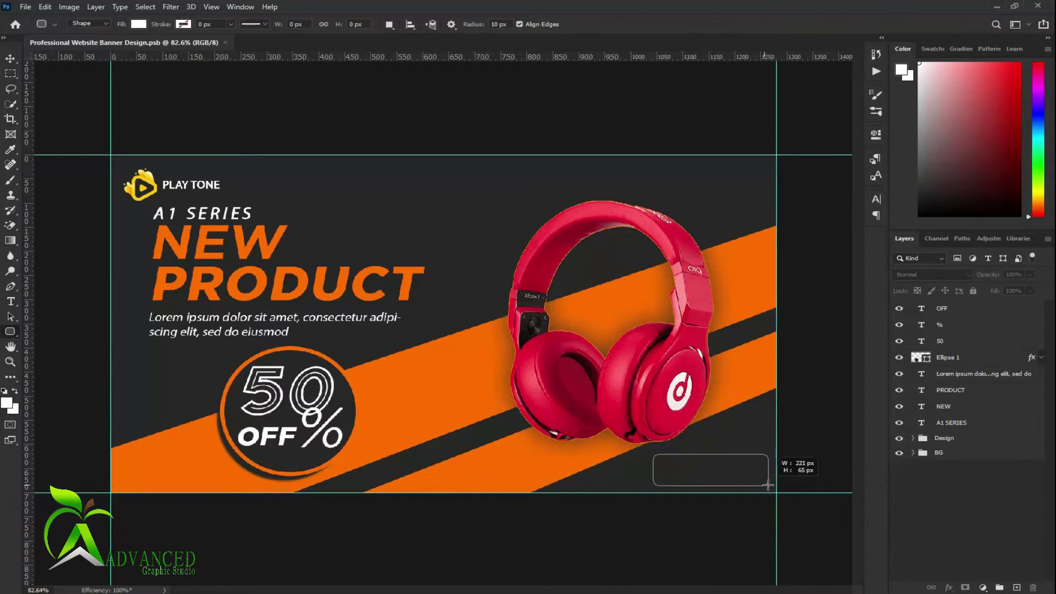
drag(768, 485, 767, 481)
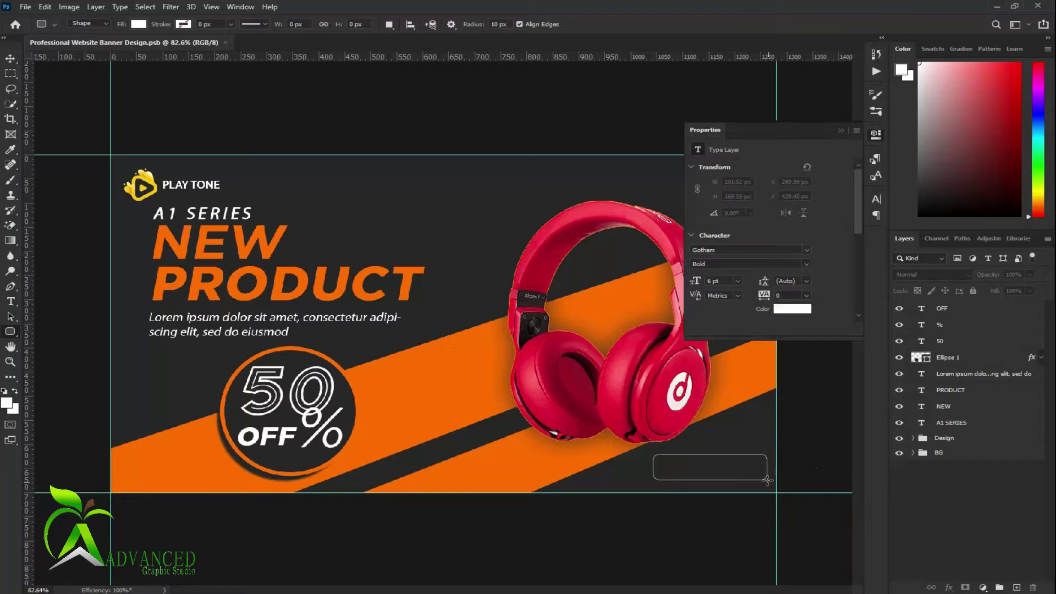
drag(699, 249, 714, 250)
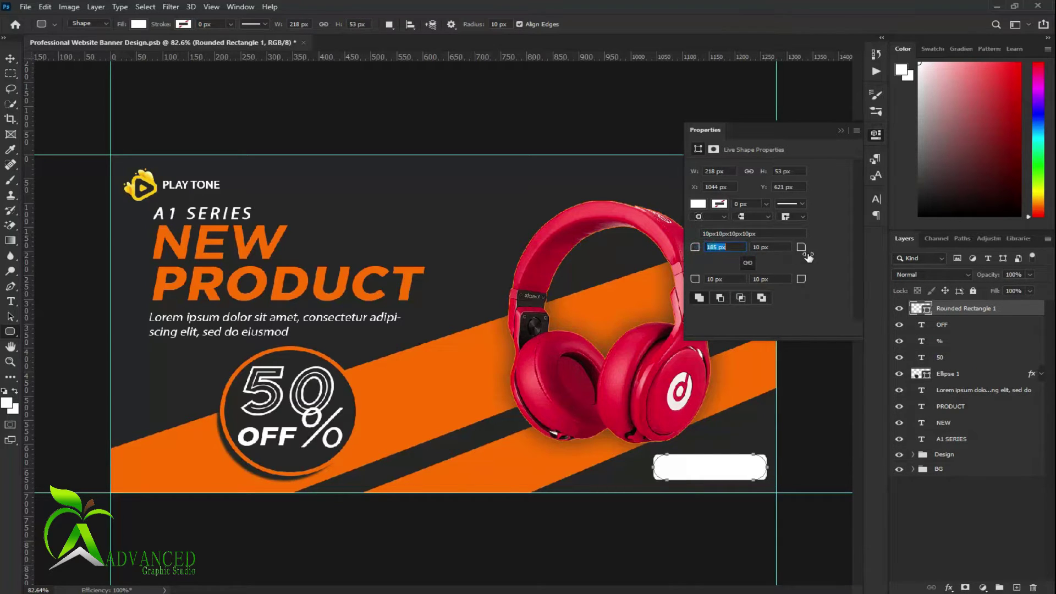
click(840, 130)
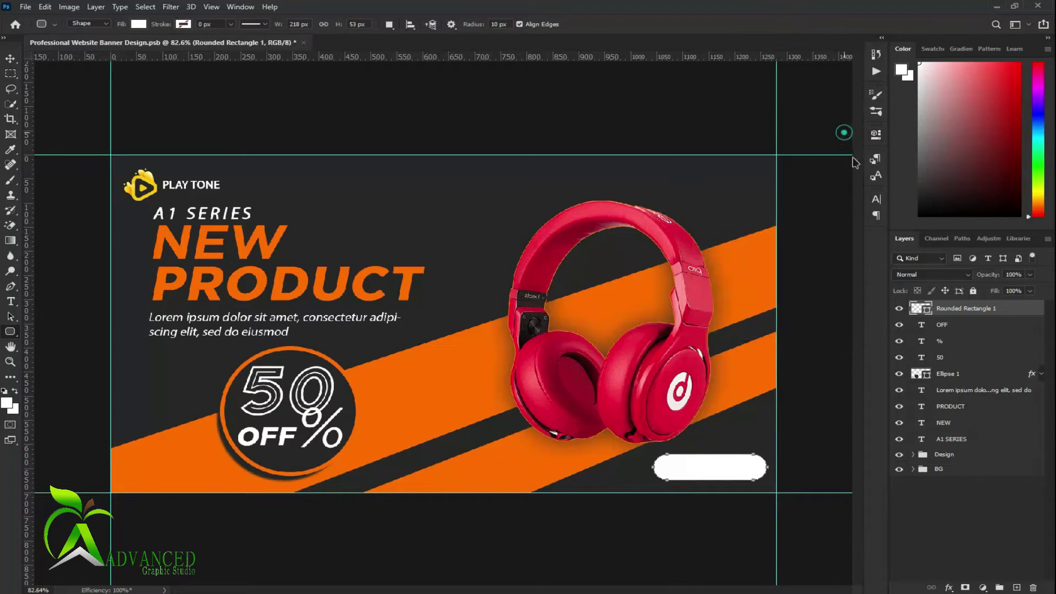
Add a Gradient Overlay to the pill, with its left stop set to orange sampled from the stripe
right_click(995, 310)
click(843, 118)
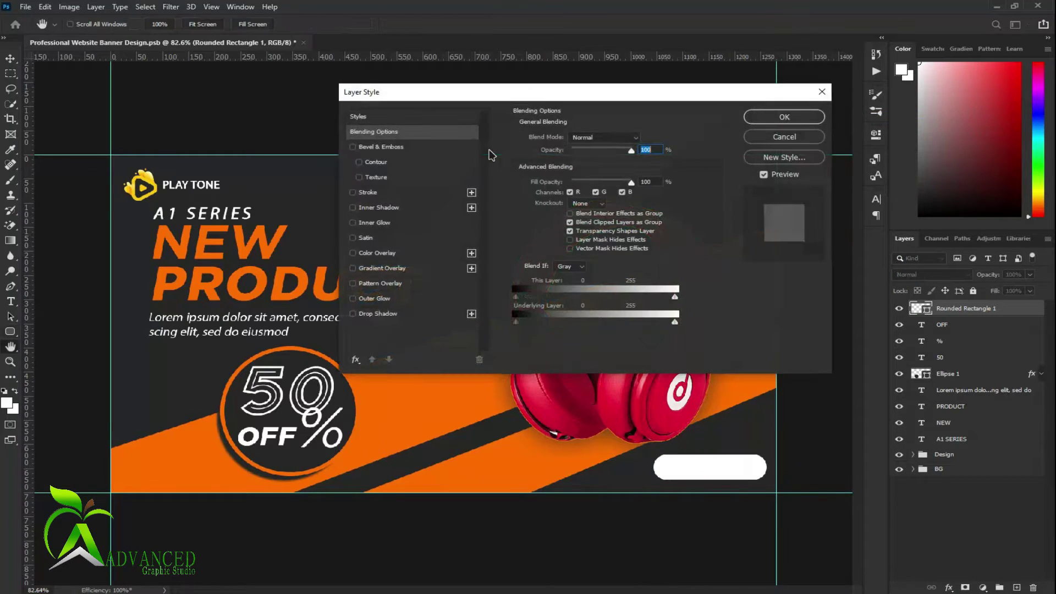
click(373, 269)
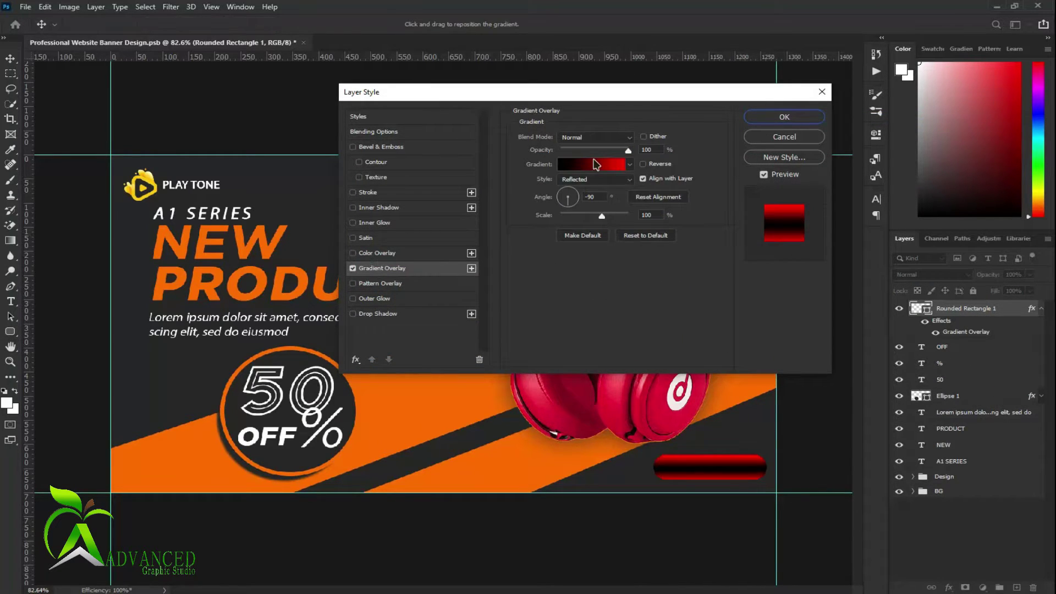
click(594, 164)
mouse_move(734, 291)
mouse_down()
mouse_move(387, 290)
mouse_move(404, 273)
mouse_up()
click(273, 480)
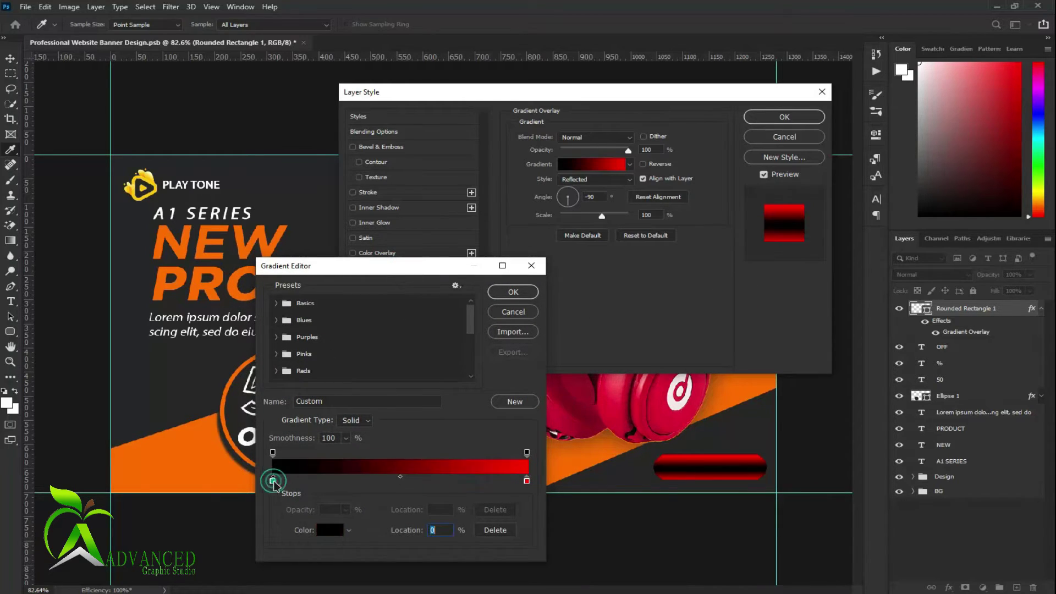
double_click(273, 480)
click(184, 466)
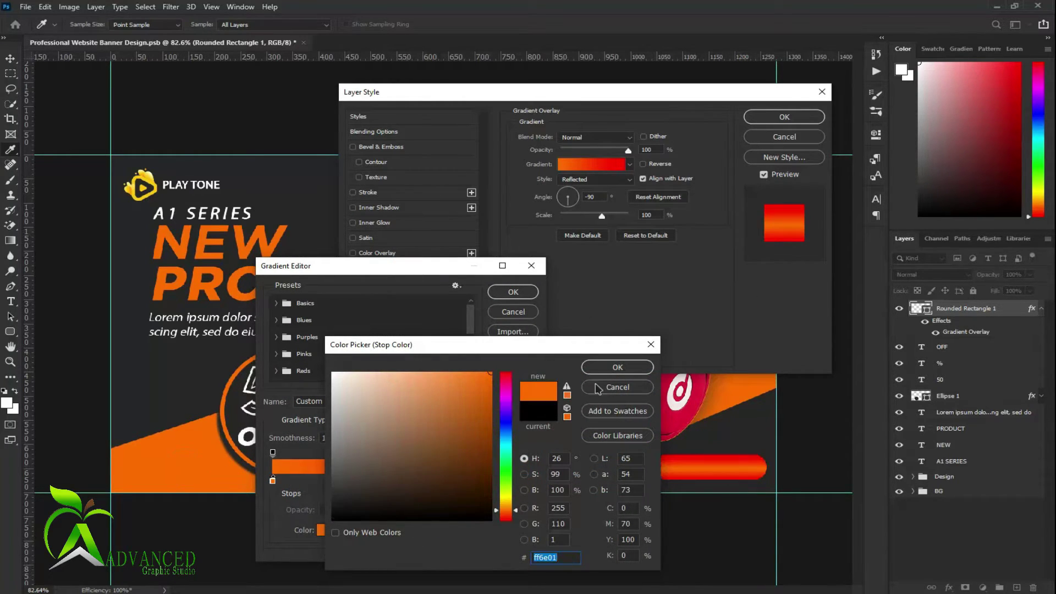
click(618, 367)
Set the right gradient stop to dark gray #323232 and accept the gradient
click(526, 480)
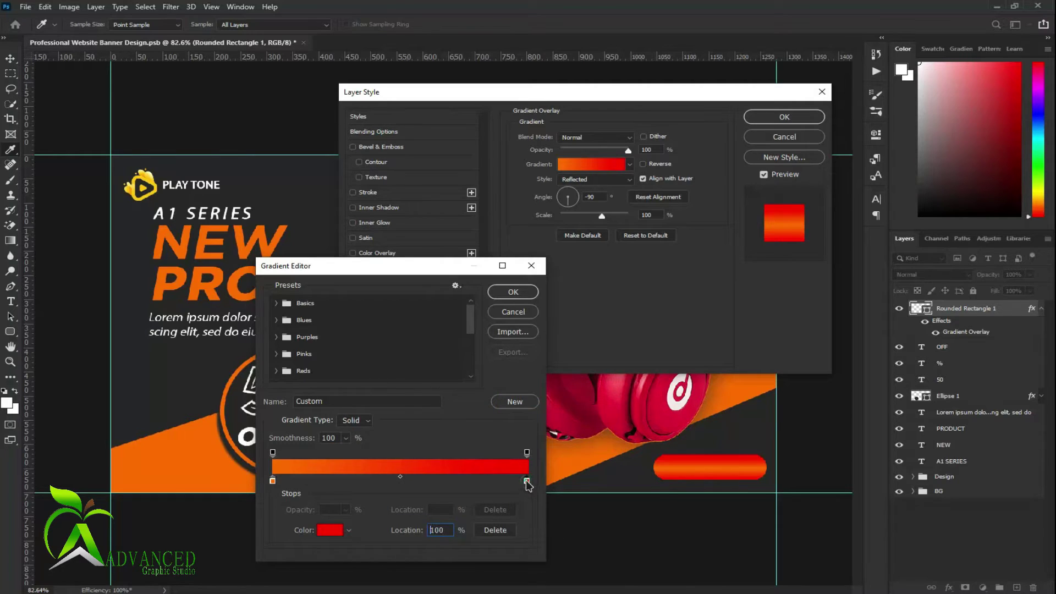
double_click(527, 480)
mouse_move(334, 487)
mouse_down()
mouse_move(336, 517)
mouse_move(332, 491)
mouse_up()
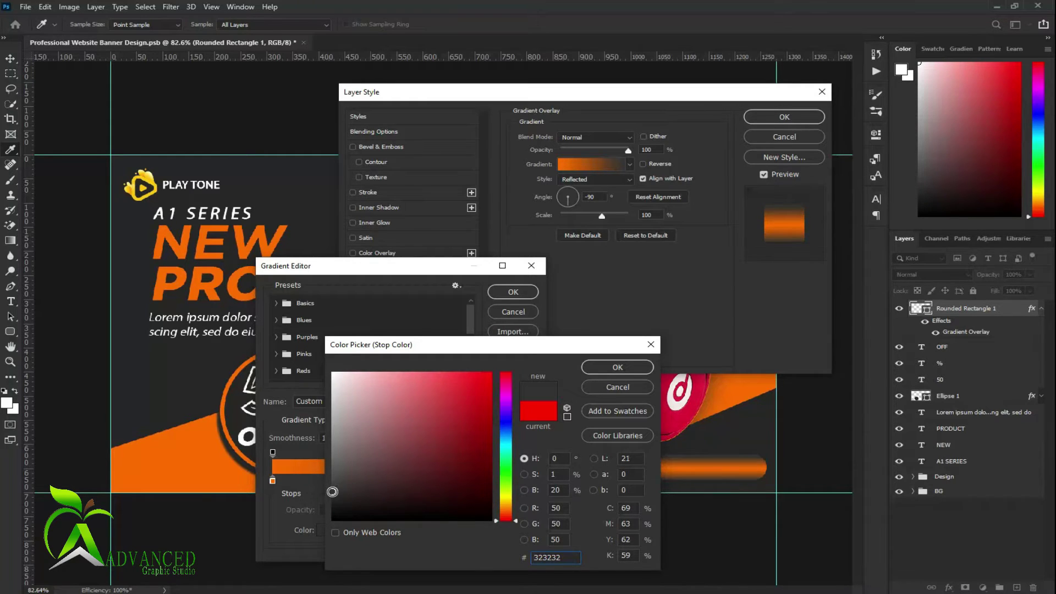
click(617, 367)
click(512, 292)
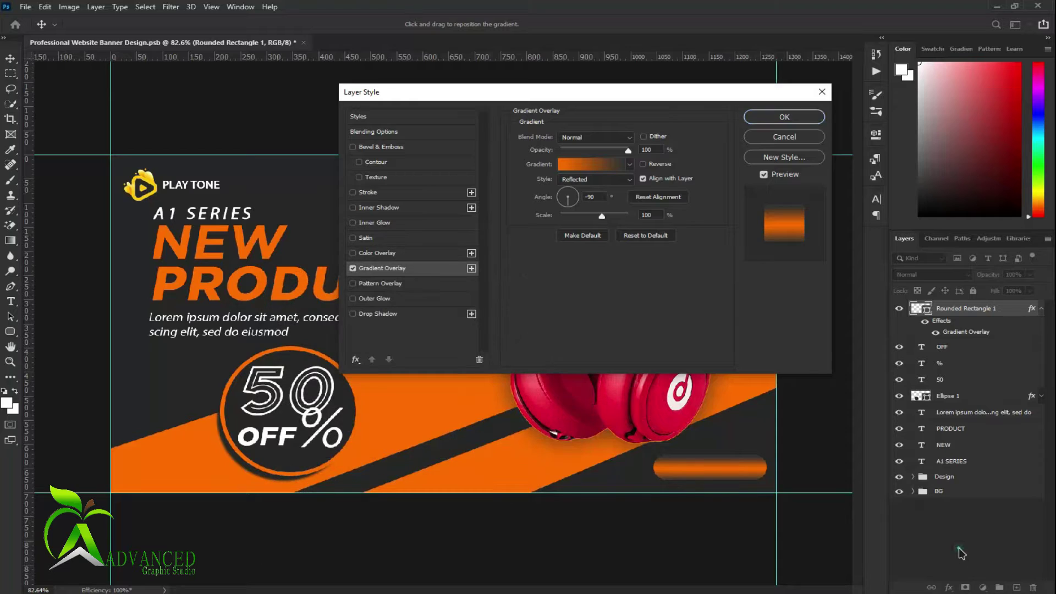
Apply the gradient overlay and make the pill button slightly taller
click(791, 117)
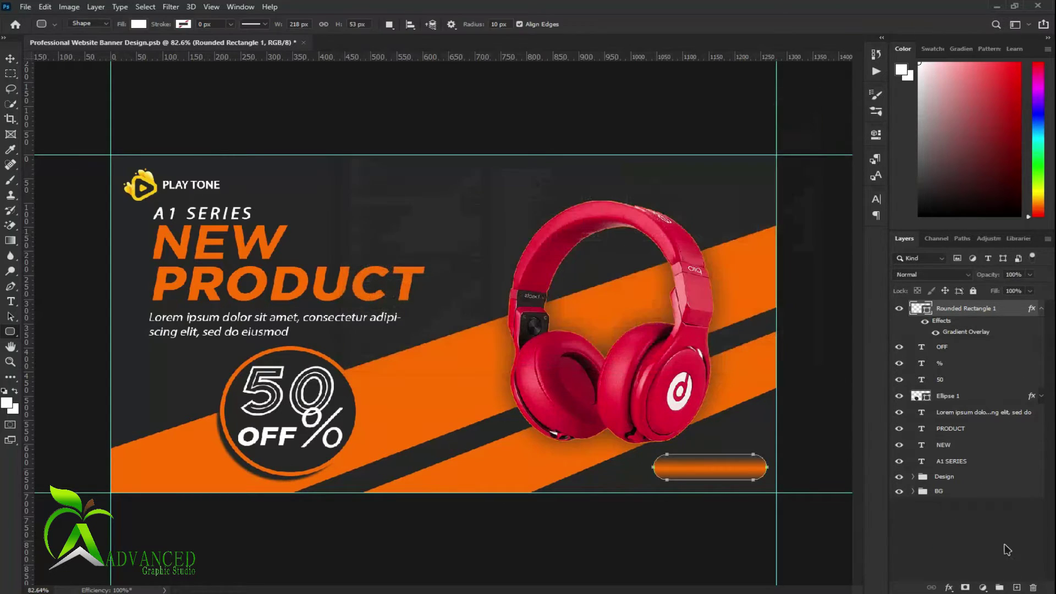
key(ctrl+t)
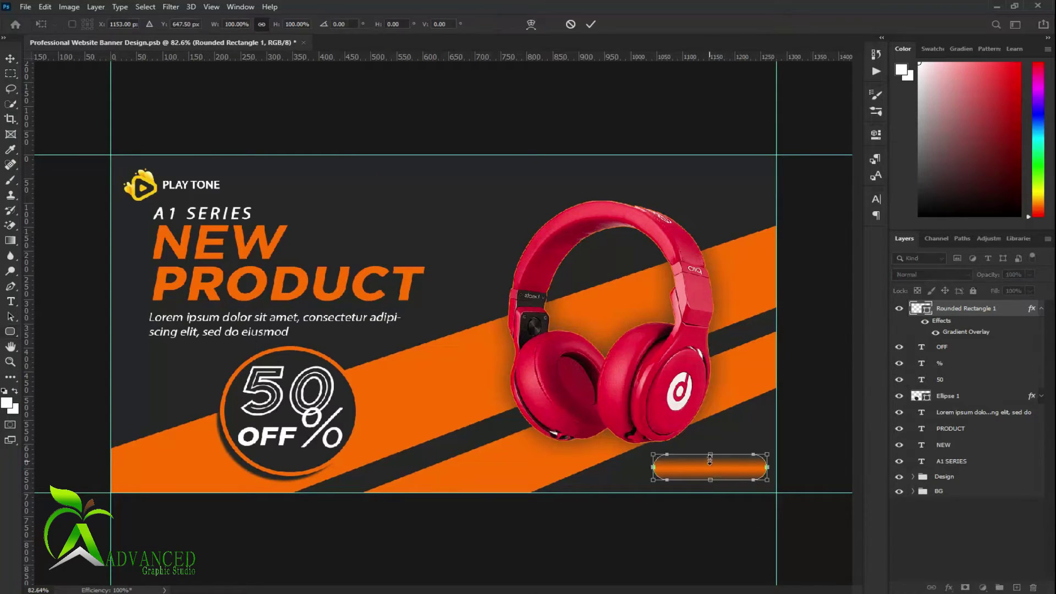
drag(710, 455, 717, 467)
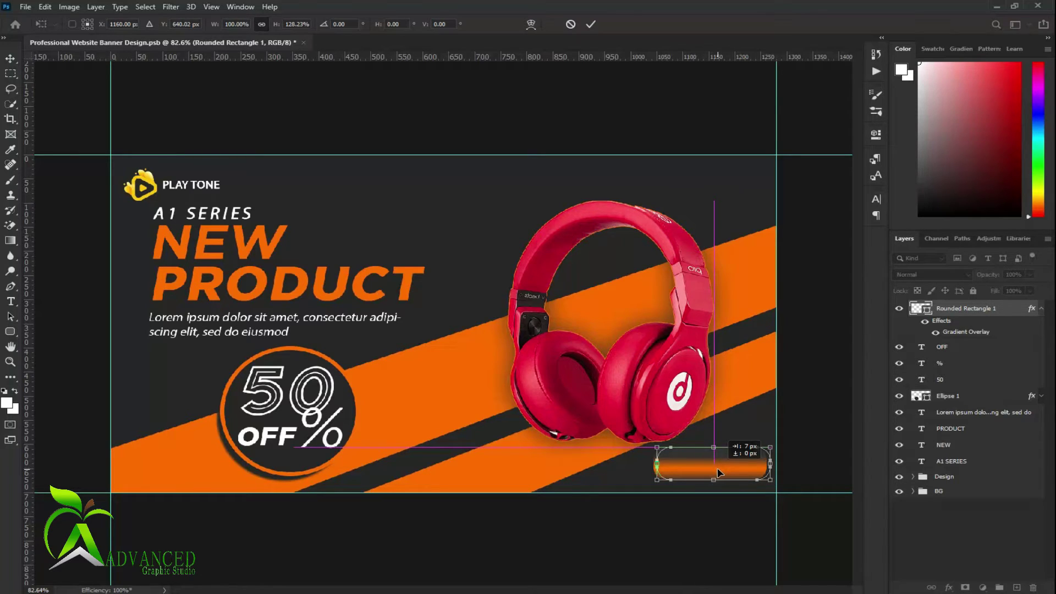
click(590, 25)
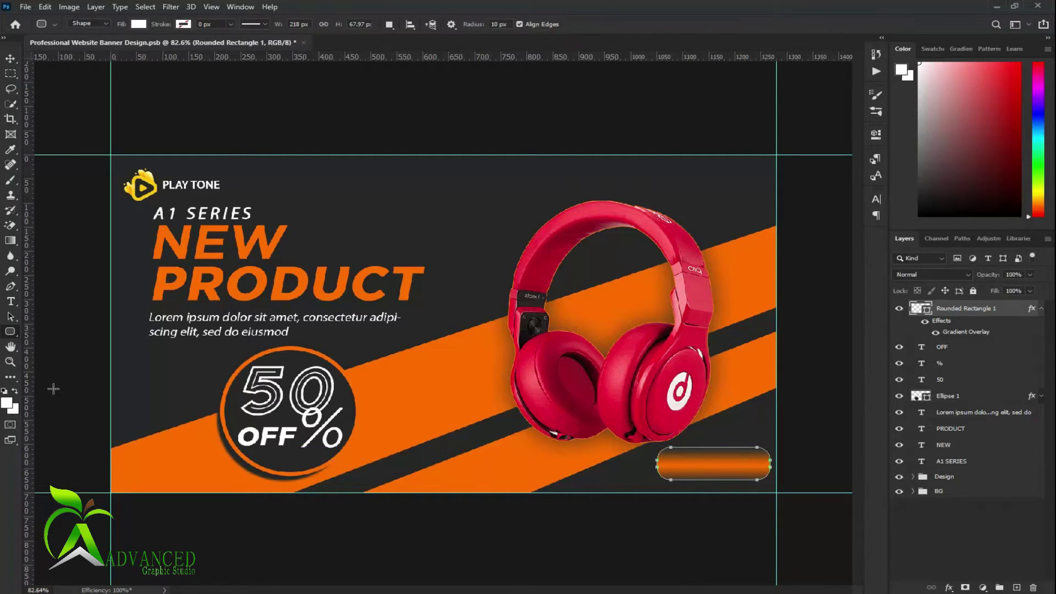
Start a new text line in white Myriad Pro Regular, non-italic
click(11, 302)
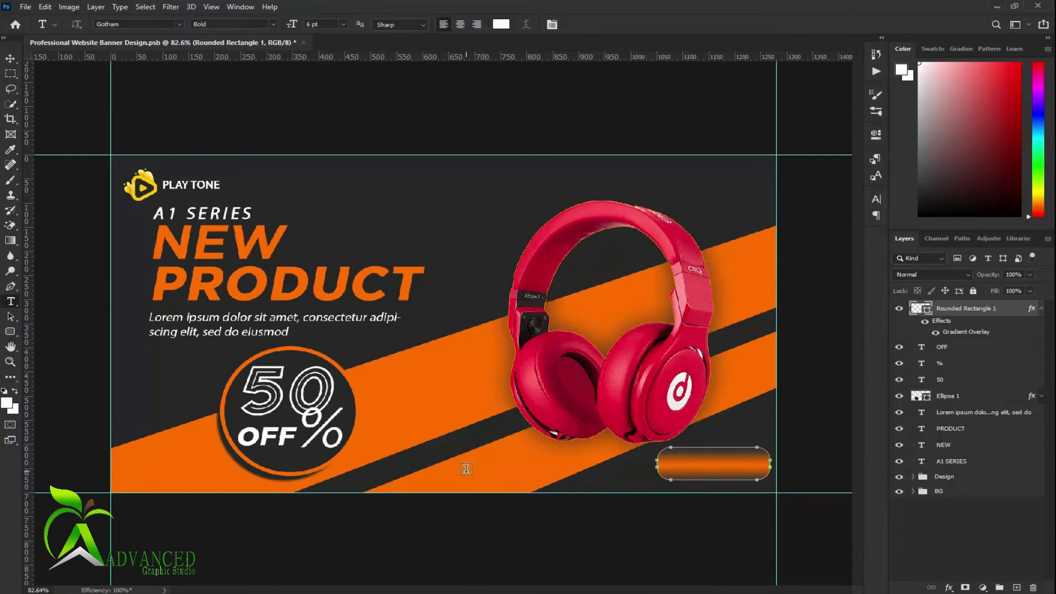
click(466, 469)
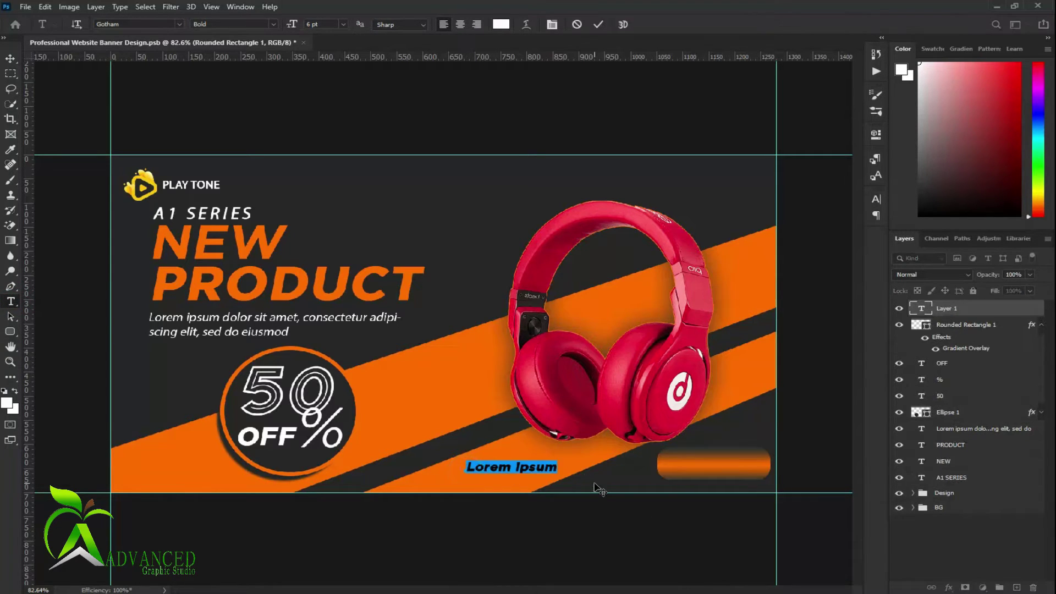
click(502, 23)
click(627, 374)
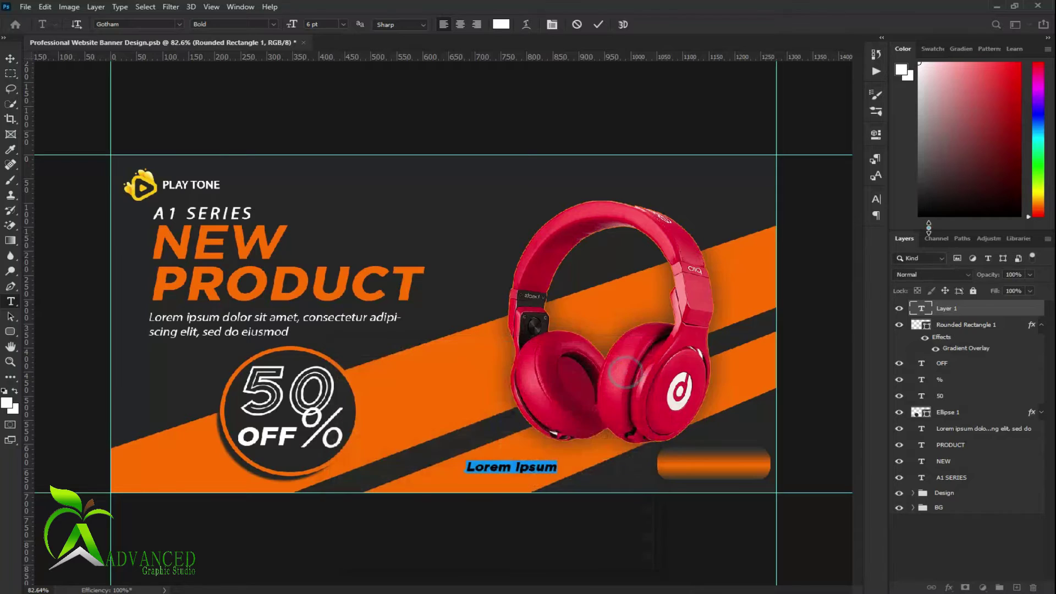
click(876, 199)
click(800, 217)
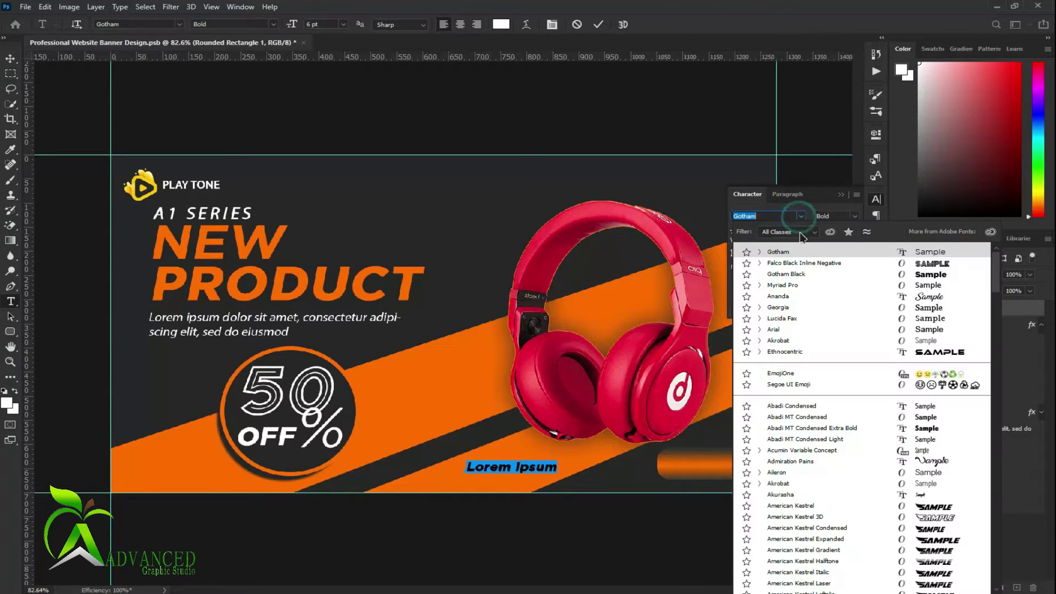
click(791, 285)
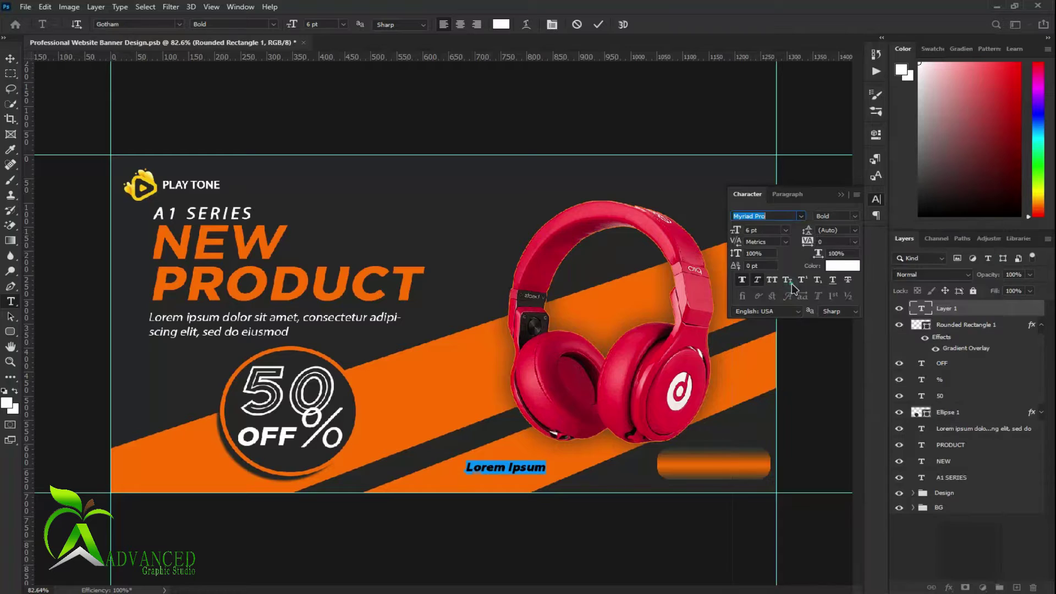
click(757, 281)
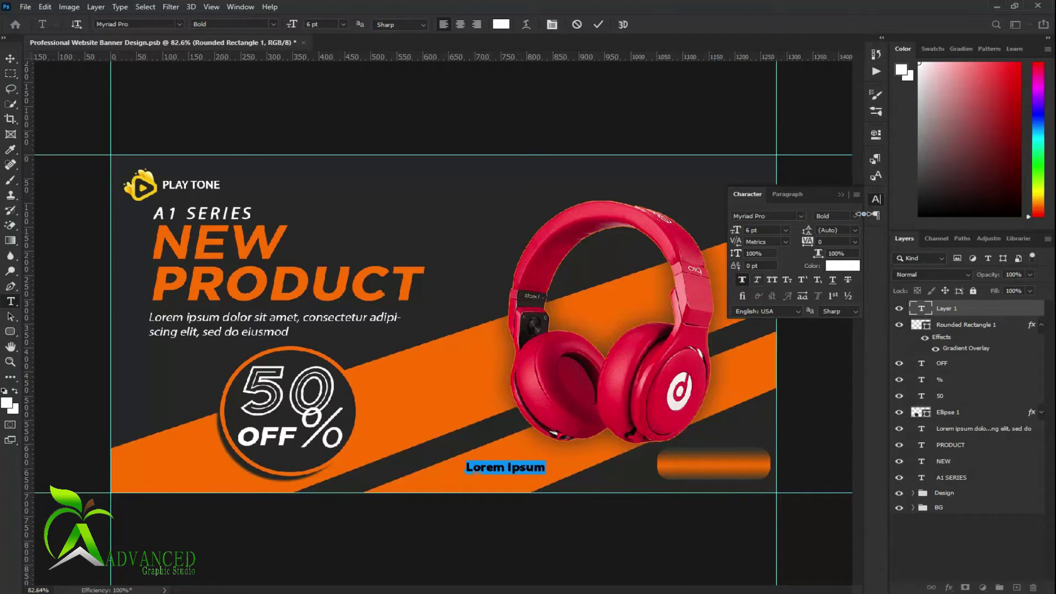
click(855, 215)
click(828, 228)
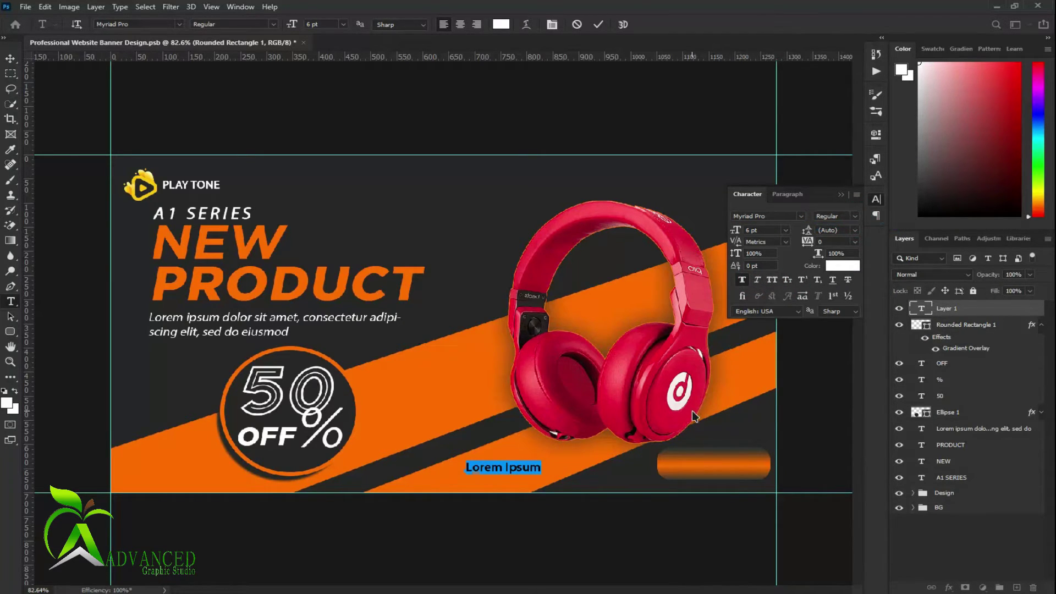
Type SHOP NOW, move it onto the orange button, and enlarge it to about 137%
text(SHOP NOW)
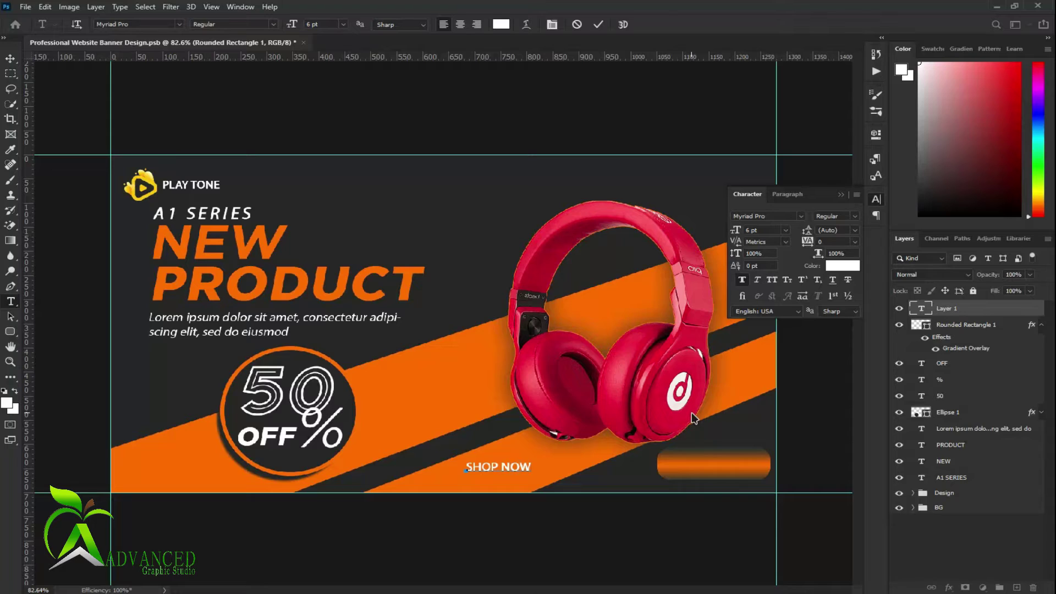
click(598, 24)
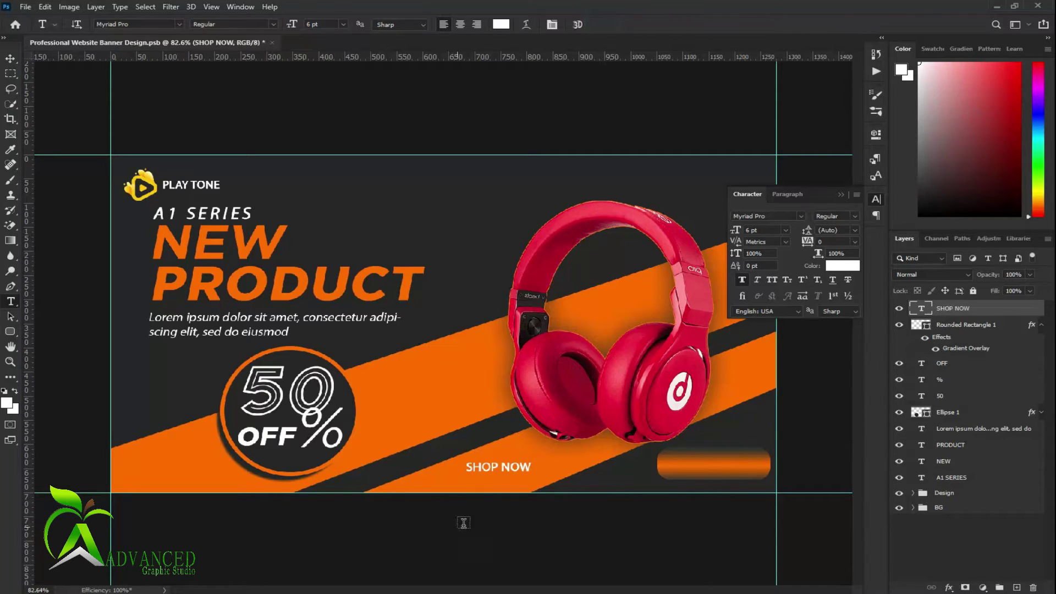
key(v)
drag(509, 469, 727, 470)
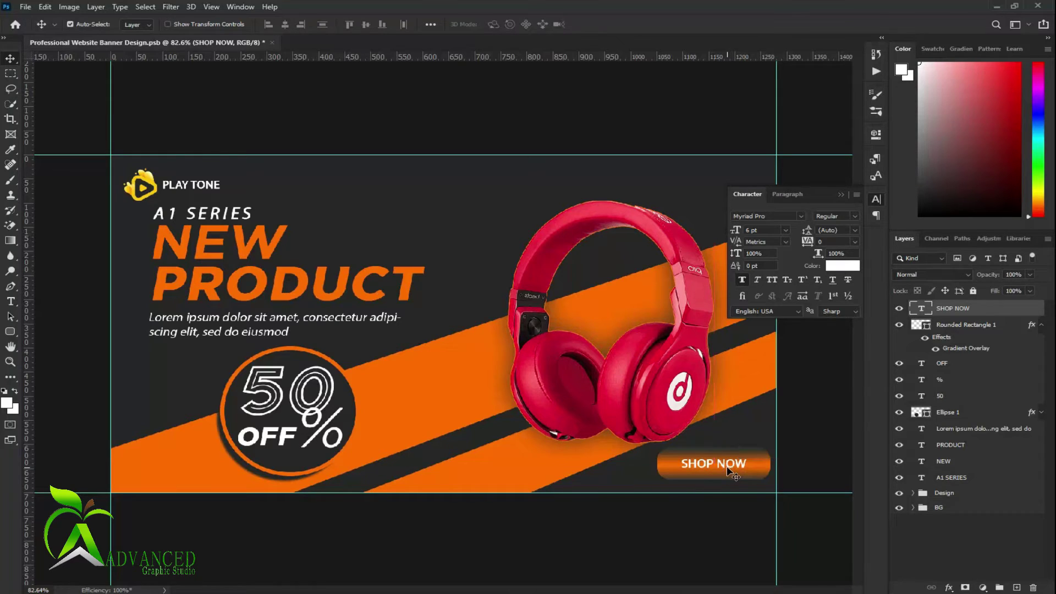
key(ctrl+t)
drag(748, 472, 759, 472)
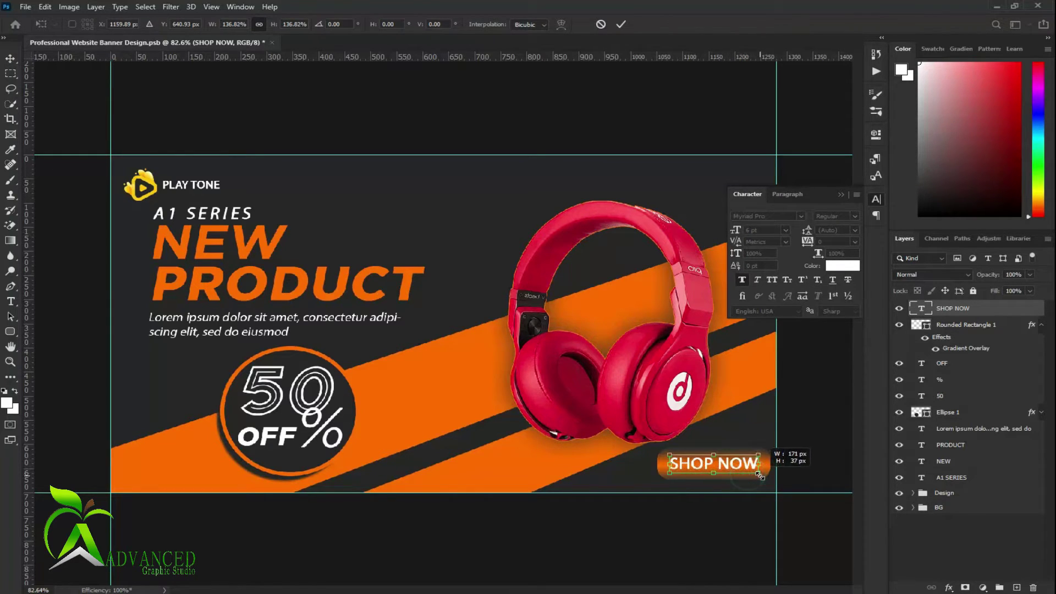
click(844, 195)
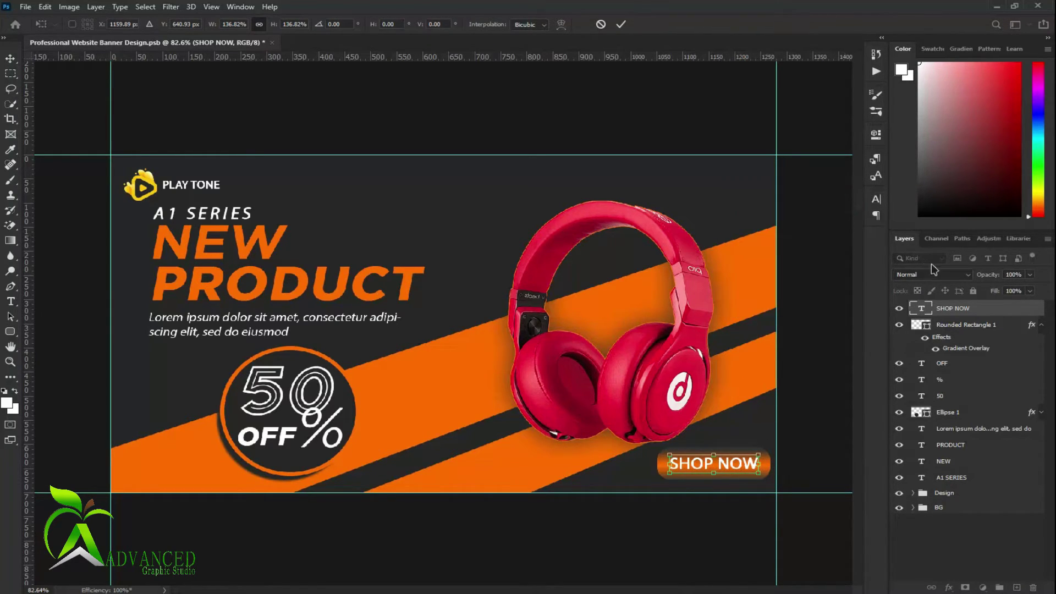
Commit the SHOP NOW resize, centre it horizontally and vertically on the rounded button, and save
click(620, 24)
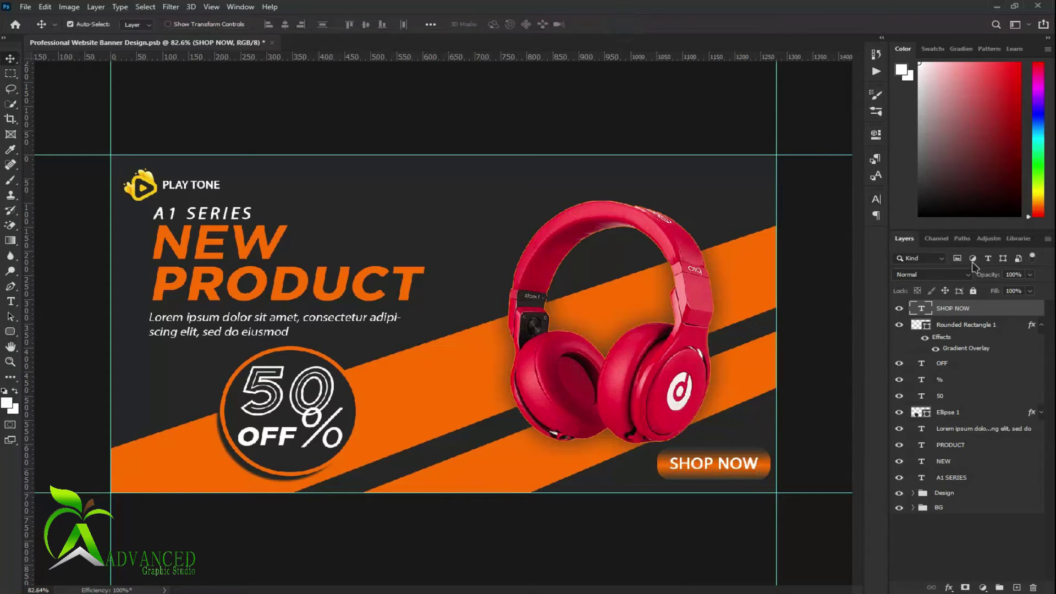
click(1041, 326)
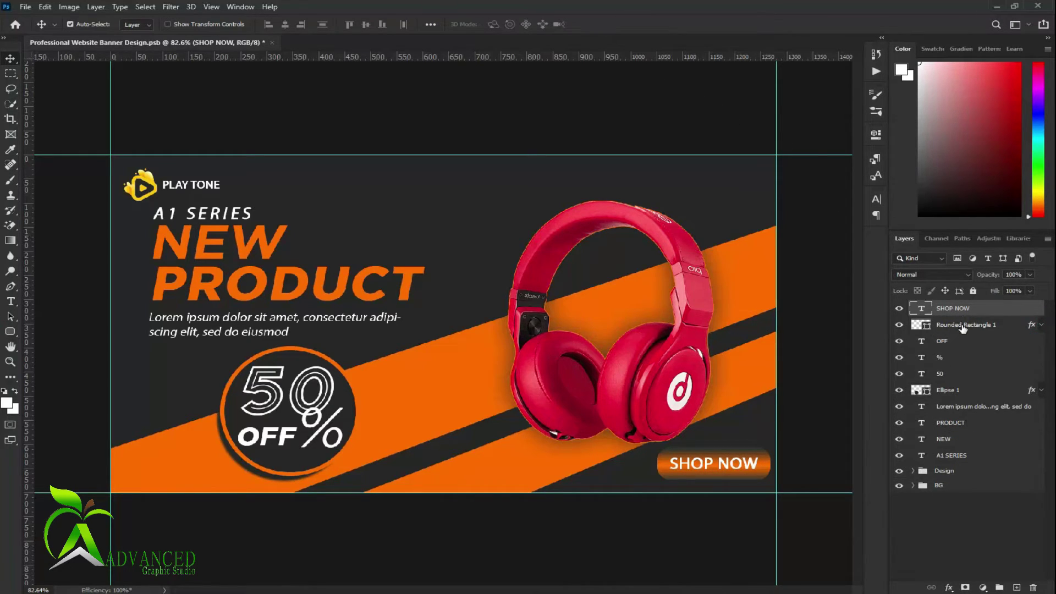
shift+click(962, 328)
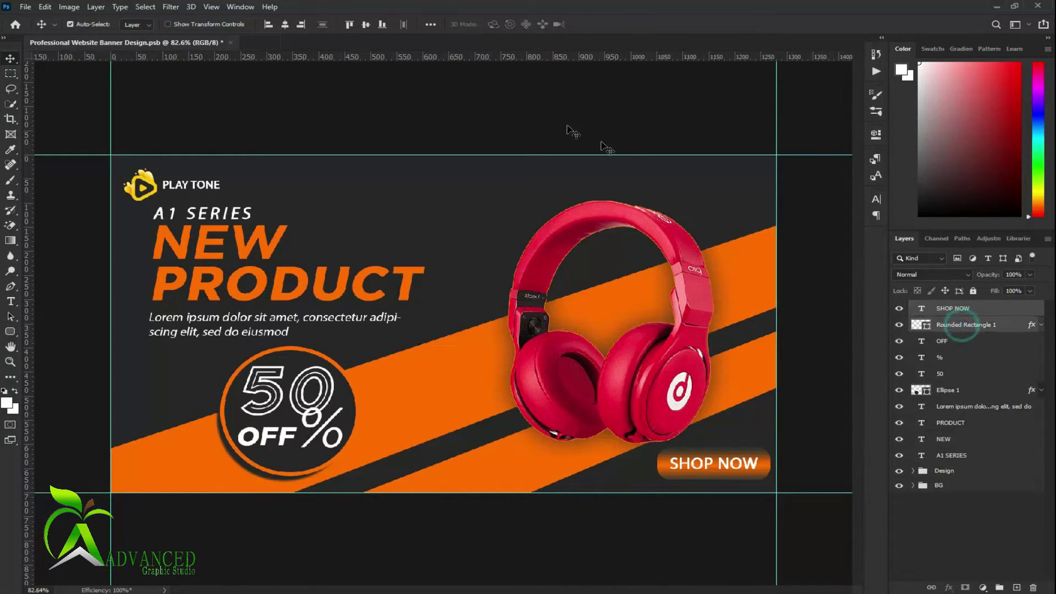
click(285, 23)
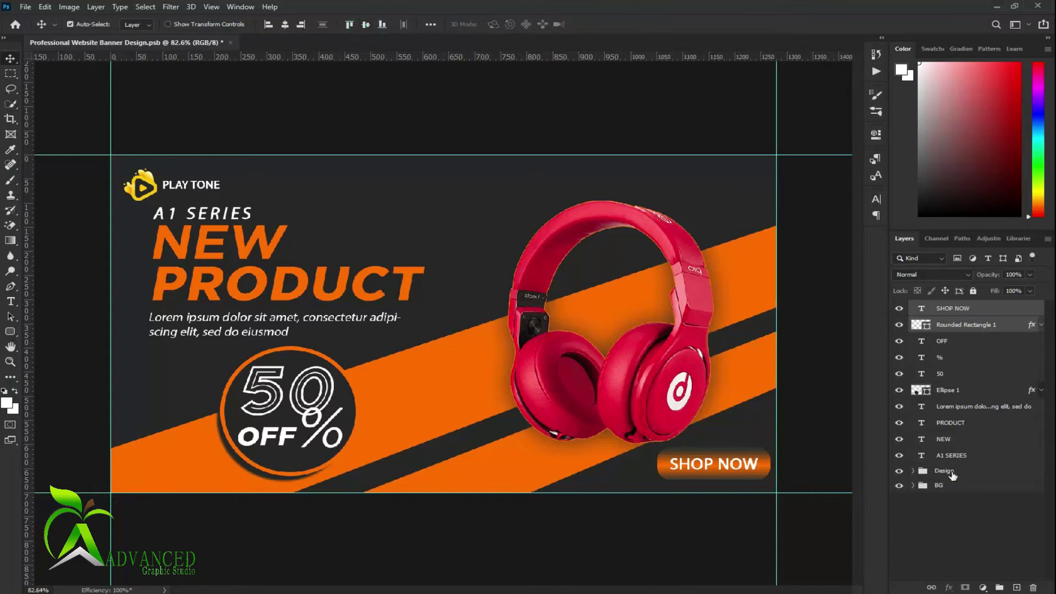
click(988, 539)
key(ctrl+s)
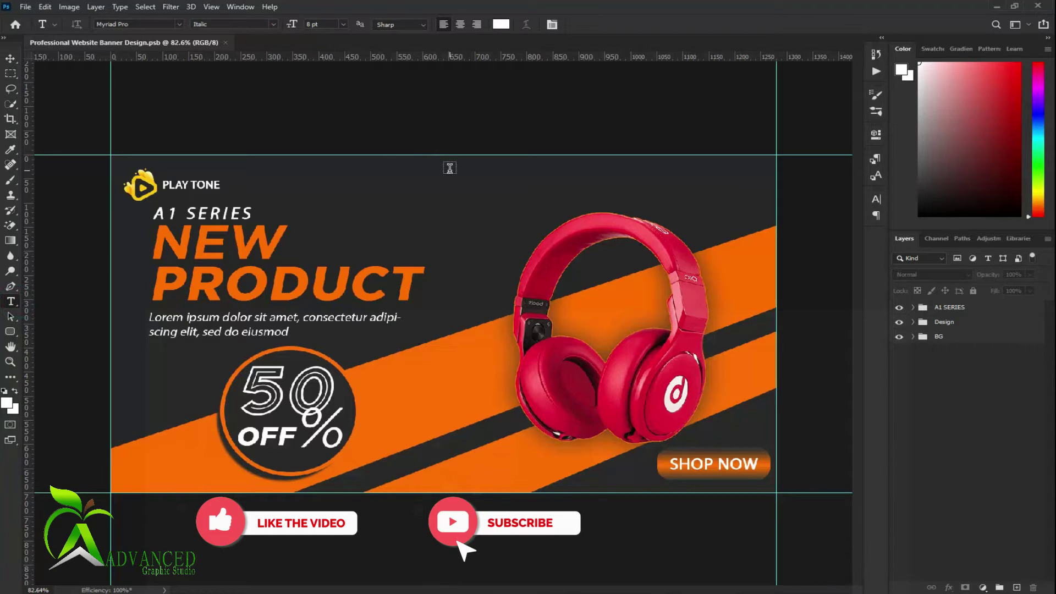
Type a white HOME label at the top centre in Myriad Pro Regular with 0 tracking
click(447, 171)
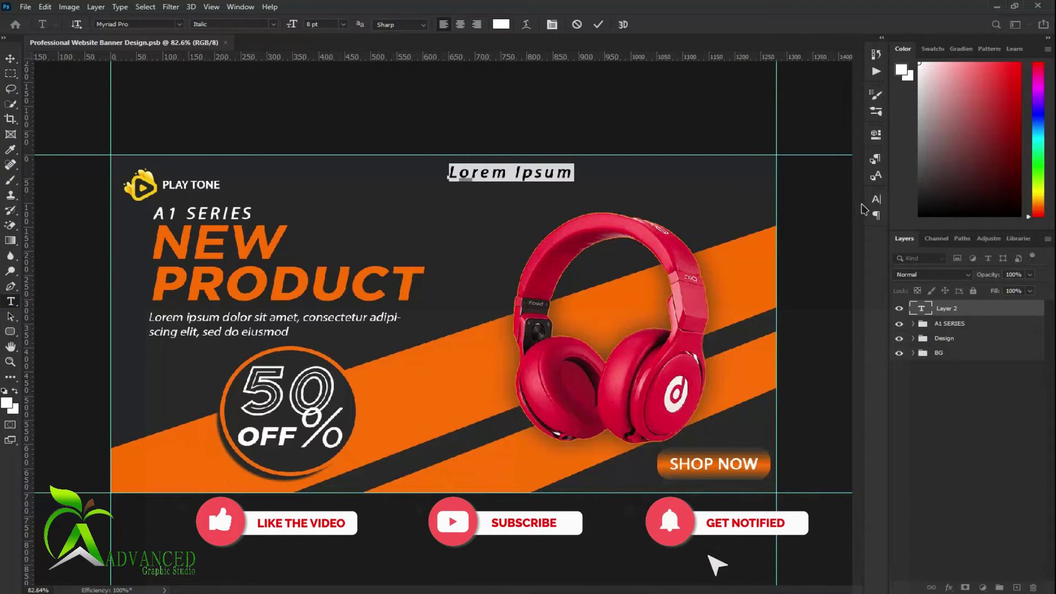
click(876, 199)
click(855, 241)
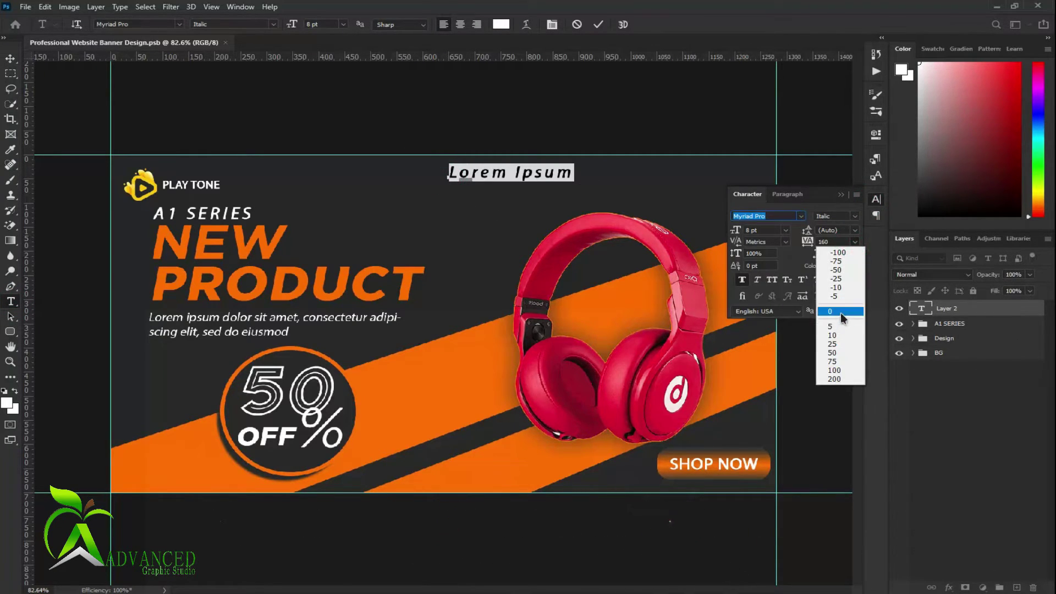
click(841, 312)
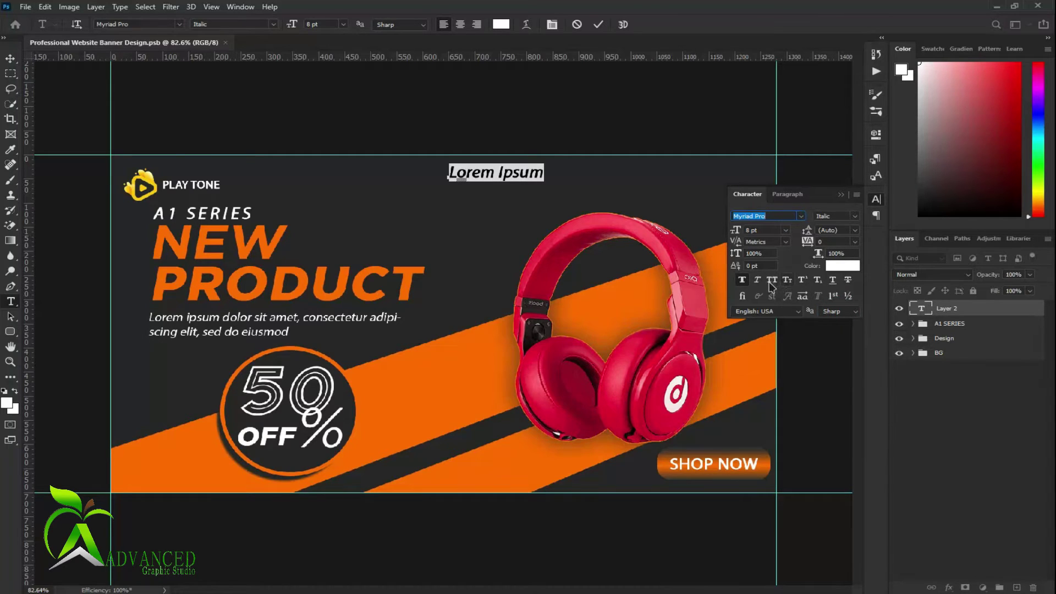
click(853, 215)
click(838, 220)
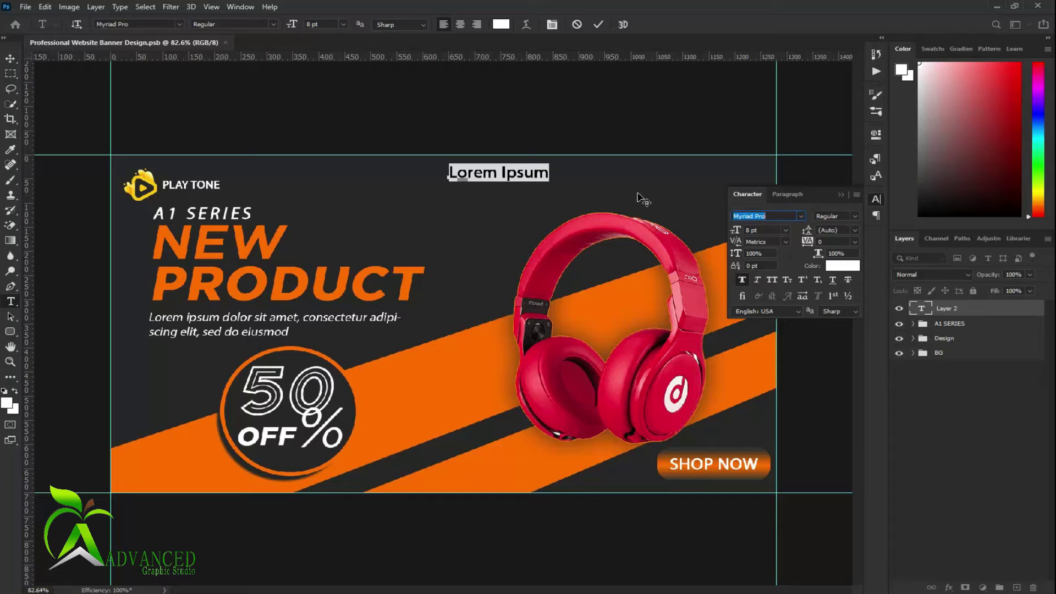
text(H)
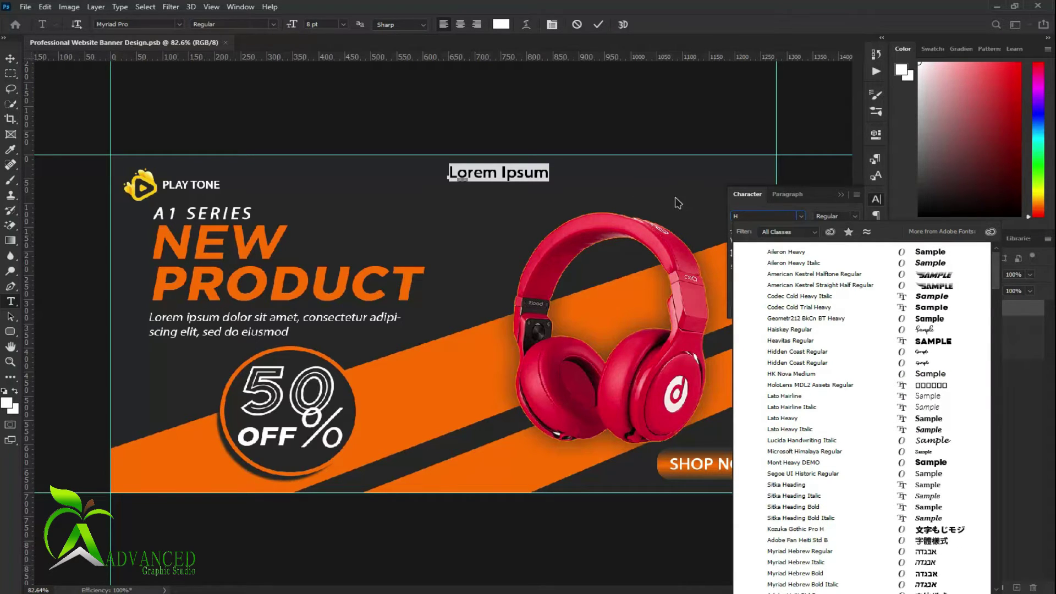
key(BackSpace)
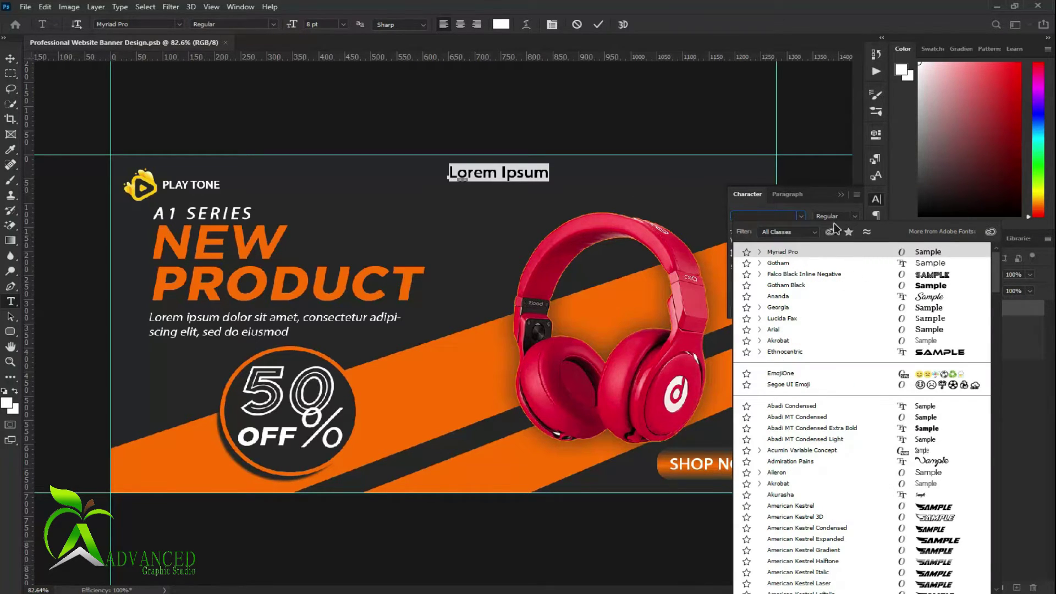
click(800, 217)
click(841, 195)
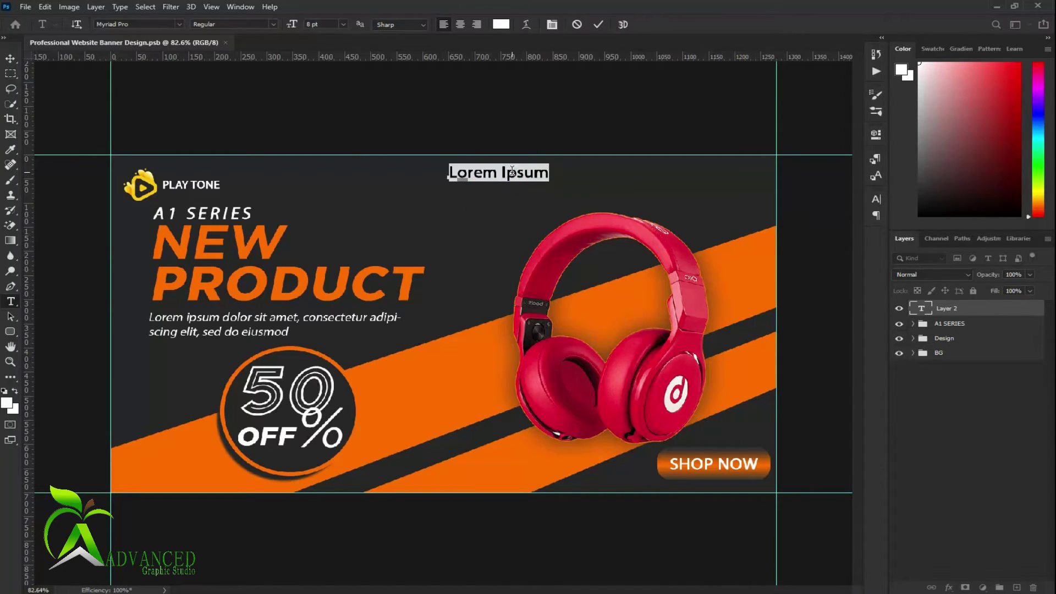
text(HOM)
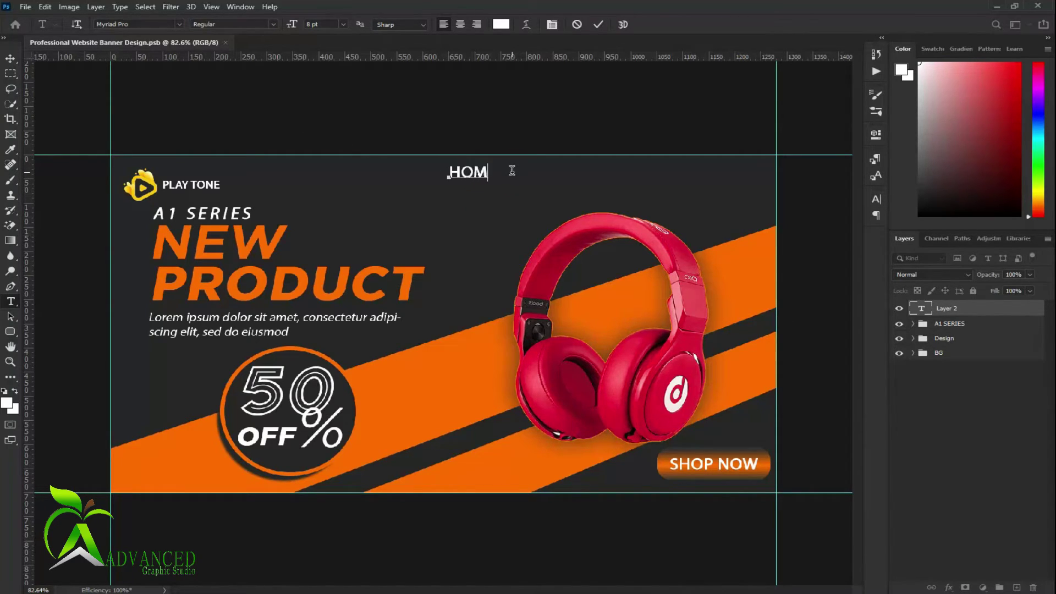
text(E)
click(598, 24)
Duplicate HOME to its right and reword the copy as OUR DESIGN
key(v)
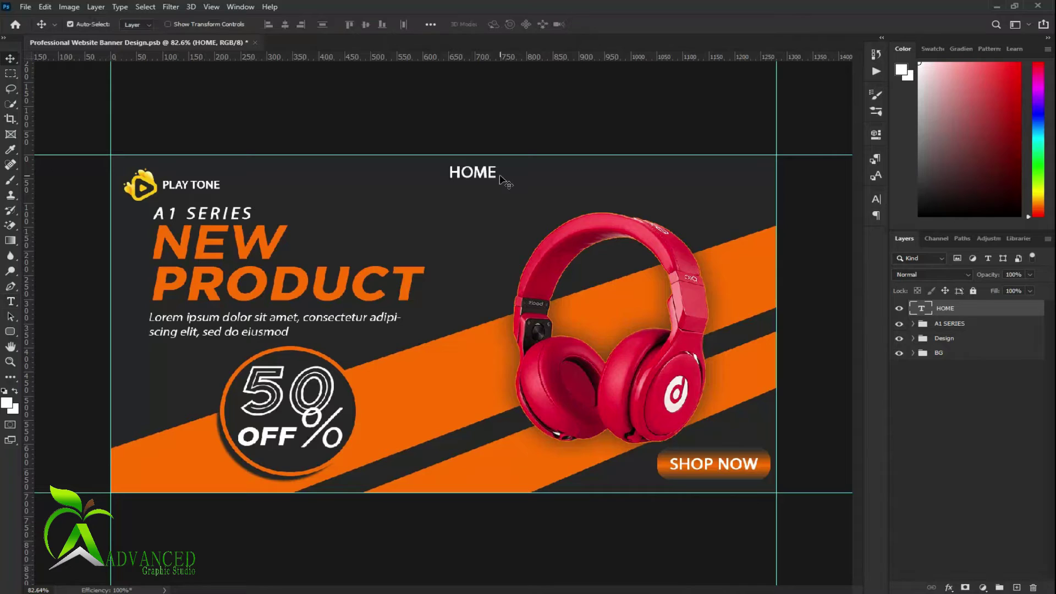
drag(484, 173, 574, 178)
double_click(571, 174)
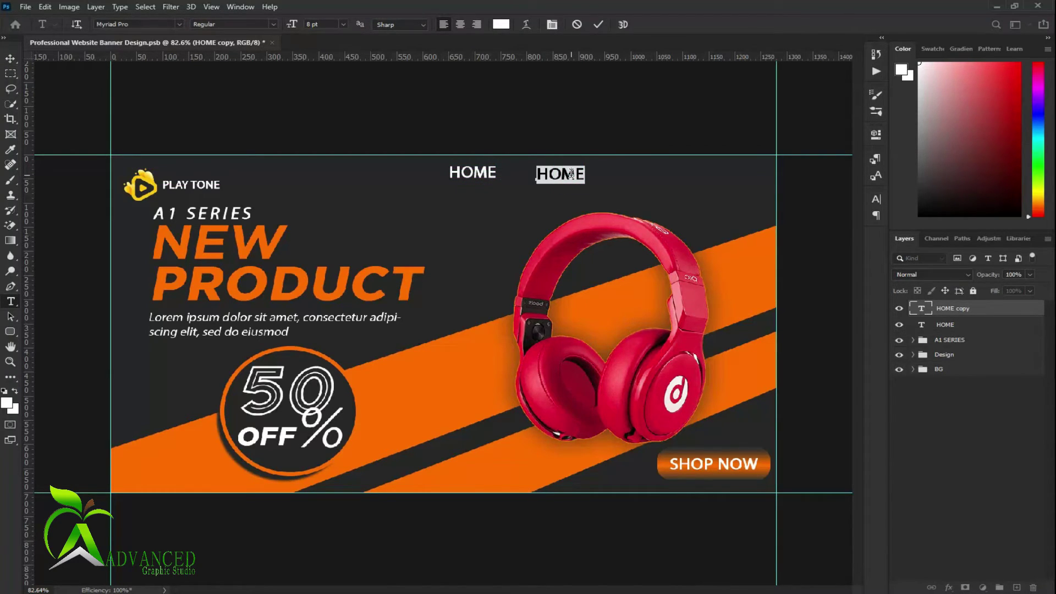
text(OUR )
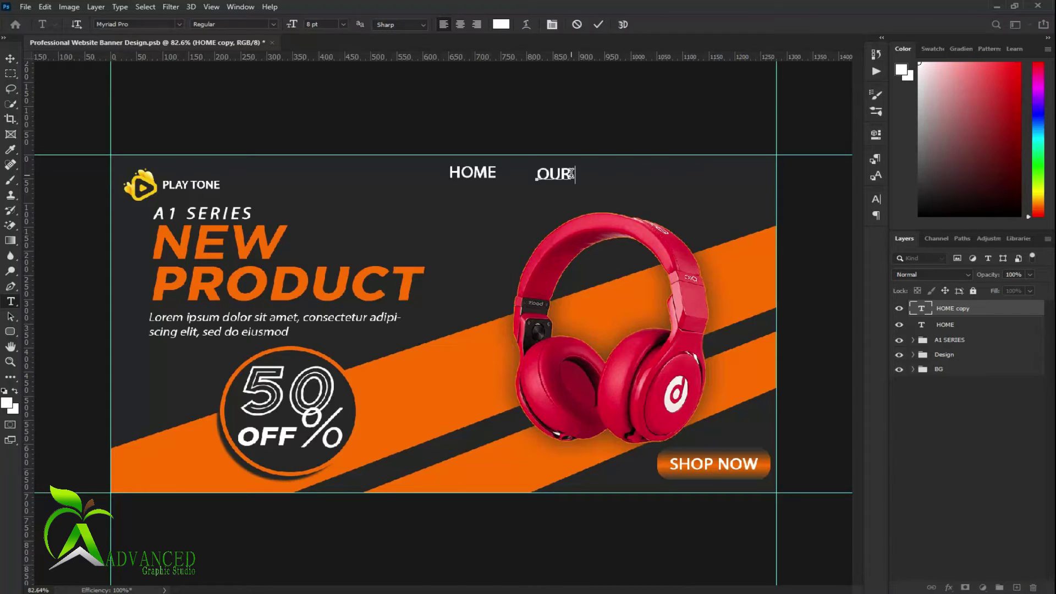
text(DESI)
text(GN)
click(599, 24)
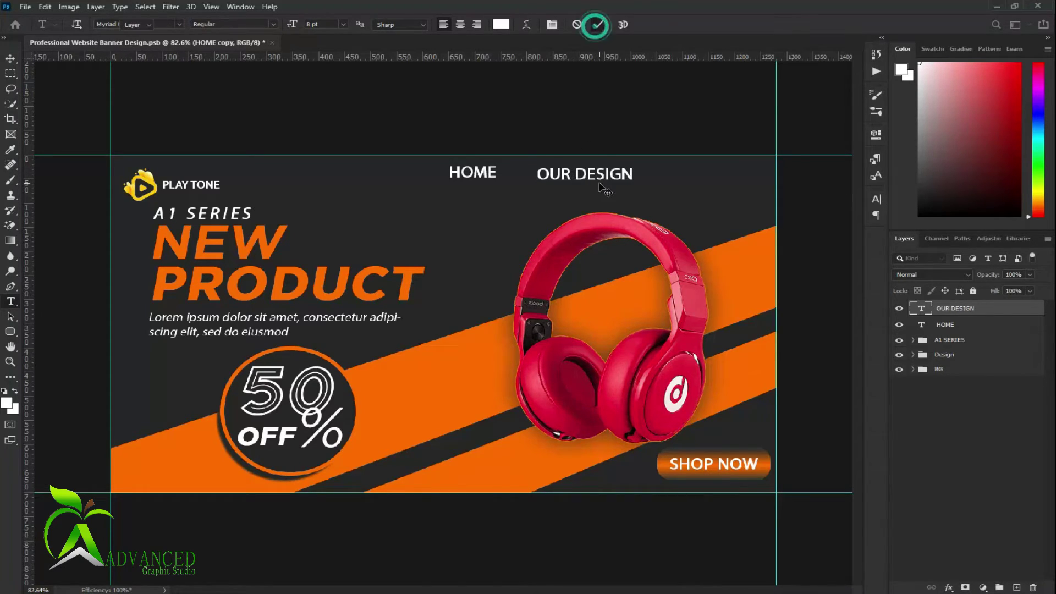
Duplicate OUR DESIGN to its right and reword the copy as ABOUT US
key(v)
drag(602, 175, 685, 176)
double_click(682, 175)
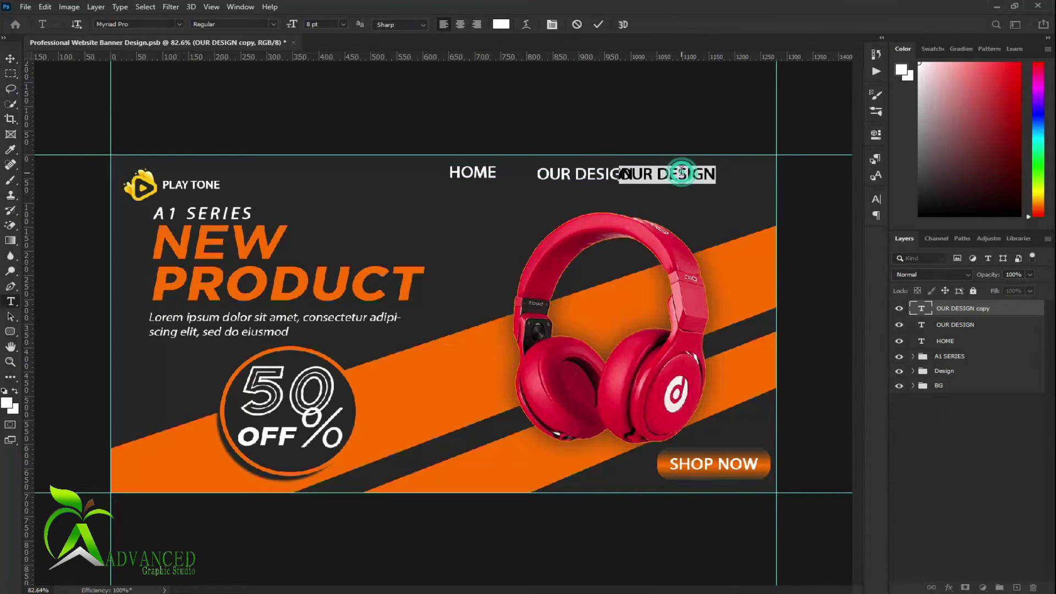
key(BackSpace)
text(BOUT US)
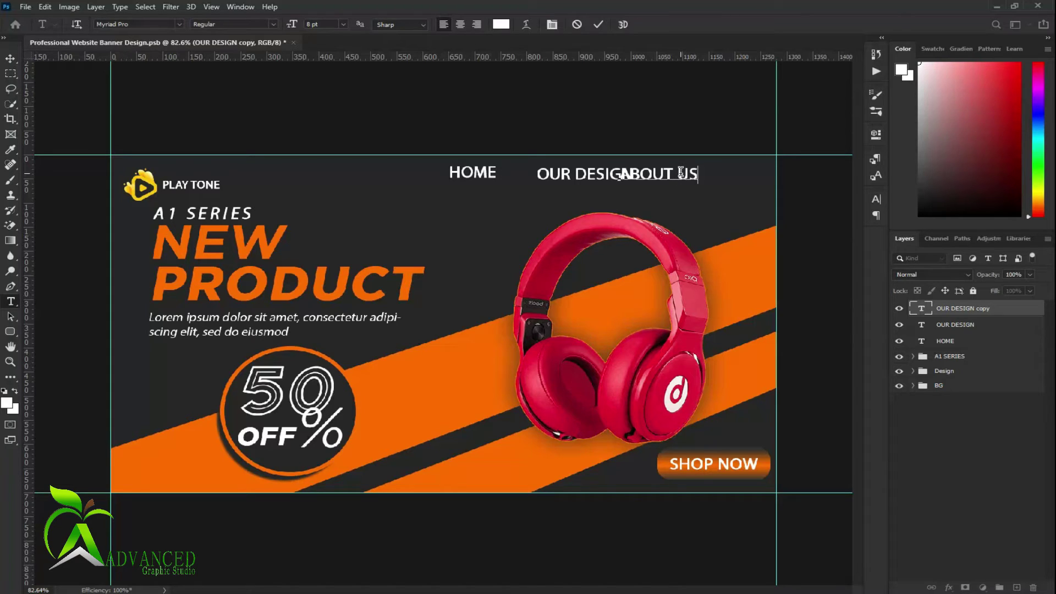
click(599, 24)
Duplicate ABOUT US just below and reword the copy as CONTACT US
key(v)
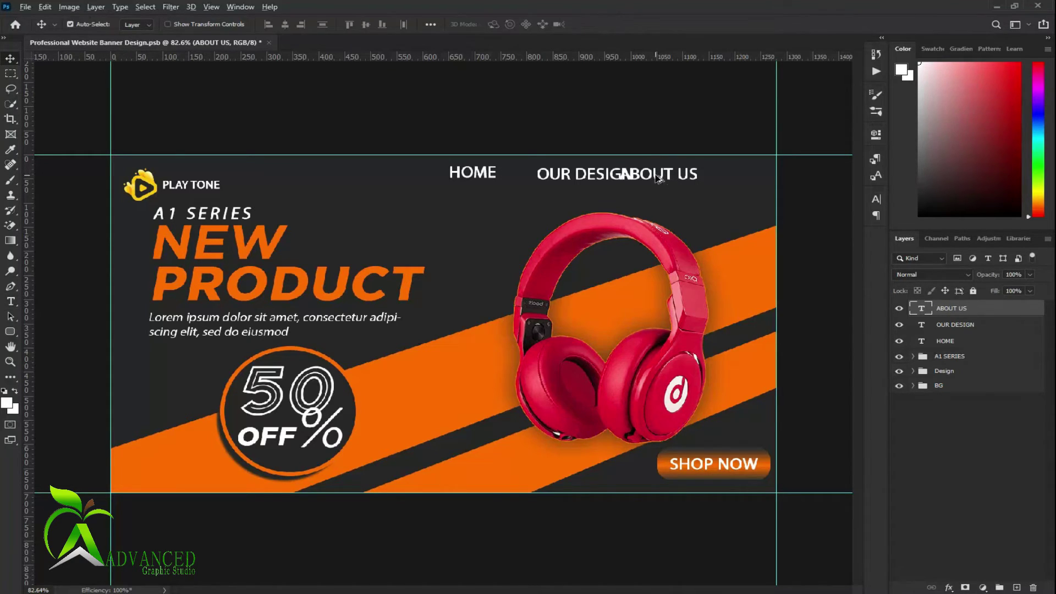
drag(658, 177, 666, 193)
double_click(664, 192)
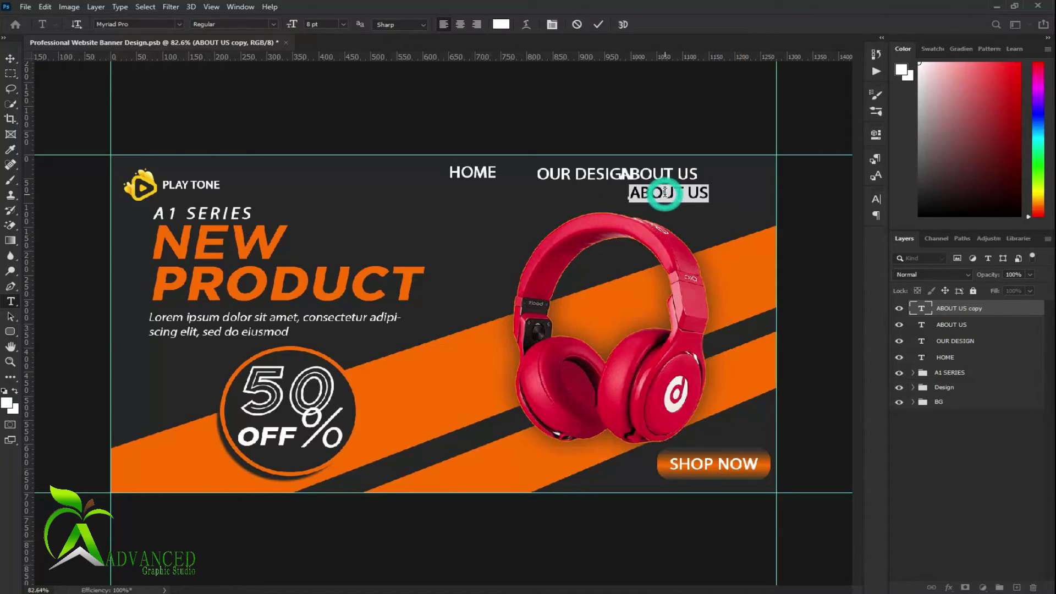
text(CON)
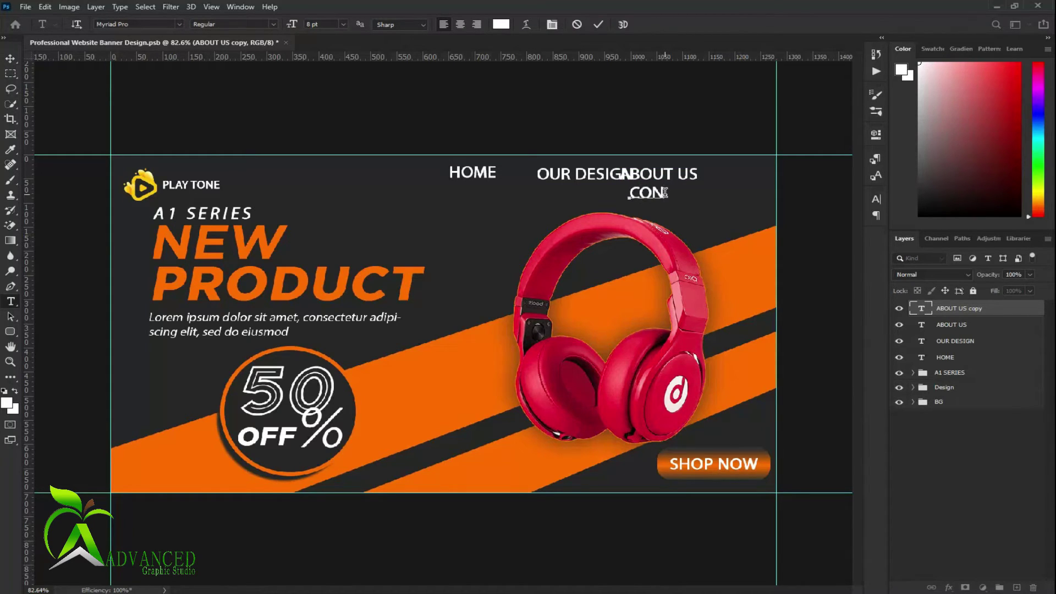
text(TA)
text(CT US)
click(599, 25)
key(v)
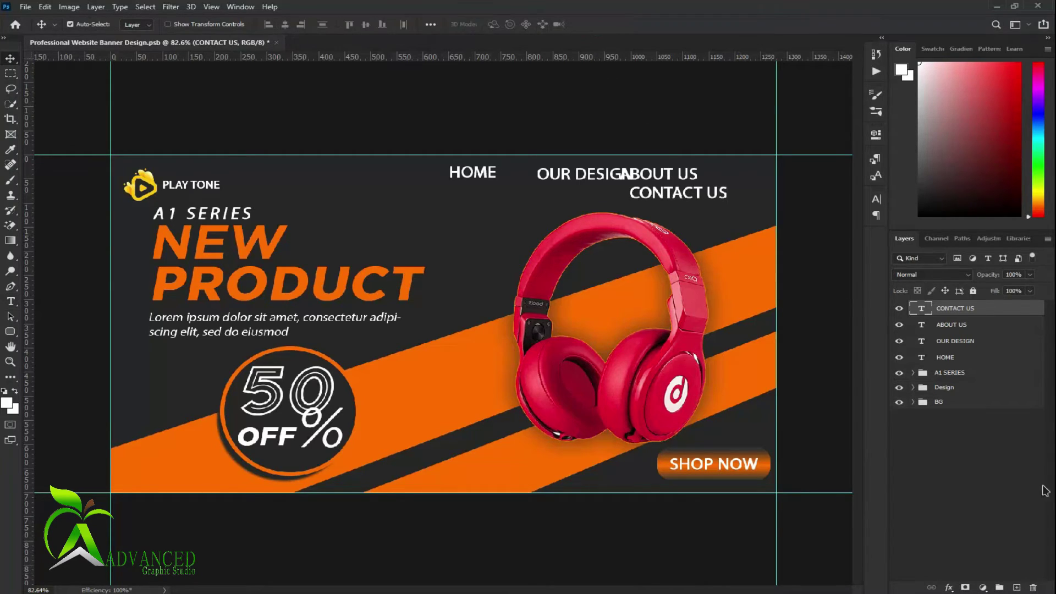
click(999, 468)
click(956, 357)
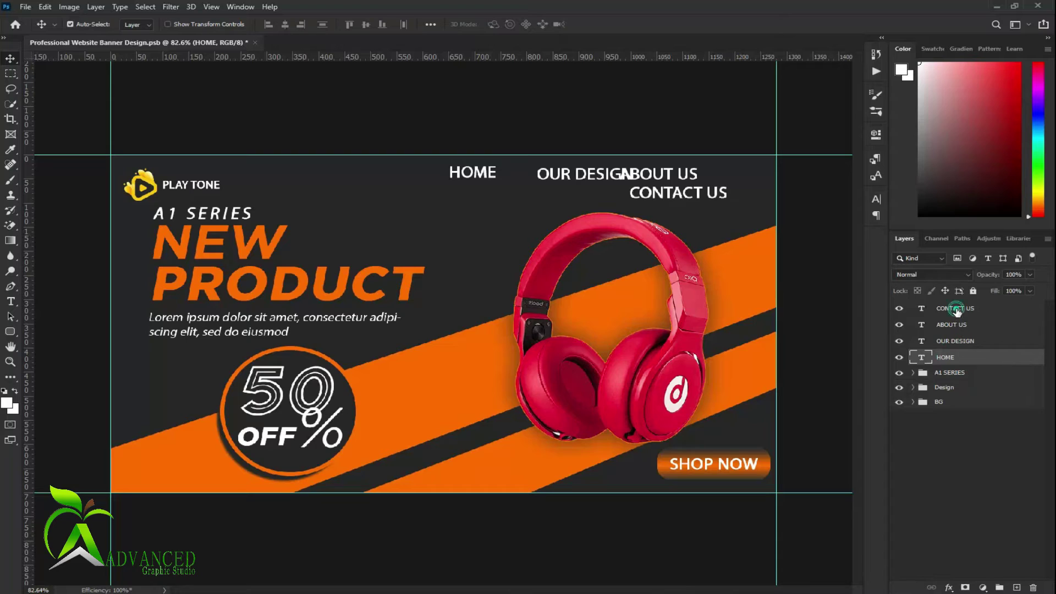
Align the four nav labels on one vertical centre and distribute them horizontally
shift+click(956, 309)
click(365, 24)
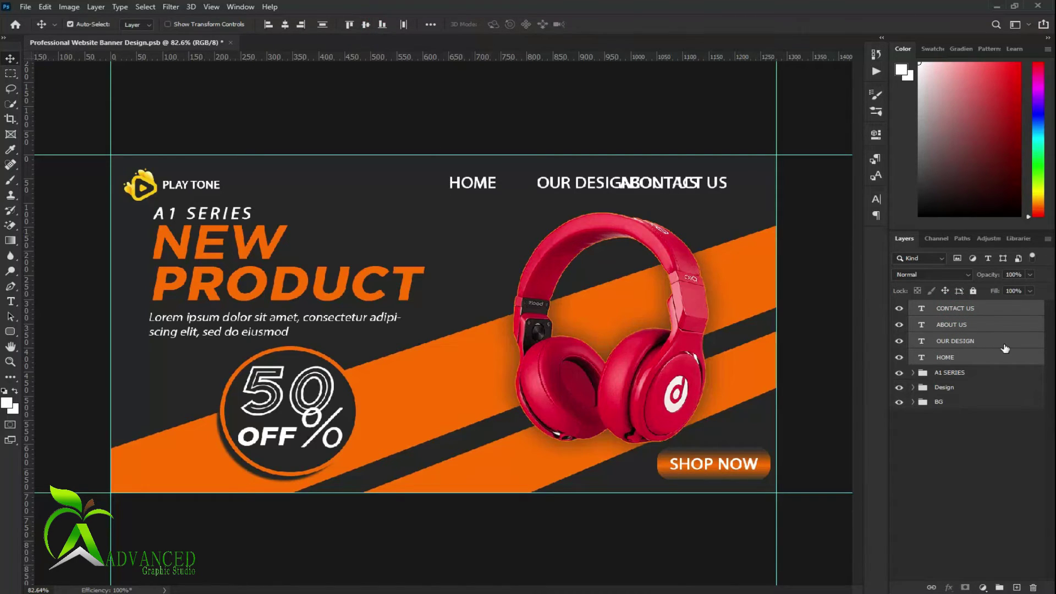
click(403, 24)
click(969, 479)
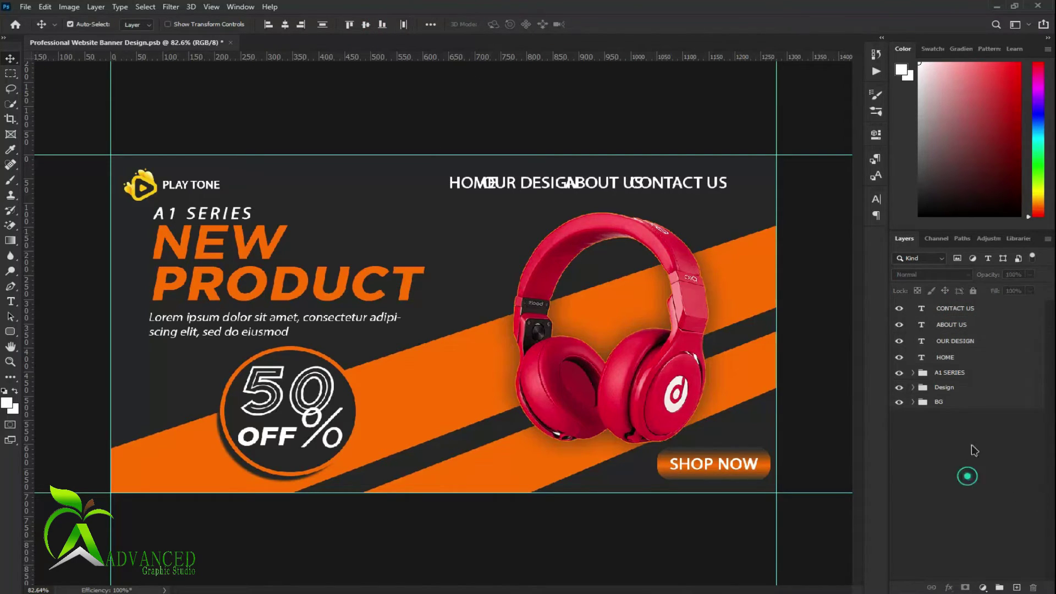
Nudge HOME left and drag ABOUT US and CONTACT US into a single row
click(957, 358)
key(shift+Left)
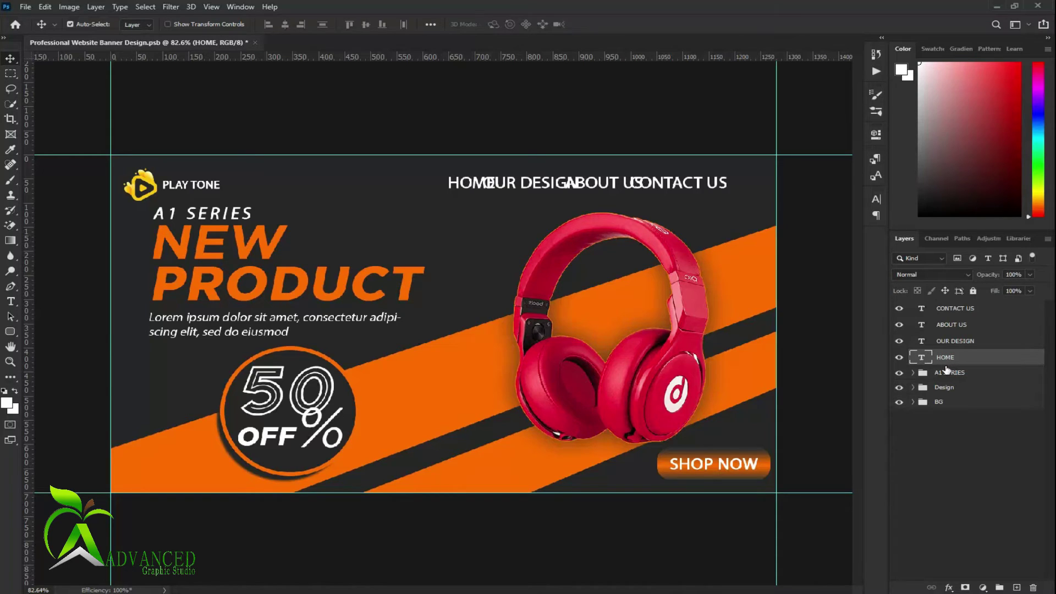
key(shift+Left)
key(shift+Left)
key(shift+Left)
key(shift+Left)
key(shift+Left)
key(shift+Left)
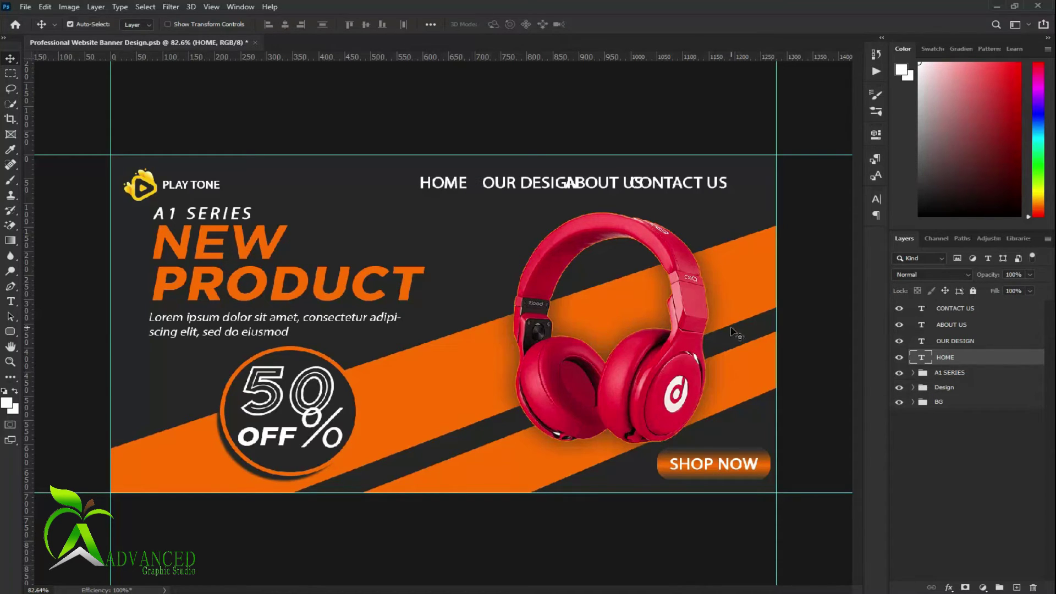
drag(673, 186, 700, 215)
mouse_move(596, 182)
mouse_down()
mouse_move(648, 182)
mouse_move(630, 182)
mouse_up()
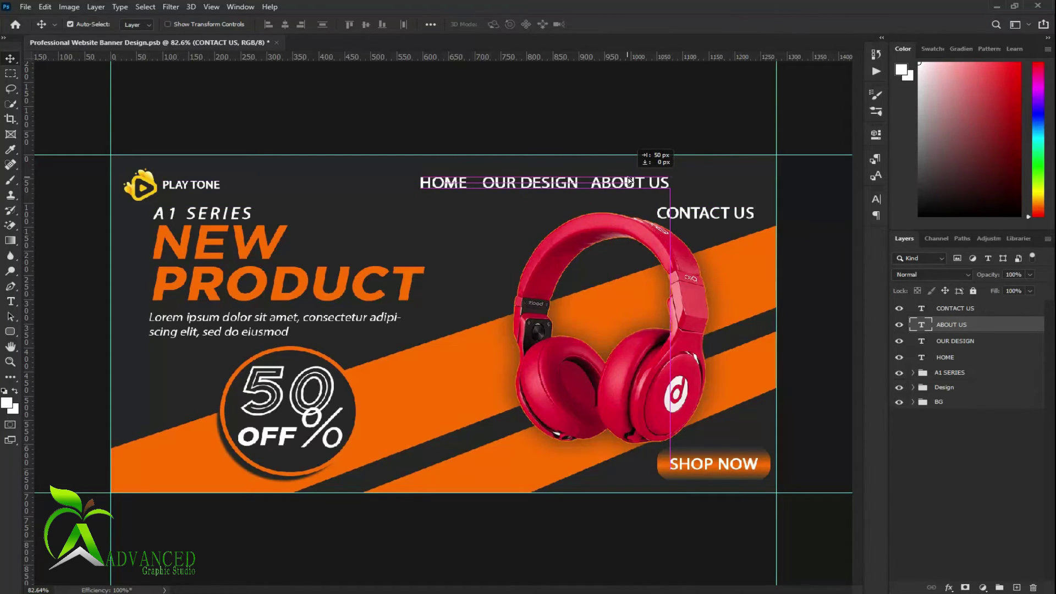
drag(700, 216, 726, 186)
shift+click(945, 357)
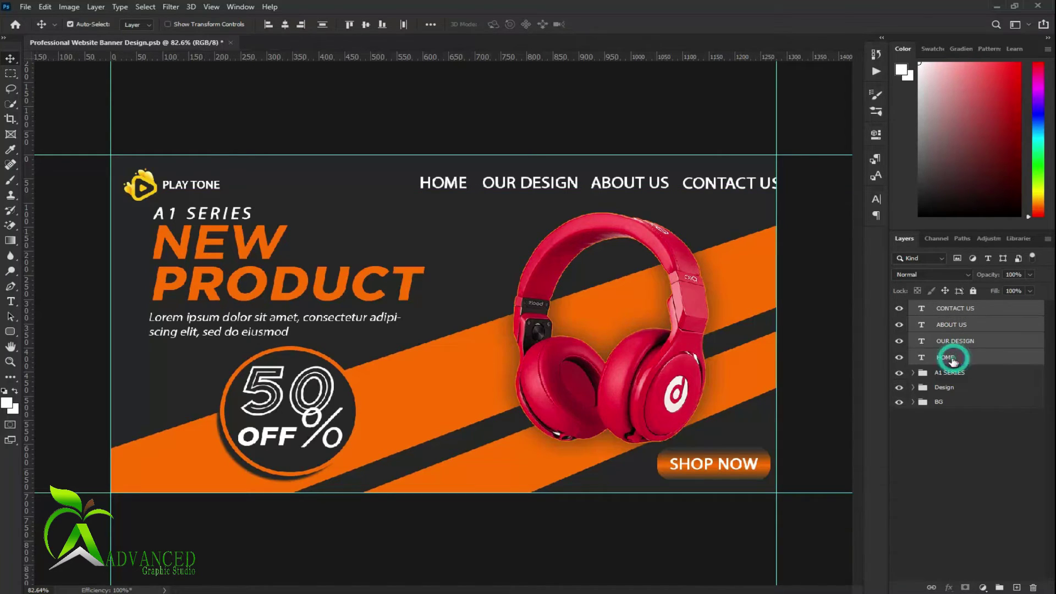
Scale the nav menu down to about 69% and move it to the right
click(404, 25)
key(ctrl+t)
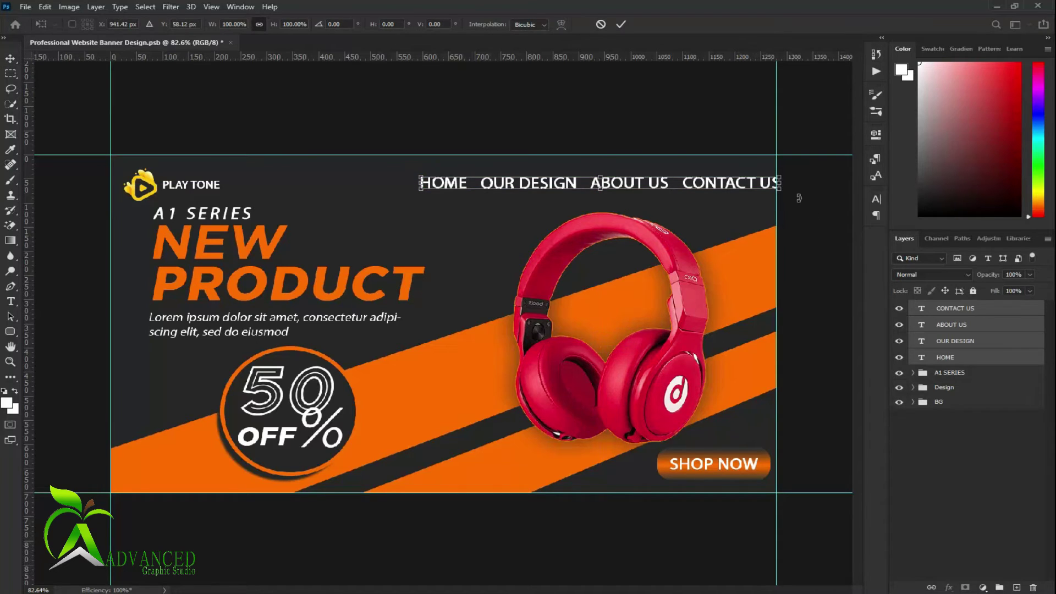
mouse_move(789, 184)
mouse_down()
mouse_move(675, 168)
mouse_move(706, 177)
mouse_up()
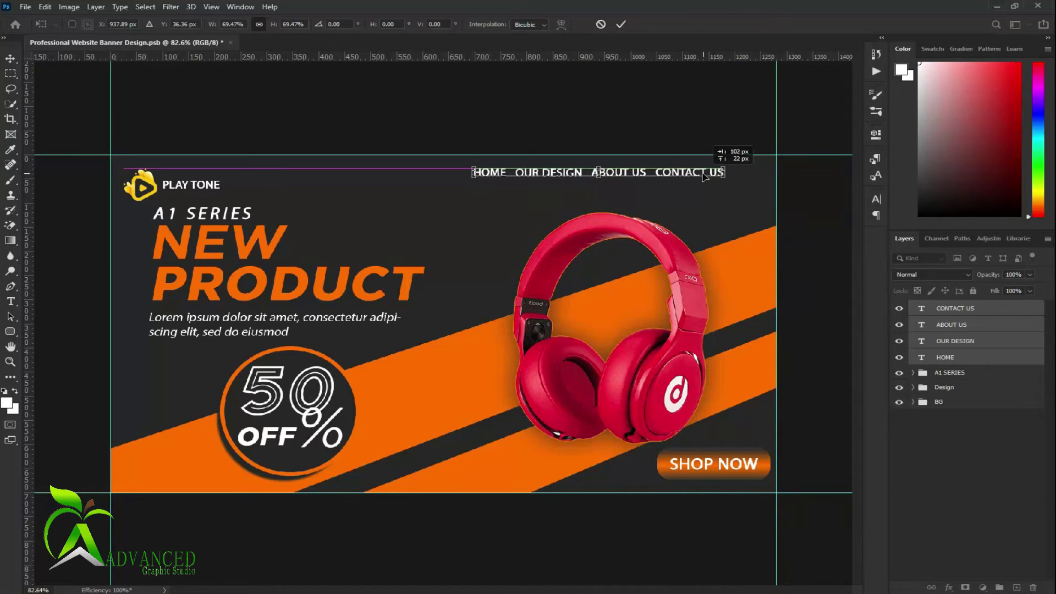
click(620, 24)
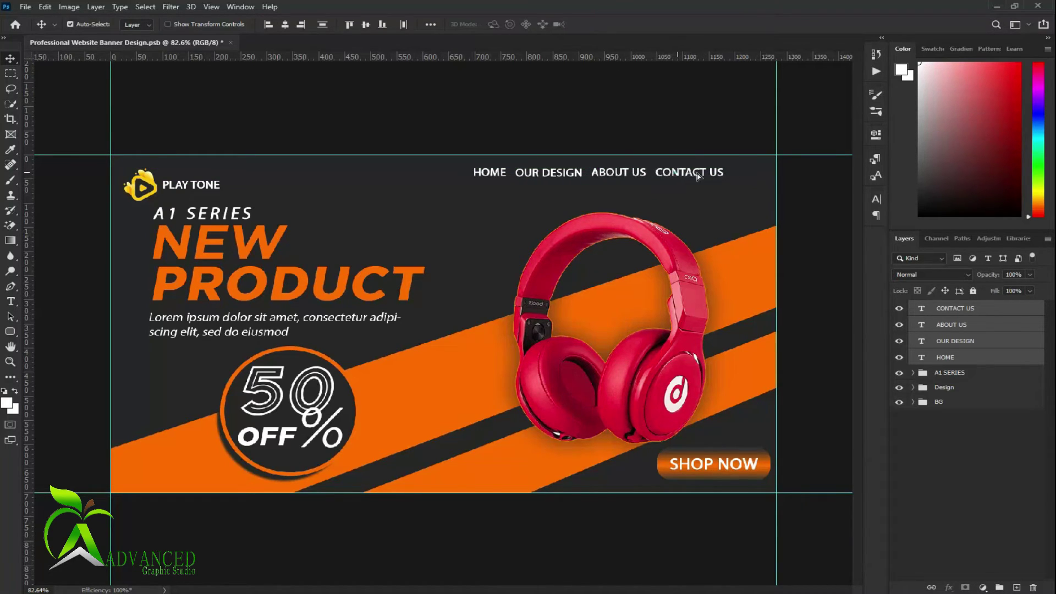
drag(663, 175, 706, 175)
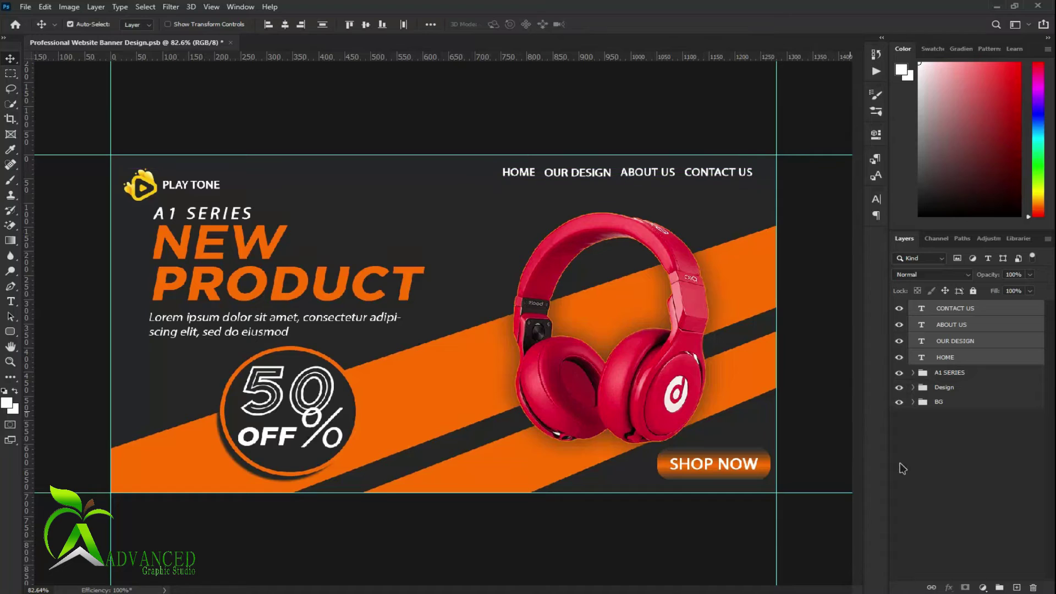
Shift HOME, OUR DESIGN and ABOUT US left, distribute all four evenly, and save
click(919, 472)
drag(517, 172, 483, 174)
drag(588, 174, 572, 175)
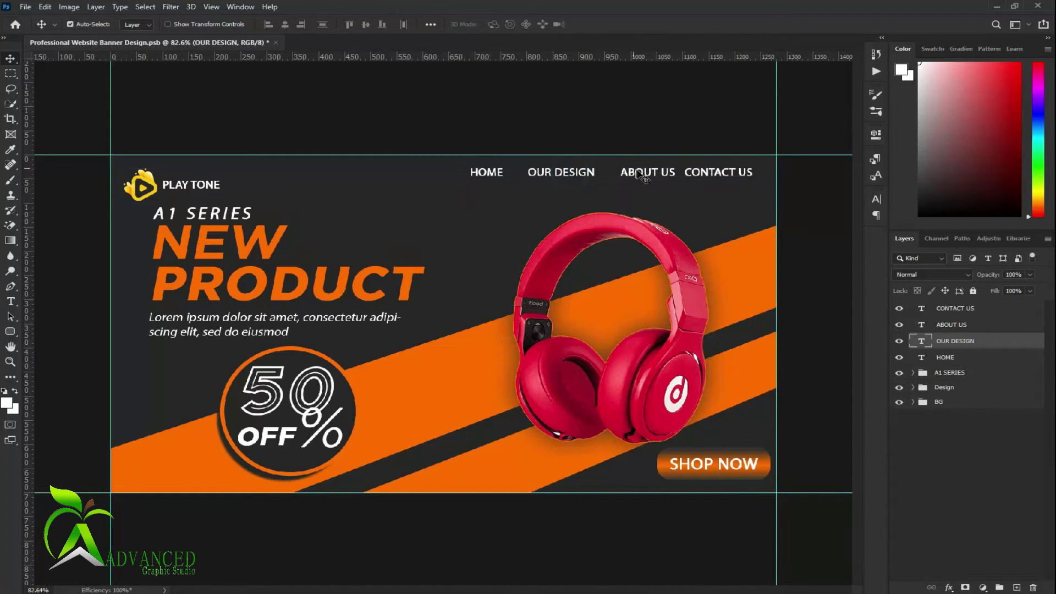
drag(640, 173, 632, 173)
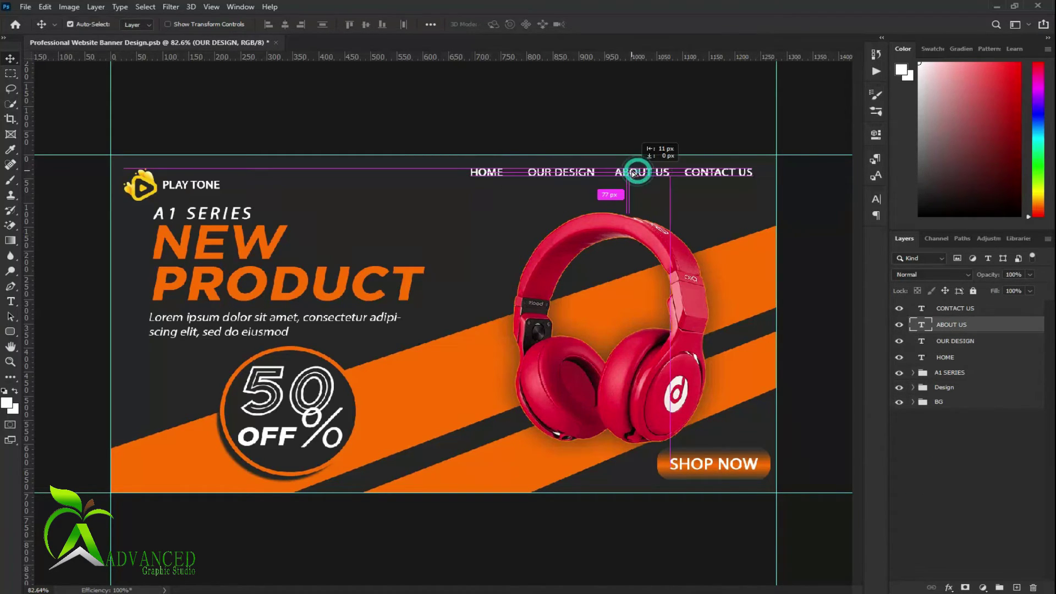
click(976, 356)
shift+click(957, 308)
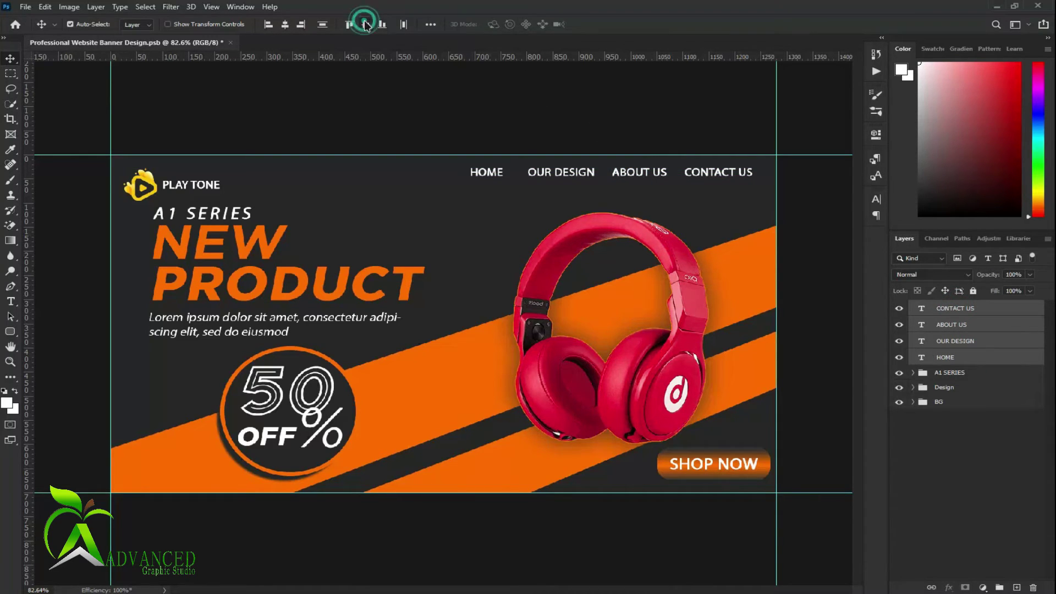
click(404, 26)
click(992, 507)
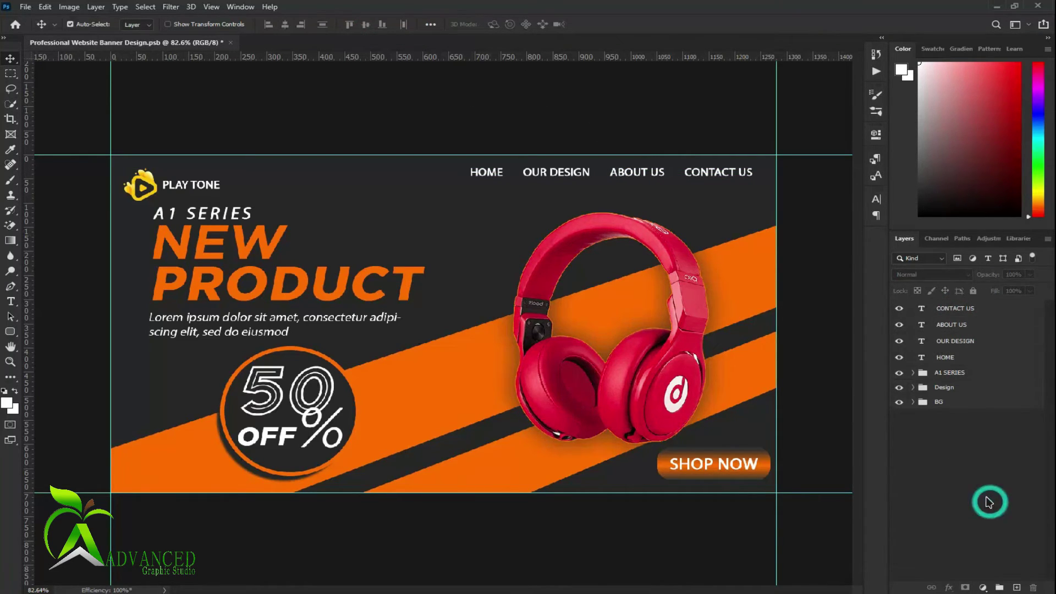
key(ctrl+s)
Group the HOME through CONTACT US layers and name the group ICON
click(959, 358)
shift+click(956, 308)
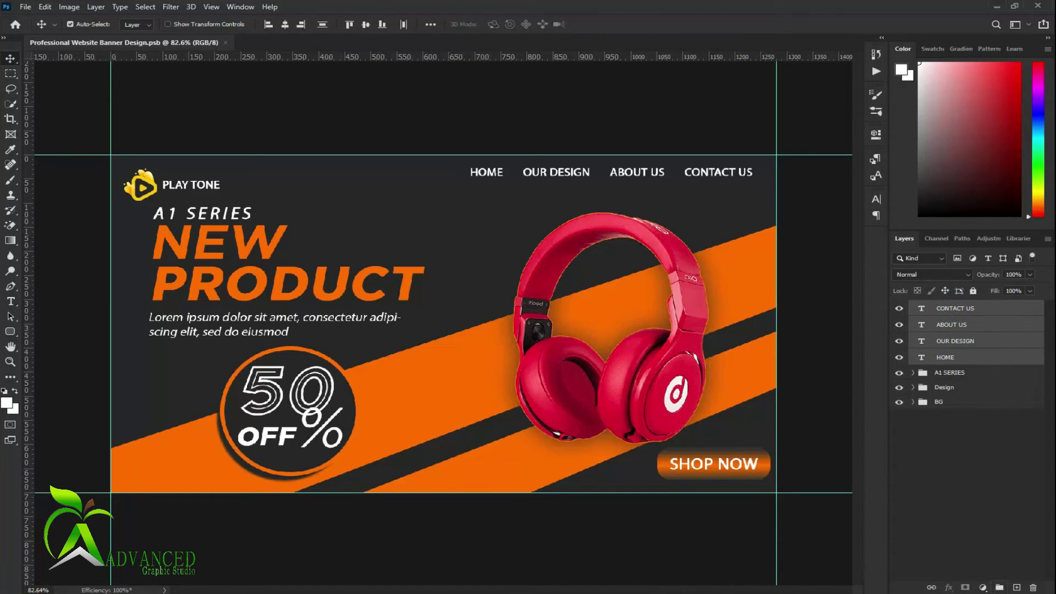
click(999, 587)
double_click(946, 307)
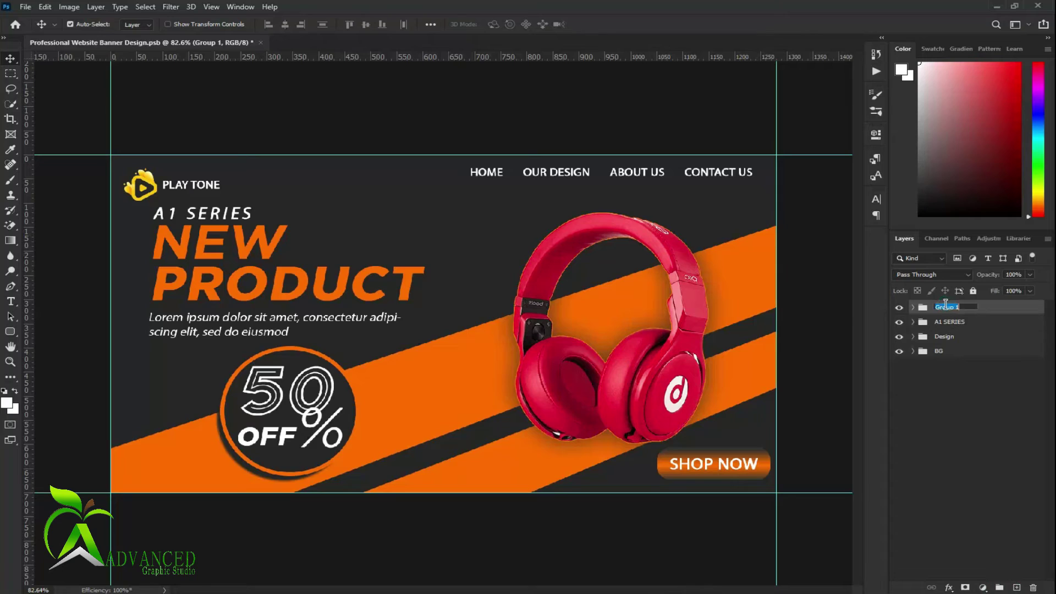
text(Ic)
click(985, 478)
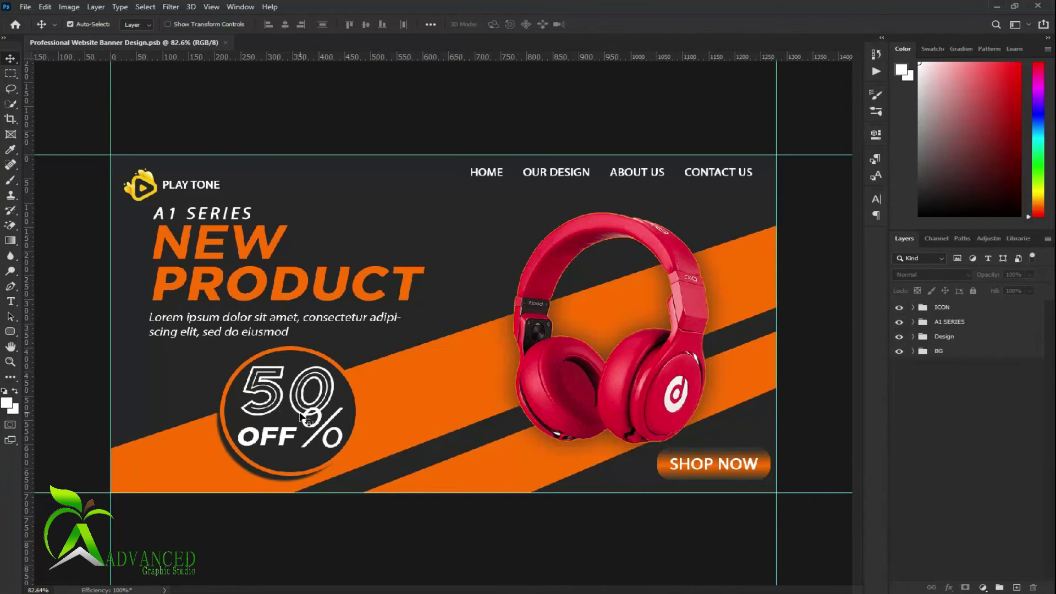
click(16, 337)
Create a white 3-sided 100×100 px triangle to the right of the A1 SERIES line
right_click(16, 337)
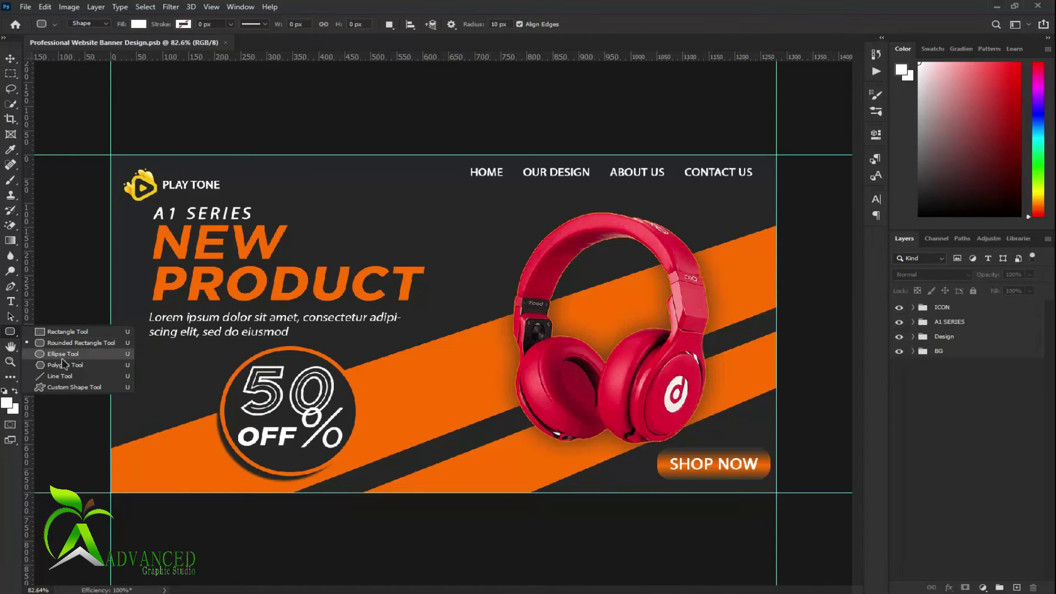
click(61, 367)
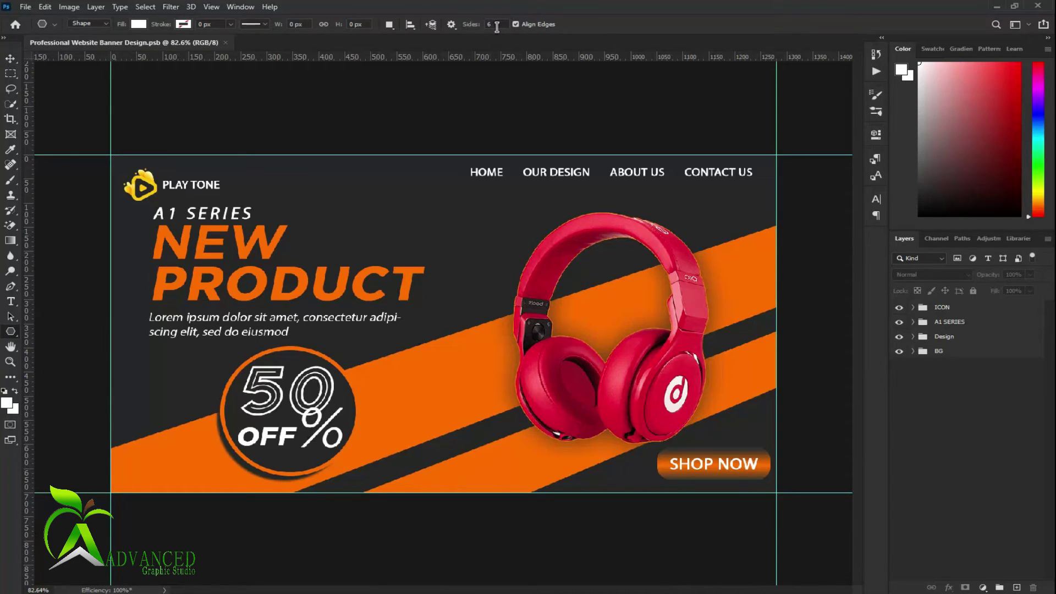
click(497, 24)
text(3)
click(386, 200)
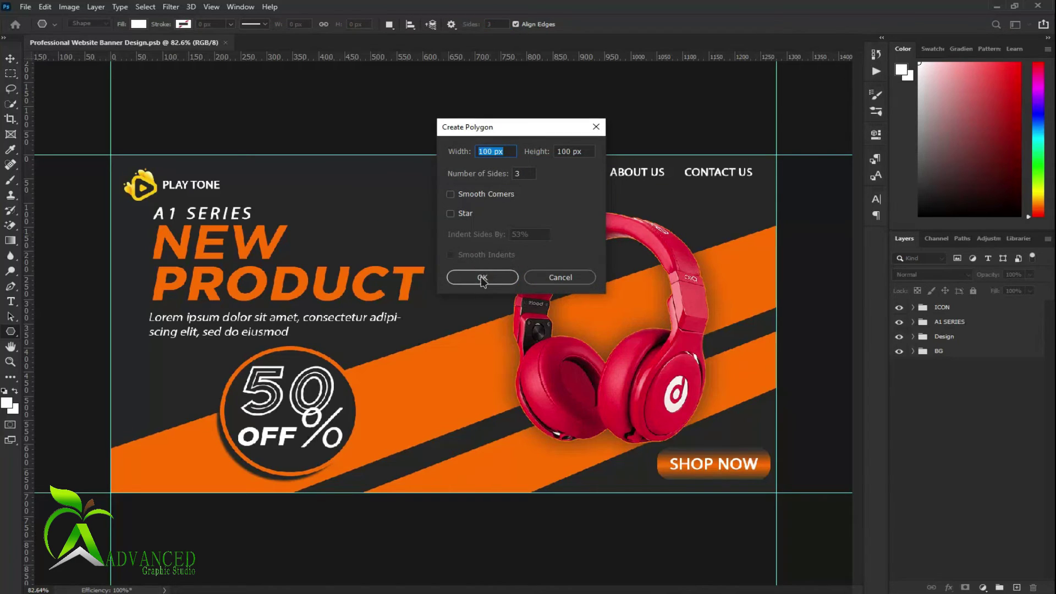
click(482, 279)
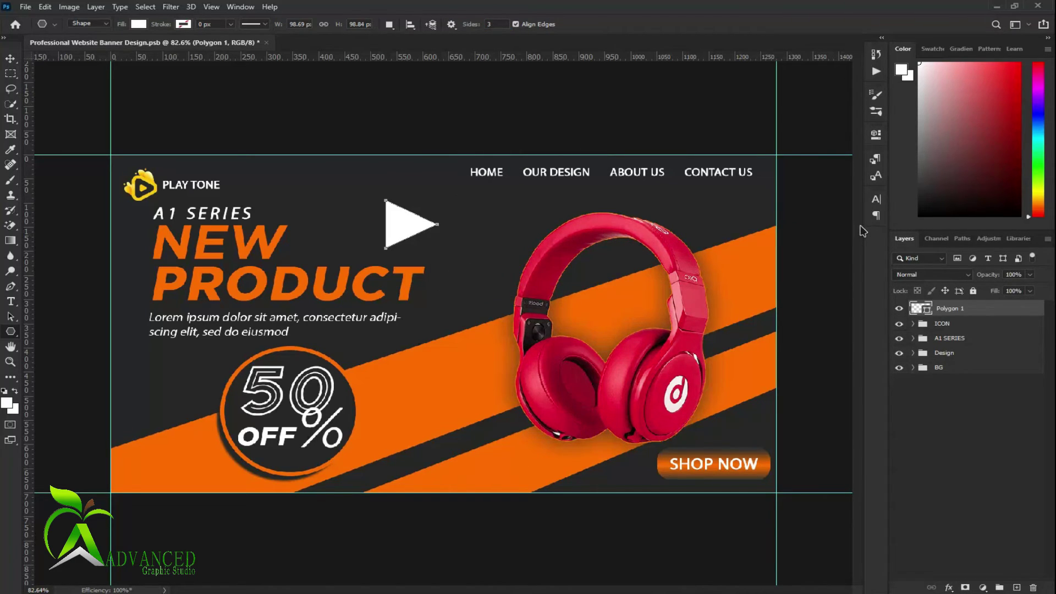
Check the triangle in the Properties panel and select the Polygon 1 layer
click(873, 159)
click(876, 134)
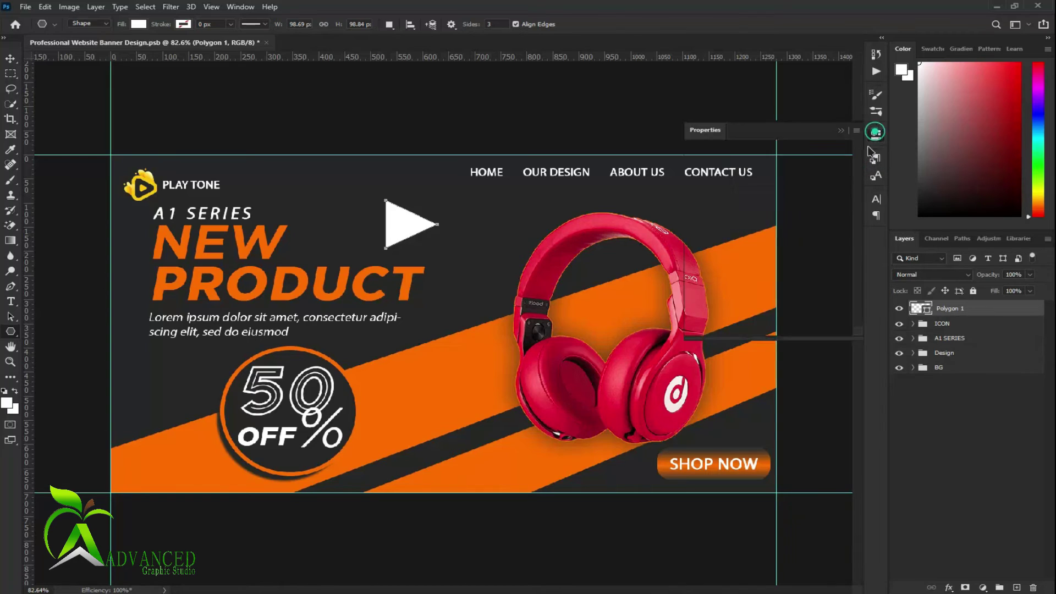
click(876, 134)
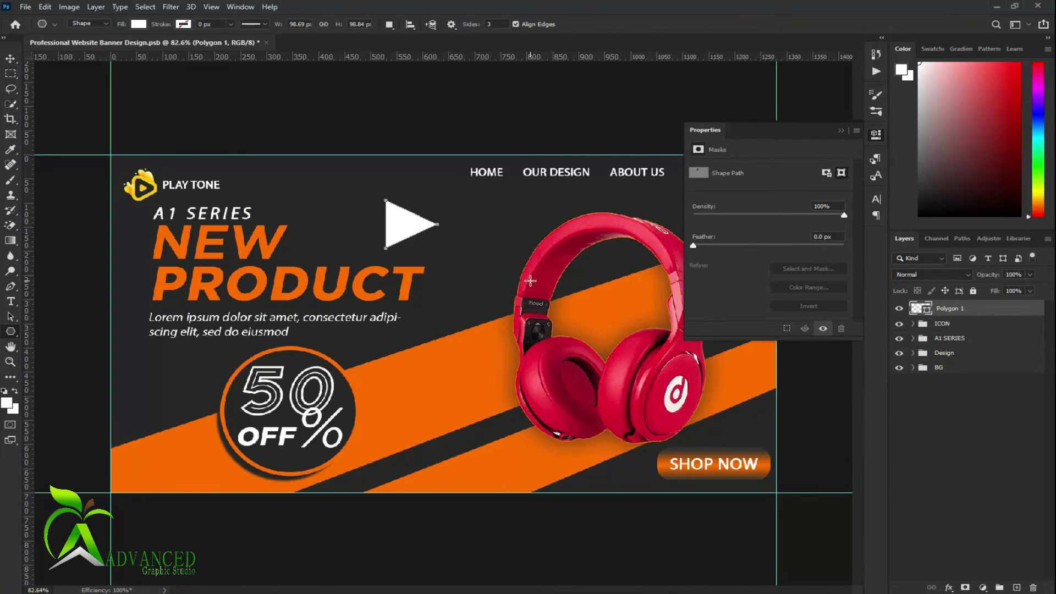
key(v)
click(918, 419)
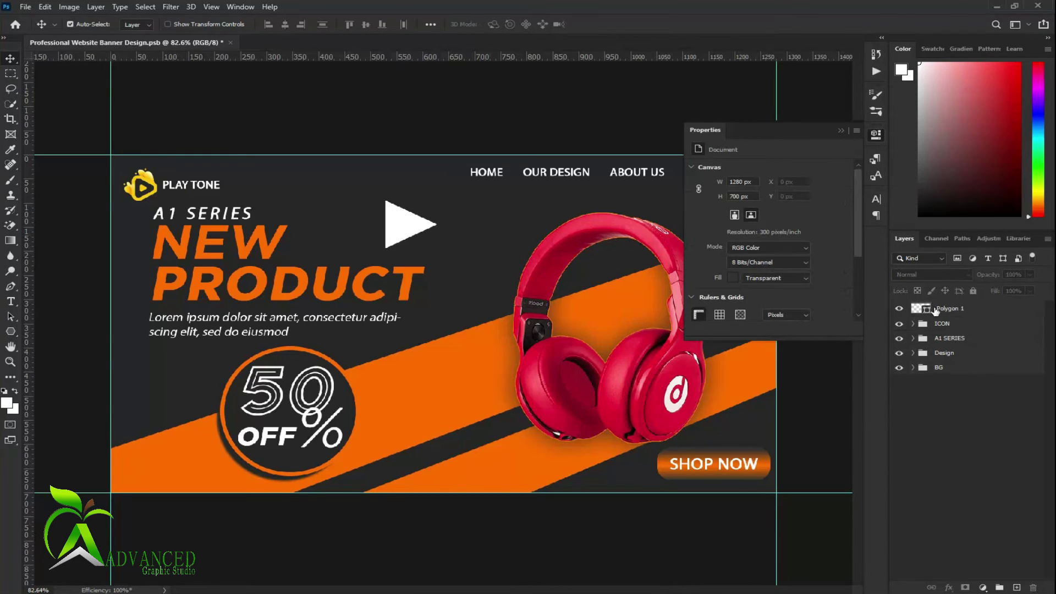
click(935, 310)
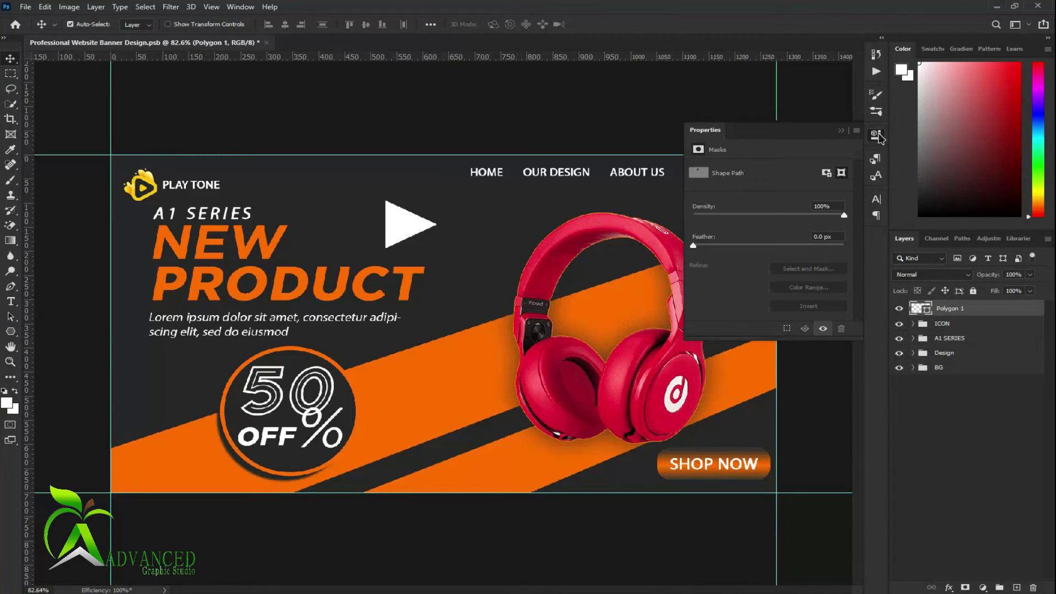
click(876, 134)
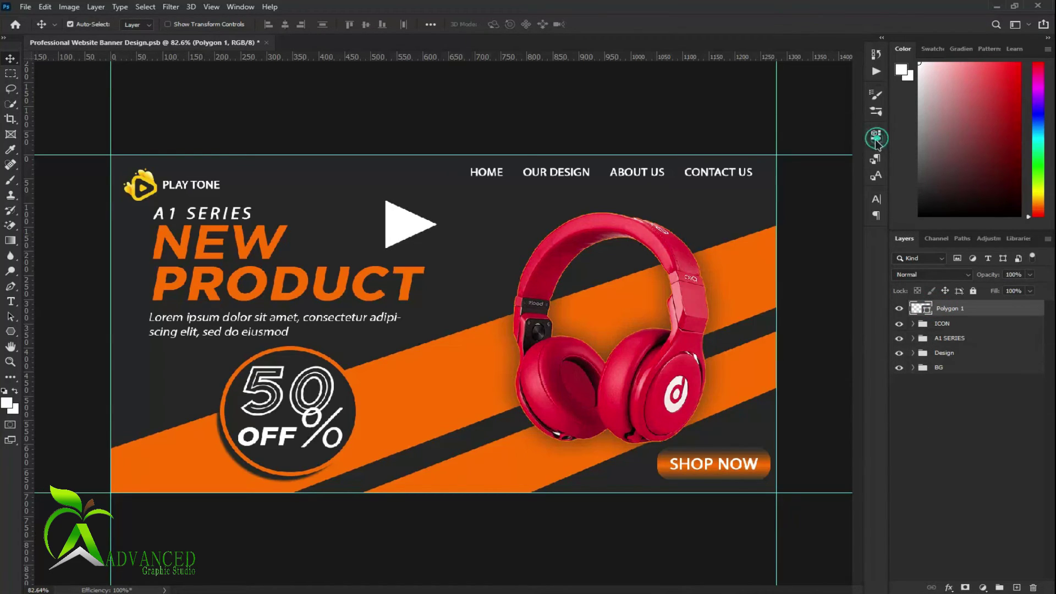
click(10, 331)
Draw a second white triangle beside the first and add a layer mask to it
mouse_move(457, 249)
mouse_down()
mouse_move(477, 269)
mouse_move(489, 258)
mouse_up()
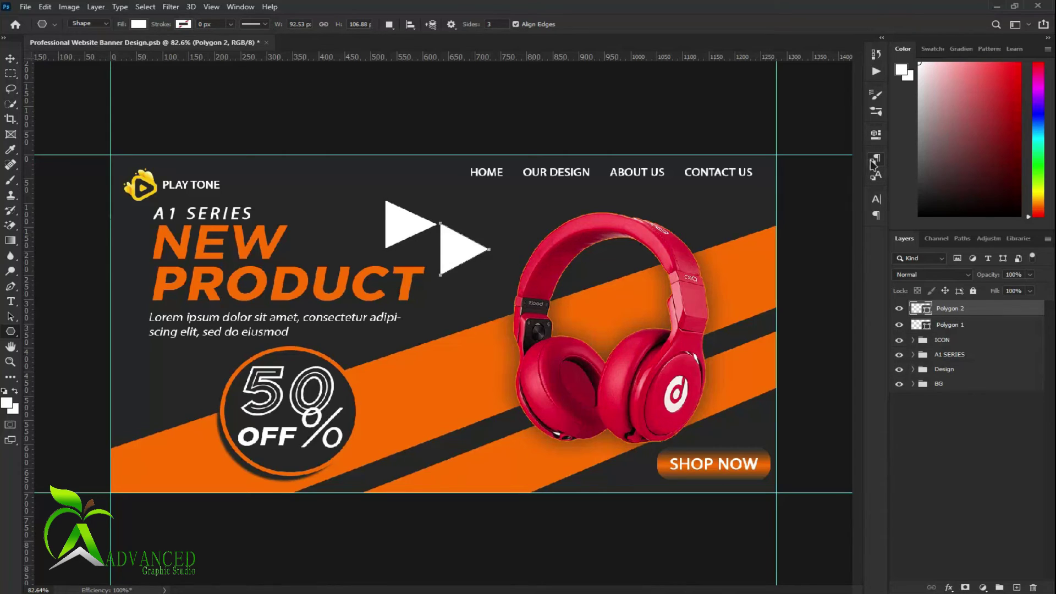
click(876, 134)
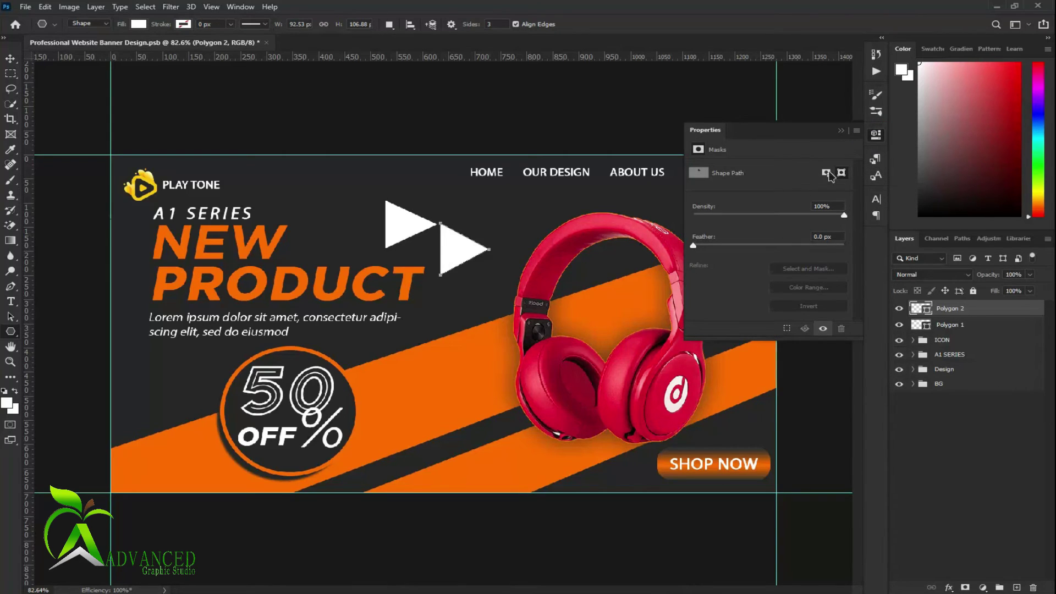
click(827, 173)
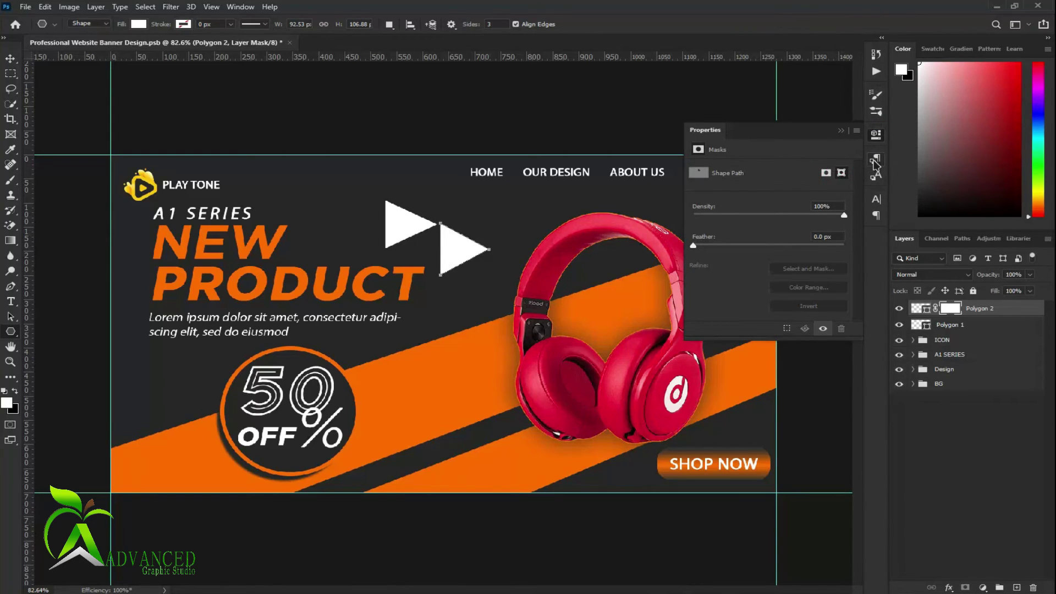
click(875, 159)
click(876, 175)
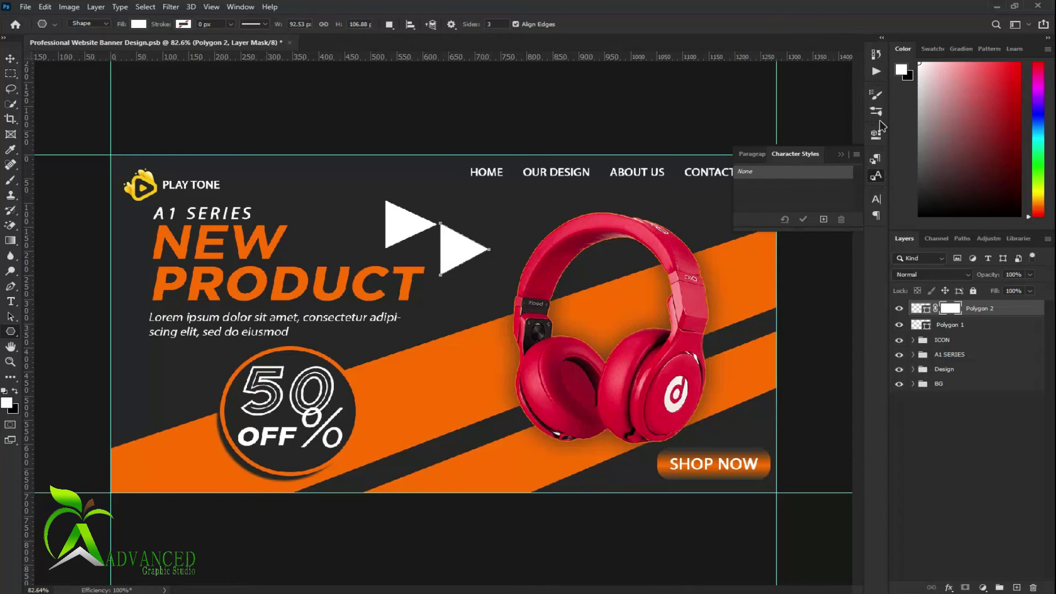
click(876, 133)
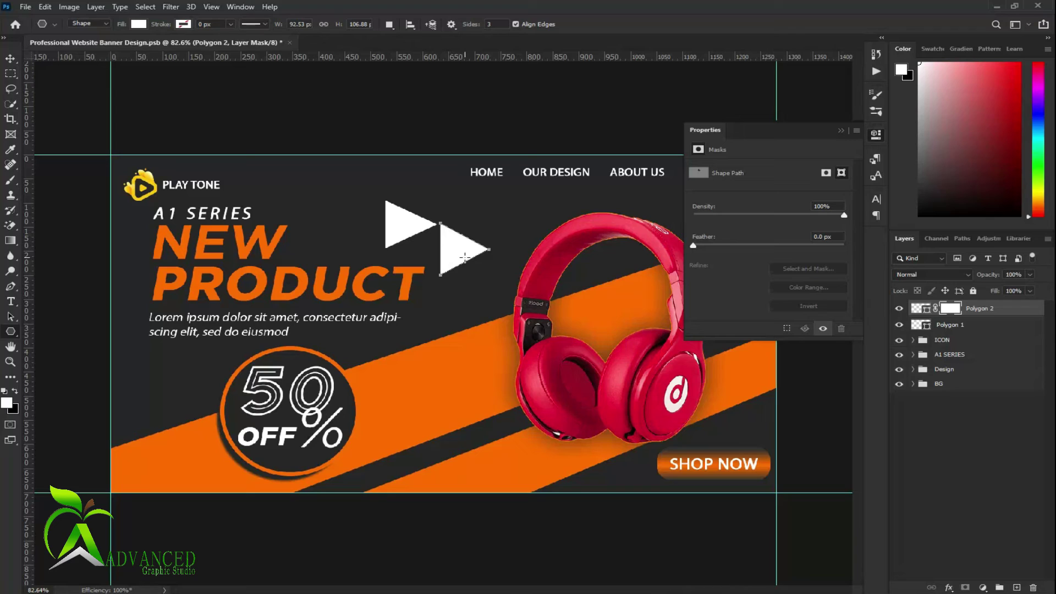
Deselect layers, cycle through the Character Styles, Paragraph and Character panels, and collapse them
click(962, 468)
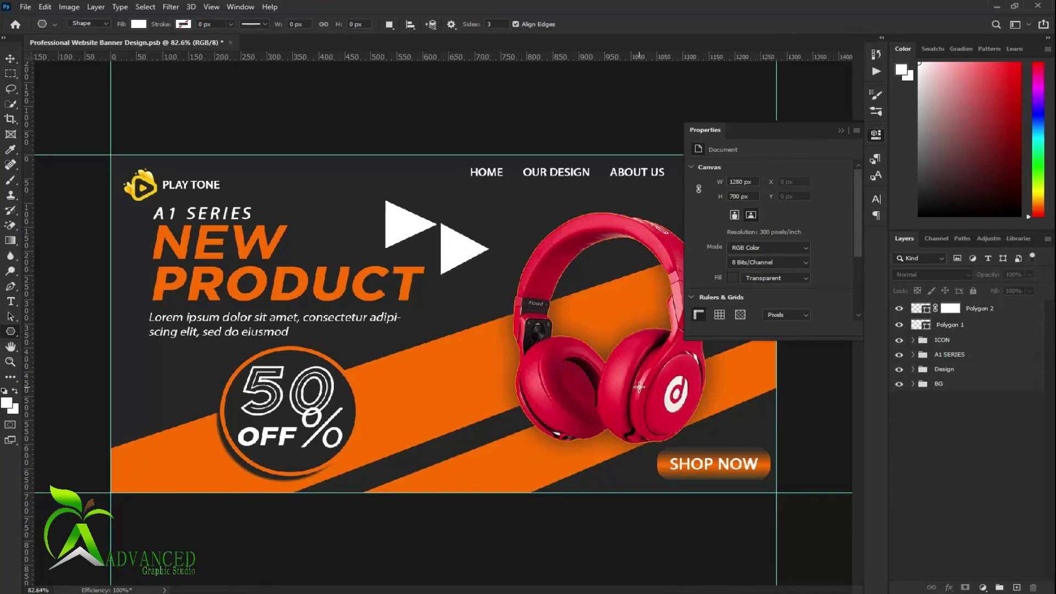
scroll(779, 262, down, 3)
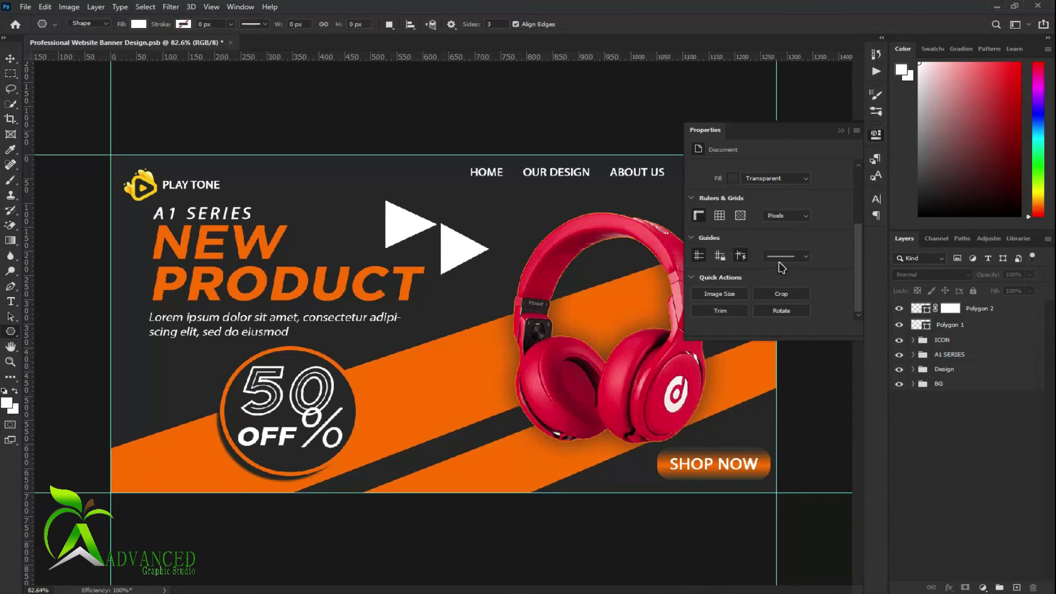
scroll(780, 267, up, 3)
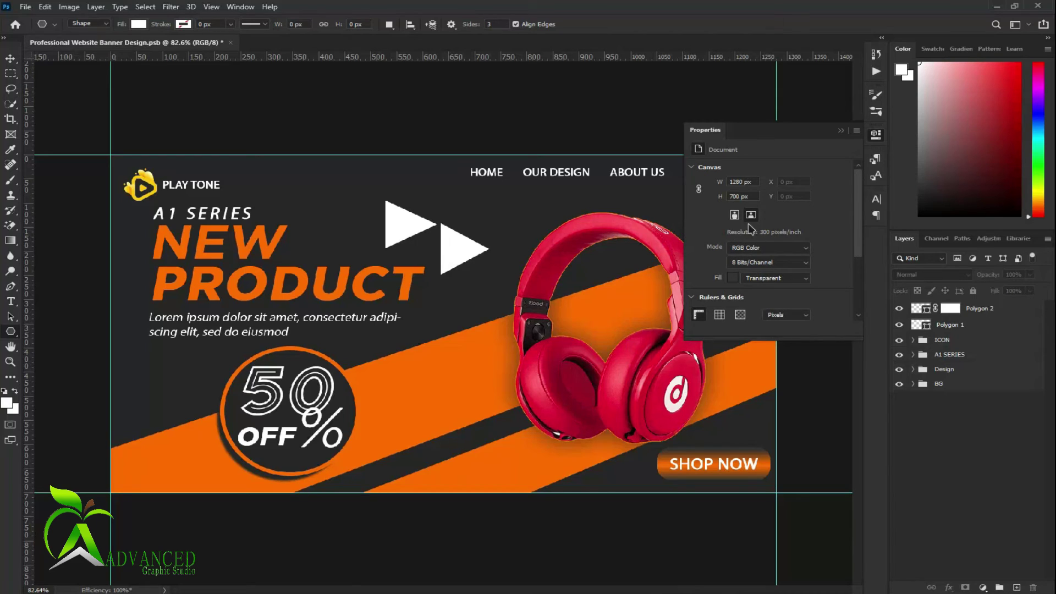
click(876, 175)
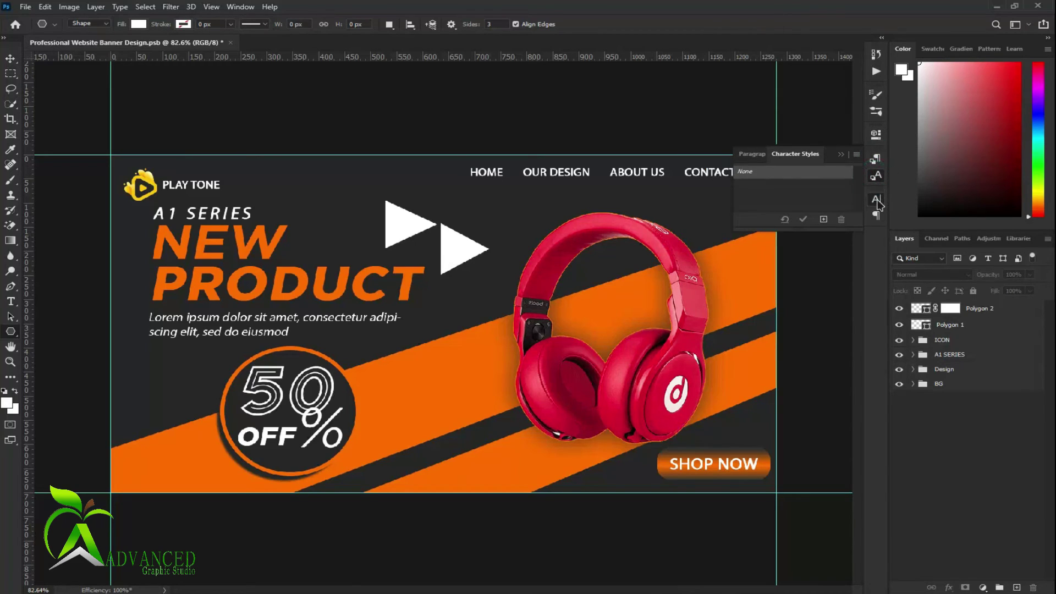
click(877, 199)
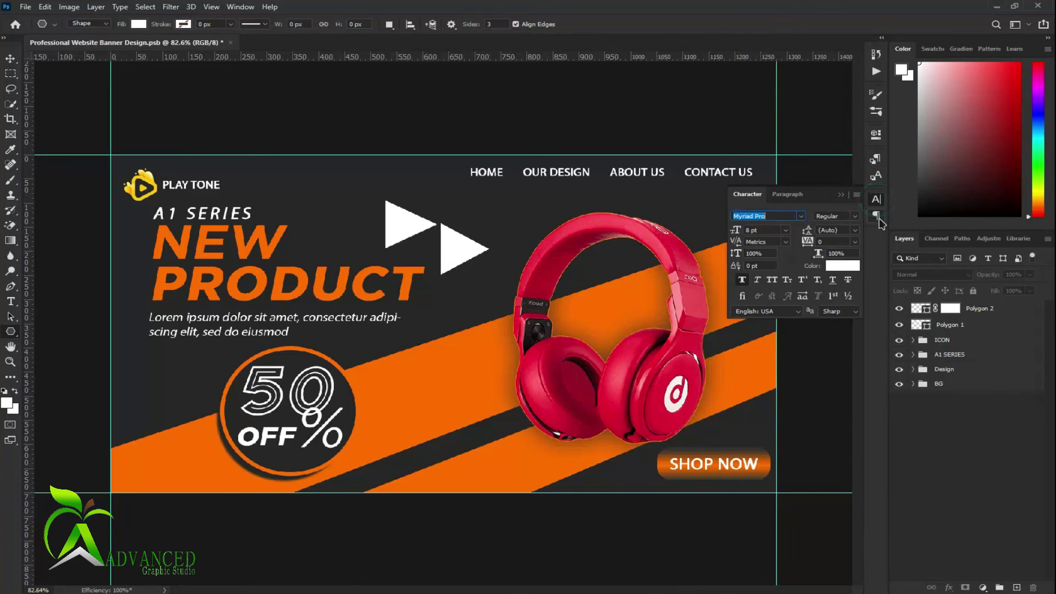
click(750, 196)
click(840, 195)
key(v)
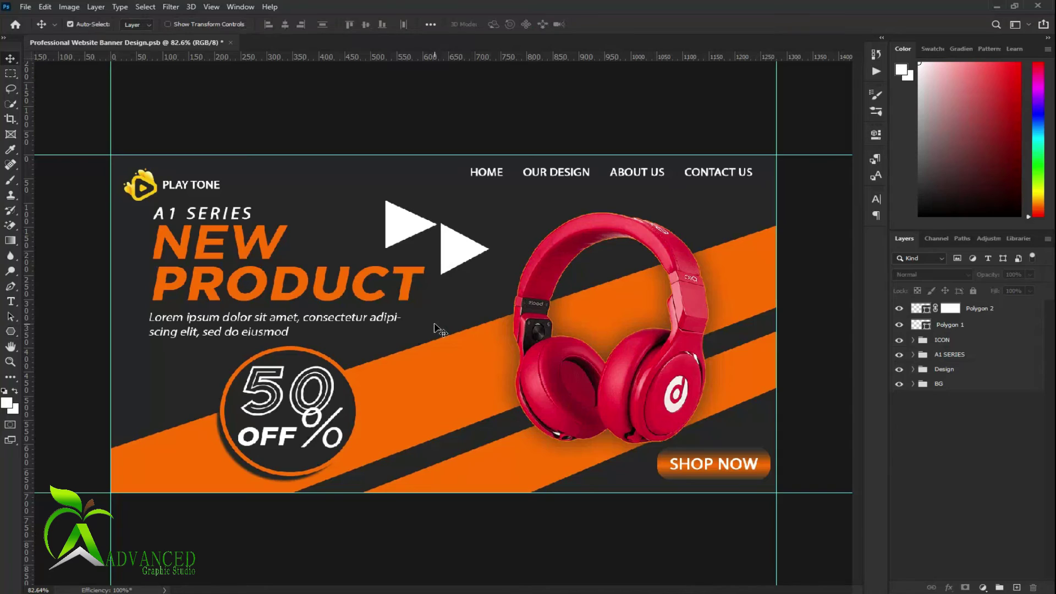
click(408, 228)
Move Polygon 1 left of the 50% OFF badge, flip it horizontally and scale it to about 61%
mouse_move(408, 228)
mouse_down()
mouse_move(383, 224)
mouse_move(379, 205)
mouse_move(225, 367)
mouse_move(168, 379)
mouse_up()
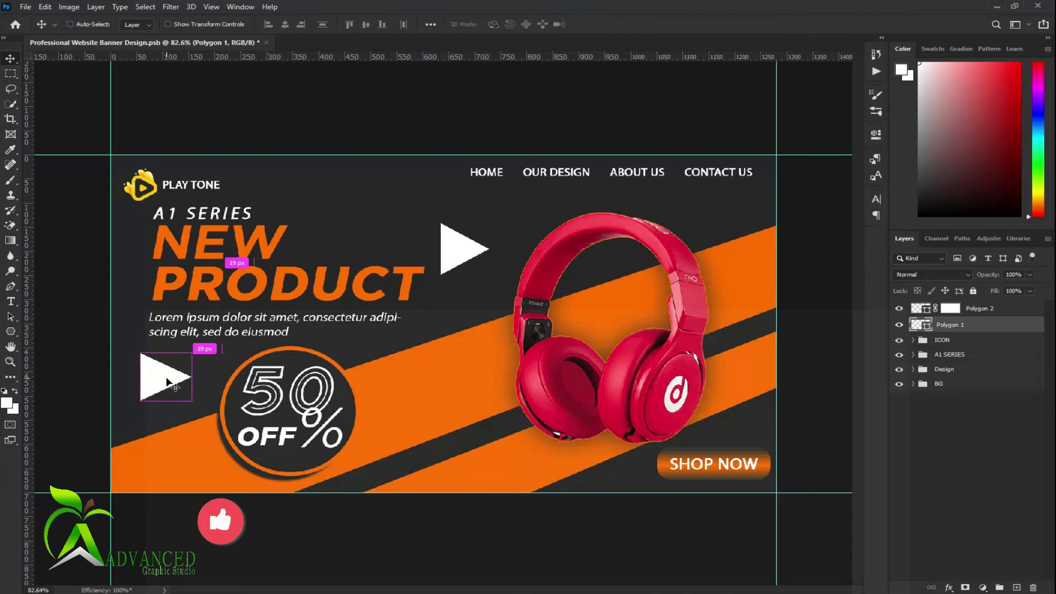
key(ctrl+t)
right_click(168, 379)
click(187, 575)
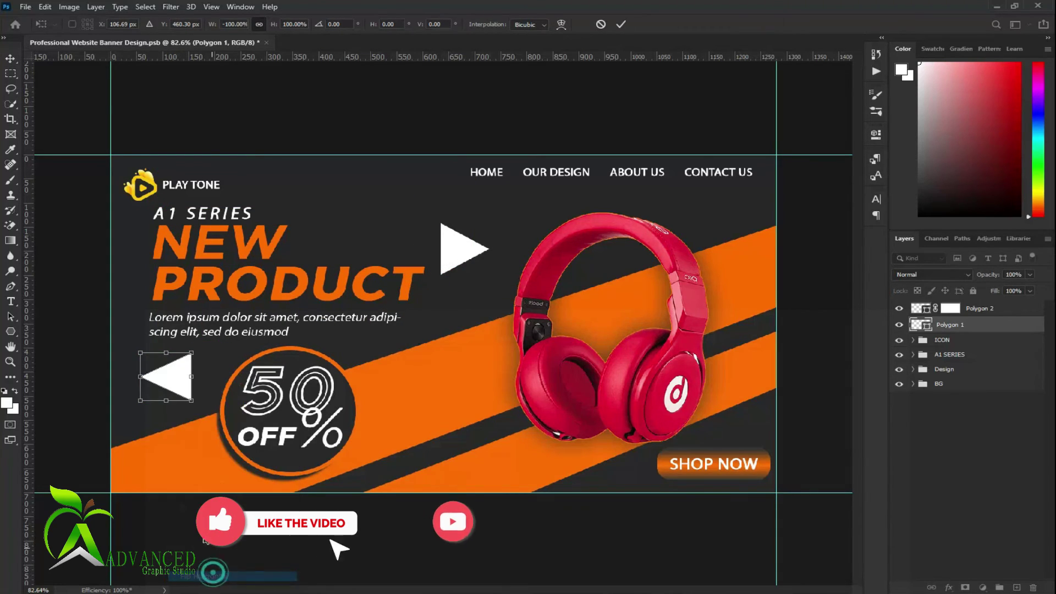
drag(192, 352, 162, 390)
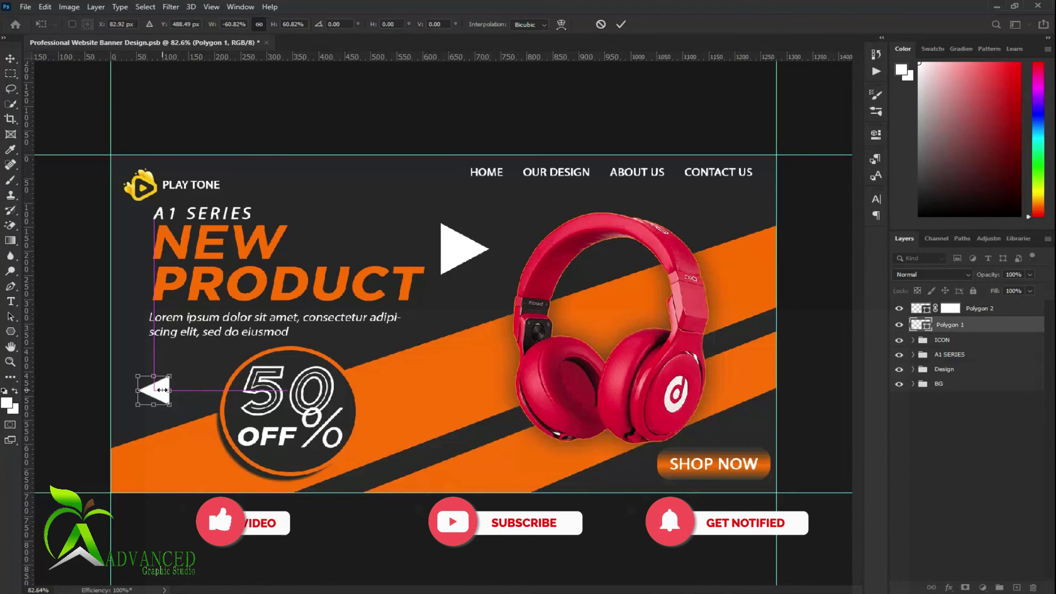
click(620, 24)
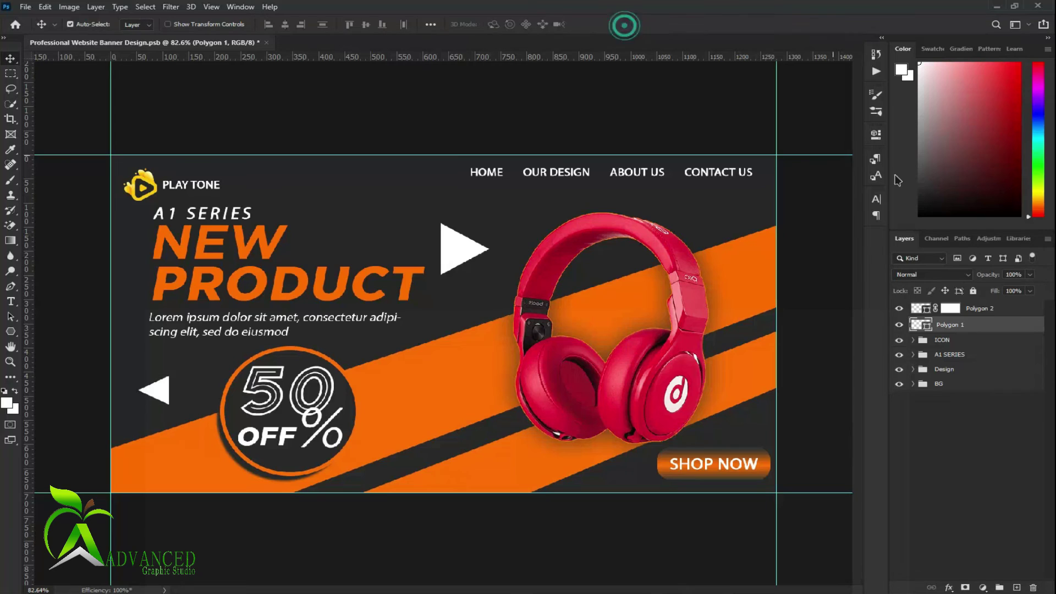
Fill Polygon 1 with grey #565656 and drag Polygon 2's layer mask to the trash
double_click(927, 327)
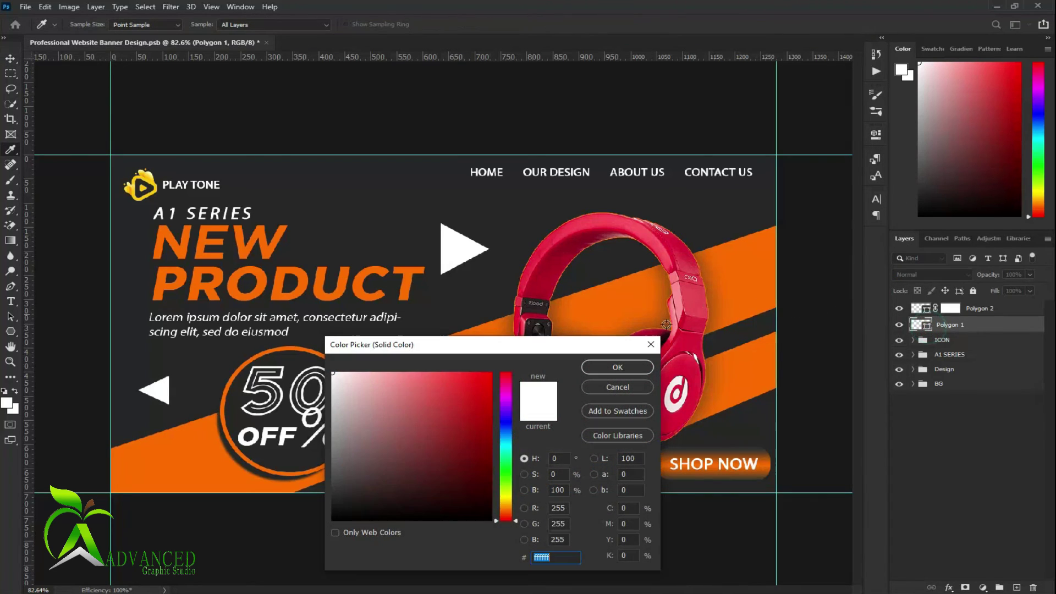
mouse_move(360, 412)
mouse_down()
mouse_move(310, 444)
mouse_move(299, 471)
mouse_up()
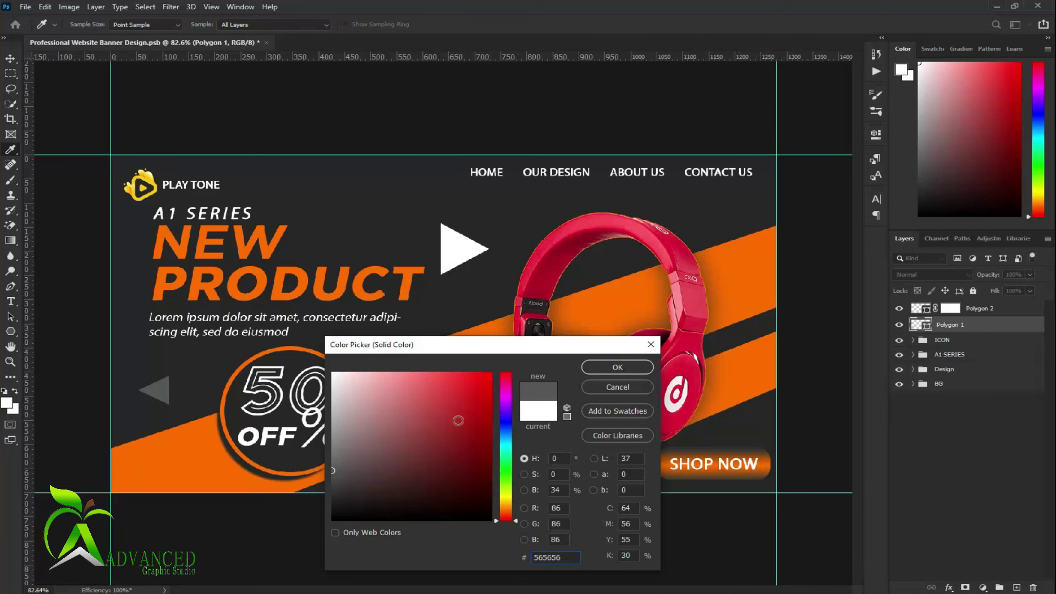
click(618, 366)
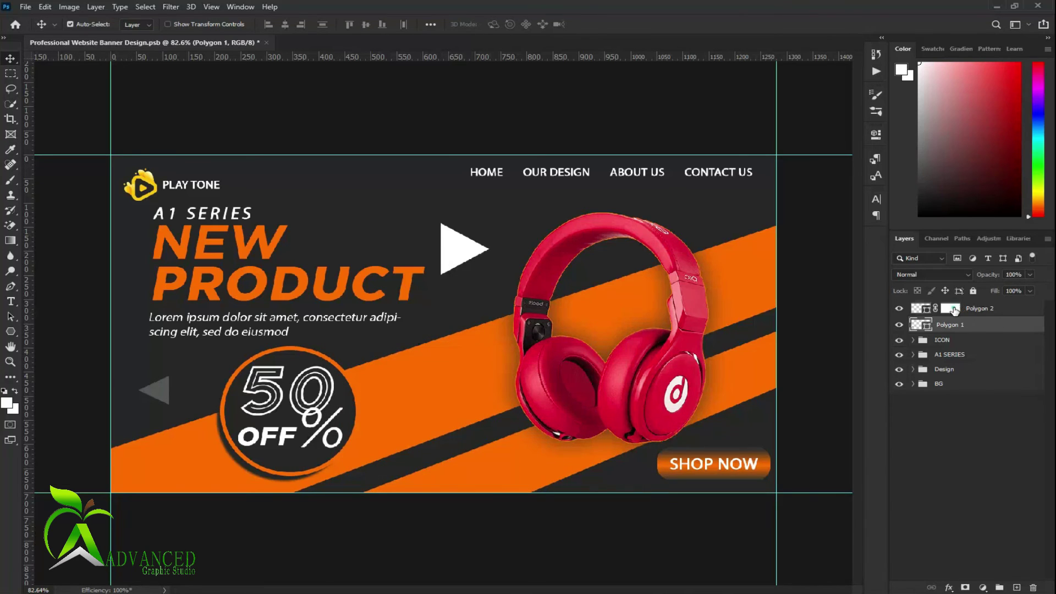
drag(954, 310, 1034, 588)
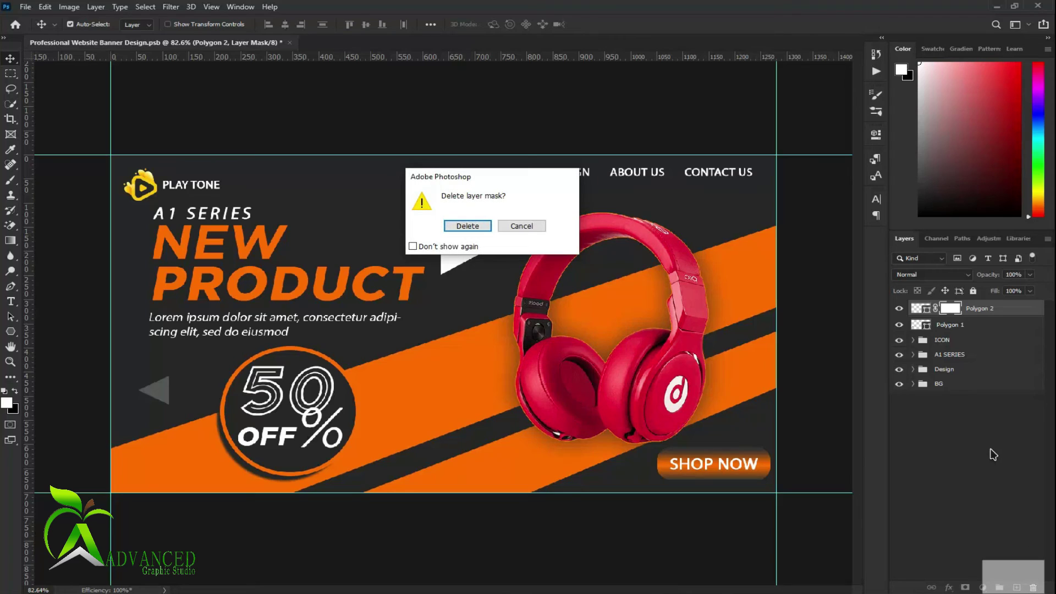
Delete Polygon 2's mask, flip it to point left, and shrink it beside PRODUCT
click(465, 225)
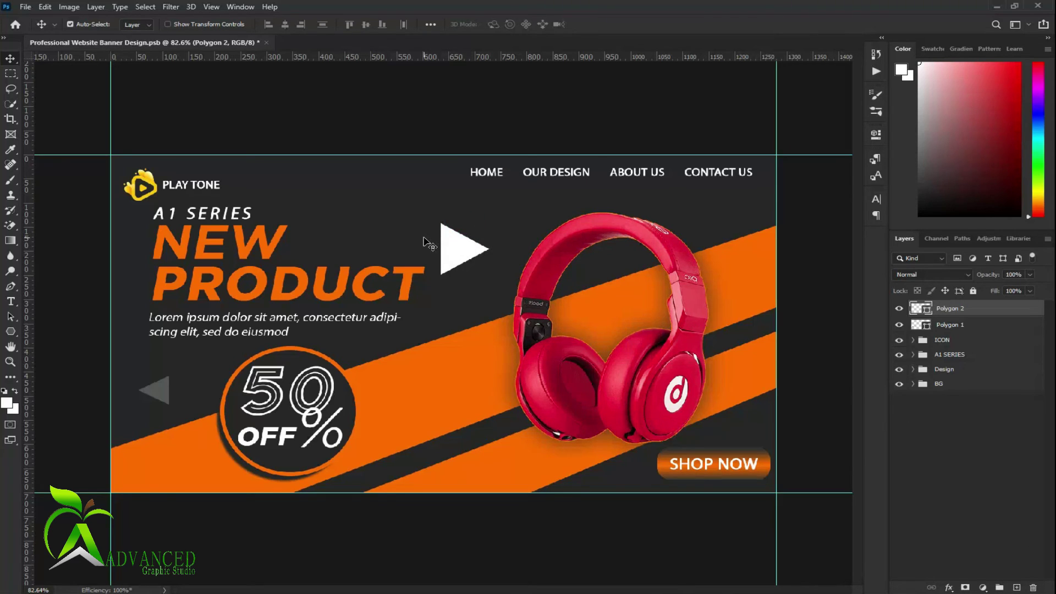
key(ctrl+t)
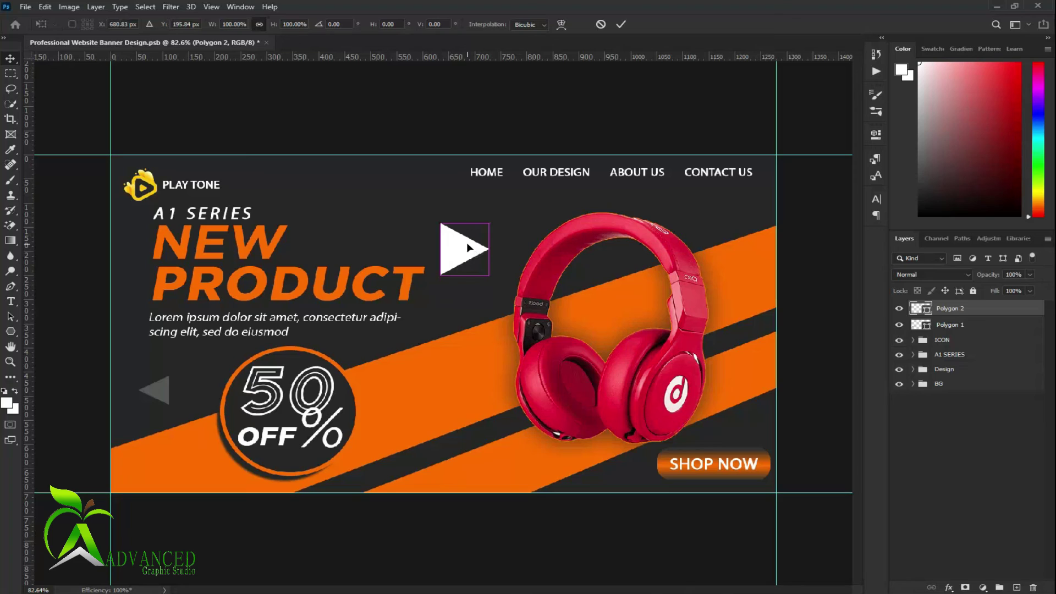
right_click(466, 253)
click(532, 450)
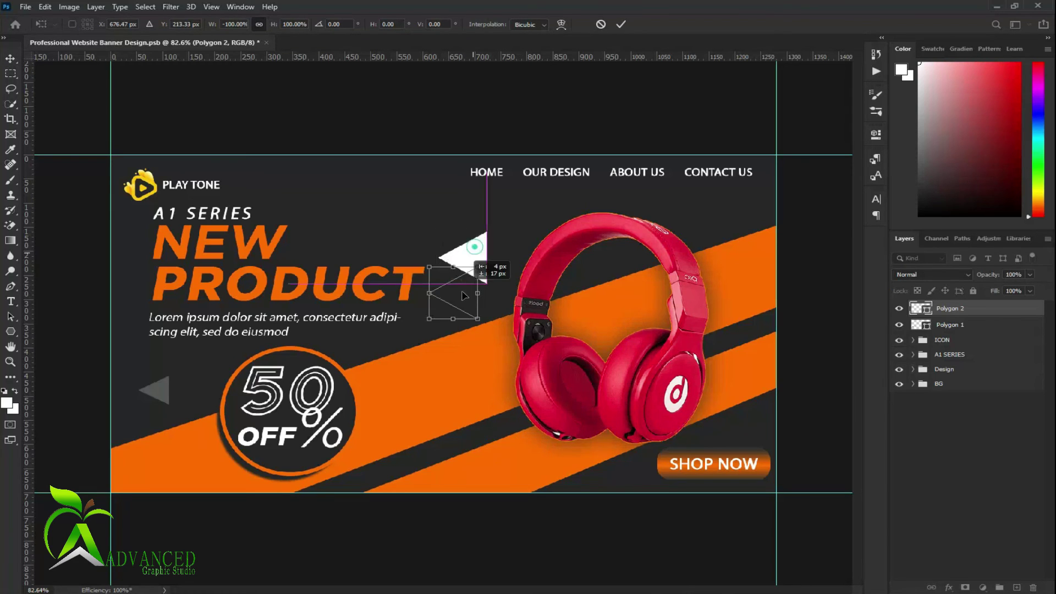
mouse_move(486, 258)
mouse_down()
mouse_move(480, 293)
mouse_move(469, 286)
mouse_move(477, 290)
mouse_up()
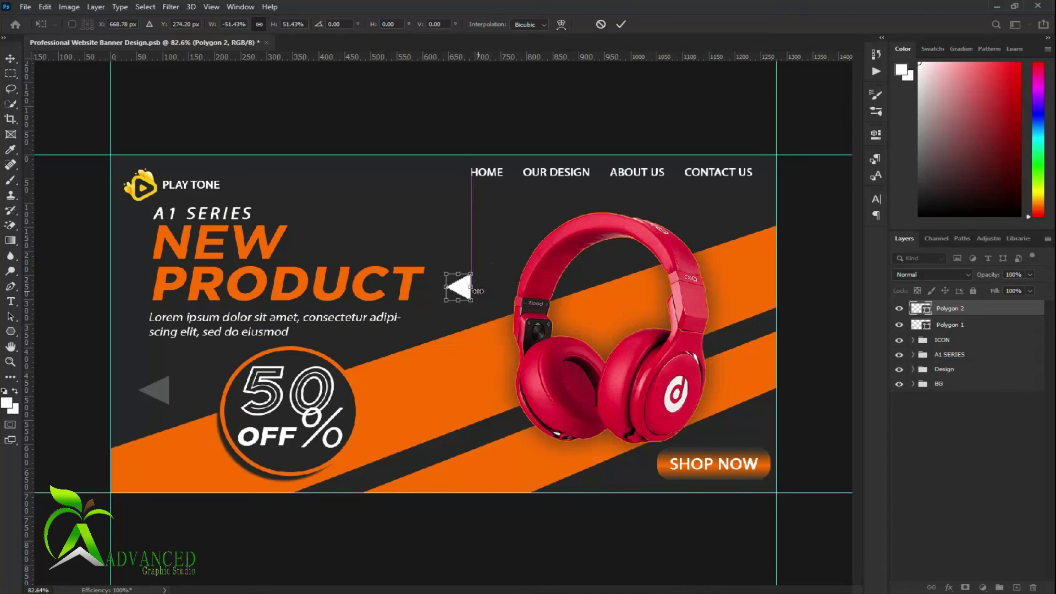
click(620, 24)
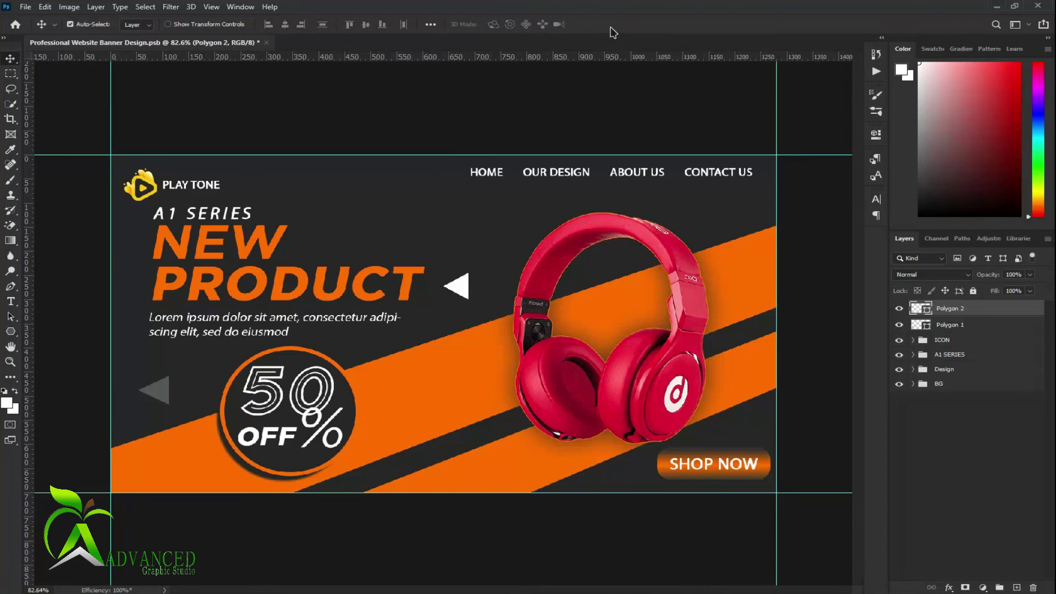
Fill Polygon 2 with the grey sampled from the left triangle and Alt-drag a copy near SHOP NOW
double_click(928, 312)
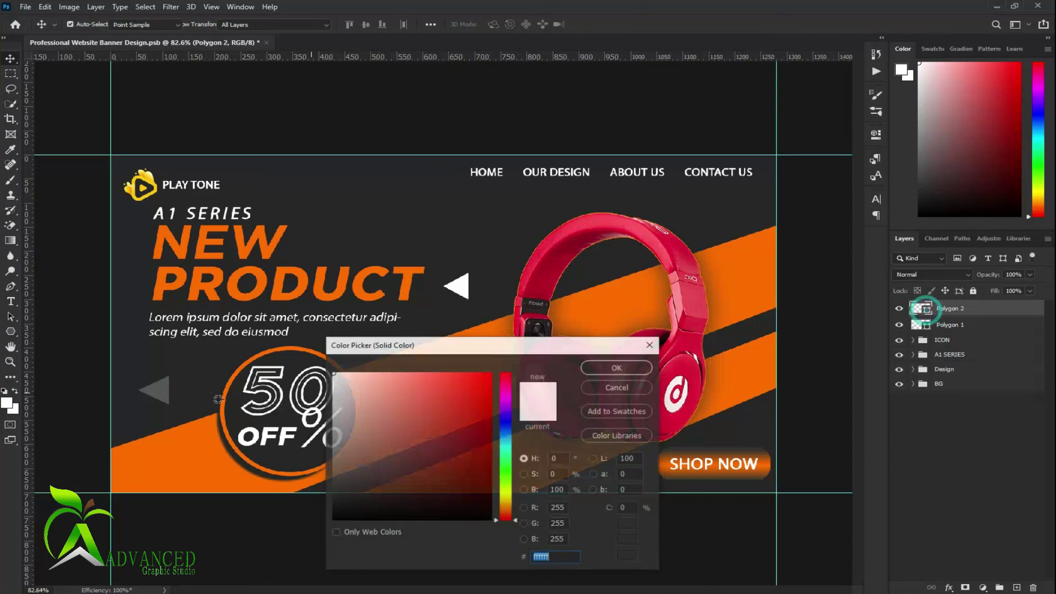
click(155, 389)
click(605, 368)
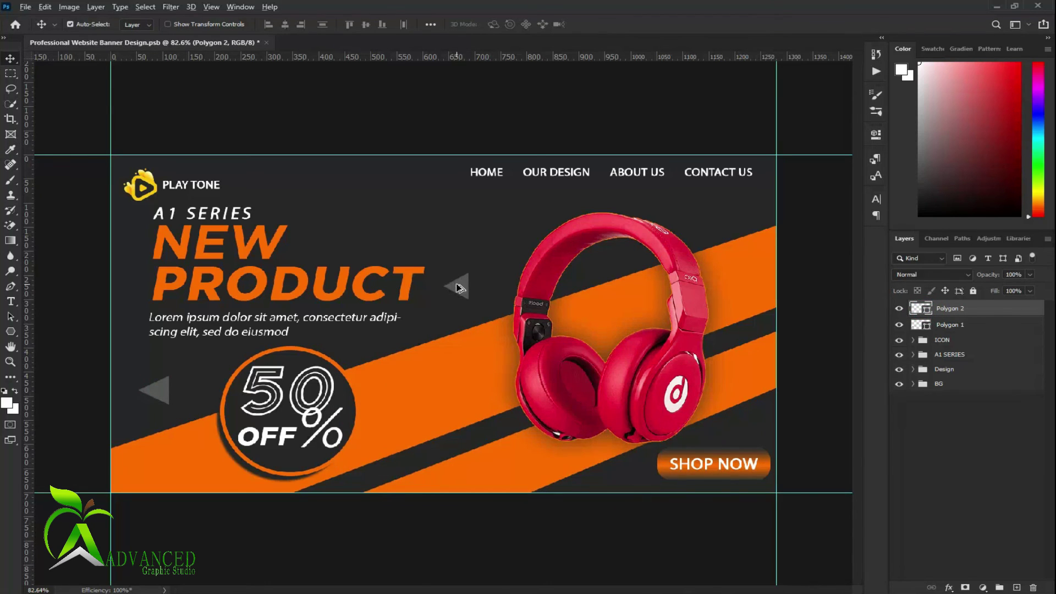
drag(455, 287, 623, 475)
click(944, 489)
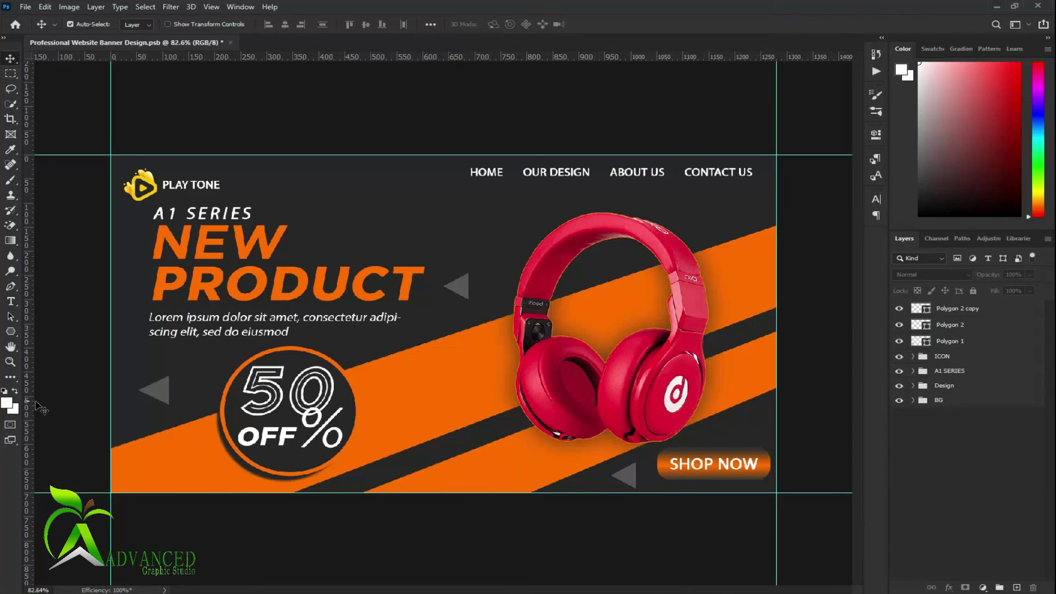
right_click(11, 331)
click(53, 351)
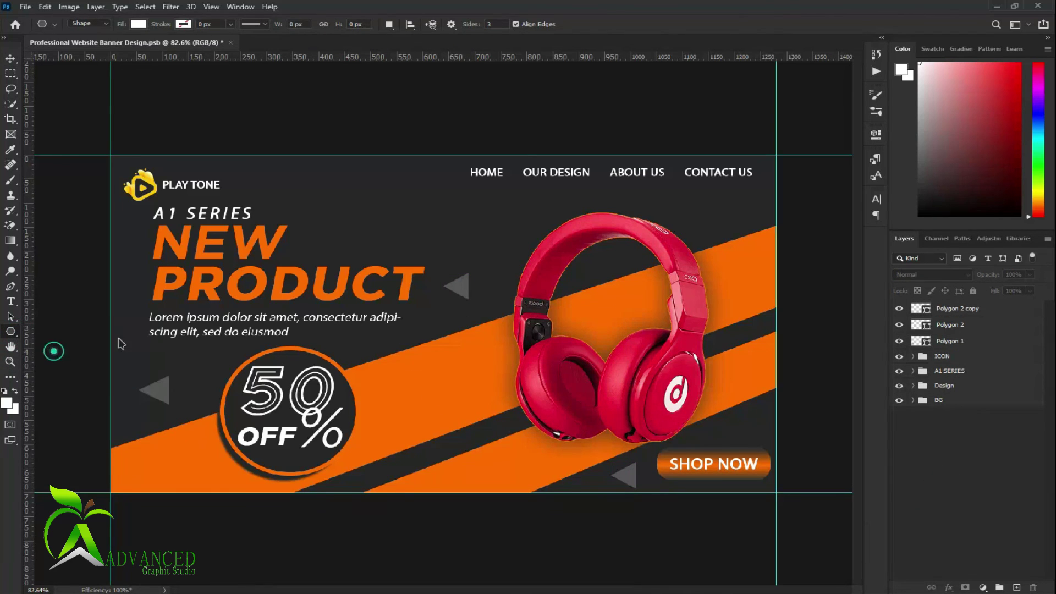
Draw a 41 px grey ellipse above NEW and place a slightly smaller copy beside PLAY TONE
drag(321, 214, 341, 237)
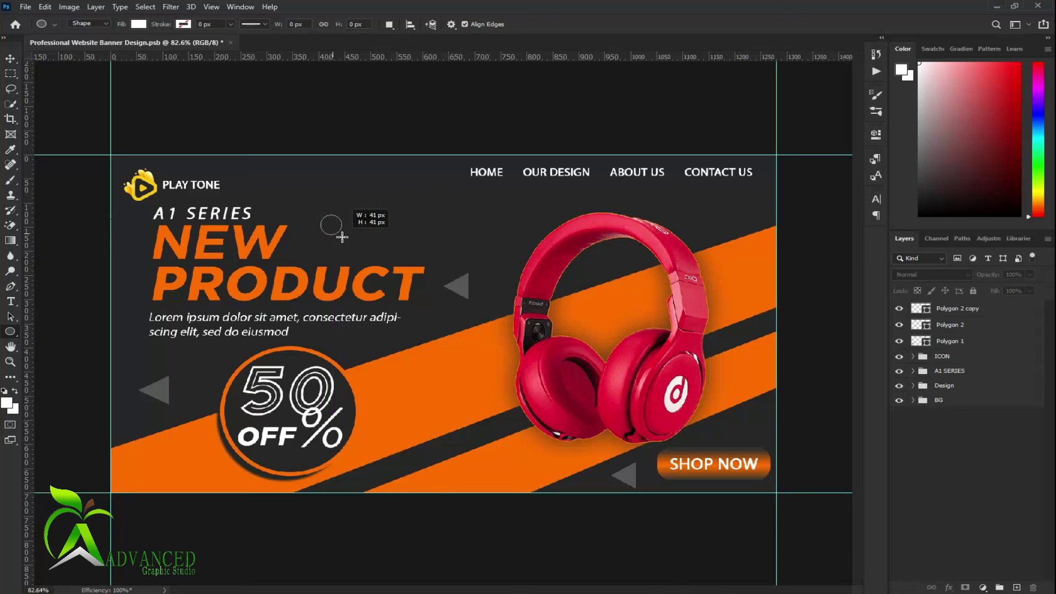
click(697, 223)
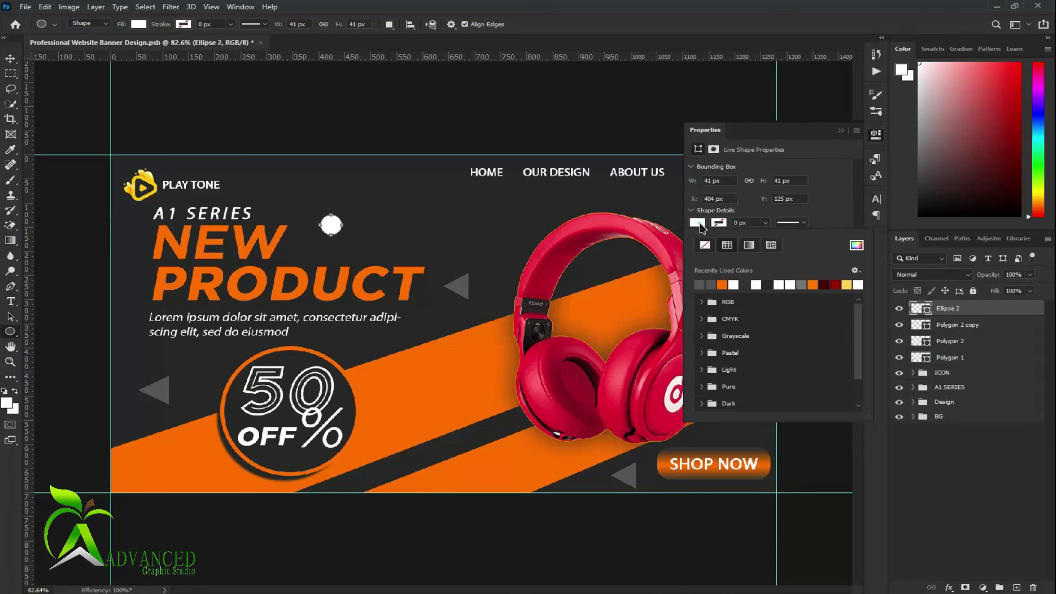
click(702, 285)
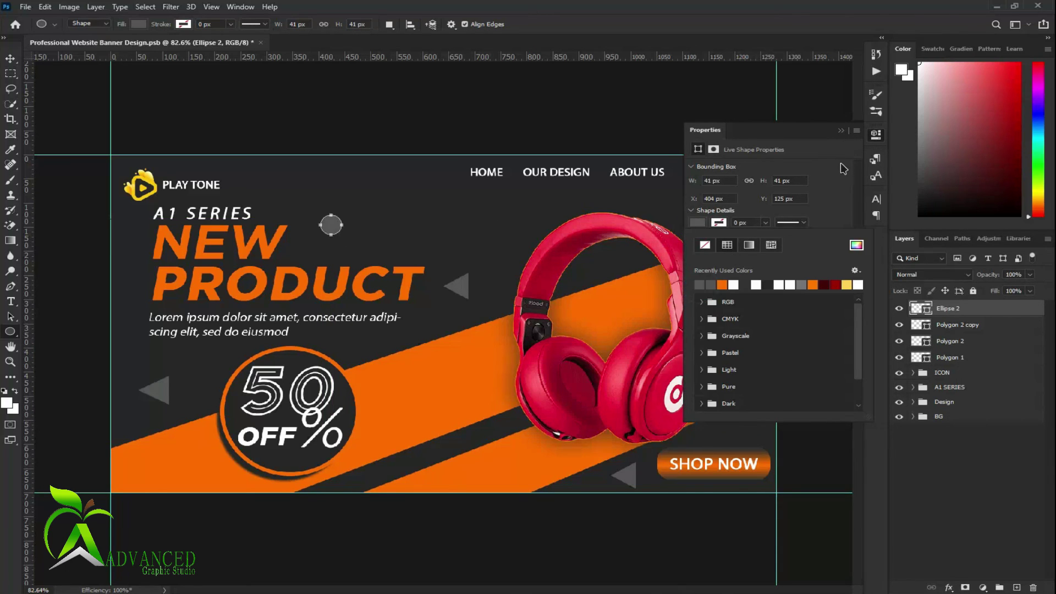
click(841, 132)
key(v)
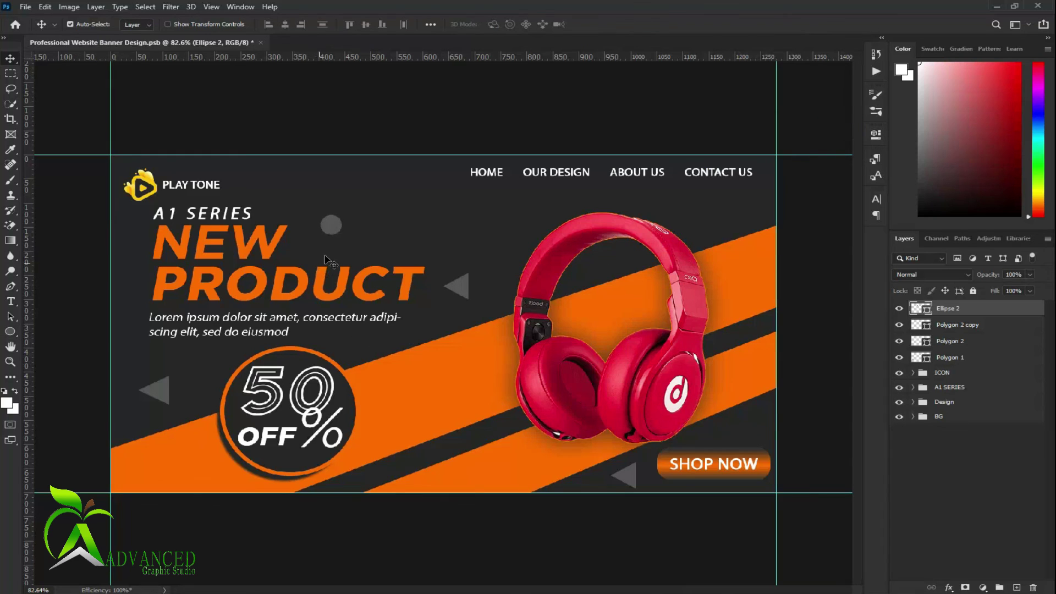
drag(337, 228, 312, 245)
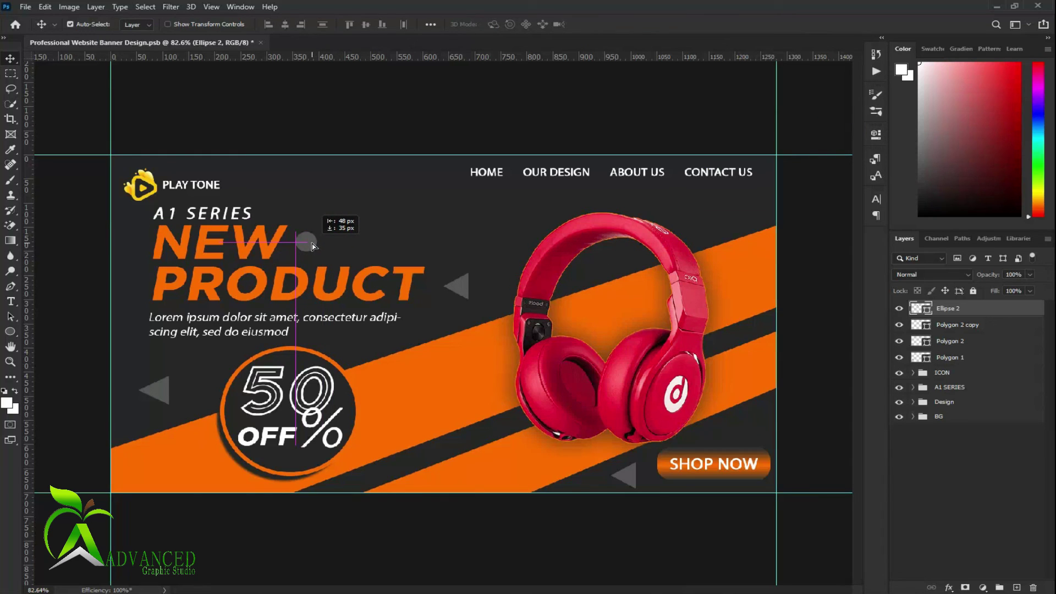
mouse_move(313, 245)
mouse_down()
mouse_move(280, 185)
mouse_move(349, 345)
mouse_up()
key(ctrl+t)
click(621, 25)
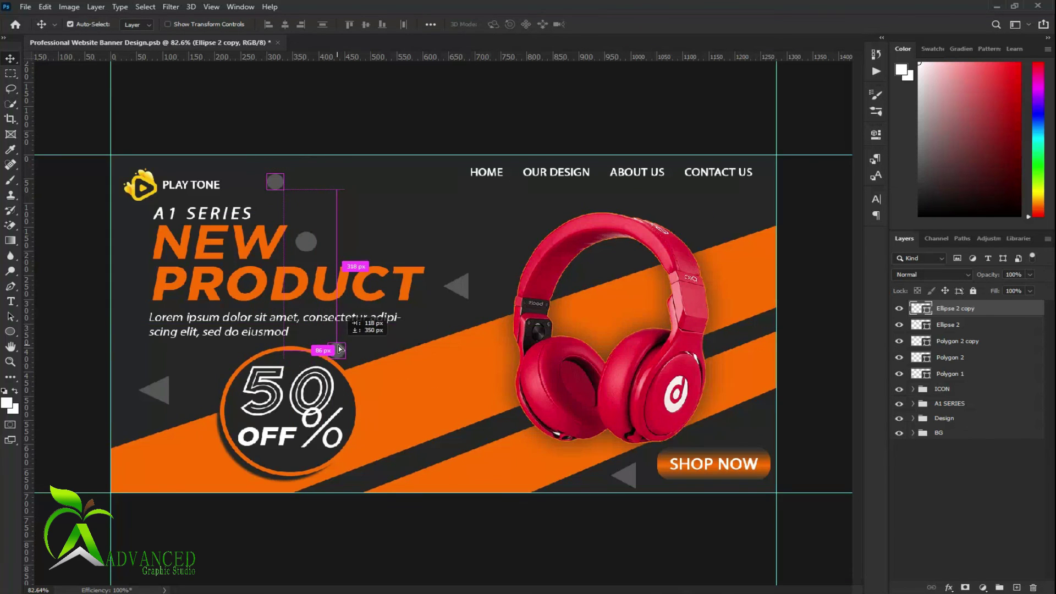